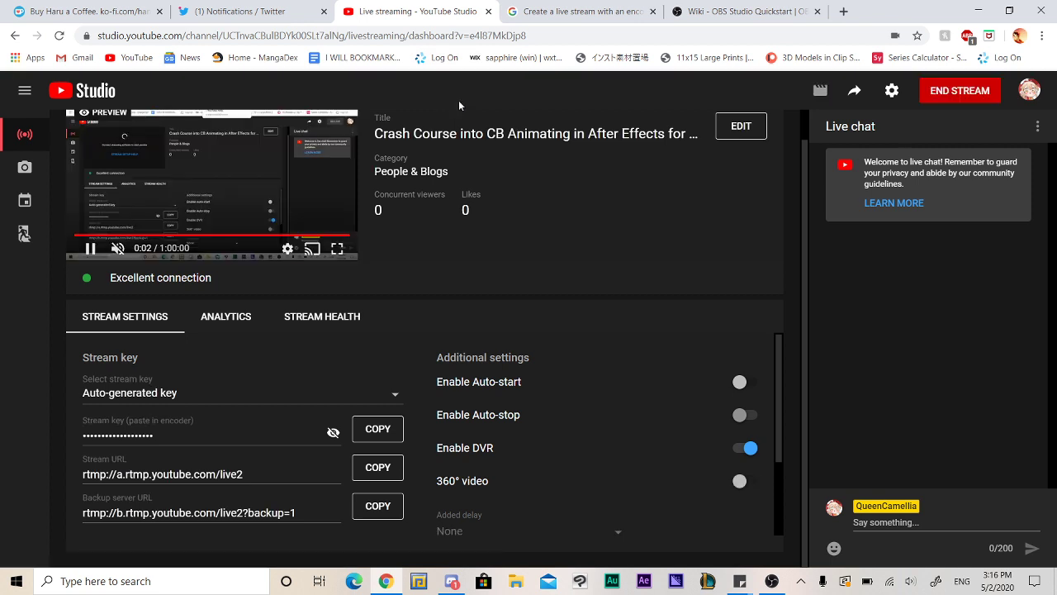
# Copy the live stream's youtu.be link from the Share popup and move to Twitter notifications.
pyautogui.click(855, 91)
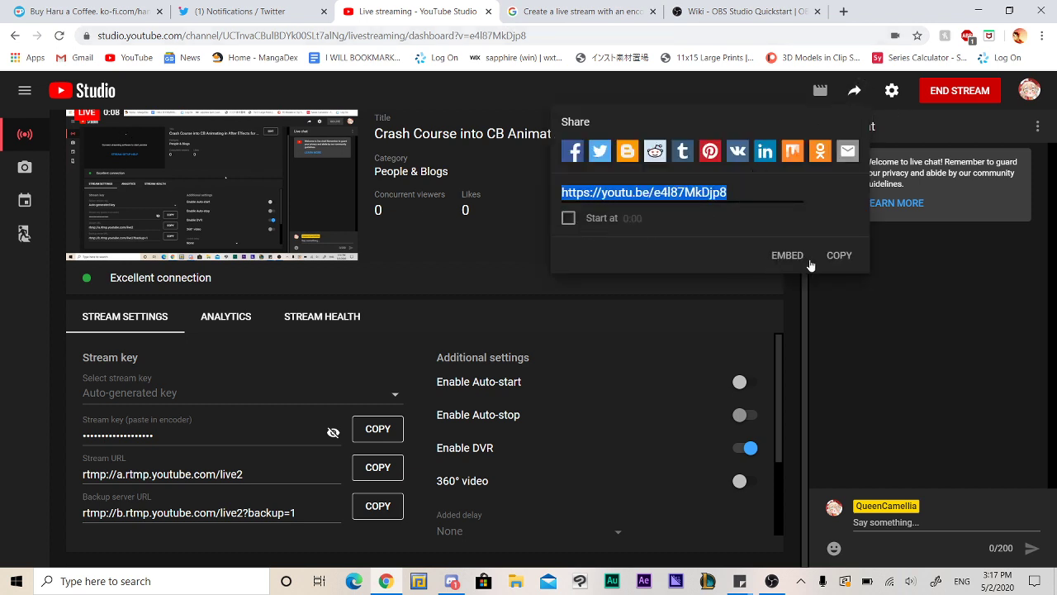
pyautogui.click(837, 255)
pyautogui.click(244, 12)
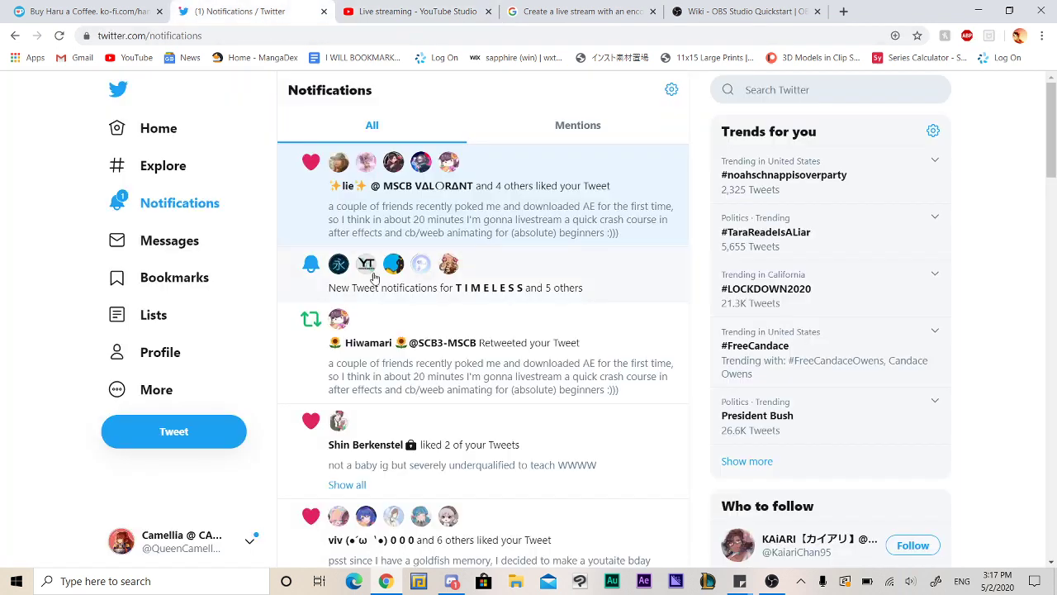
# Post a reply to the crash-course tweet containing the pasted youtu.be stream link.
pyautogui.click(346, 217)
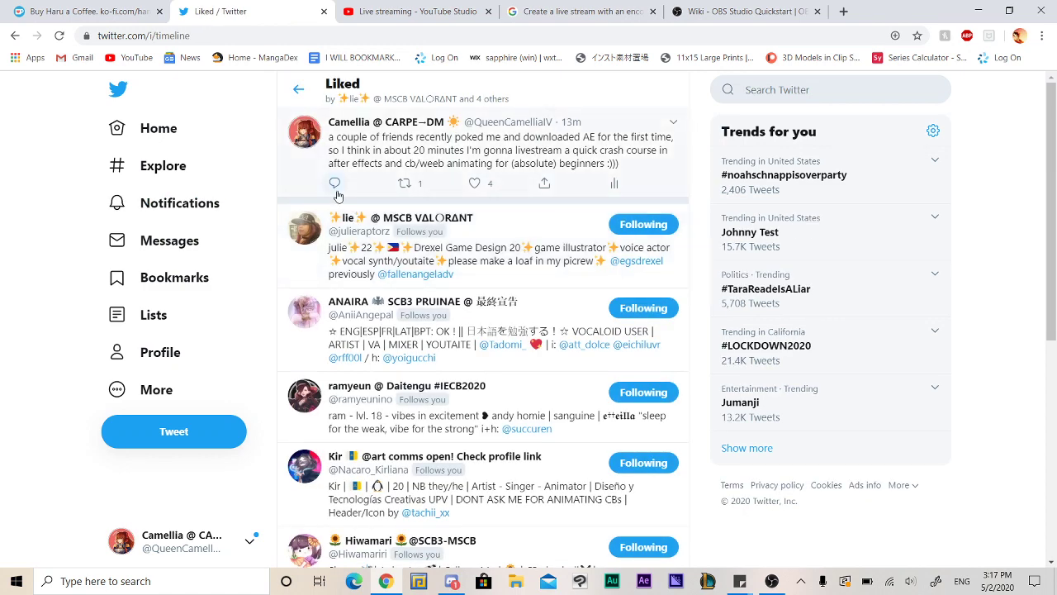
pyautogui.click(335, 183)
pyautogui.hotkey('ctrl', 'v')
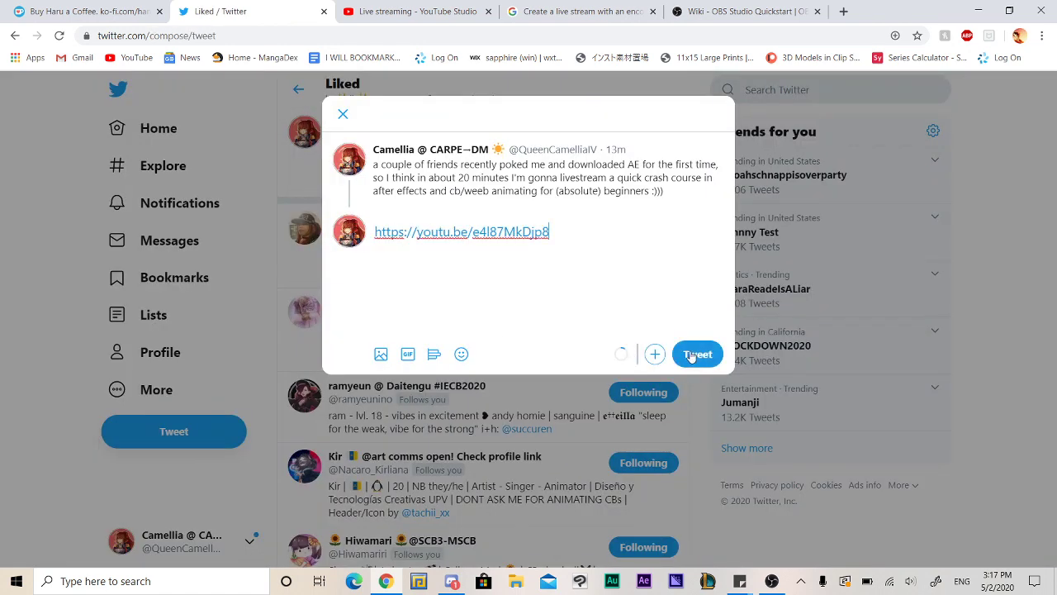
pyautogui.click(692, 355)
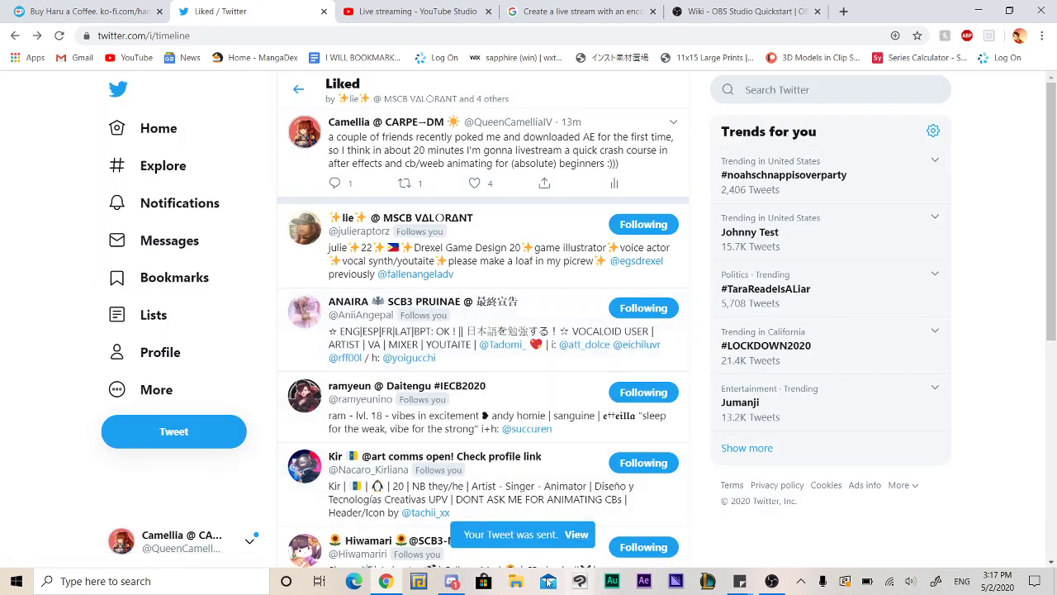
pyautogui.click(451, 582)
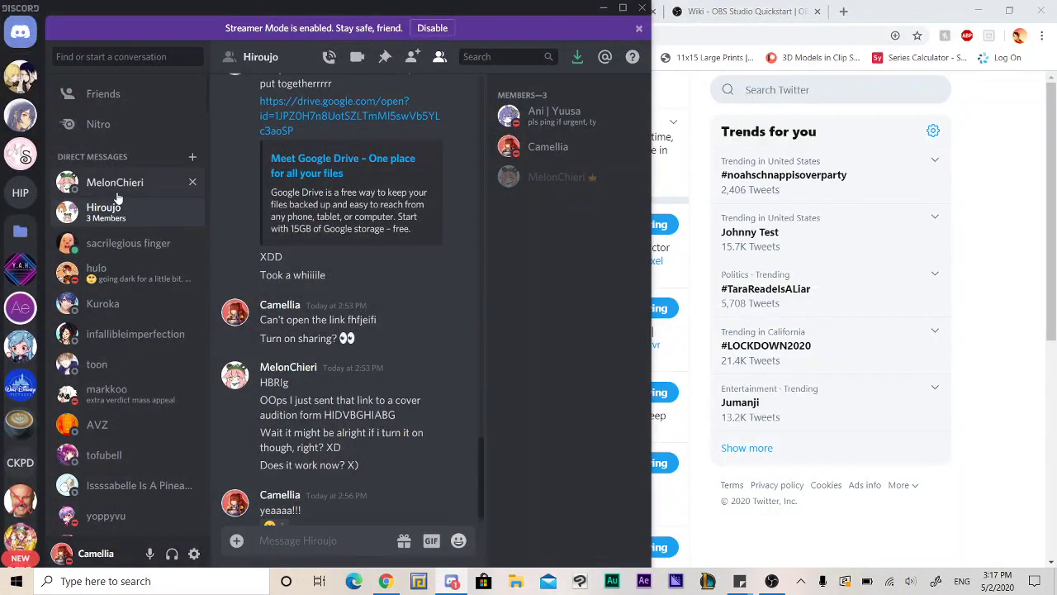
# Paste and send the stream link in the friend's Discord direct message.
pyautogui.click(116, 188)
pyautogui.hotkey('ctrl', 'v')
pyautogui.press('Return')
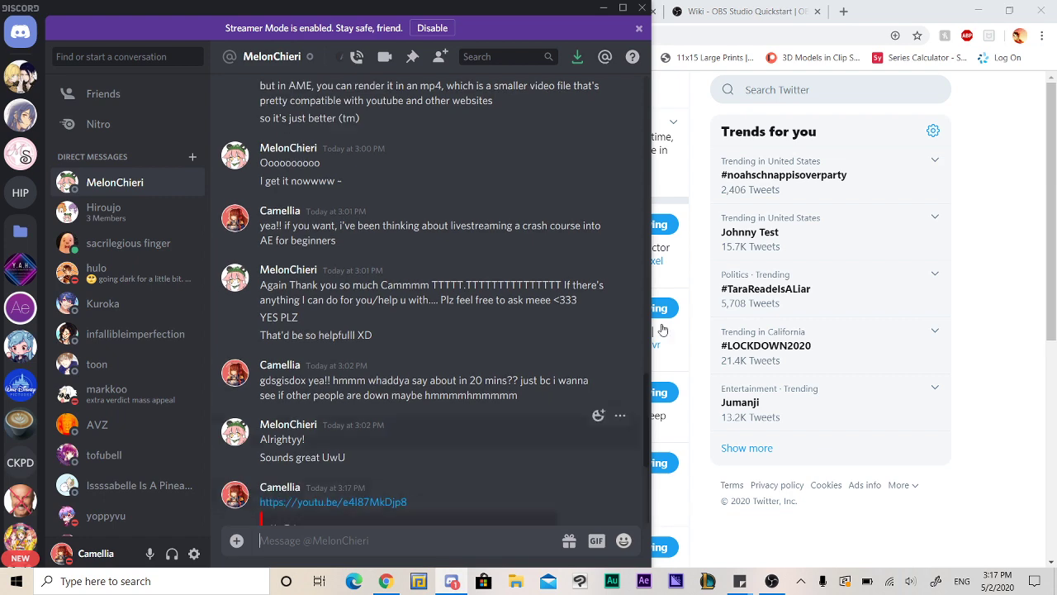
# Return to the YouTube Studio live dashboard and close the share options.
pyautogui.click(662, 329)
pyautogui.click(627, 11)
pyautogui.click(748, 11)
pyautogui.click(413, 12)
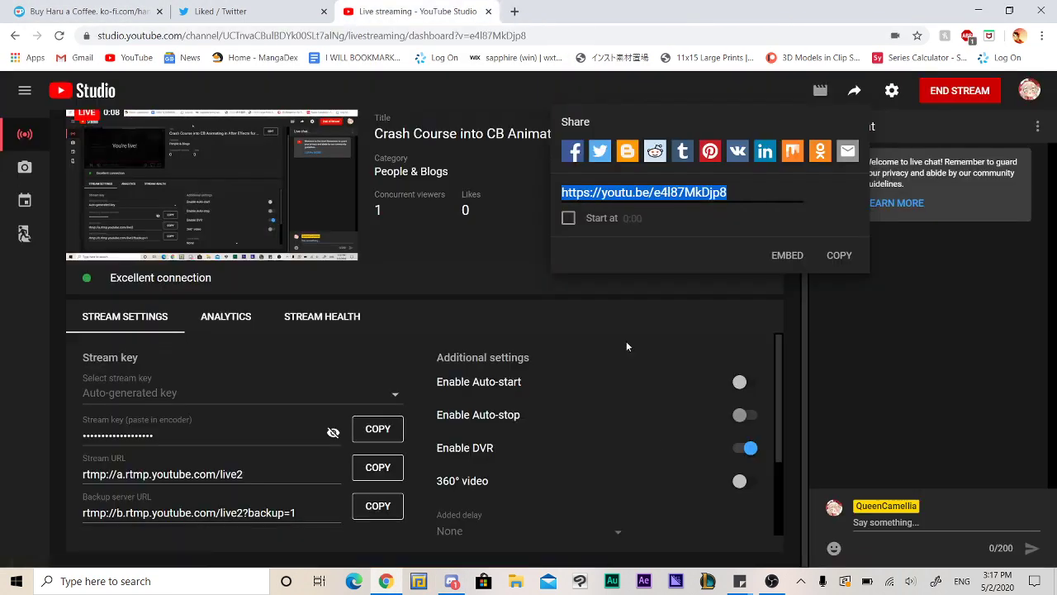
pyautogui.click(915, 404)
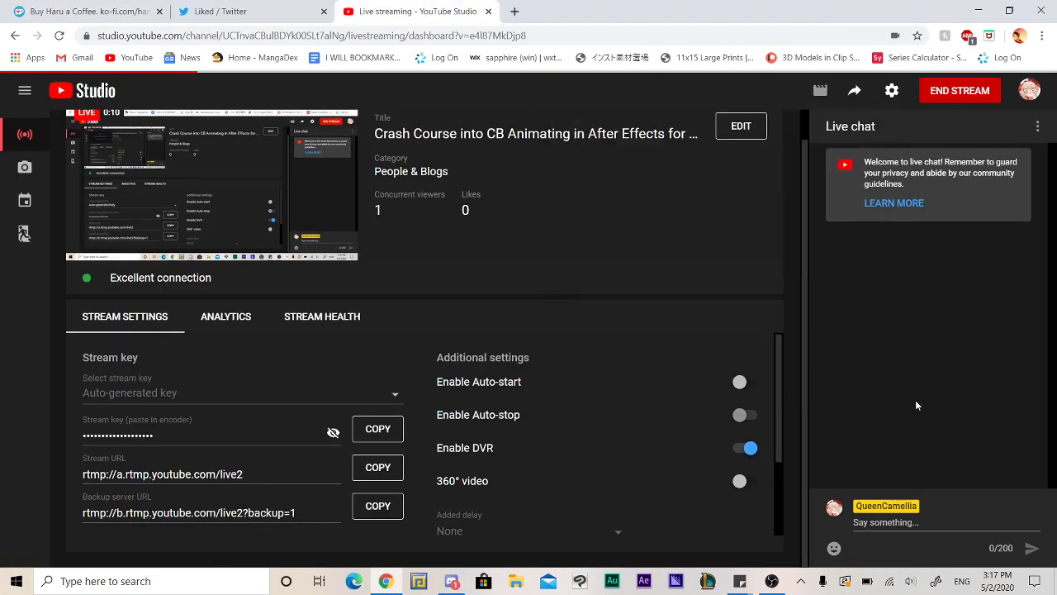
# Send two DMs: 'can you dsgihods let me know if you can hear me LMAO' and 'I dont even know dshigods what im doing'.
pyautogui.moveTo(729, 584)
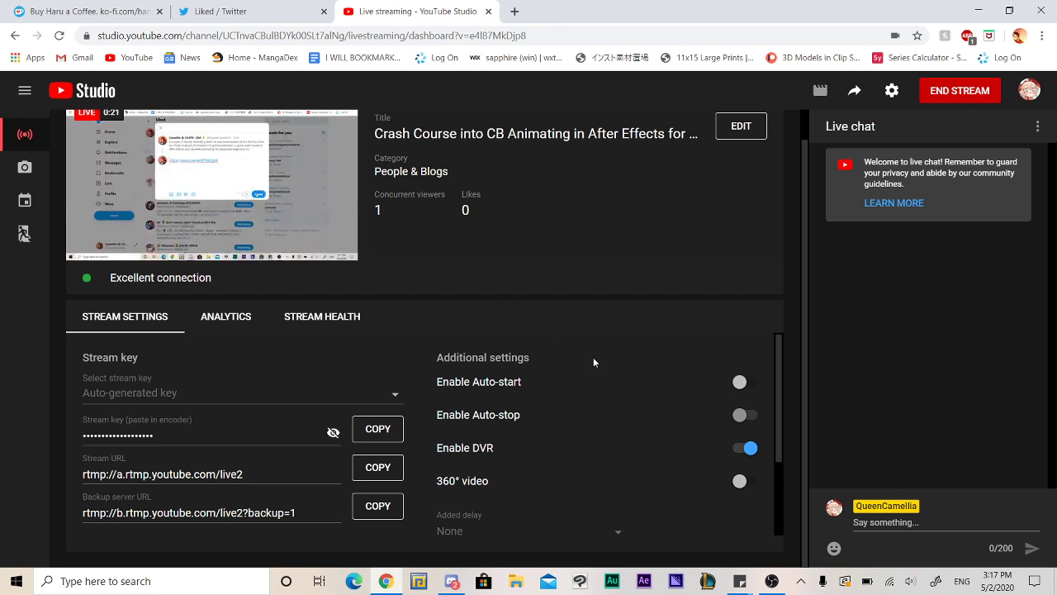
pyautogui.click(451, 580)
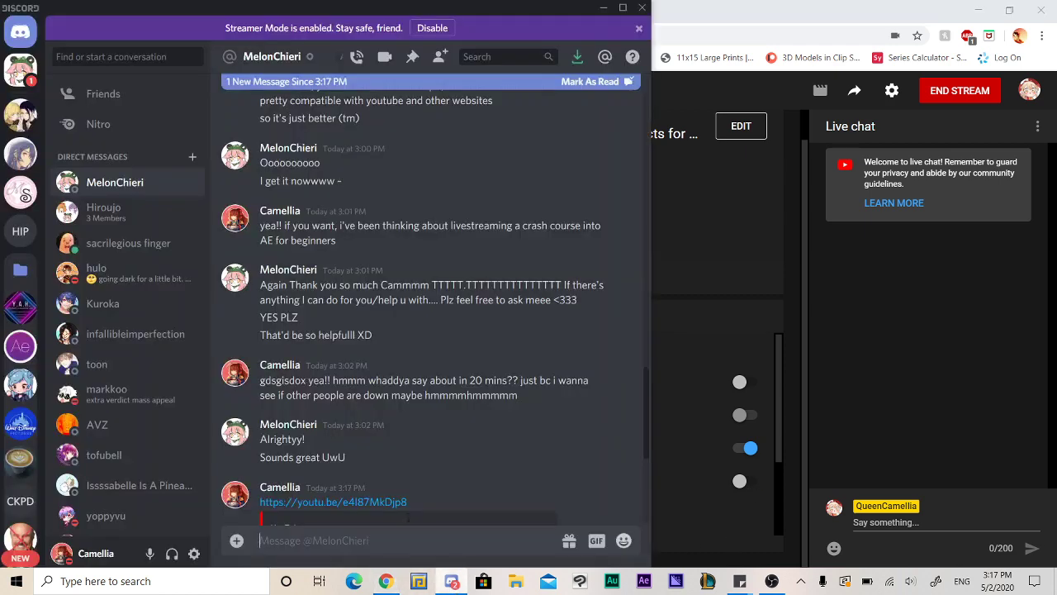
pyautogui.write('can')
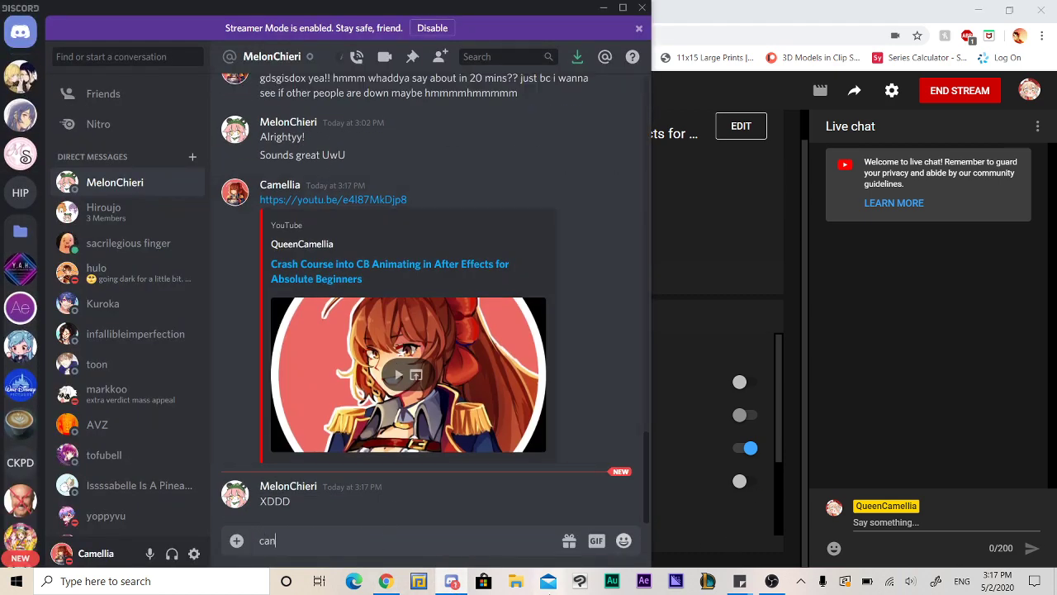
pyautogui.write(' you dsgihods let me know if')
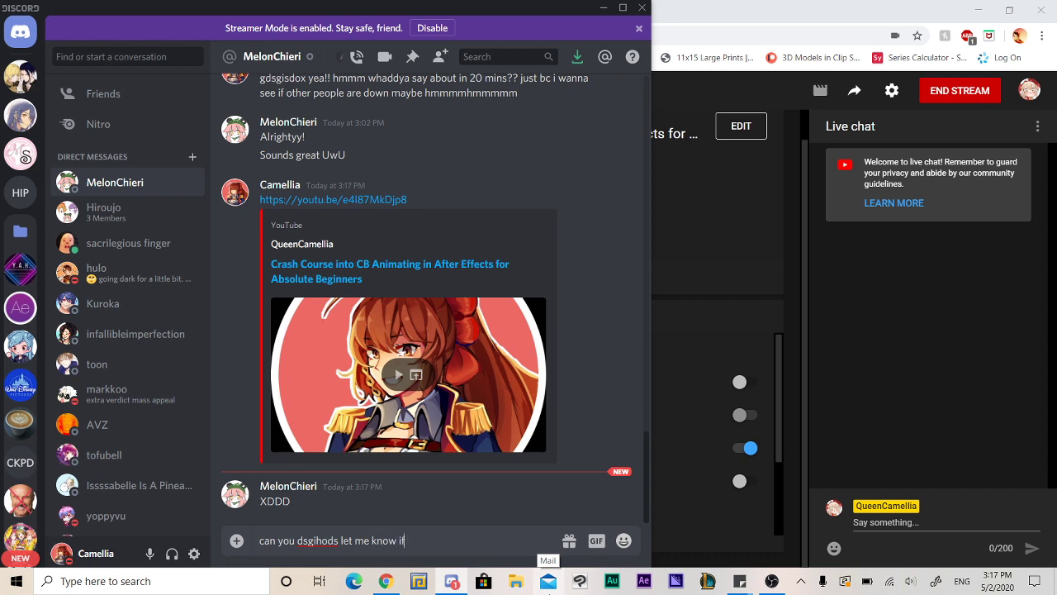
pyautogui.write(' you can hear me LMAO')
pyautogui.press('Return')
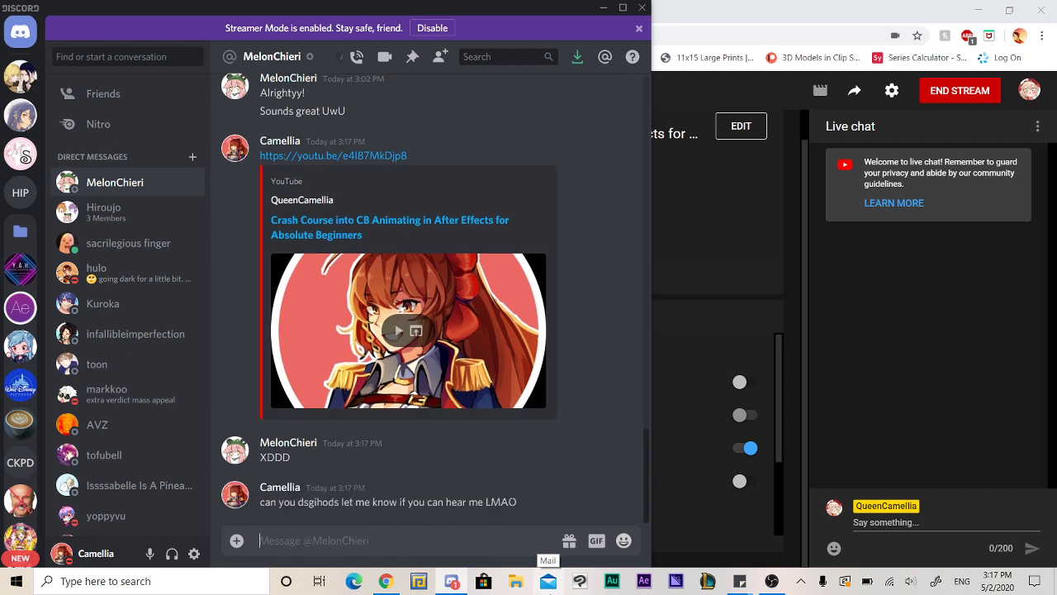
pyautogui.write('I dont even kno')
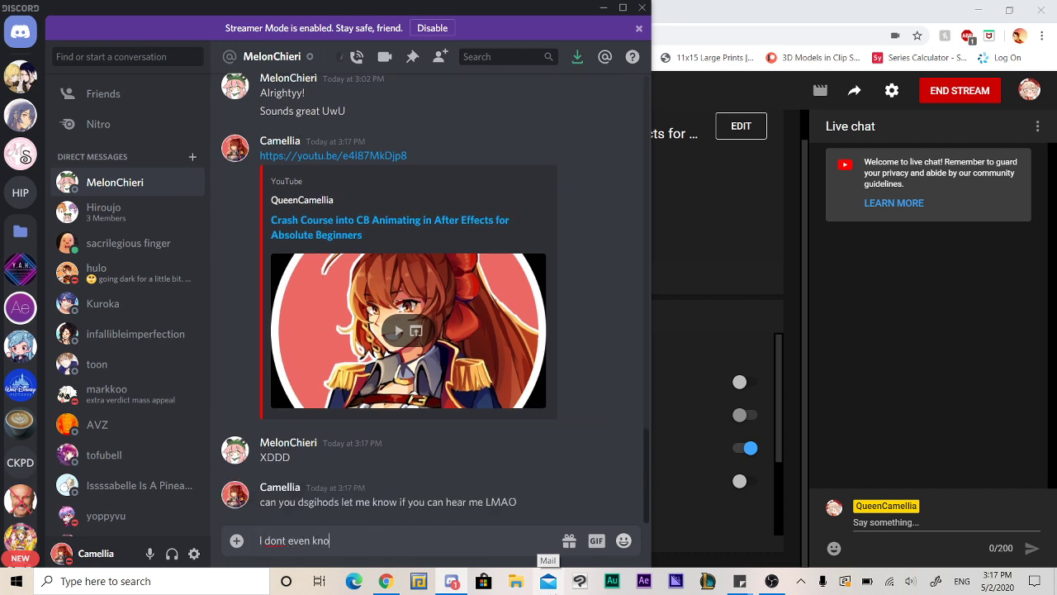
pyautogui.write('w dshigods what im doing')
pyautogui.press('Return')
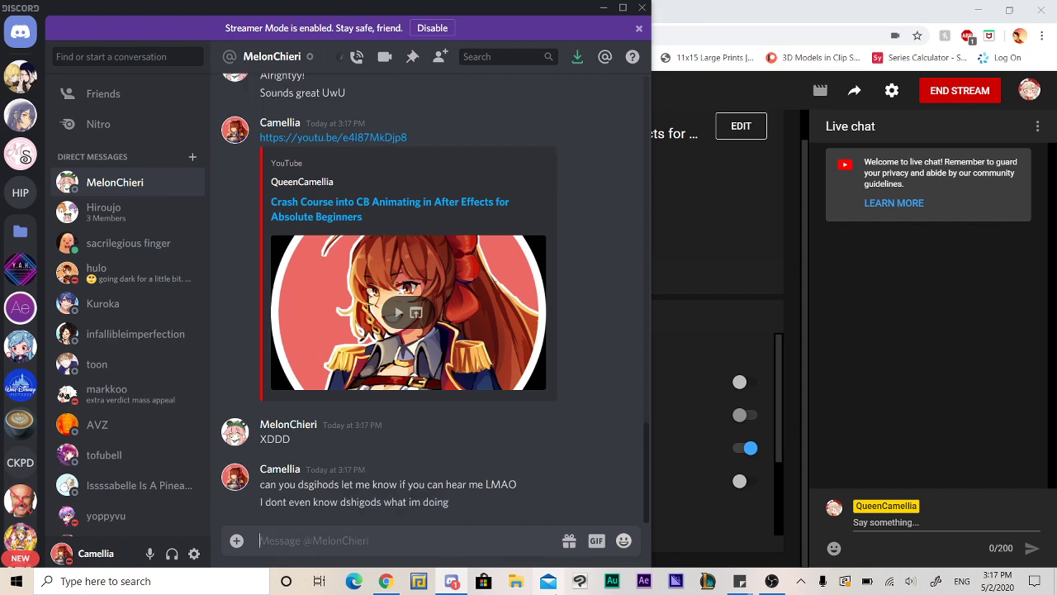
# Return to the YouTube Studio dashboard and briefly check OBS.
pyautogui.click(790, 5)
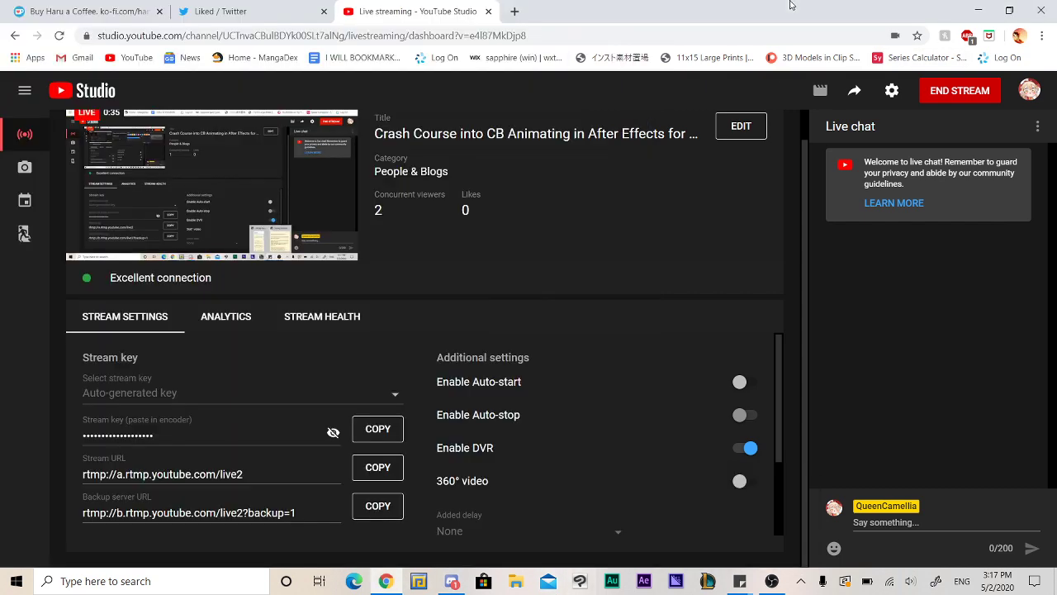
pyautogui.click(770, 582)
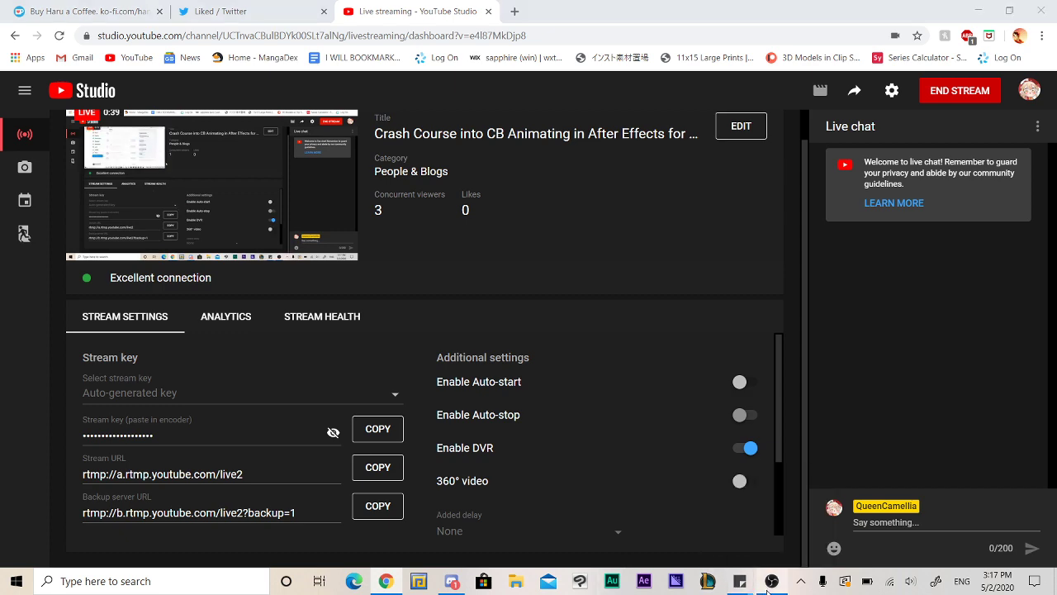
pyautogui.click(770, 581)
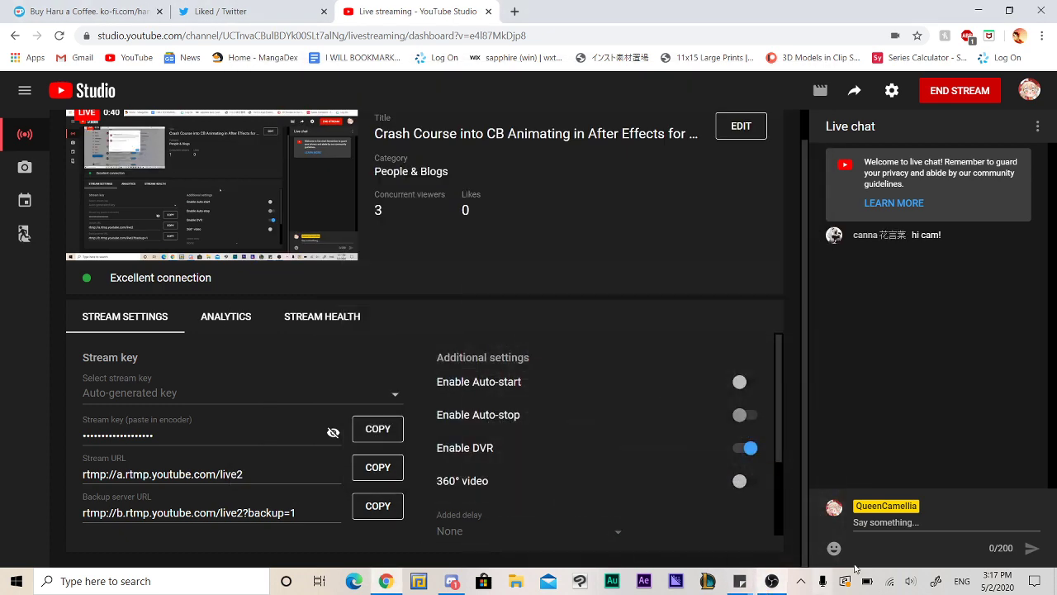
# Send a live chat greeting the viewer, 'this is my first time streaming pls lmk if you can hear me', then clear the leftover draft.
pyautogui.click(904, 526)
pyautogui.write('hi cann')
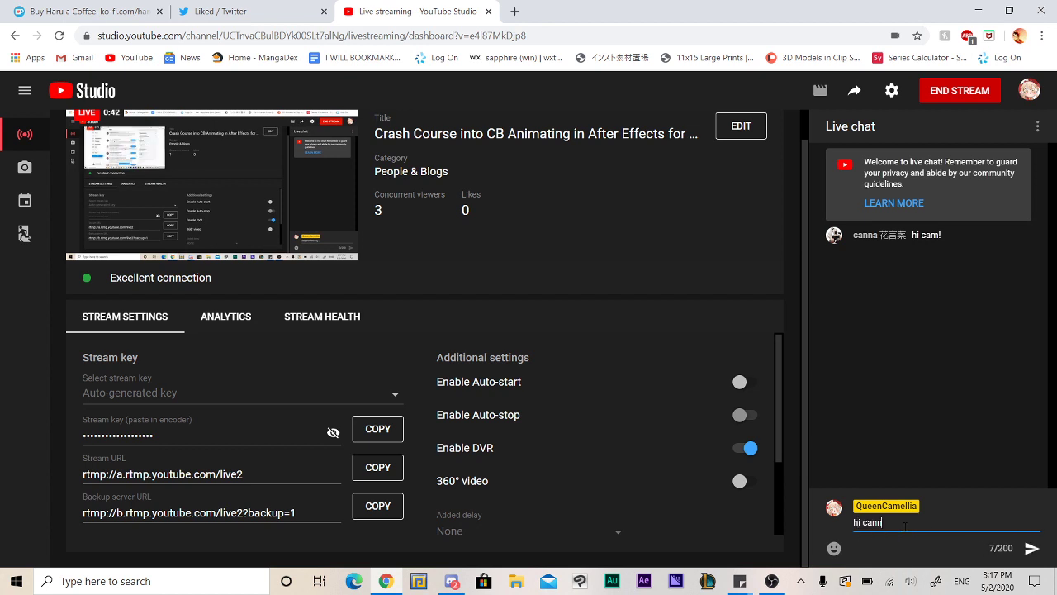
pyautogui.write('a!! this is m')
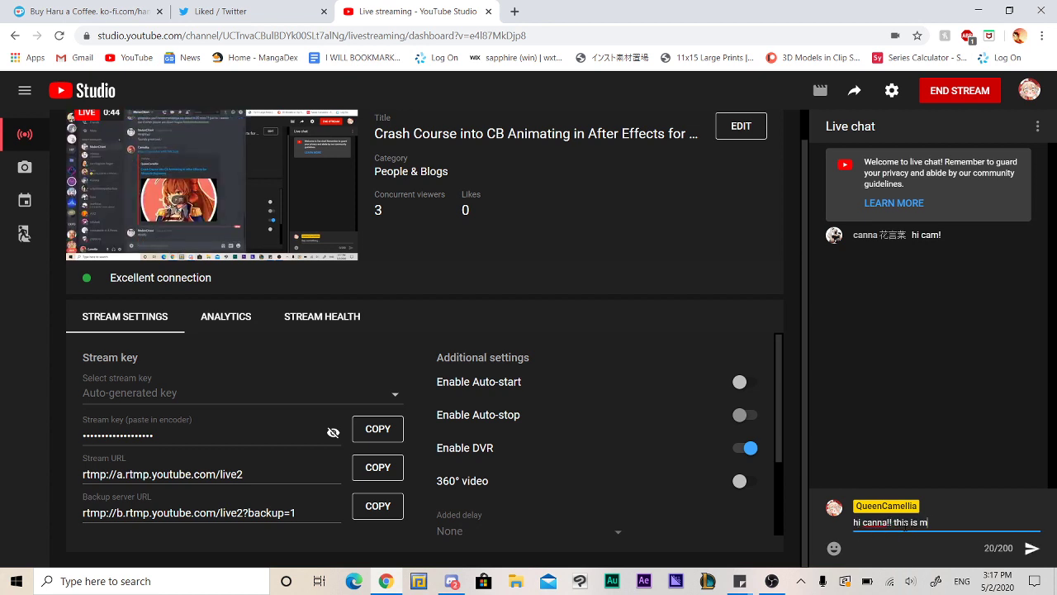
pyautogui.write('y first time streaming ')
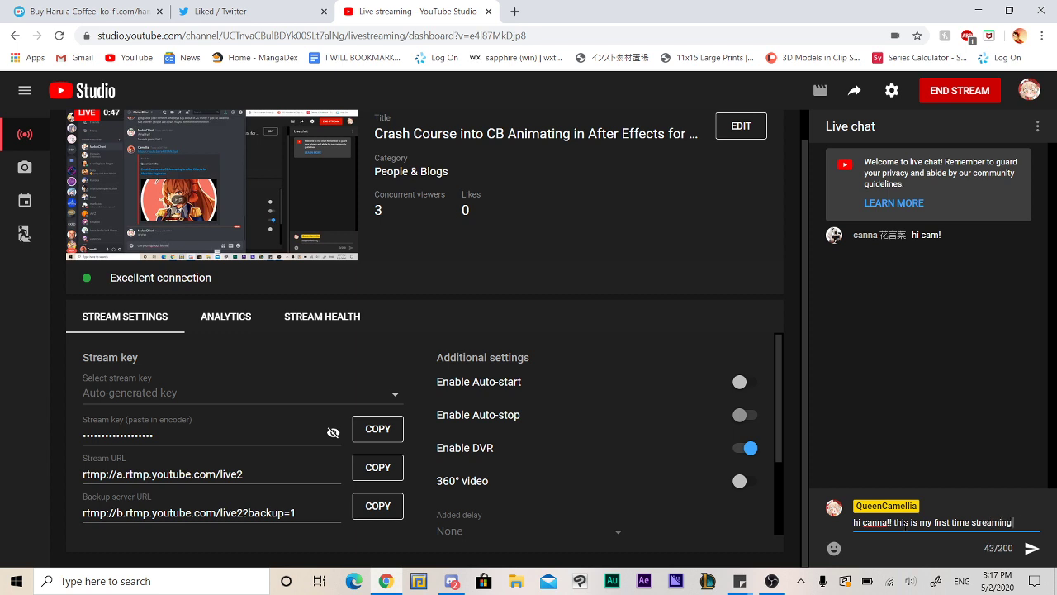
pyautogui.write('pls lmk if you can hear me')
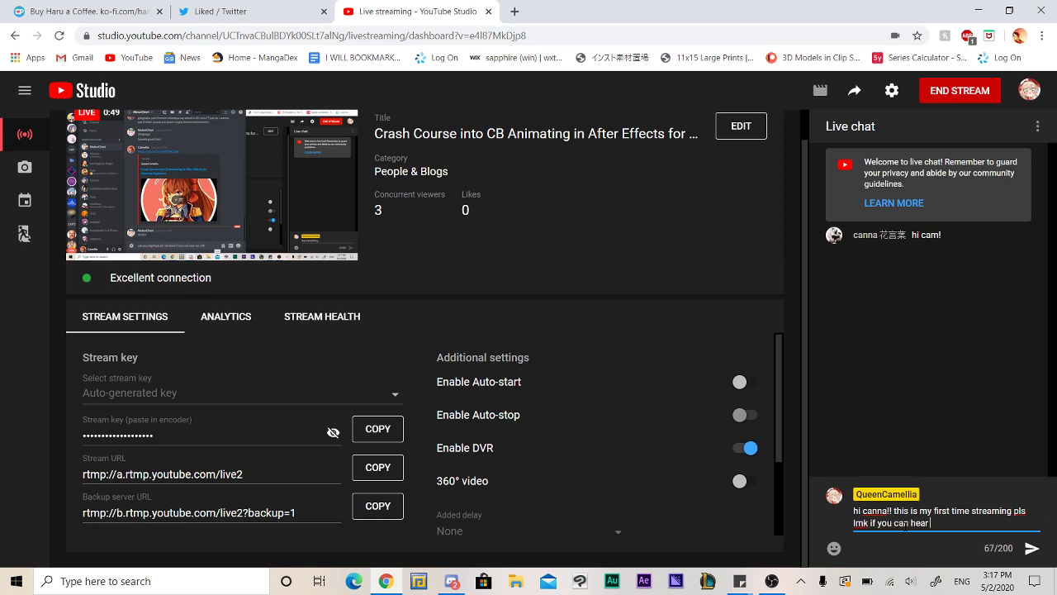
pyautogui.press('Return')
pyautogui.write('anywa')
pyautogui.hotkey('ctrl', 'a')
pyautogui.press('BackSpace')
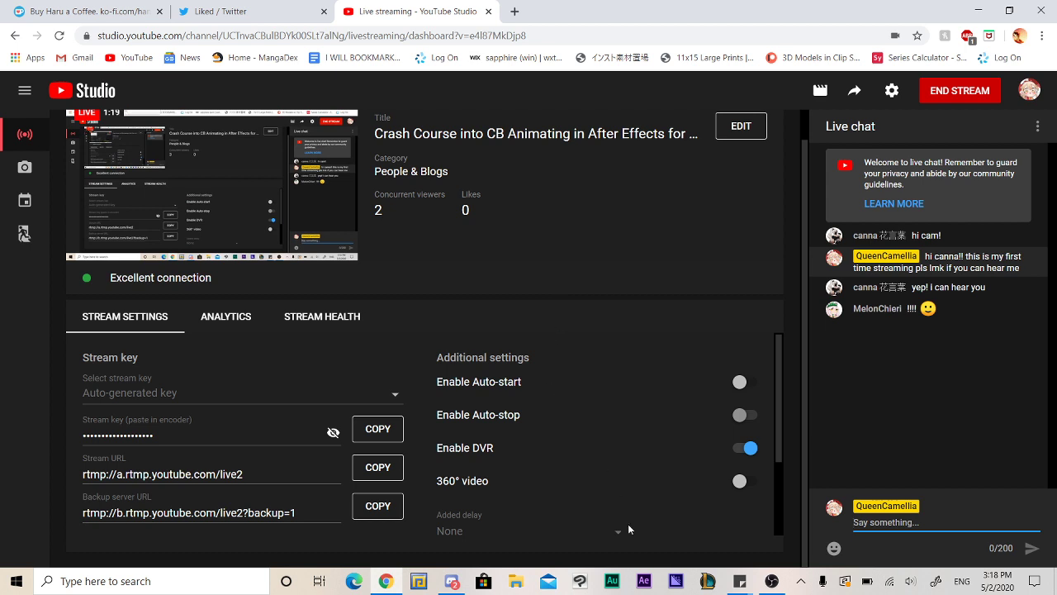
# Launch After Effects 2020 from the taskbar and let it load to the Home screen.
pyautogui.click(644, 582)
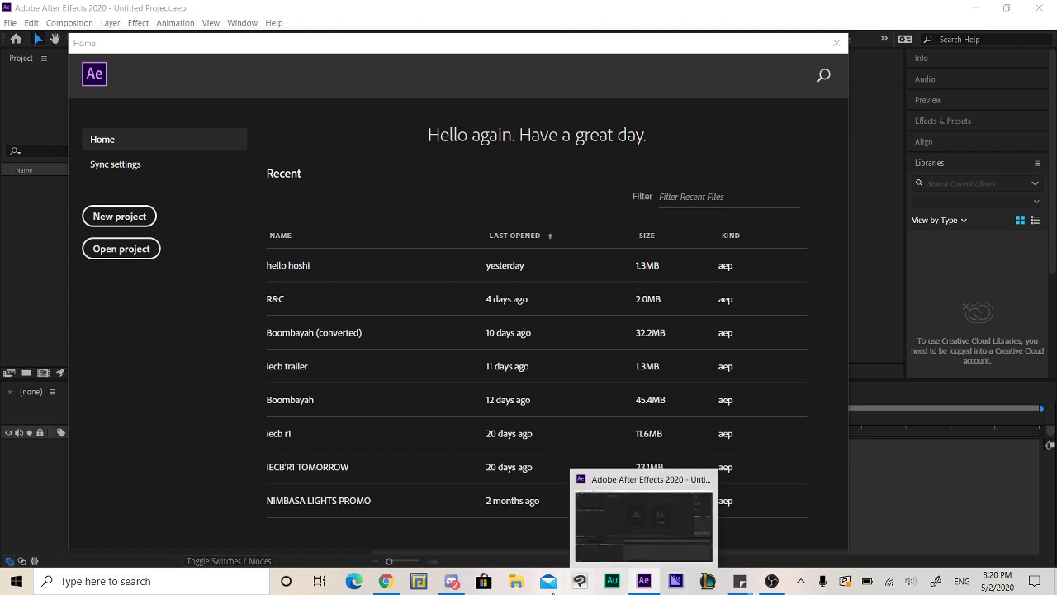
pyautogui.click(388, 580)
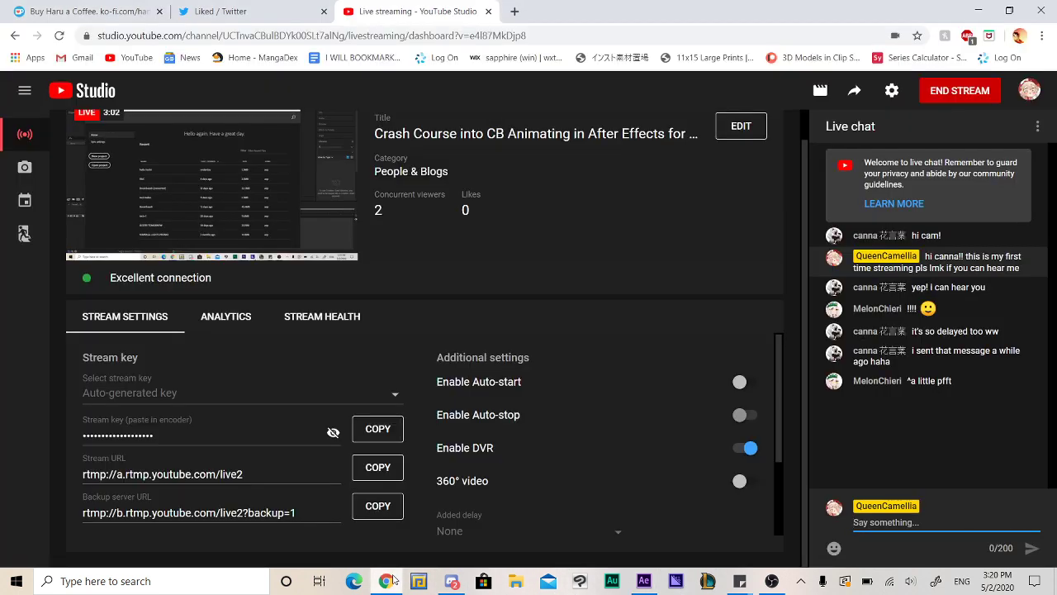
pyautogui.click(388, 581)
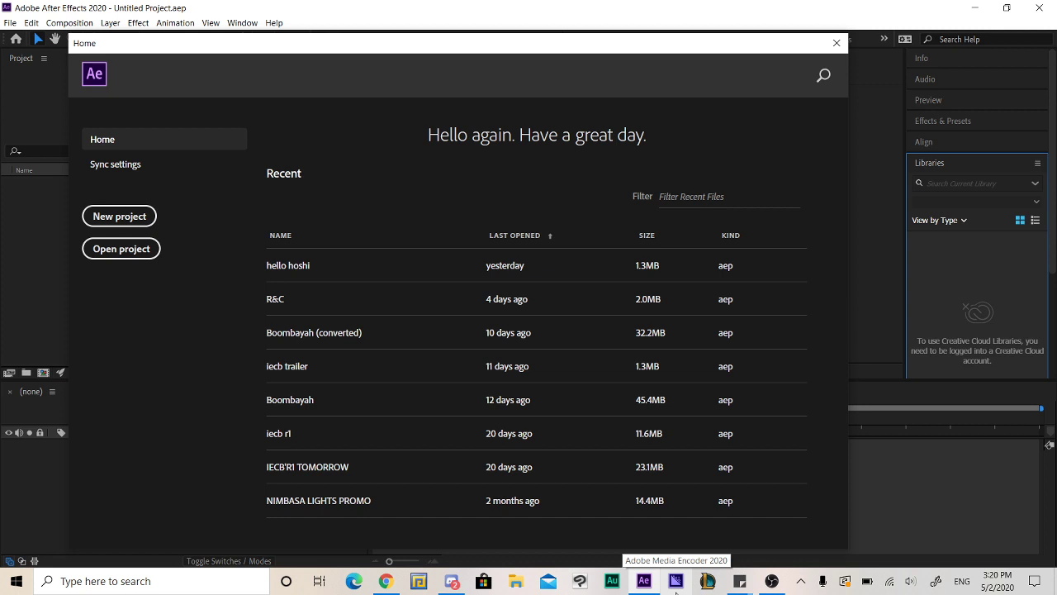
pyautogui.moveTo(772, 581)
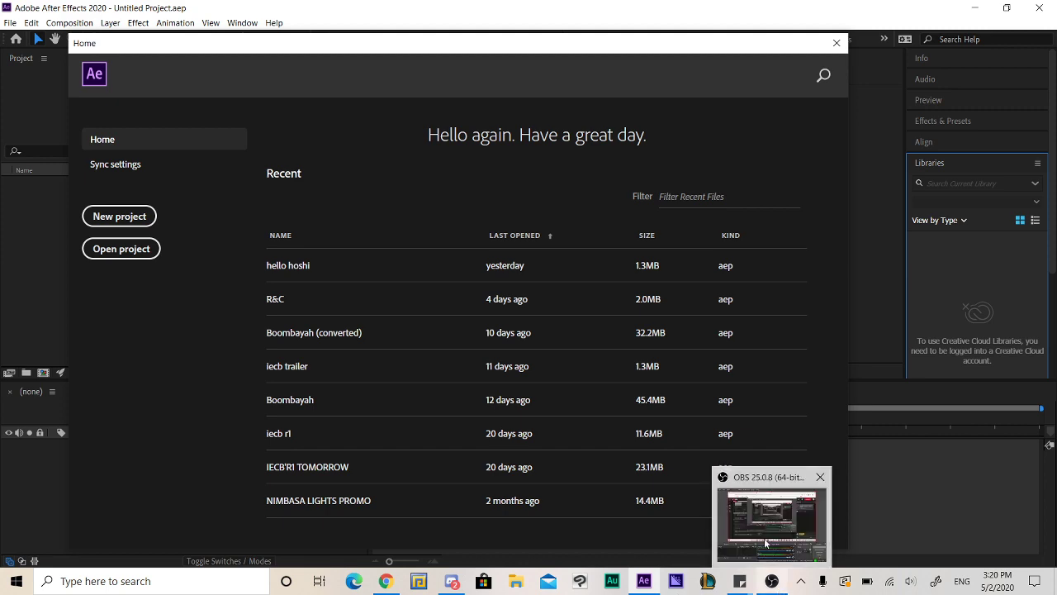
pyautogui.moveTo(765, 543)
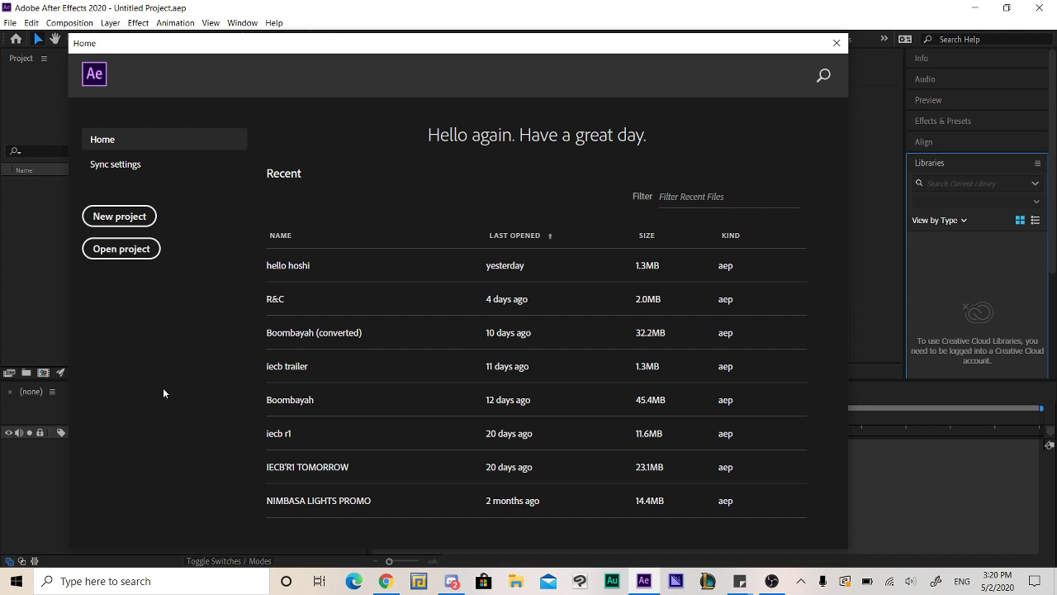
pyautogui.click(105, 219)
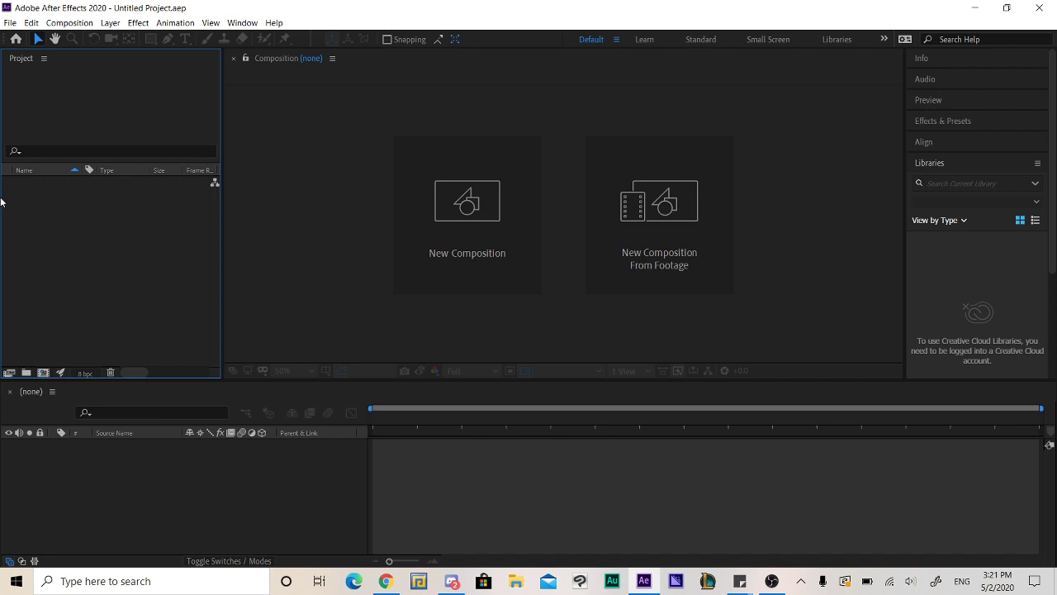
pyautogui.rightClick(81, 213)
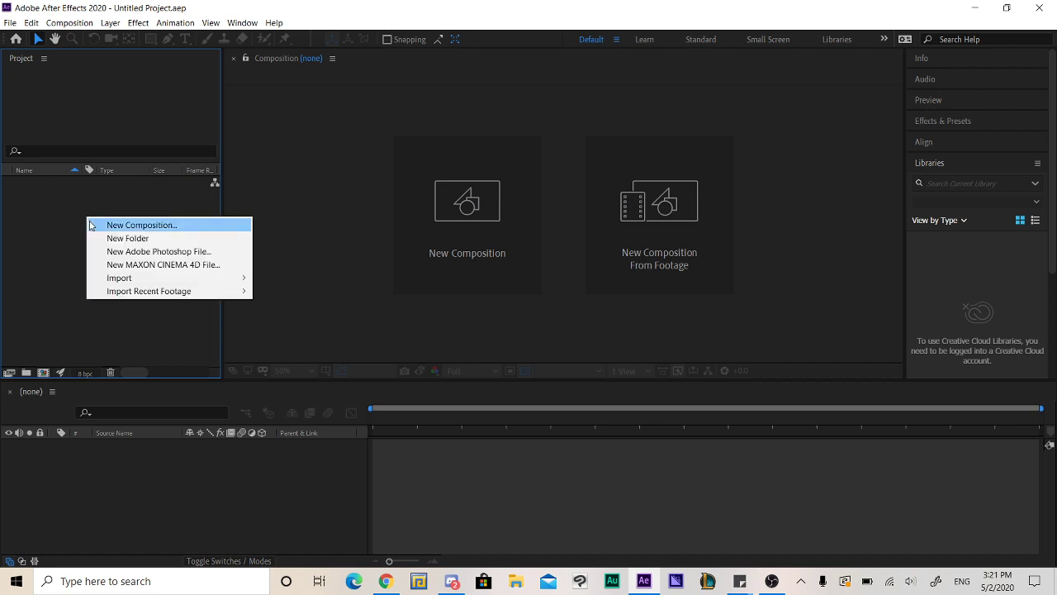
pyautogui.click(80, 209)
pyautogui.rightClick(78, 207)
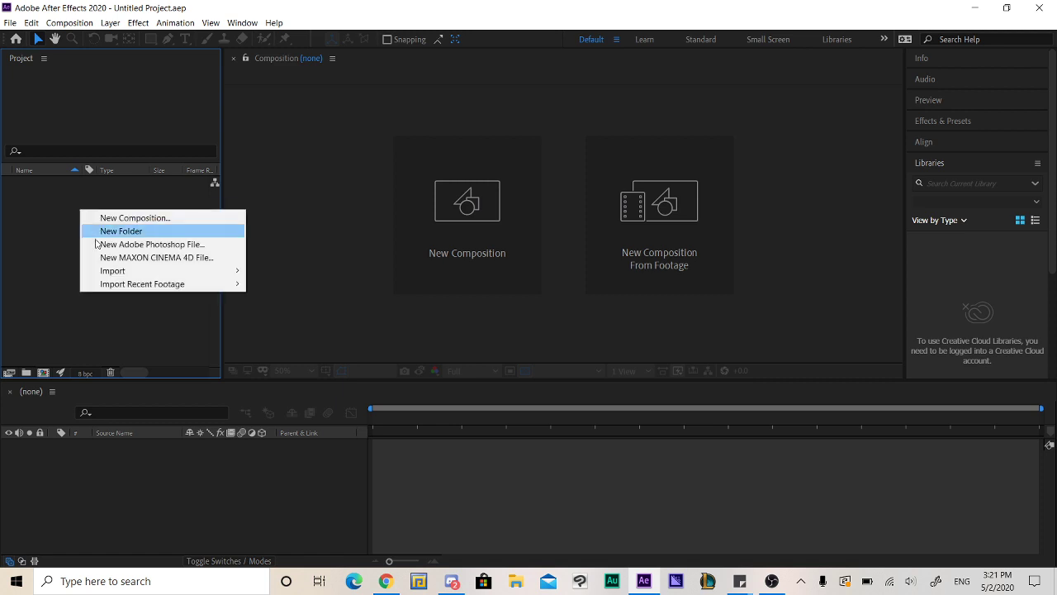
pyautogui.click(62, 231)
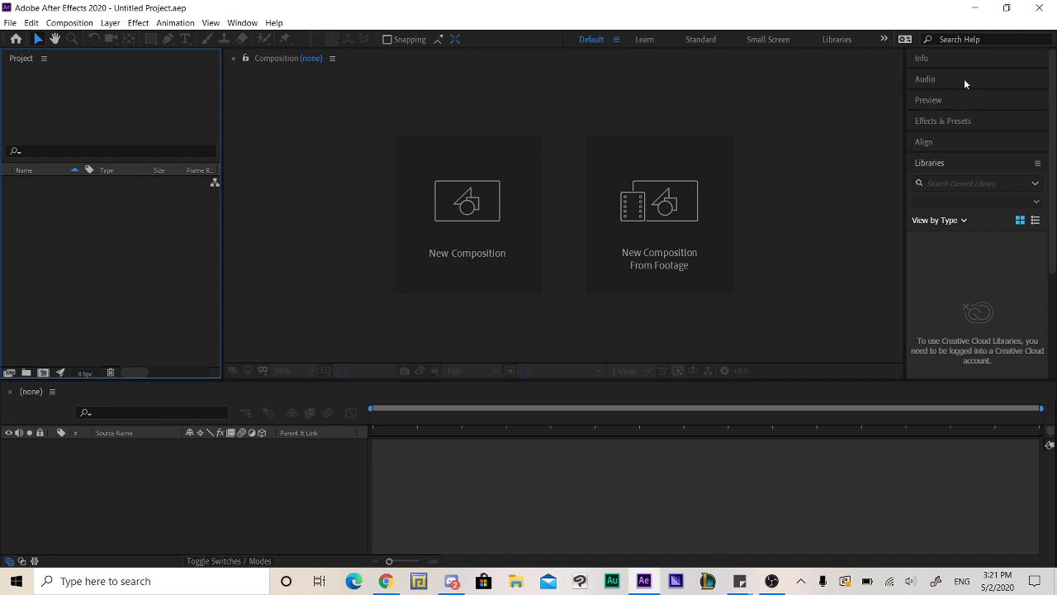
pyautogui.scroll(-3, 964, 79)
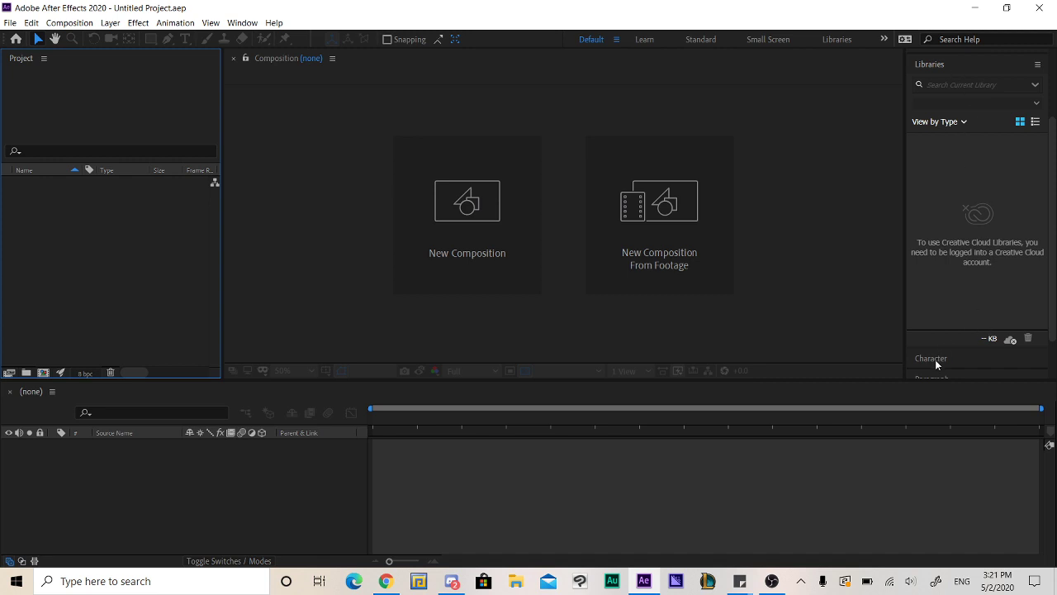
pyautogui.scroll(-2, 935, 360)
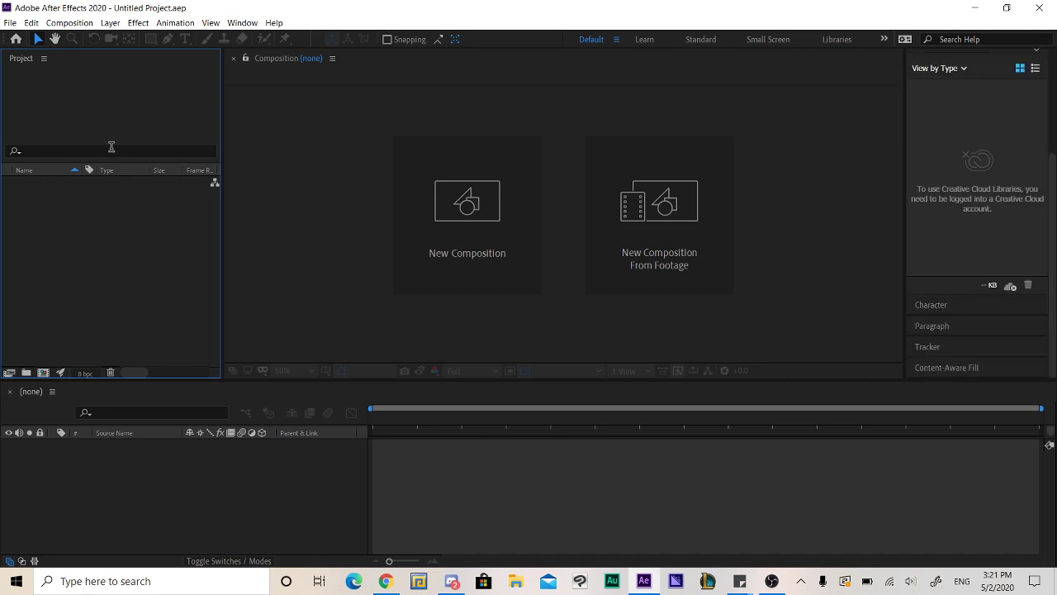
# Glance at the Effect menu, then expand the Effects & Presets panel and clear its stray search text.
pyautogui.click(137, 22)
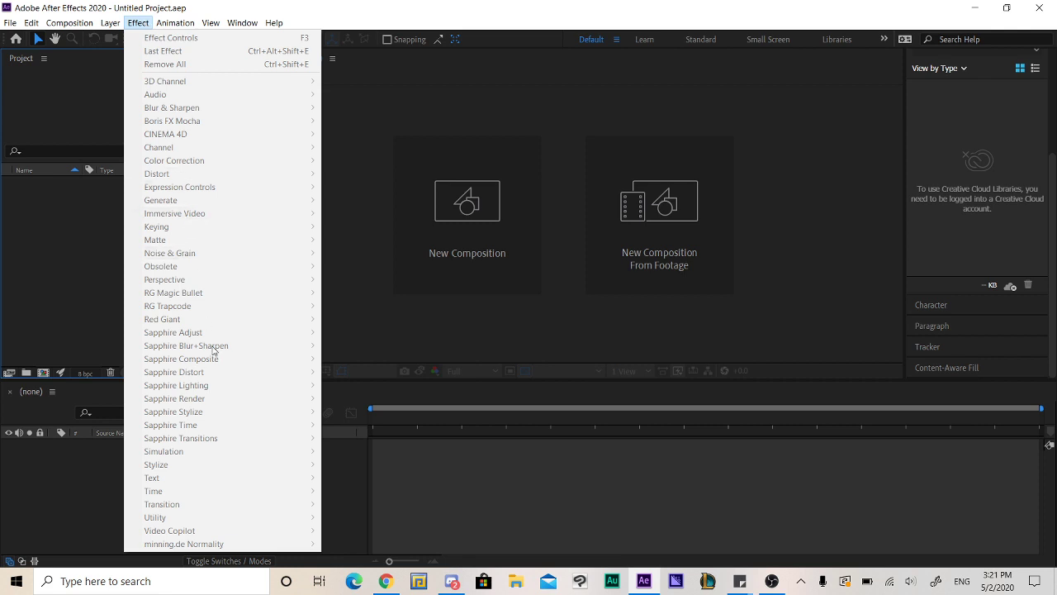
pyautogui.click(971, 336)
pyautogui.scroll(2, 970, 335)
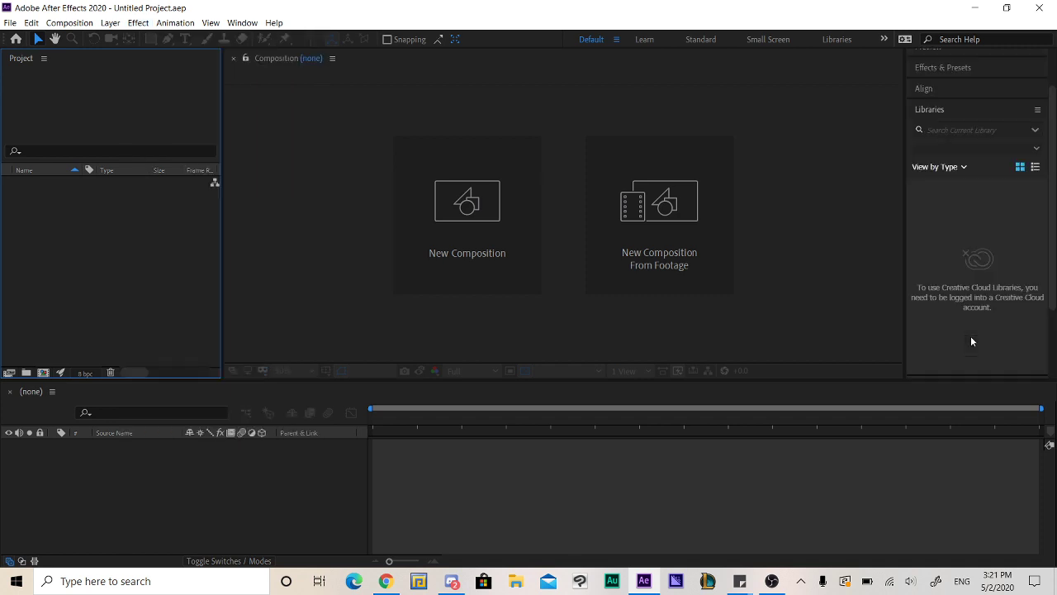
pyautogui.click(953, 69)
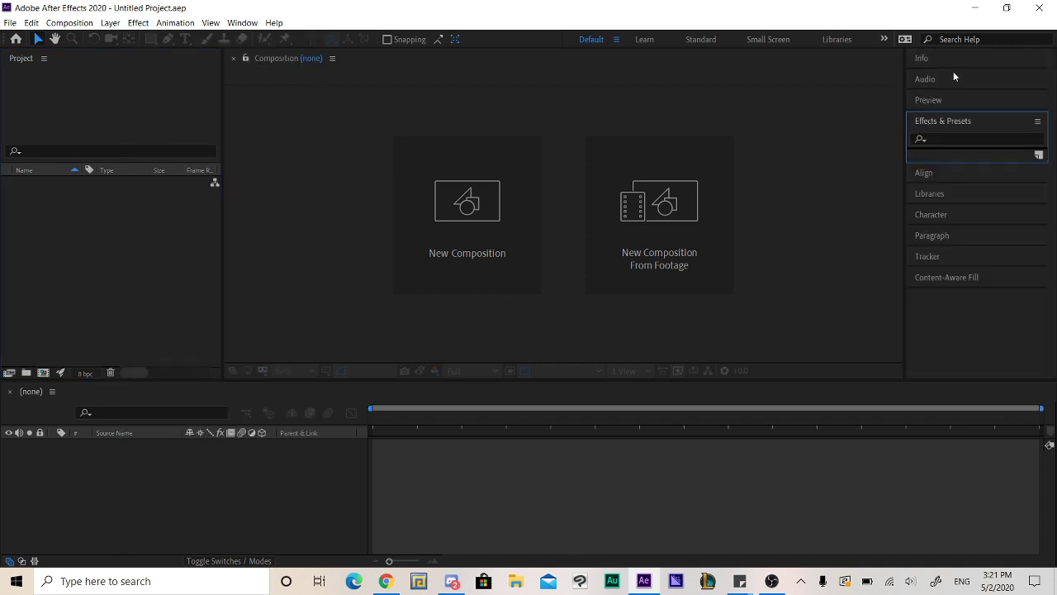
pyautogui.click(950, 138)
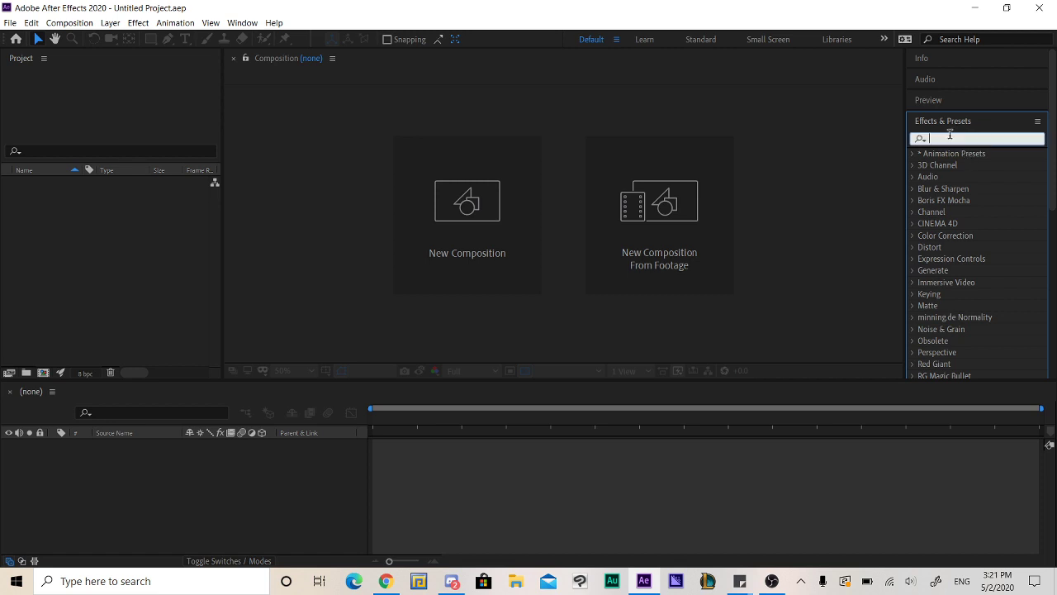
pyautogui.write('ghgdihshgs')
pyautogui.hotkey('ctrl', 'a')
pyautogui.press('BackSpace')
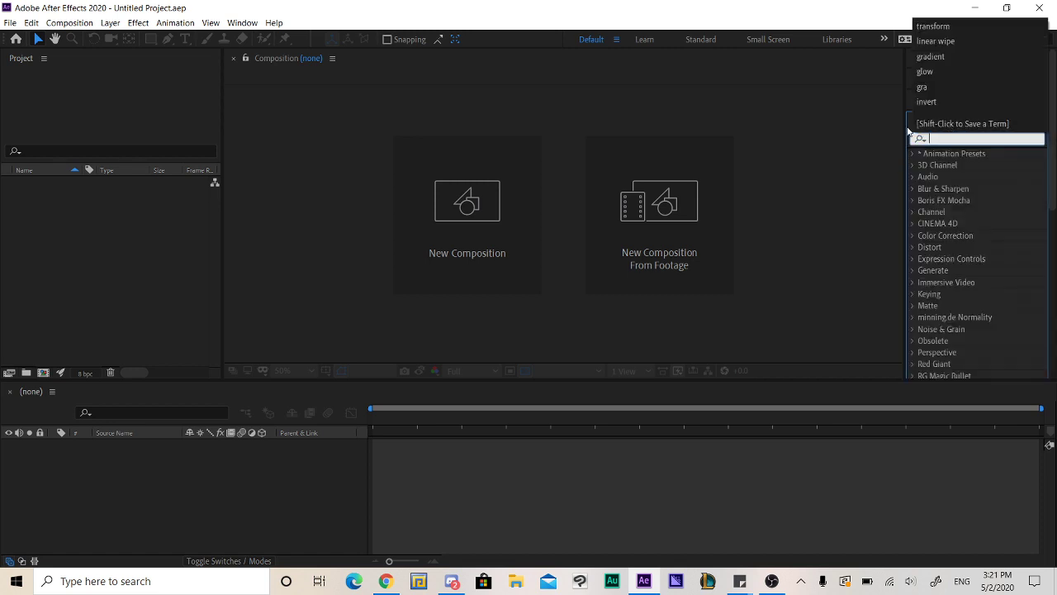
pyautogui.click(89, 262)
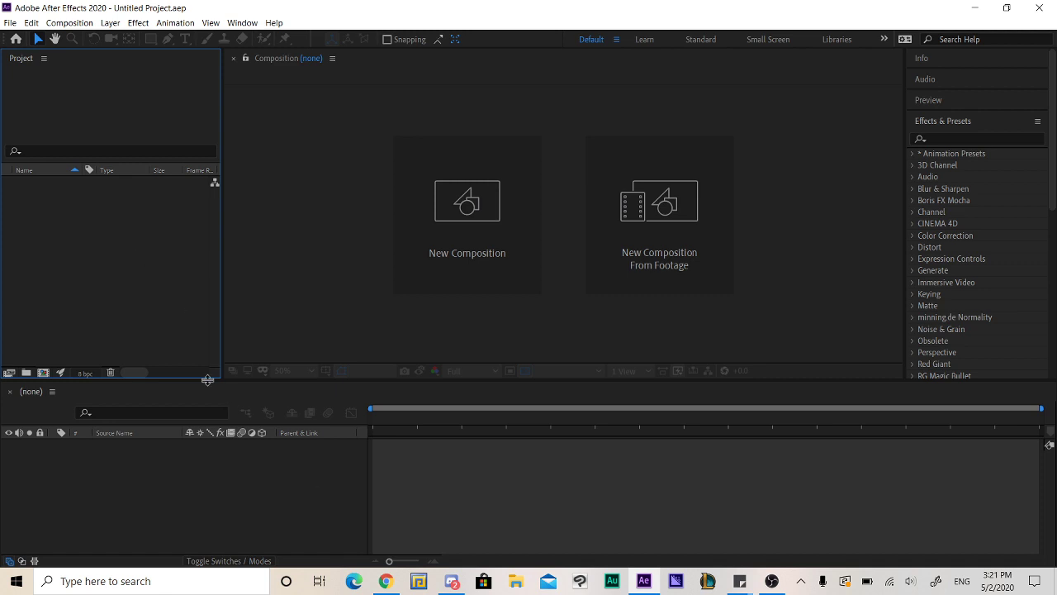
# Open Import File and browse to Videos > CBs > CARPE DM > R1 > Art.
pyautogui.rightClick(111, 214)
pyautogui.moveTo(198, 277)
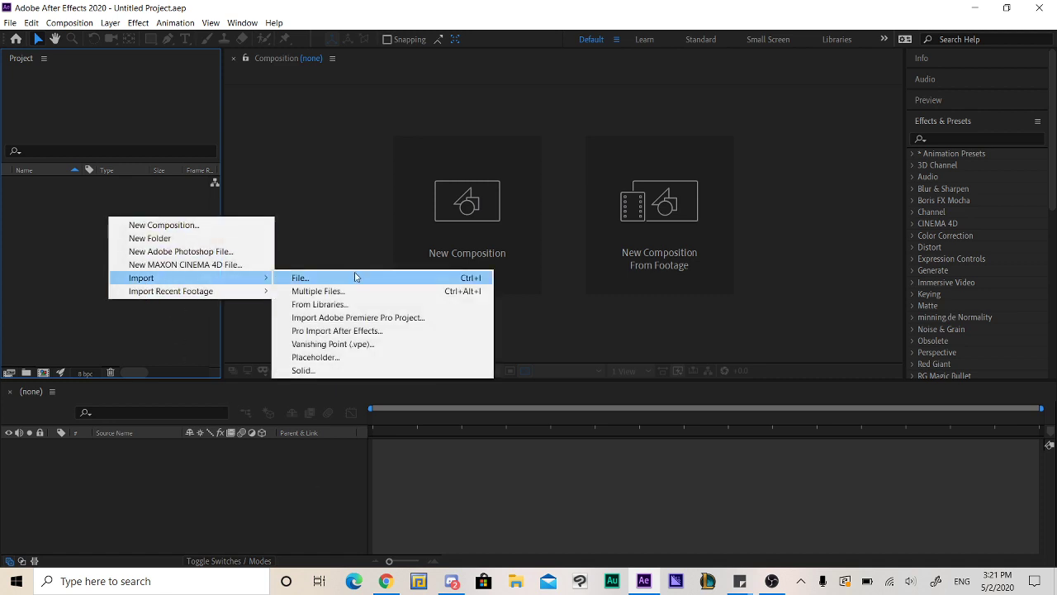
pyautogui.click(355, 273)
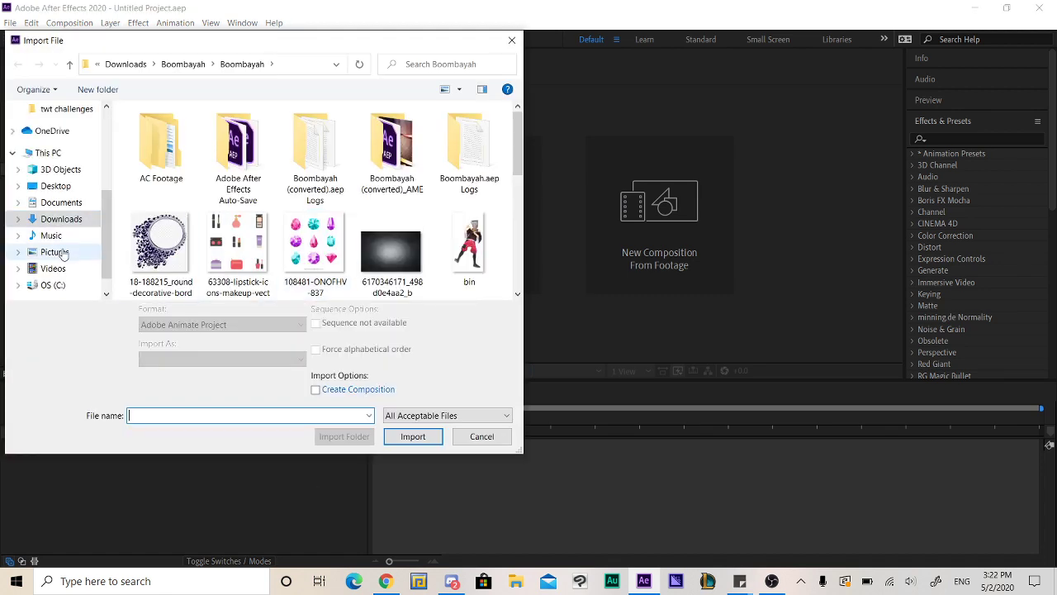
pyautogui.click(54, 268)
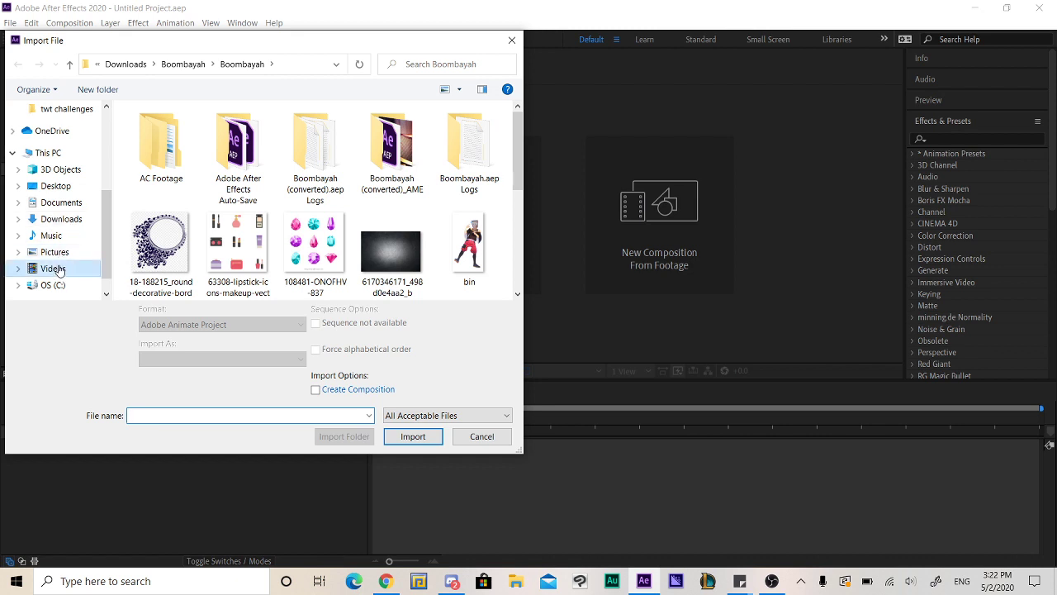
pyautogui.doubleClick(209, 164)
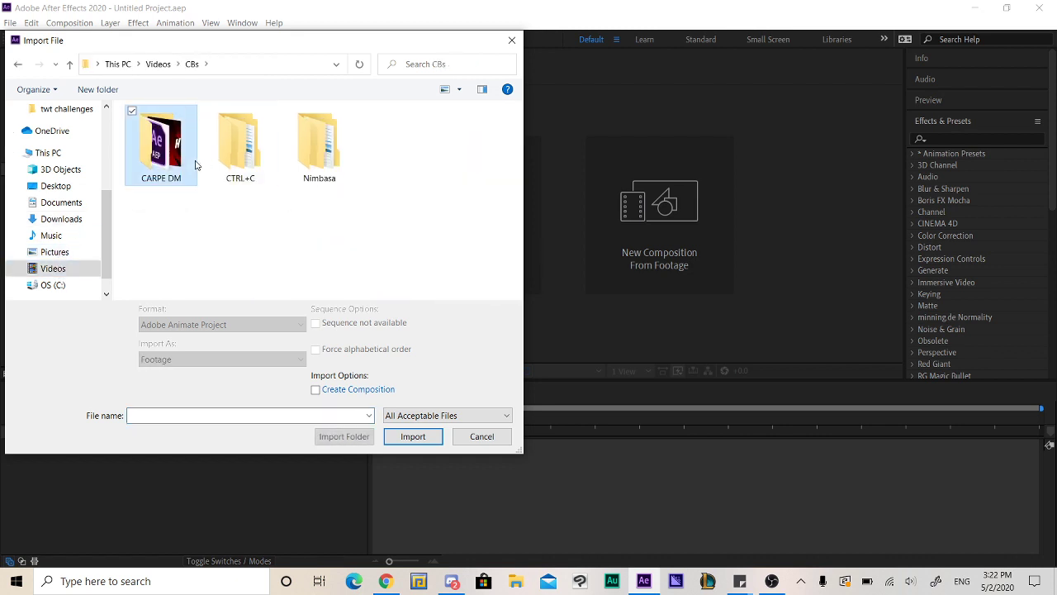
pyautogui.doubleClick(157, 165)
pyautogui.doubleClick(146, 179)
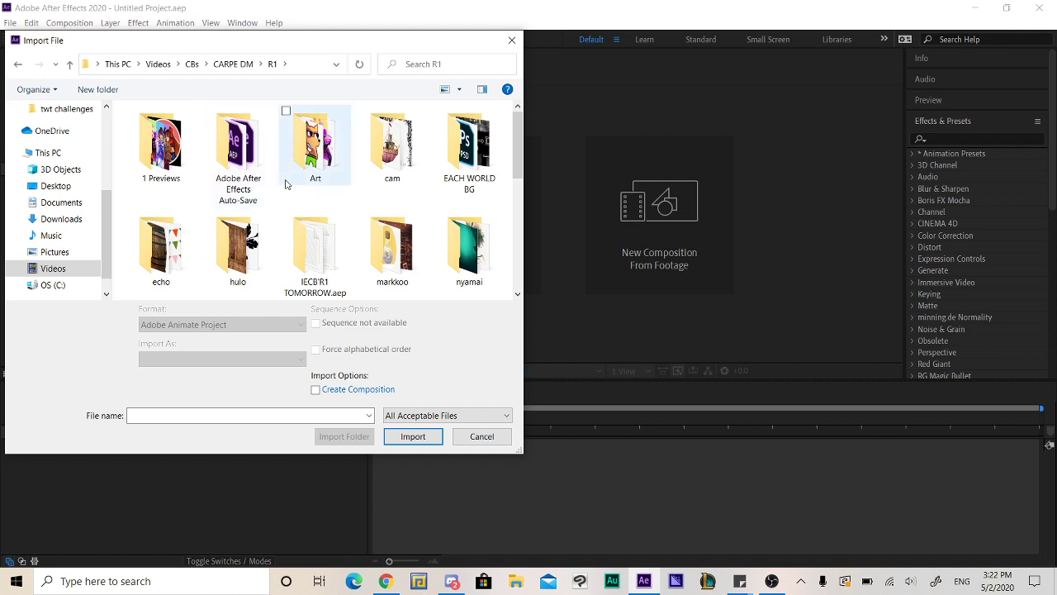
pyautogui.doubleClick(319, 170)
# Import the cam, echo and Hulo PNG images as footage.
pyautogui.click(161, 140)
pyautogui.keyDown('shift'); pyautogui.click(320, 140); pyautogui.keyUp('shift')
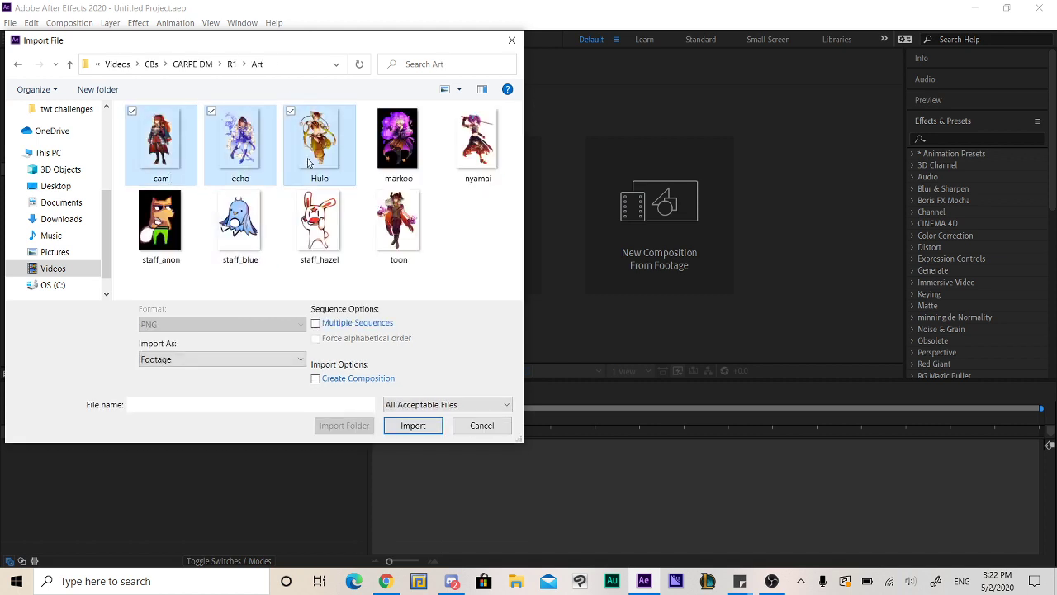
pyautogui.press('Return')
pyautogui.click(103, 281)
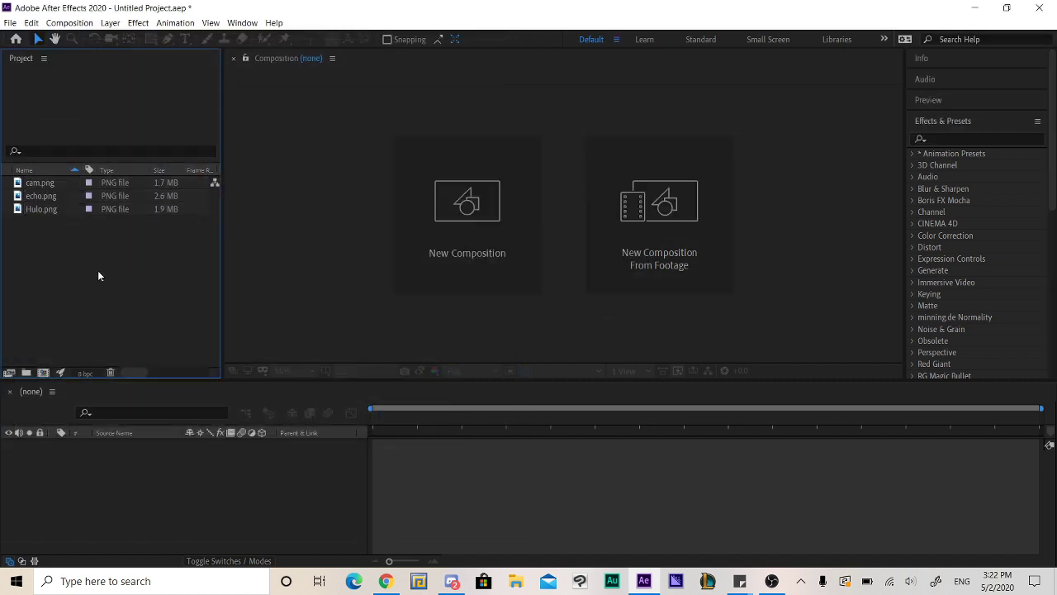
pyautogui.rightClick(97, 270)
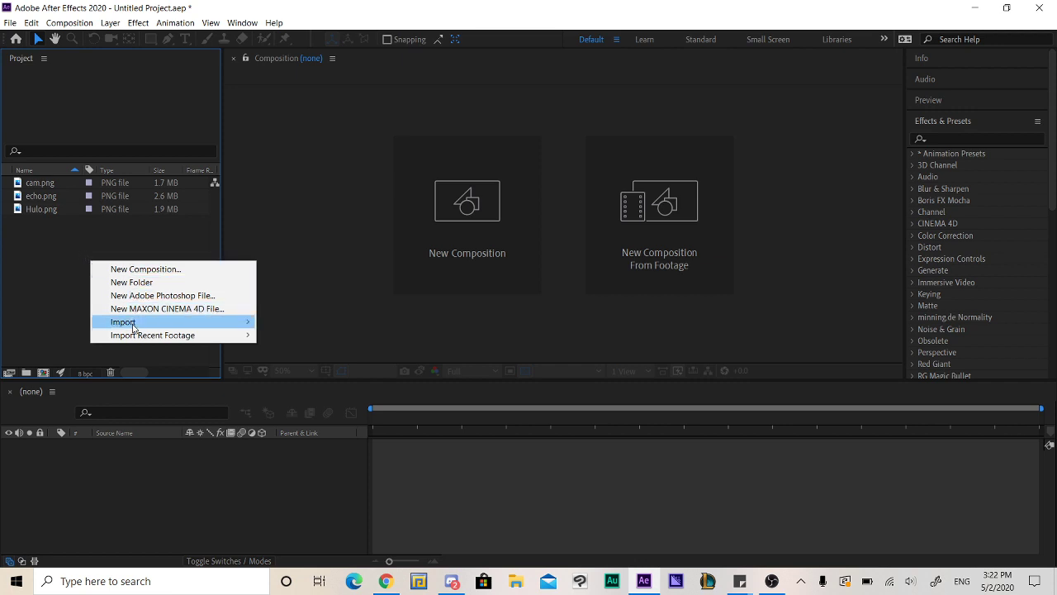
# Open Import File and navigate back up from the Art folder to CBs.
pyautogui.moveTo(134, 324)
pyautogui.click(336, 324)
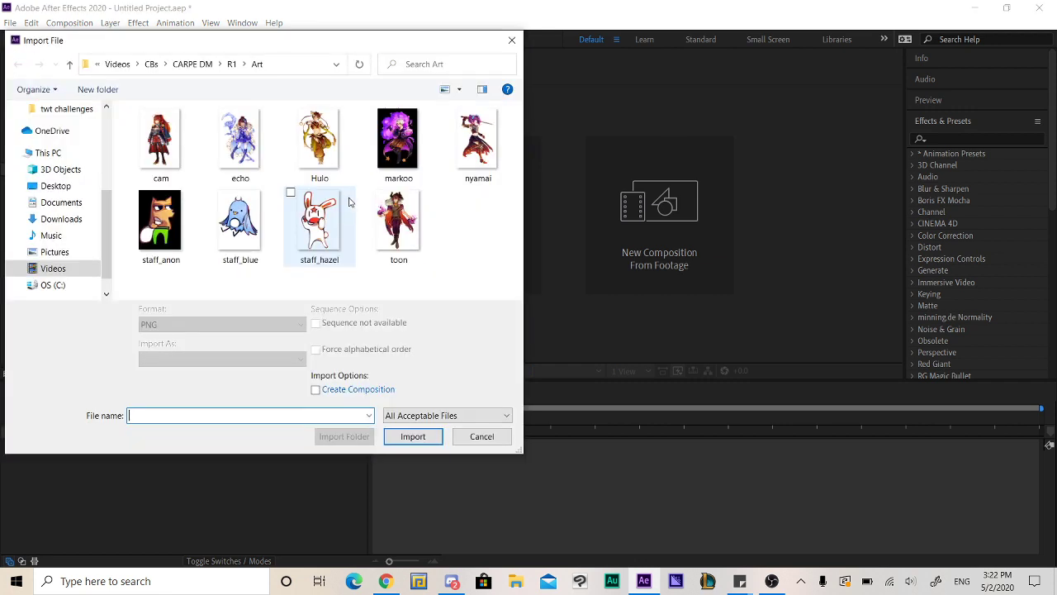
pyautogui.click(231, 63)
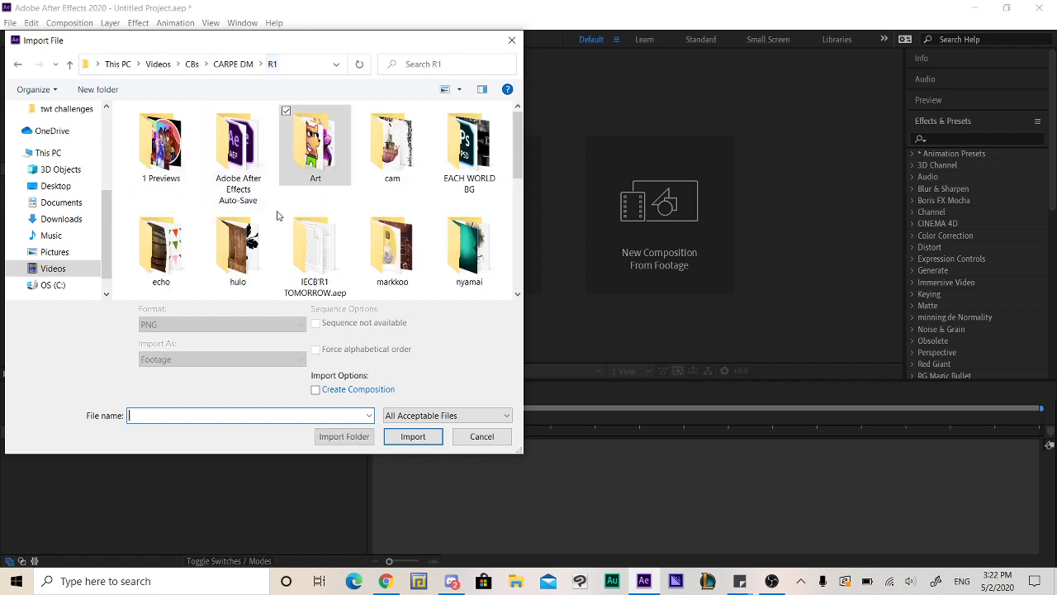
pyautogui.scroll(-5, 285, 216)
pyautogui.scroll(5, 285, 216)
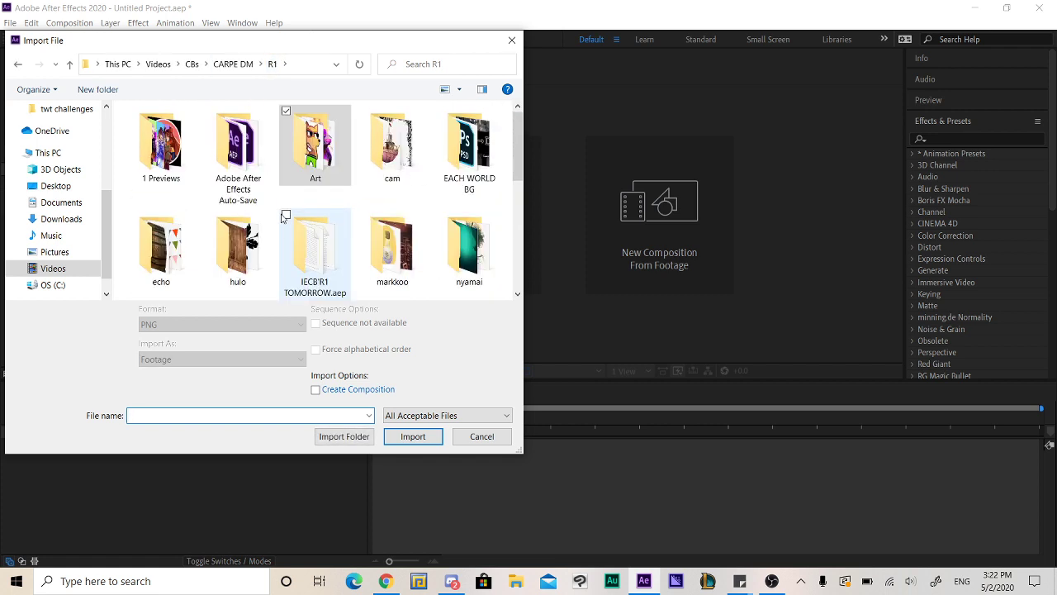
pyautogui.click(225, 63)
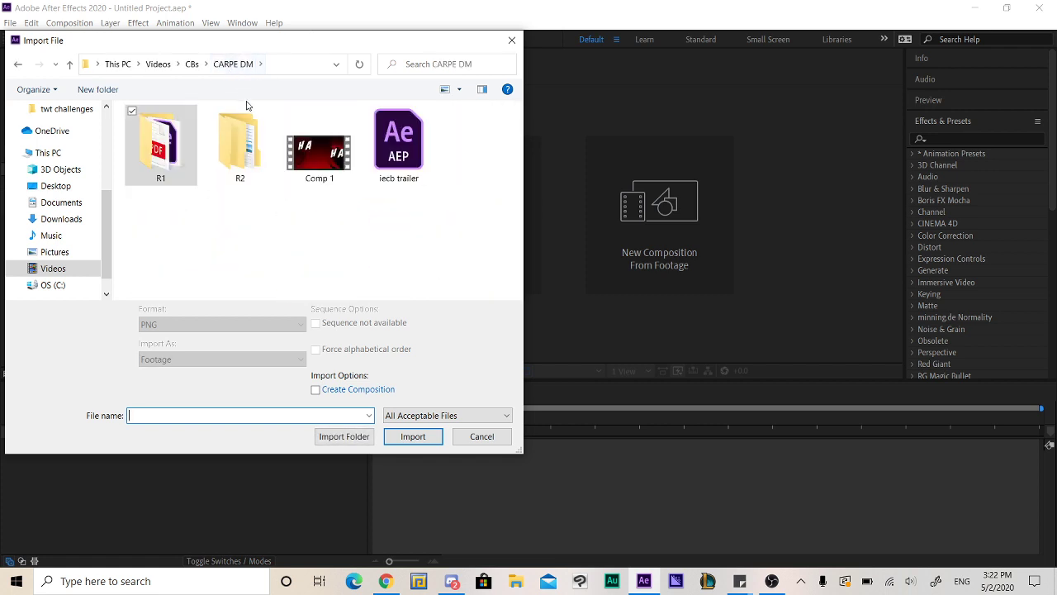
pyautogui.click(191, 64)
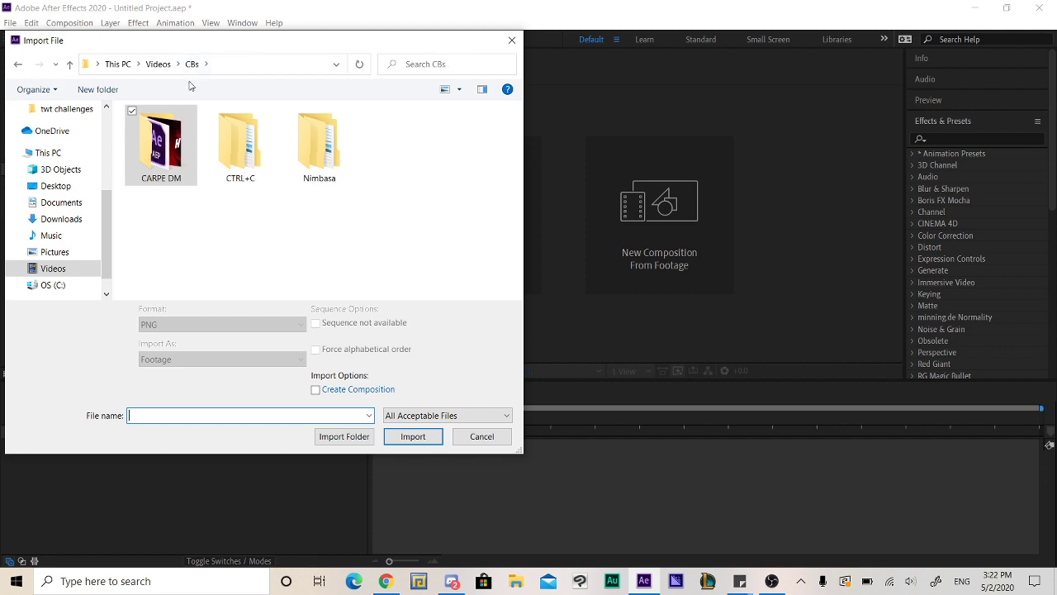
# Import the nanatsu no taizai MP3 from Music, then switch to the YouTube Studio dashboard.
pyautogui.click(59, 237)
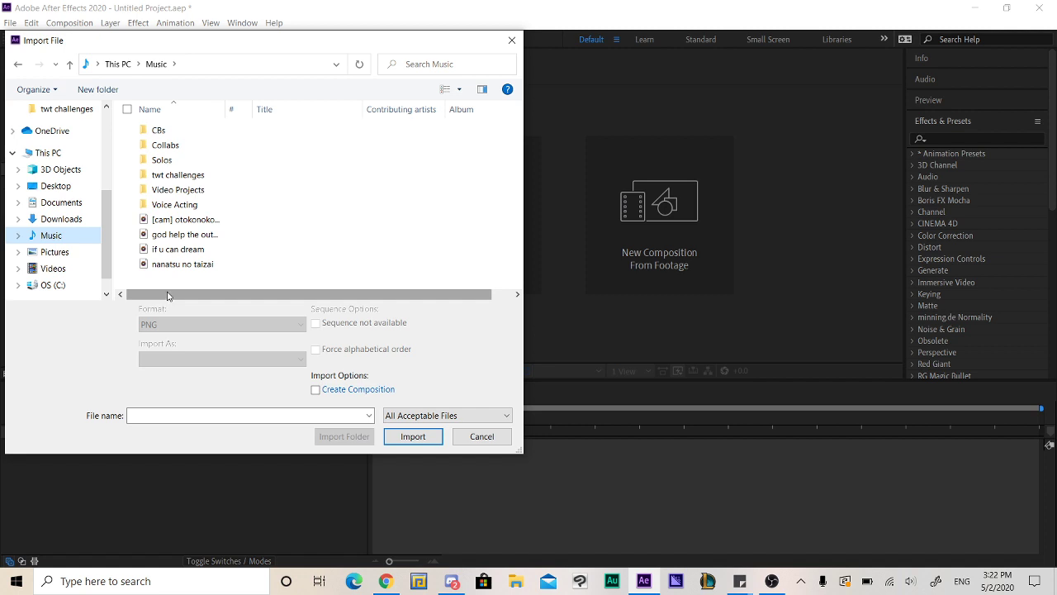
pyautogui.doubleClick(175, 264)
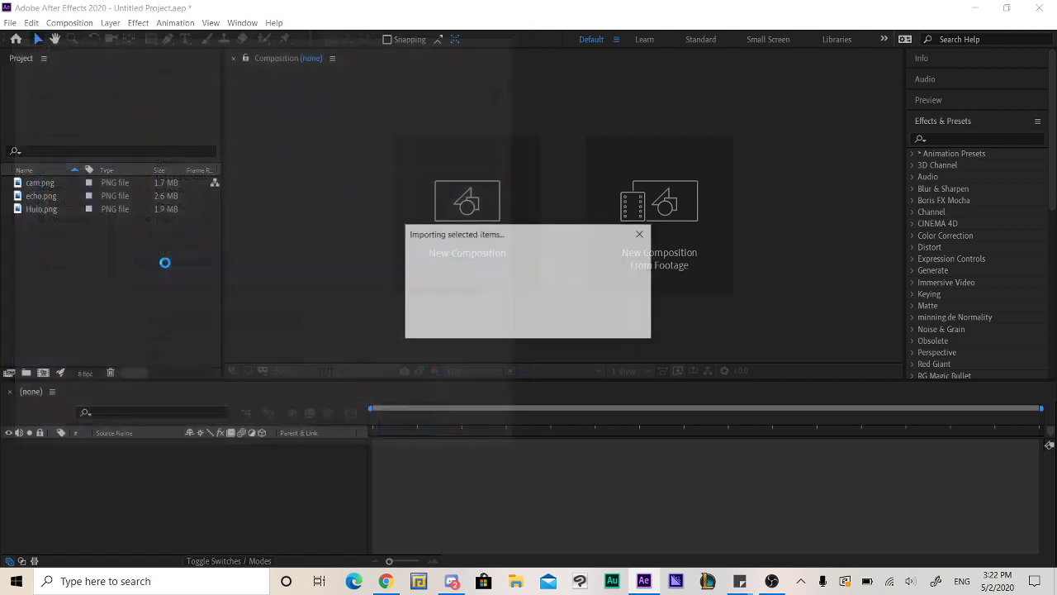
pyautogui.click(96, 278)
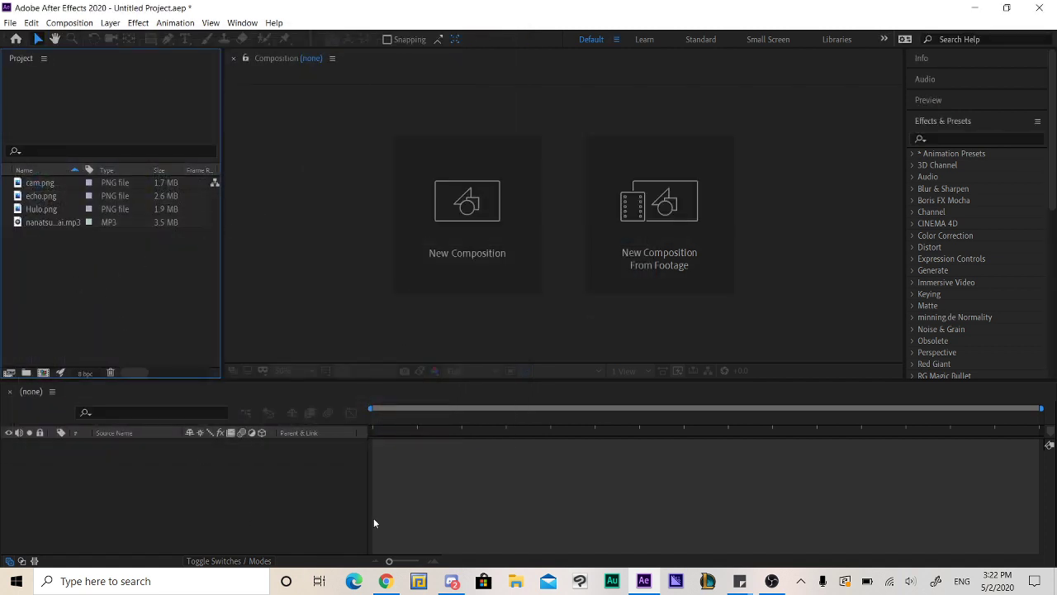
pyautogui.click(386, 581)
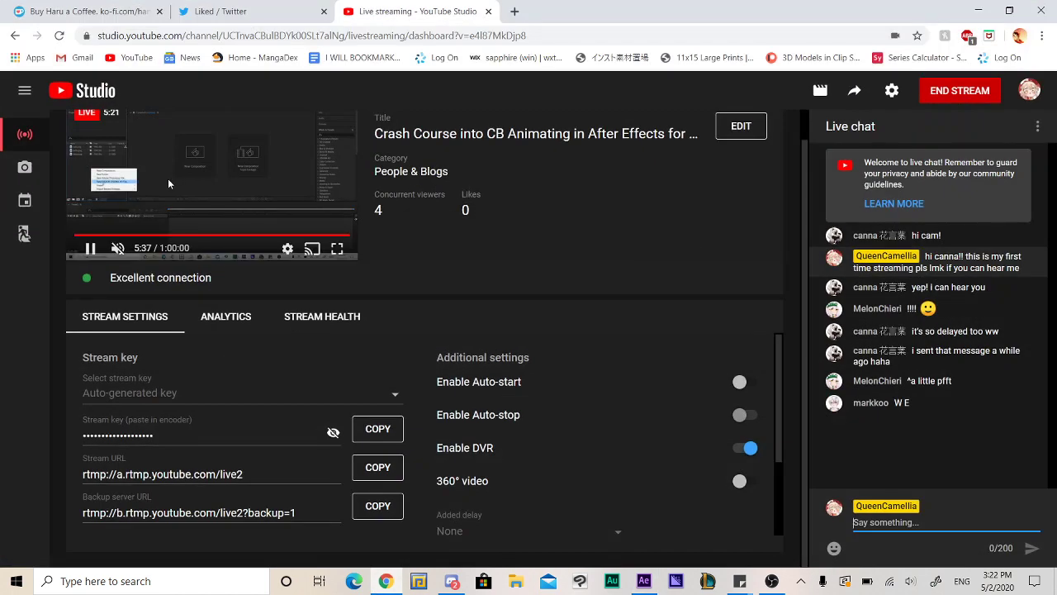
# Minimize Chrome to bring the After Effects Untitled Project back into view.
pyautogui.click(386, 580)
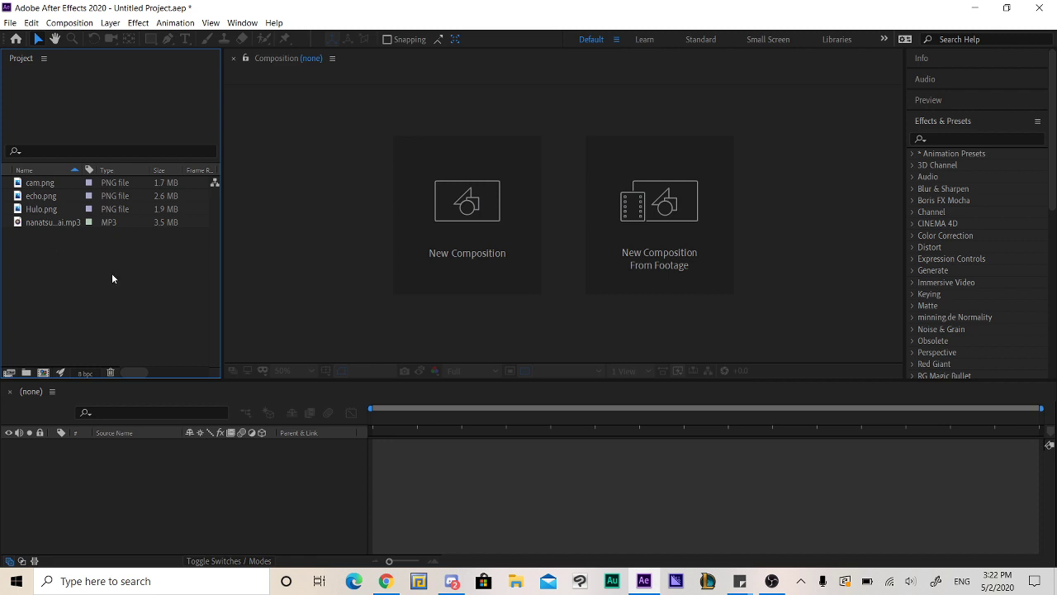
# Create the 1280x720, 24 fps nanatsu no taizai comp from the MP3 with New Comp from Selection.
pyautogui.click(41, 182)
pyautogui.keyDown('shift'); pyautogui.click(49, 222); pyautogui.keyUp('shift')
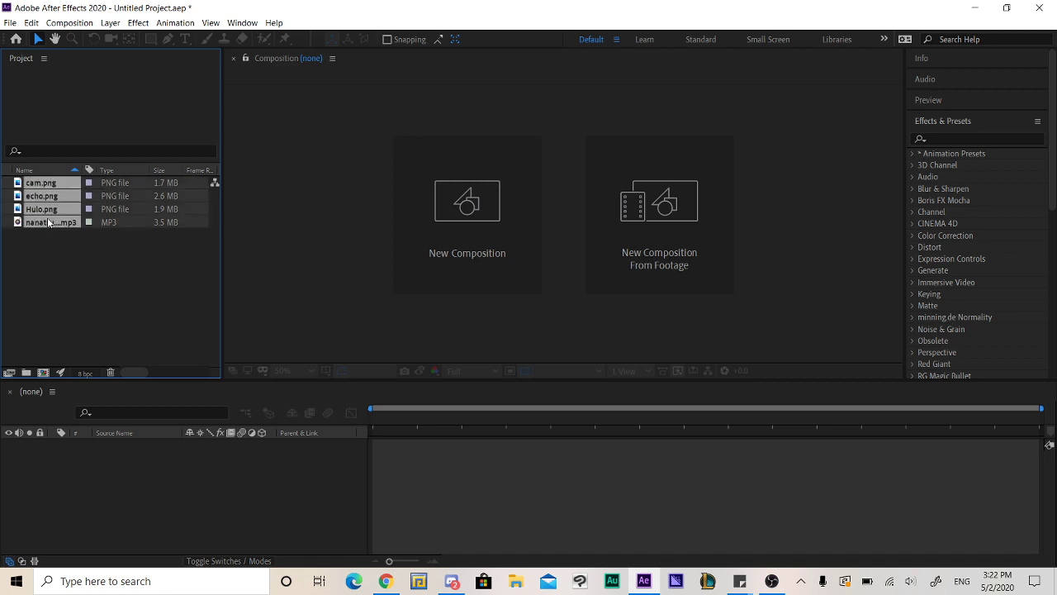
pyautogui.click(67, 259)
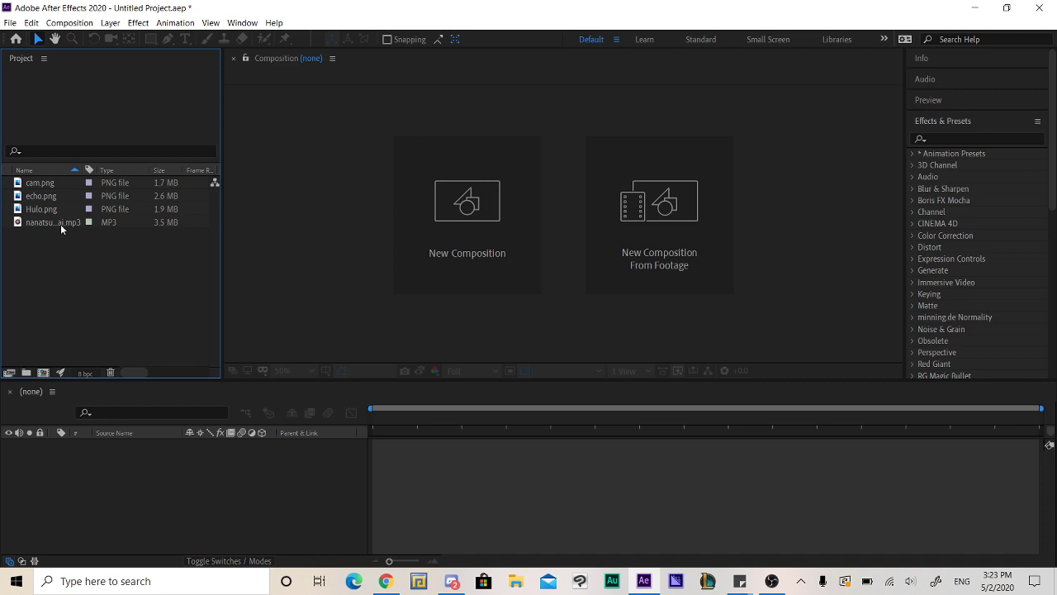
pyautogui.click(61, 224)
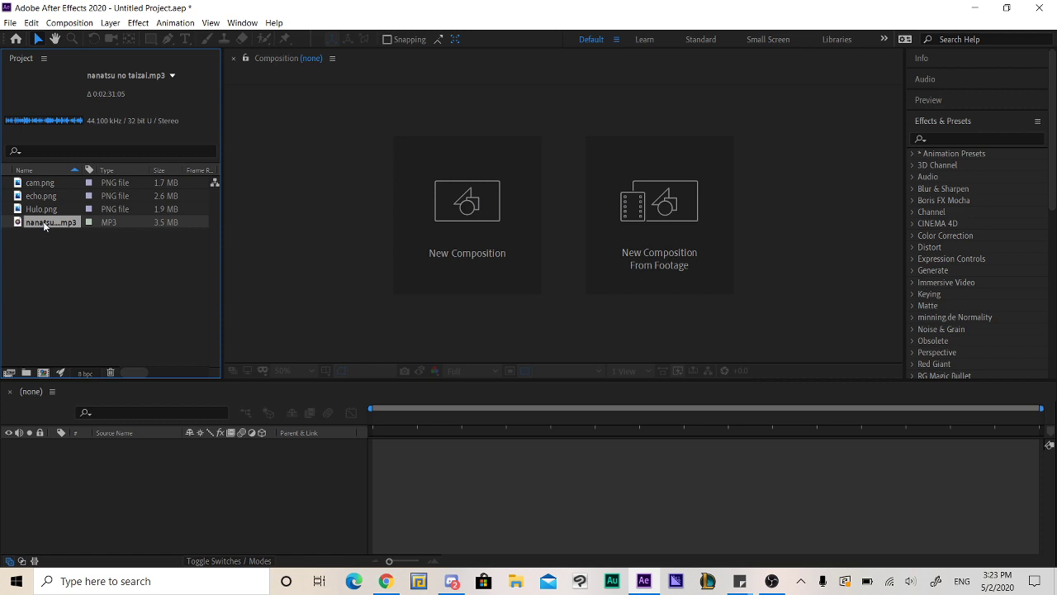
pyautogui.rightClick(46, 227)
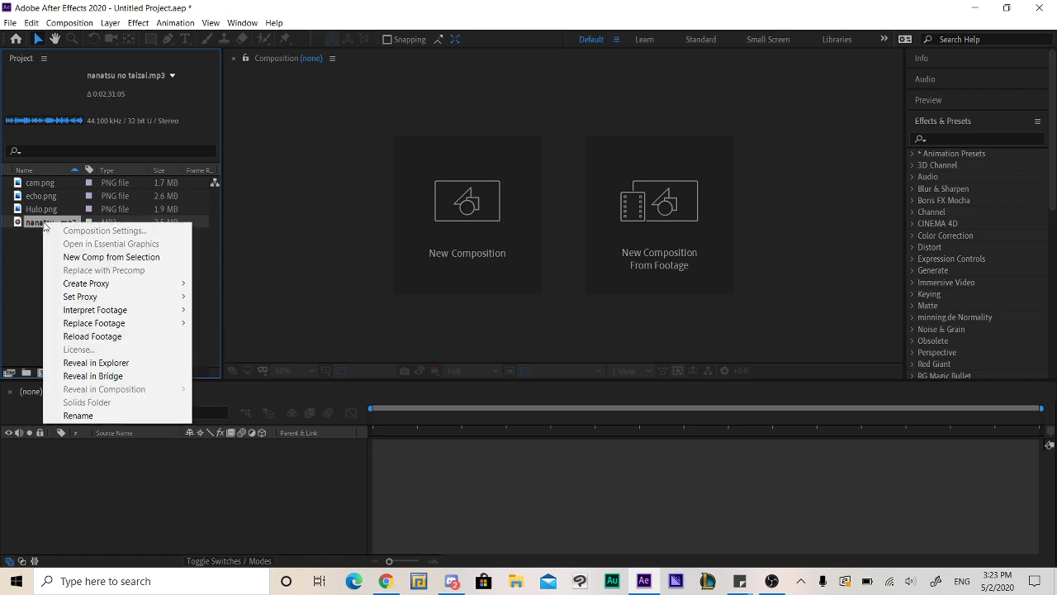
pyautogui.click(88, 261)
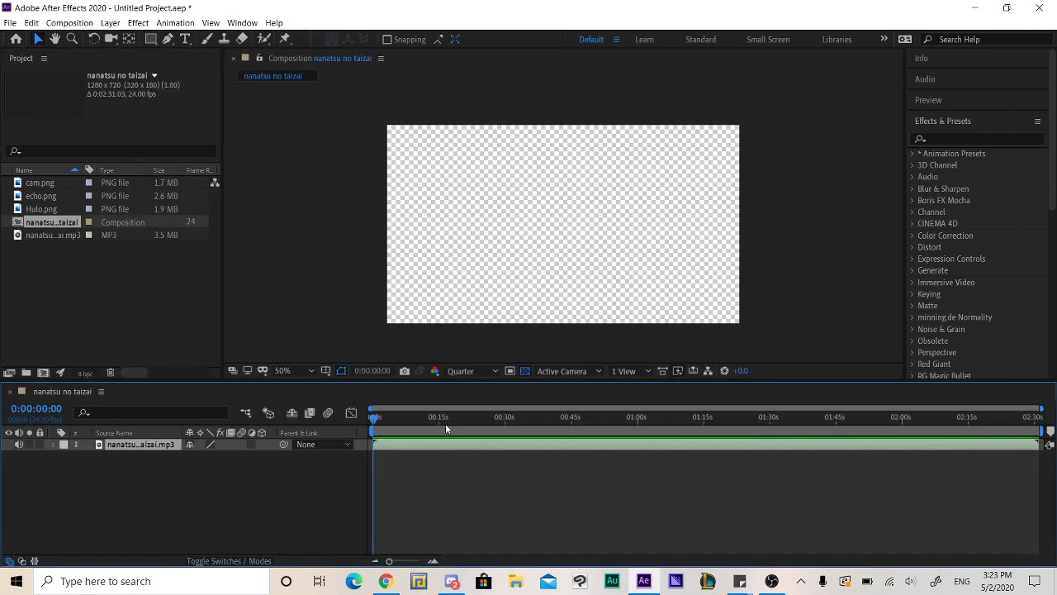
# Scrub the playhead across the song layer and back to preview the audio.
pyautogui.moveTo(456, 421); pyautogui.dragTo(186, 417)
# Review Composition Settings, keeping 1280×720 and 24 fps, and confirm with OK.
pyautogui.click(101, 392)
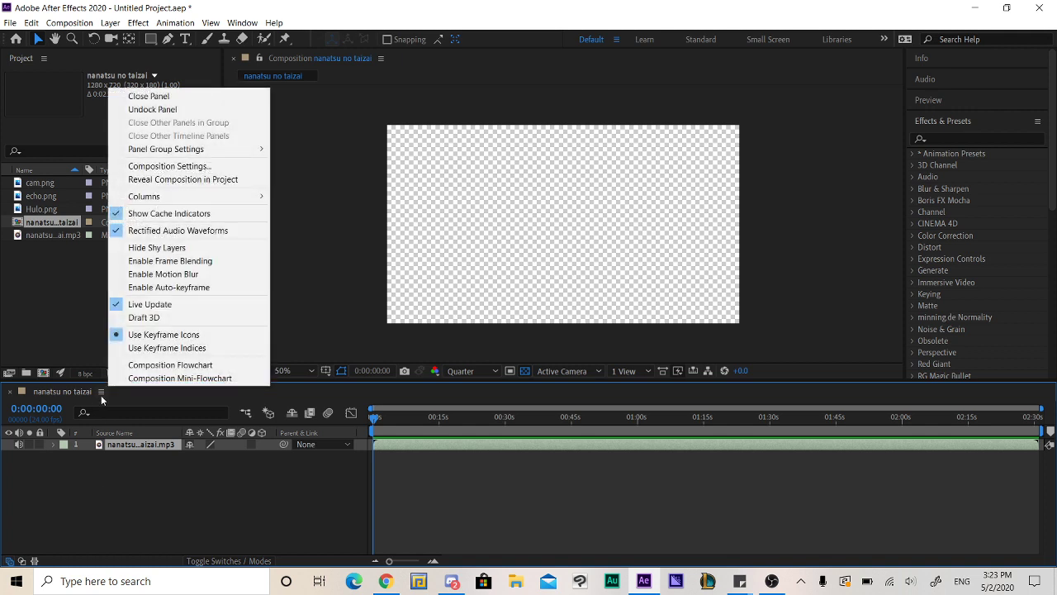
pyautogui.click(197, 168)
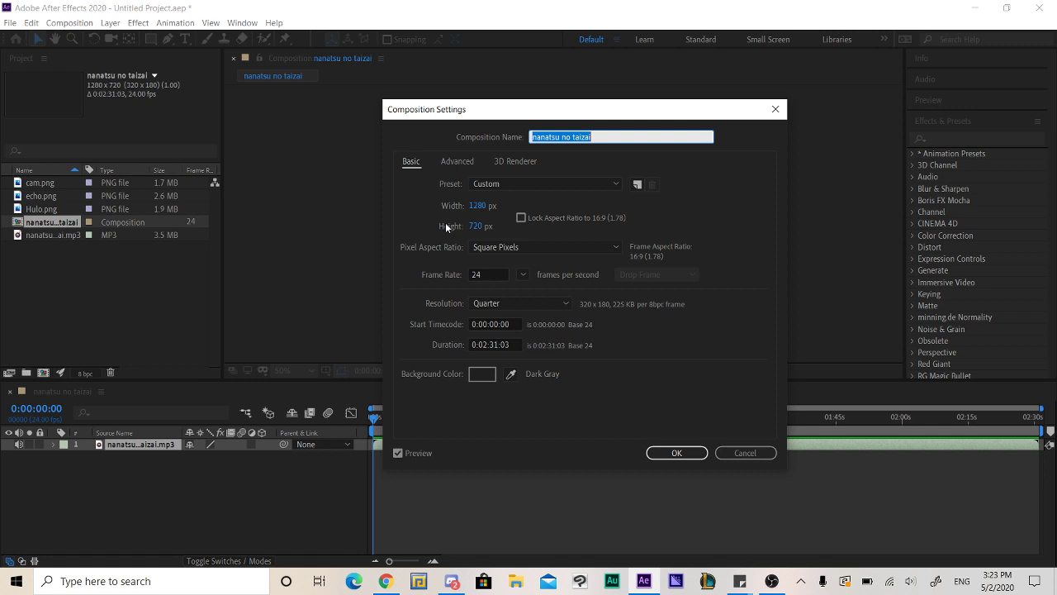
pyautogui.moveTo(501, 198); pyautogui.dragTo(477, 210)
pyautogui.click(486, 273)
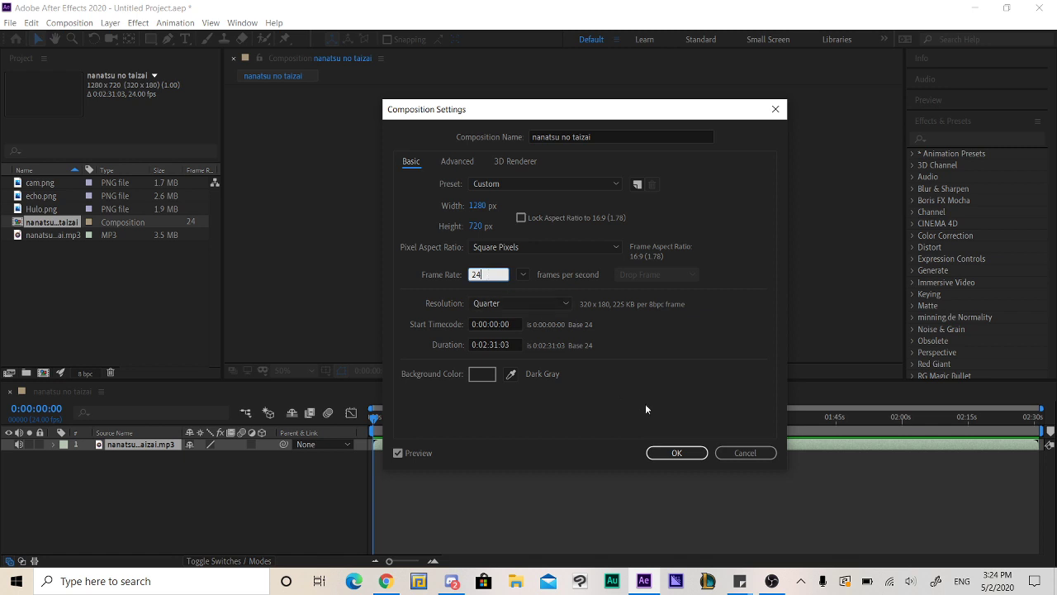
pyautogui.click(673, 455)
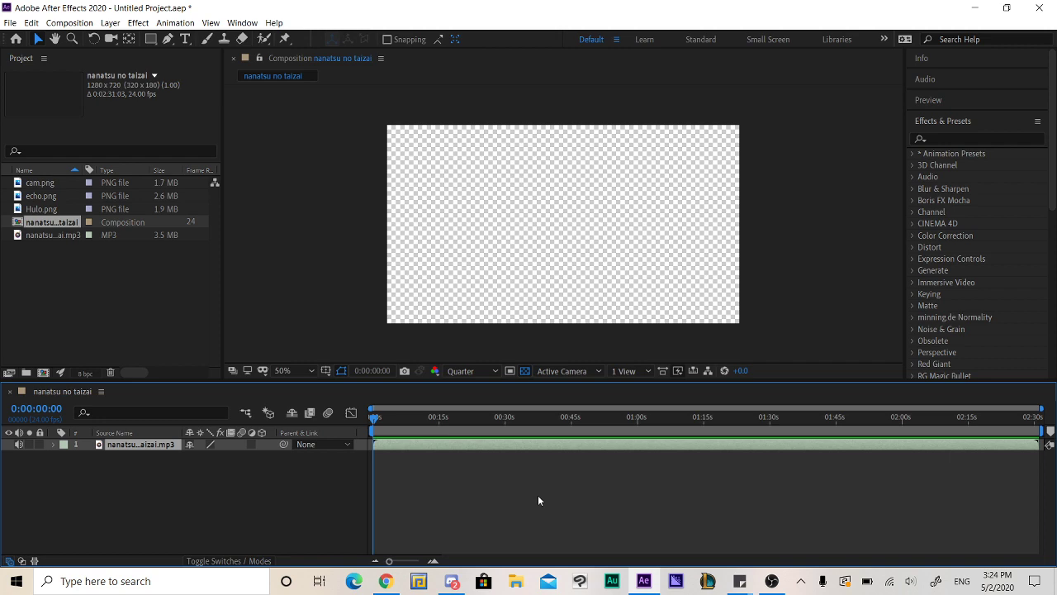
# Check the YouTube Studio live dashboard and chat, then bring OBS to the front.
pyautogui.click(386, 581)
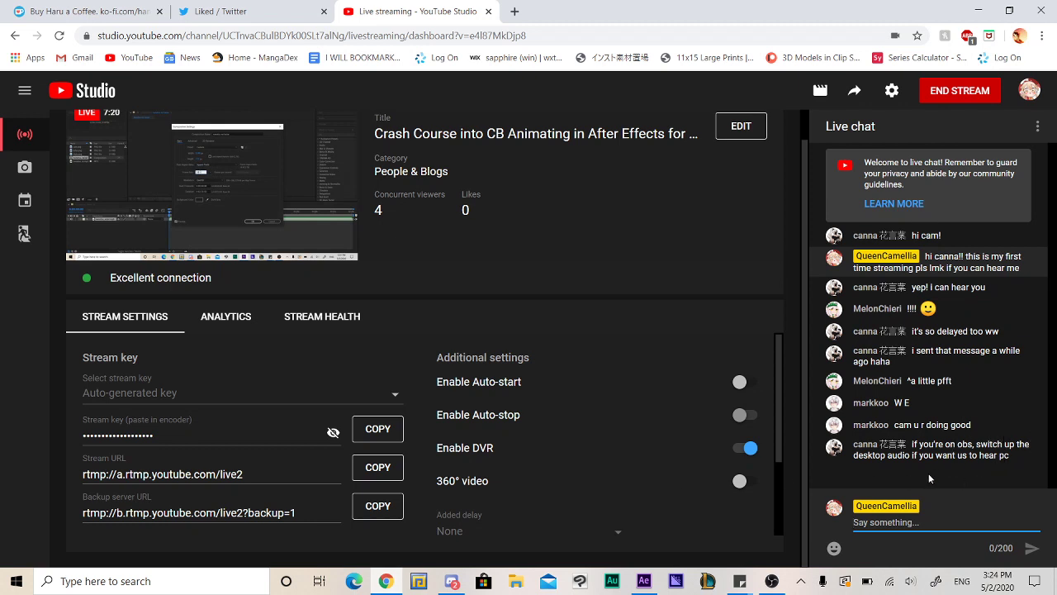
pyautogui.click(772, 581)
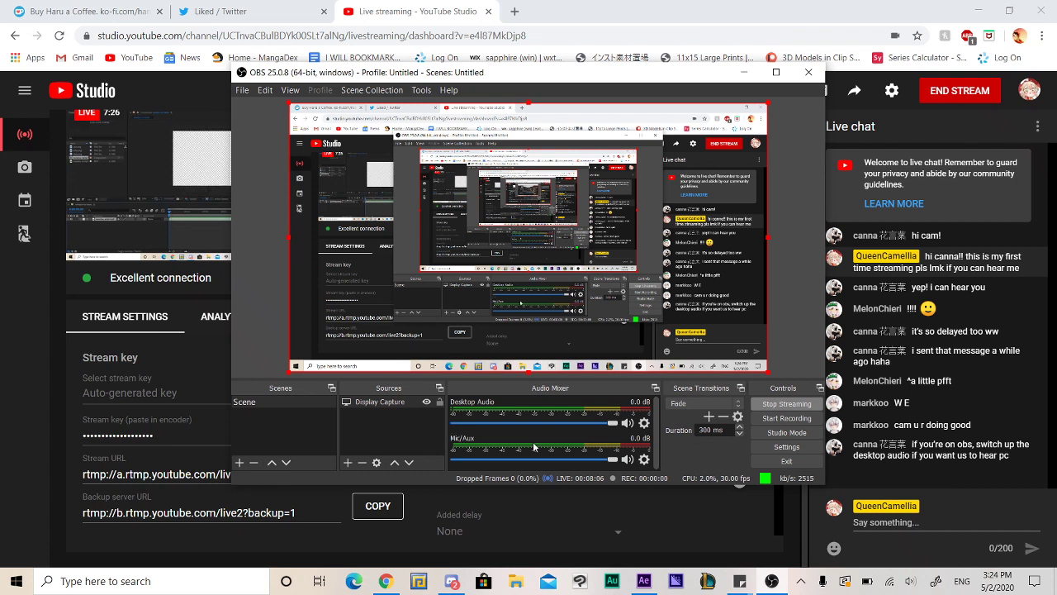
# In OBS's Audio Mixer, mute and then unmute Desktop Audio.
pyautogui.click(643, 459)
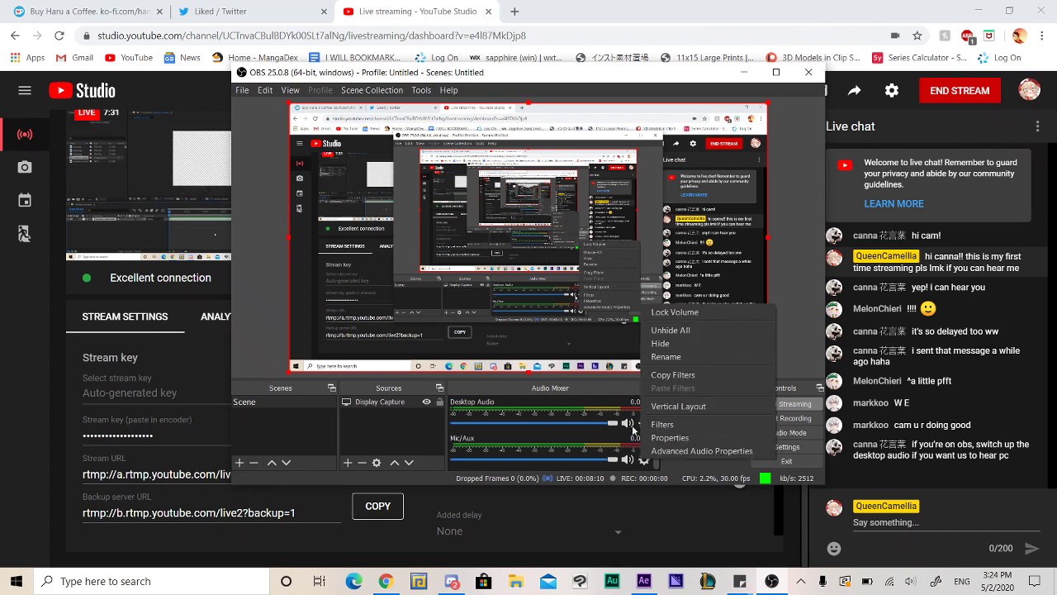
pyautogui.click(627, 424)
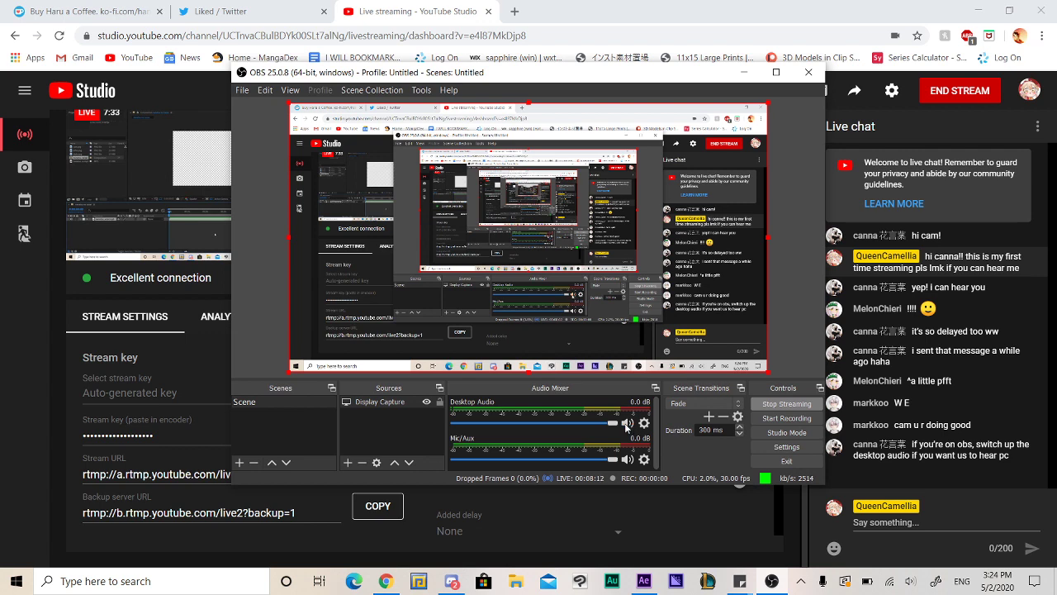
pyautogui.click(626, 425)
# Stop the song preview in After Effects and return to the YouTube Studio dashboard.
pyautogui.click(639, 585)
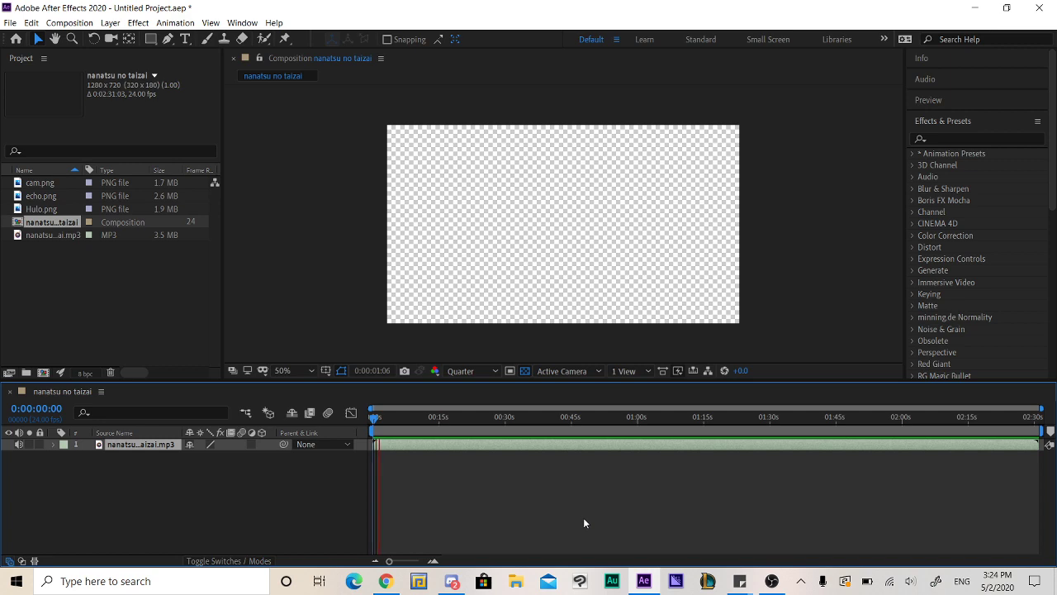
pyautogui.press('space')
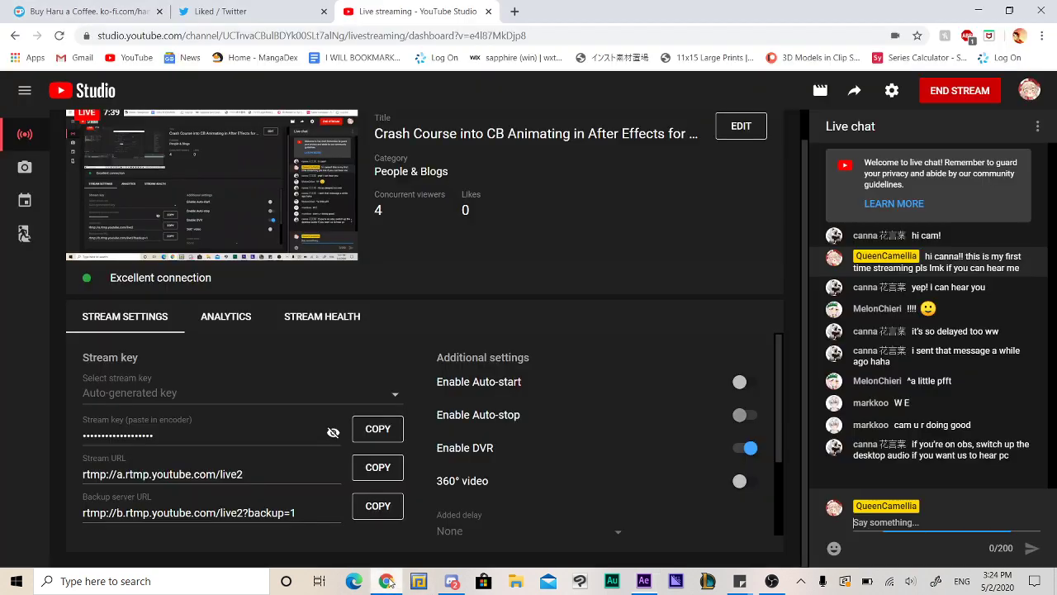
pyautogui.click(404, 583)
# Bring After Effects back to the front from YouTube Studio.
pyautogui.moveTo(642, 588)
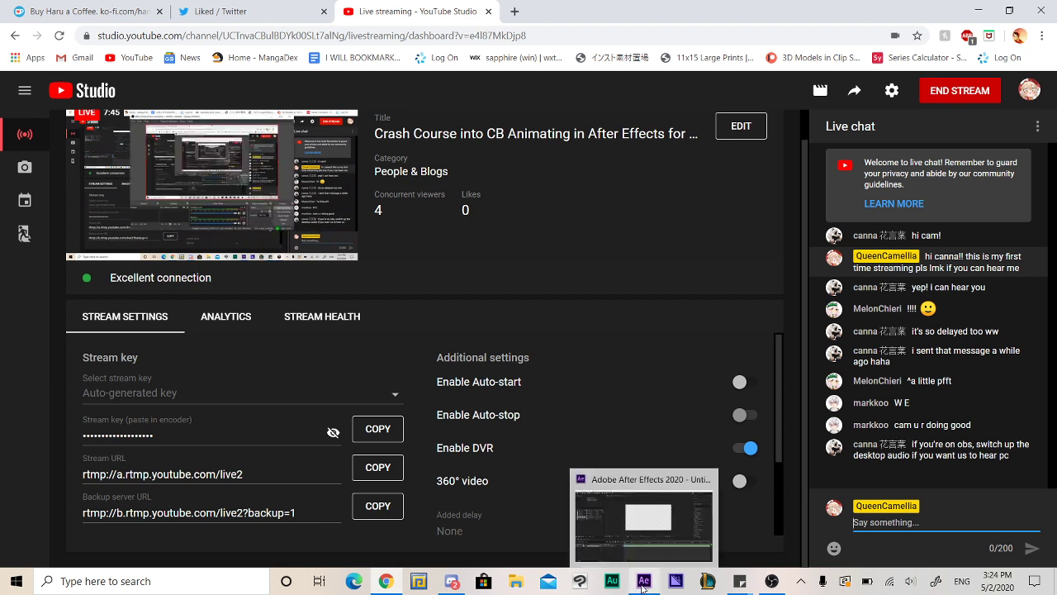
pyautogui.click(643, 583)
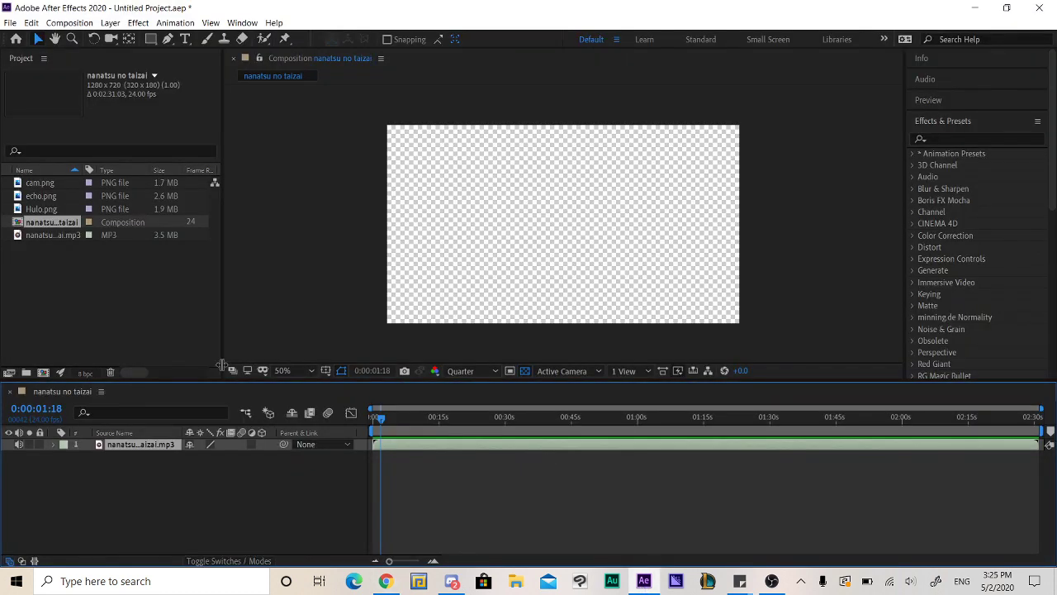
# Drag cam.png from the Project panel into the timeline above the song layer.
pyautogui.click(49, 188)
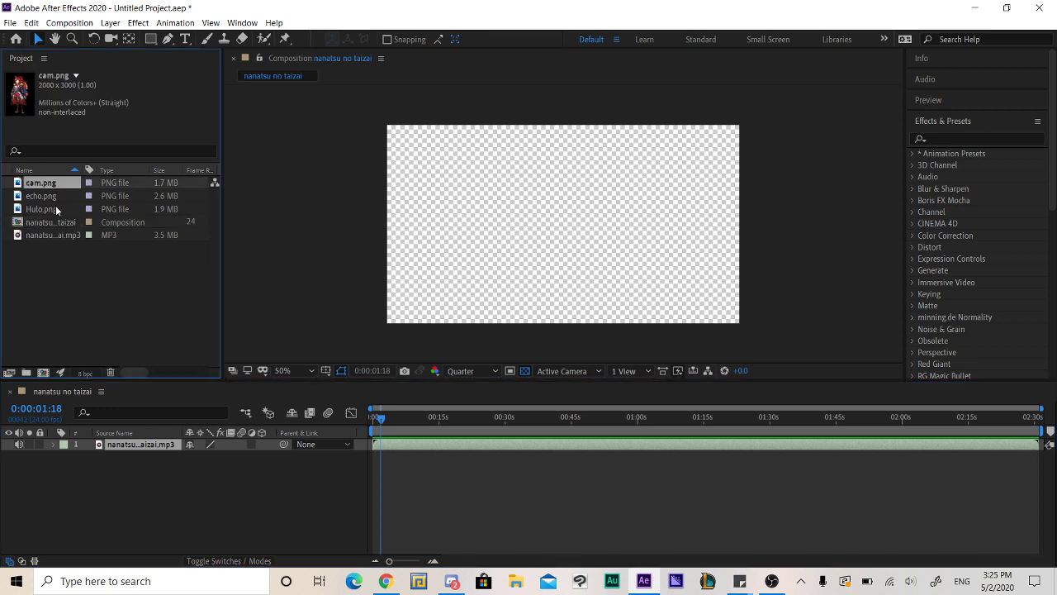
pyautogui.moveTo(31, 183); pyautogui.dragTo(134, 451)
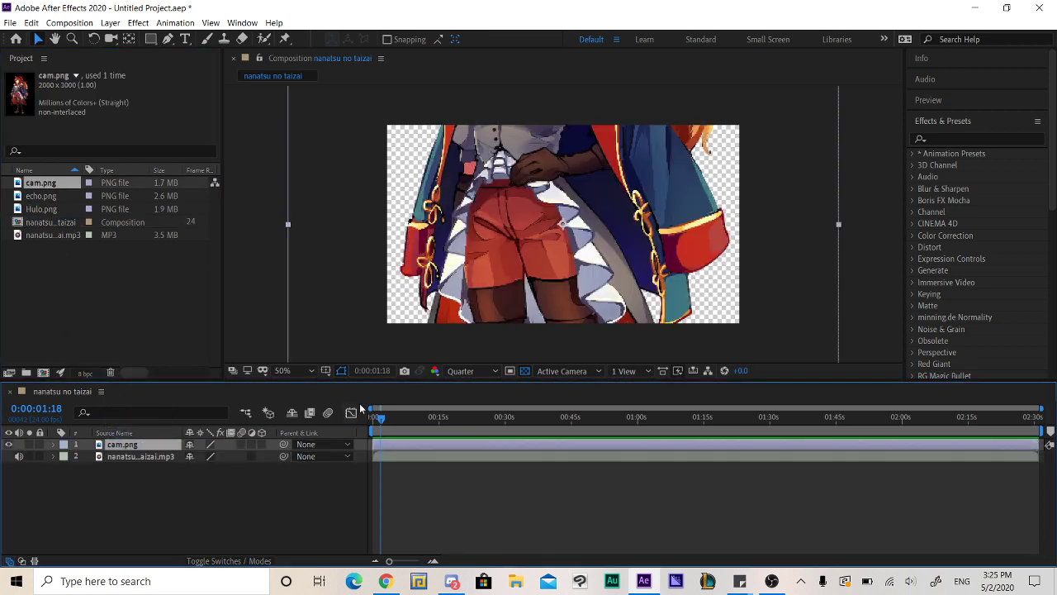
pyautogui.click(529, 118)
pyautogui.moveTo(529, 114)
pyautogui.mouseDown()
pyautogui.moveTo(578, 264)
pyautogui.moveTo(683, 266)
pyautogui.moveTo(406, 237)
pyautogui.moveTo(640, 200)
pyautogui.moveTo(537, 118)
pyautogui.mouseUp()
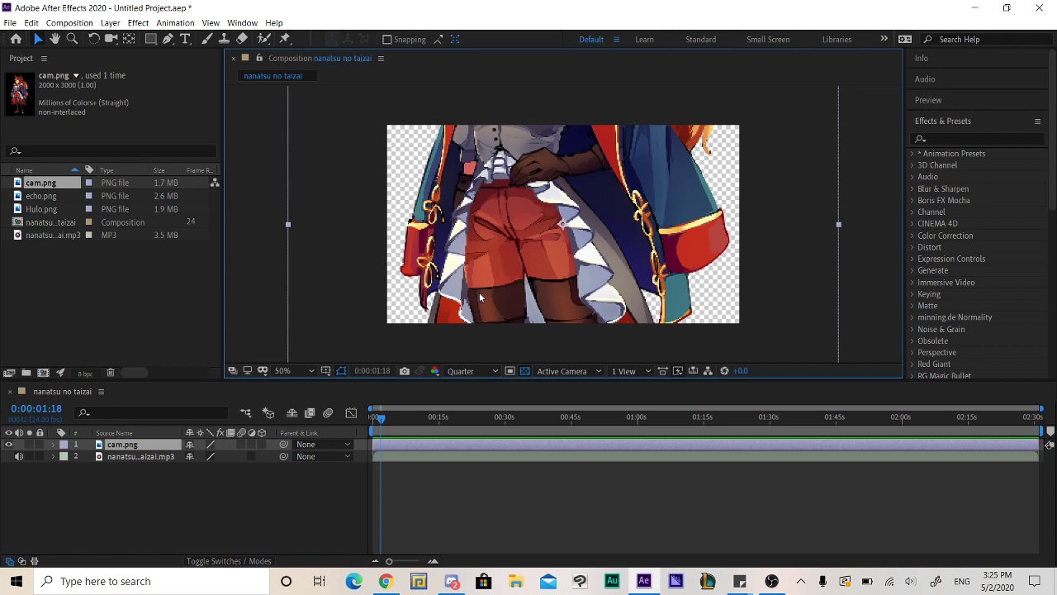
# Turn on 3D for the cam.png layer and show the Modes columns.
pyautogui.click(262, 446)
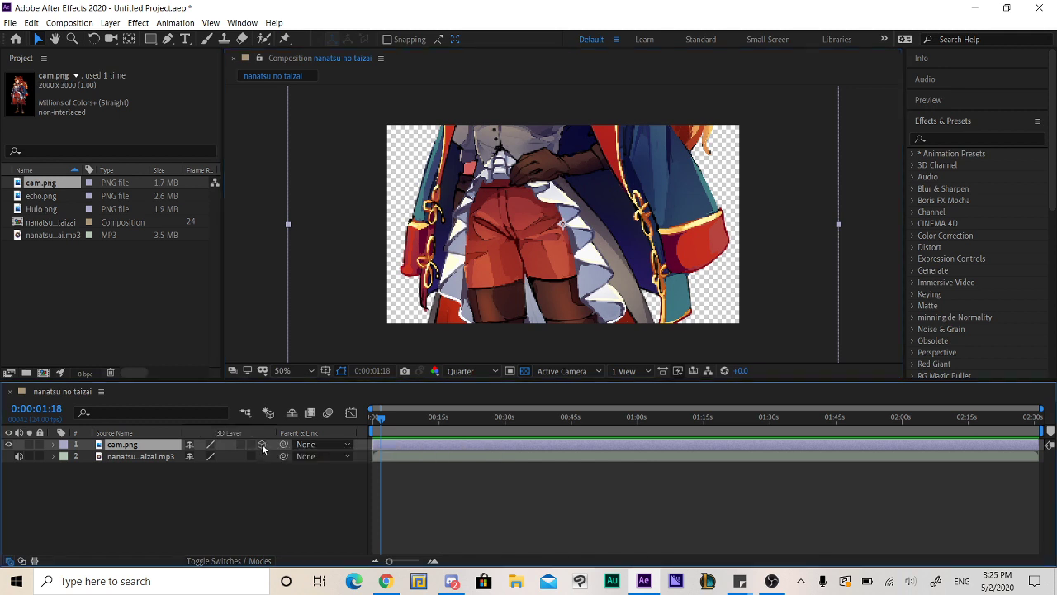
pyautogui.click(252, 561)
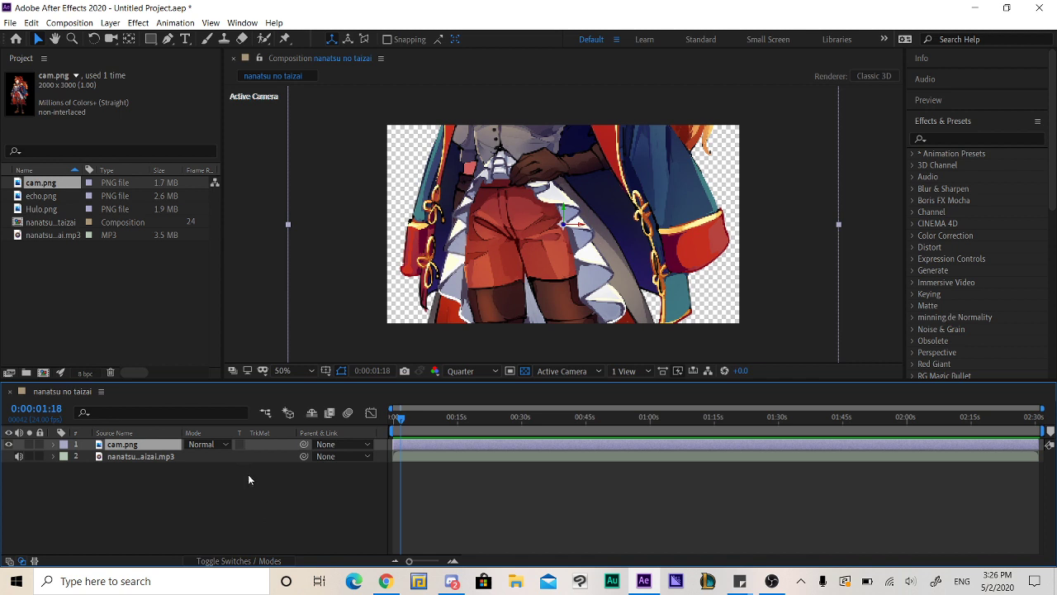
# Leave cam.png's blend mode on Normal and switch the timeline back to layer switches.
pyautogui.click(195, 444)
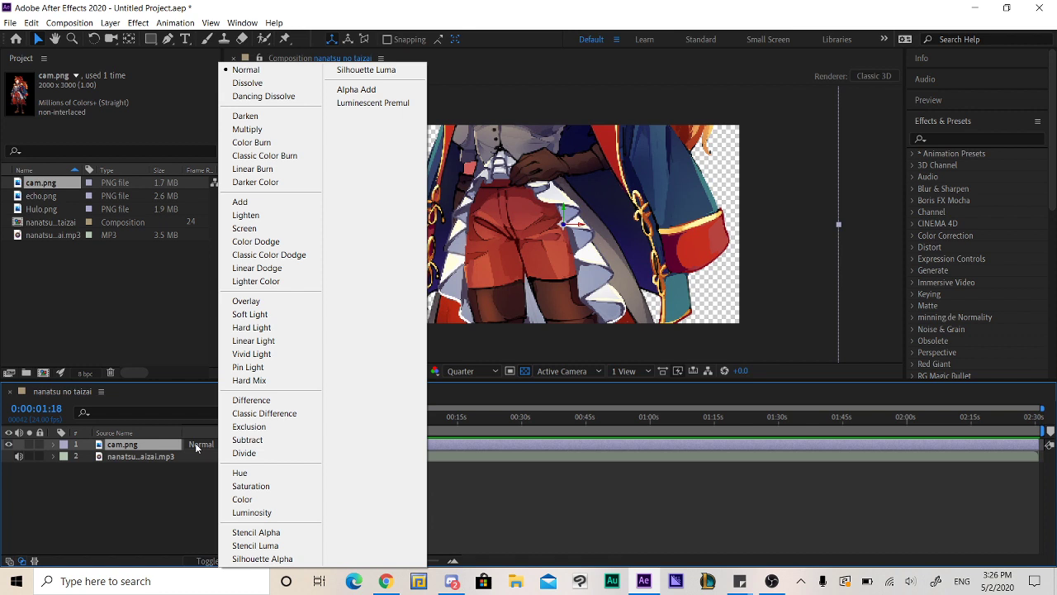
pyautogui.click(188, 519)
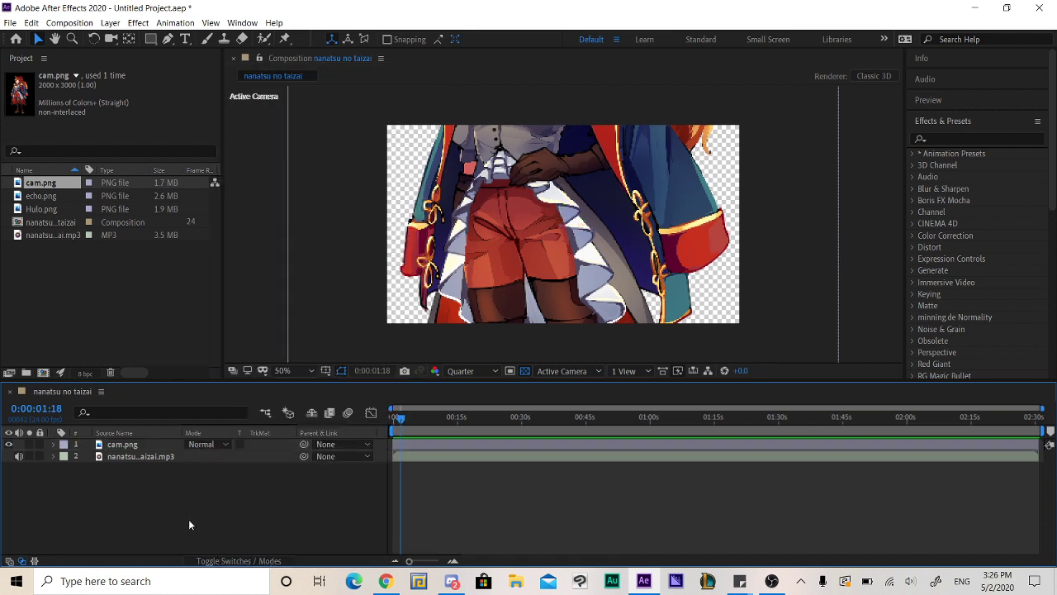
pyautogui.click(260, 561)
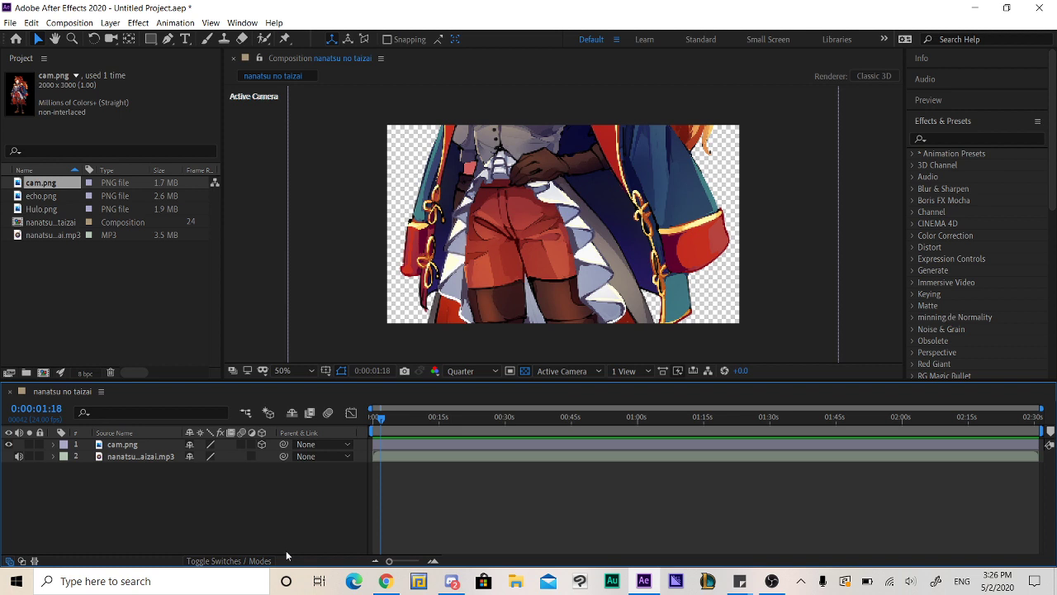
# Shift the 3D cam.png character sideways, undo a depth change, and switch to YouTube Studio.
pyautogui.click(150, 447)
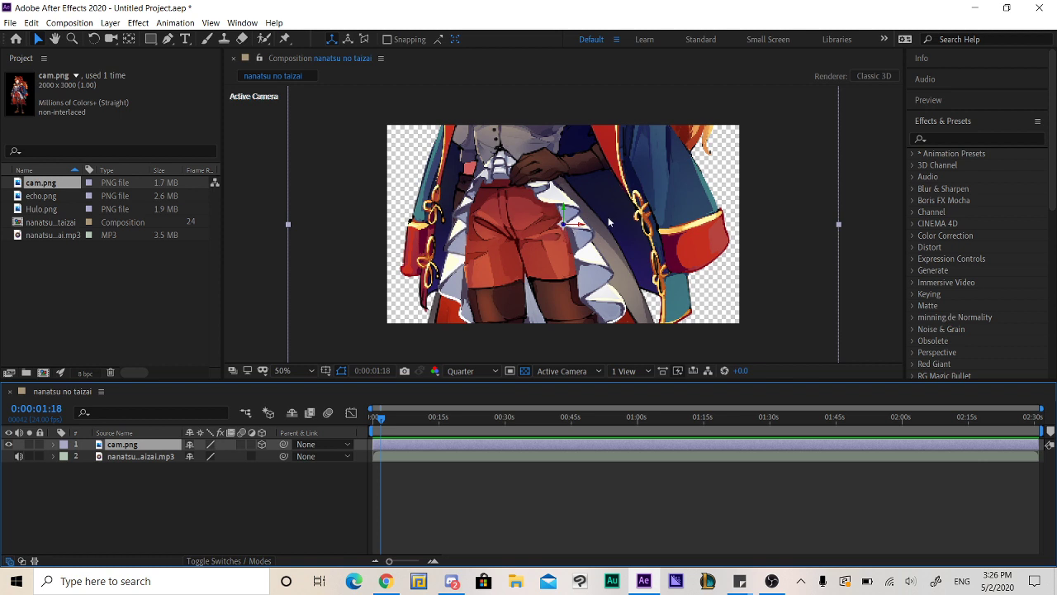
pyautogui.moveTo(586, 228)
pyautogui.mouseDown()
pyautogui.moveTo(552, 228)
pyautogui.moveTo(729, 218)
pyautogui.moveTo(520, 226)
pyautogui.moveTo(685, 223)
pyautogui.moveTo(576, 228)
pyautogui.moveTo(555, 198)
pyautogui.moveTo(566, 233)
pyautogui.mouseUp()
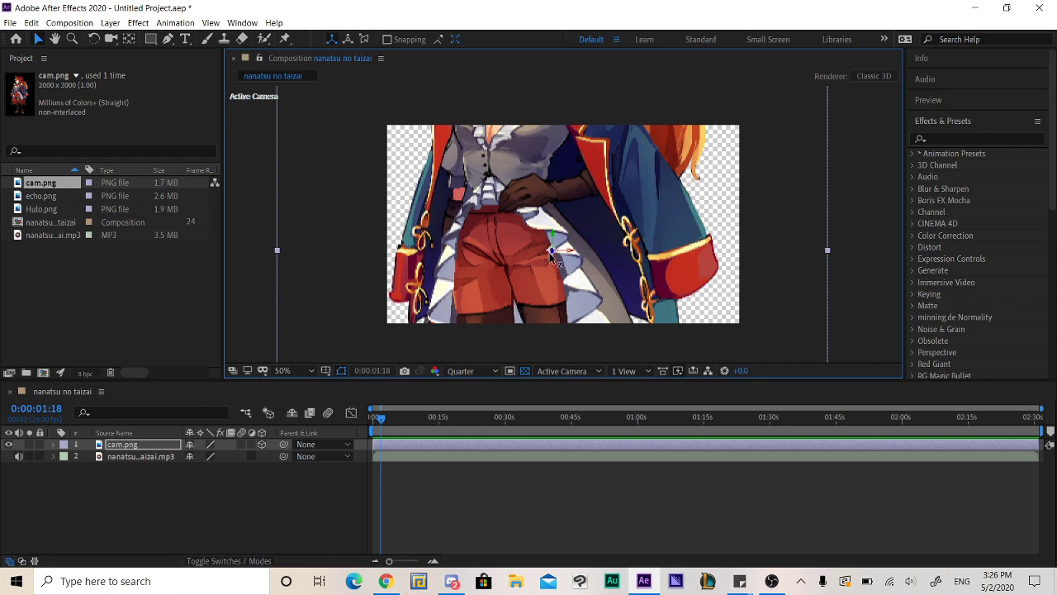
pyautogui.moveTo(551, 256); pyautogui.dragTo(616, 151)
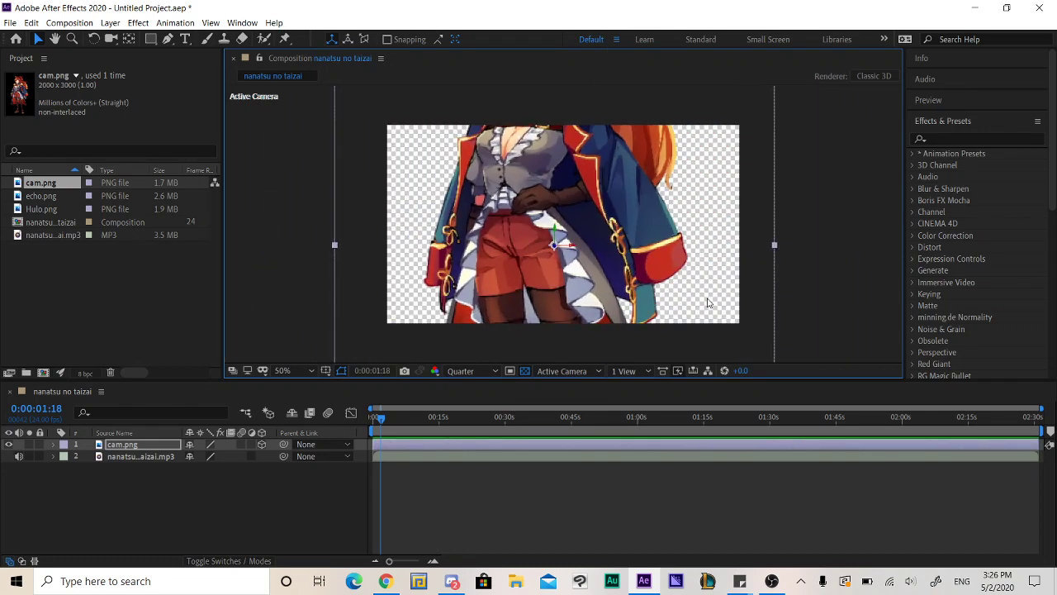
pyautogui.hotkey('ctrl', 'z')
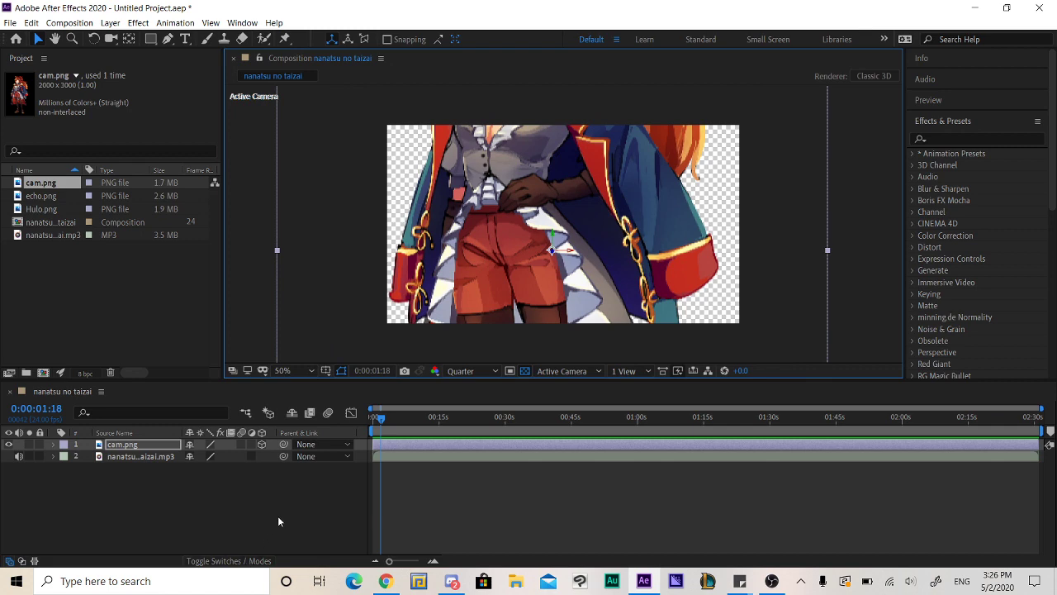
pyautogui.click(385, 581)
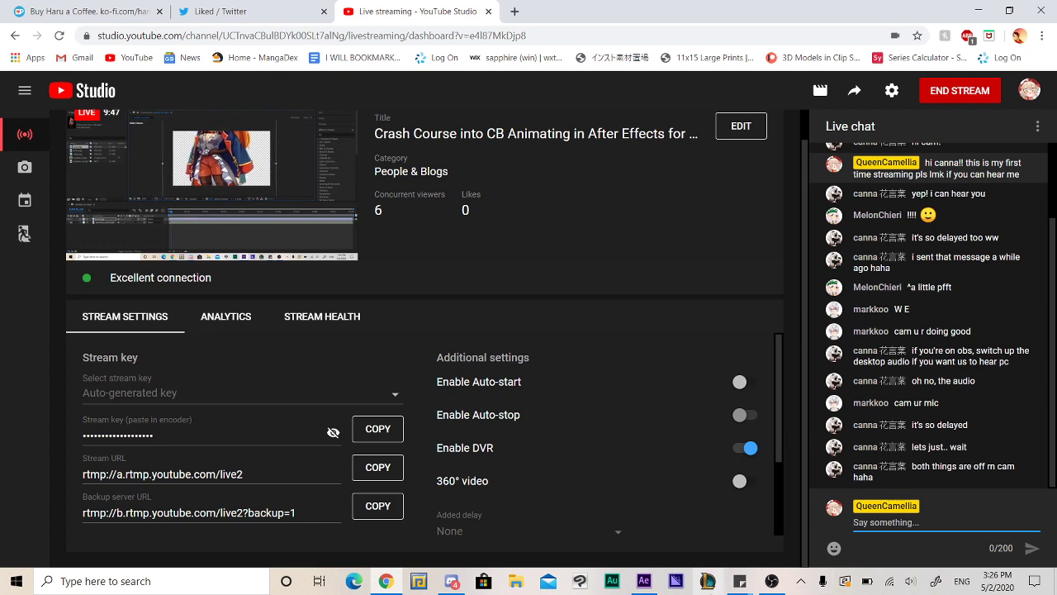
# Toggle OBS's Mic/Aux audio options, then focus YouTube Studio's live chat box.
pyautogui.click(772, 580)
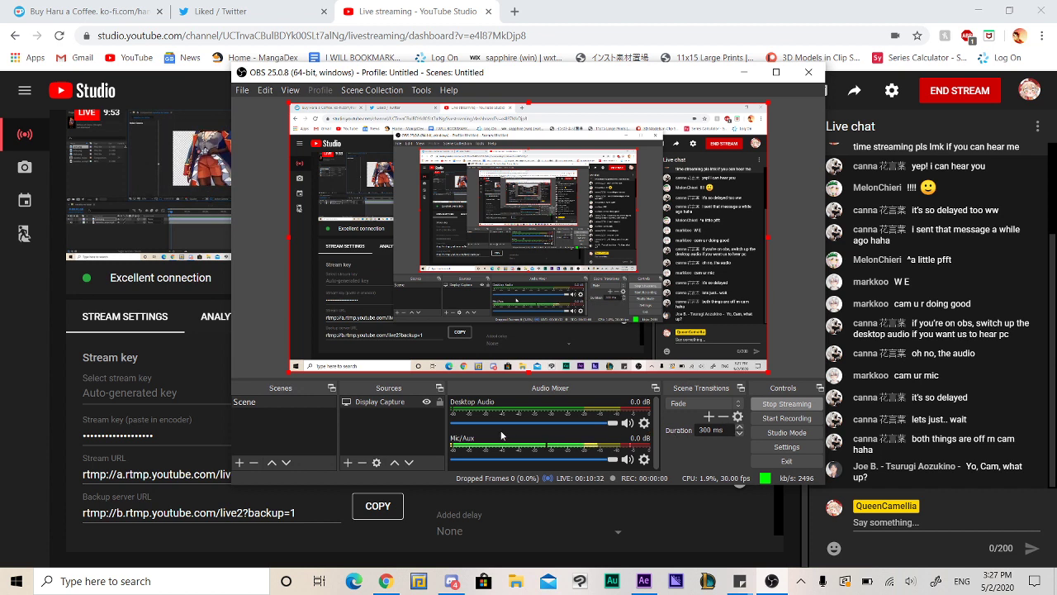
pyautogui.click(643, 459)
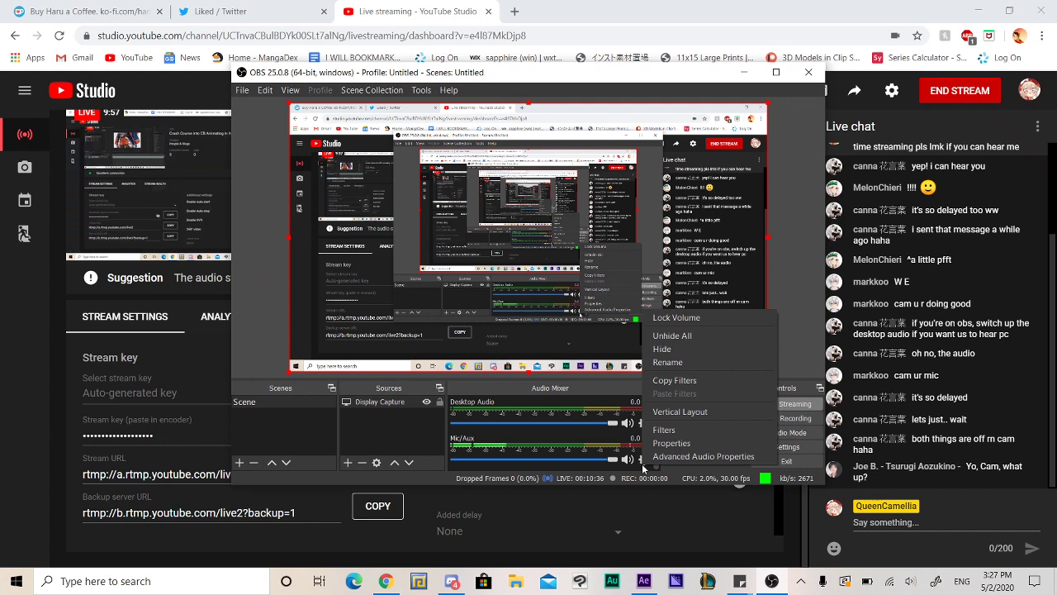
pyautogui.click(643, 468)
pyautogui.click(644, 460)
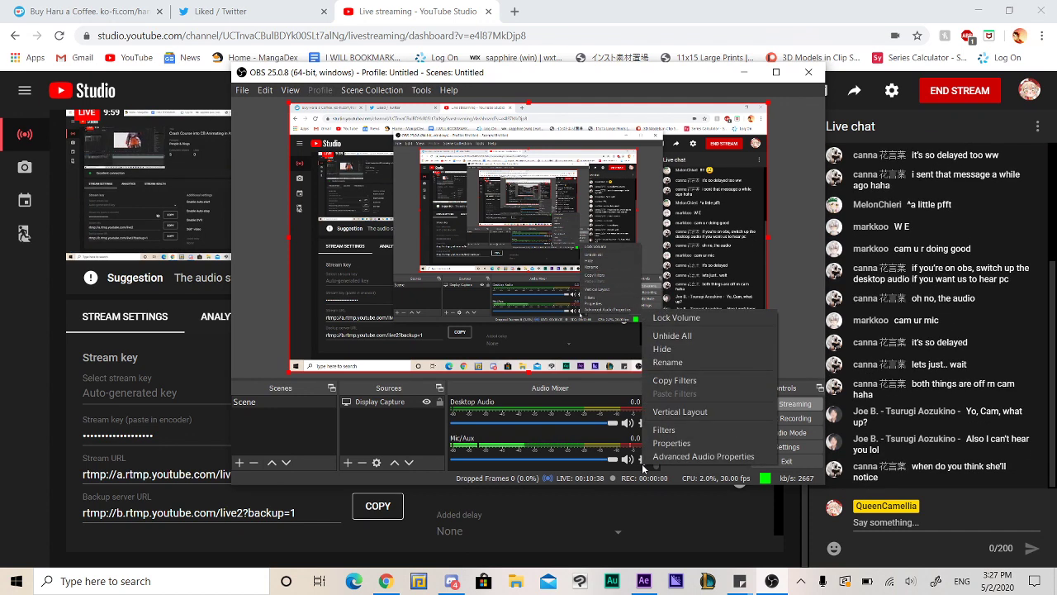
pyautogui.click(643, 459)
pyautogui.click(643, 459)
pyautogui.click(884, 522)
# Post ':((', 'i am noticing' and 'i am just' in the YouTube Studio live chat.
pyautogui.write(':((')
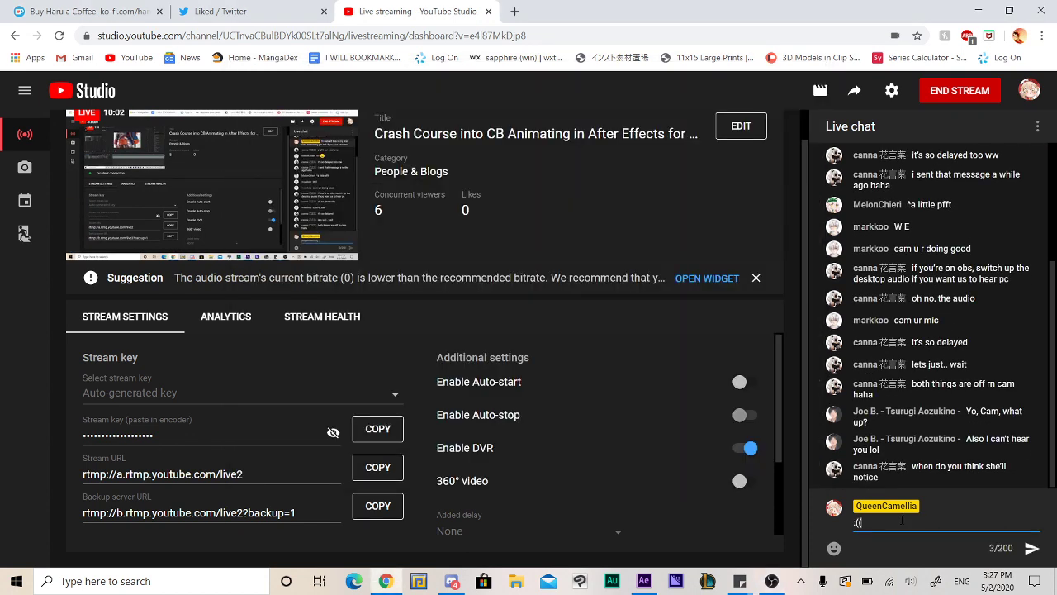
pyautogui.press('Return')
pyautogui.write(':')
pyautogui.press('BackSpace')
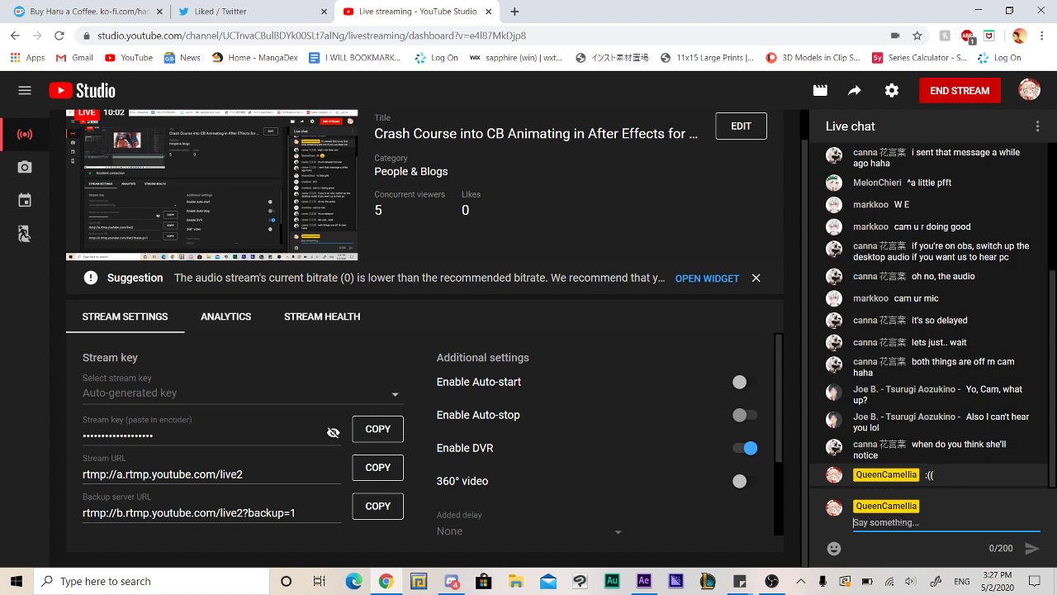
pyautogui.write('i am noticing')
pyautogui.press('Return')
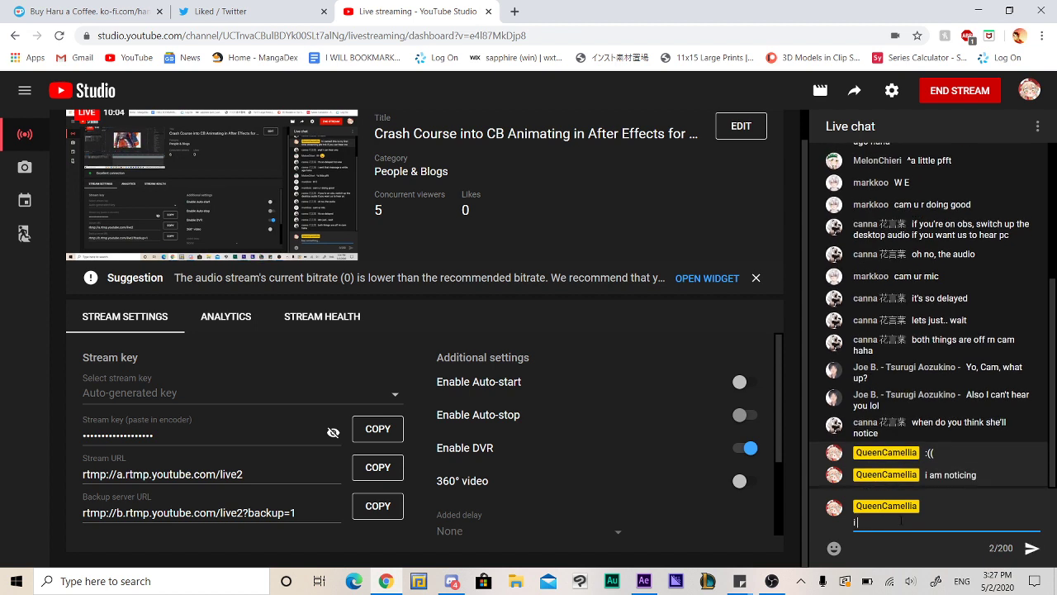
pyautogui.write('cam')
pyautogui.press('BackSpace')
pyautogui.press('BackSpace')
pyautogui.press('BackSpace')
pyautogui.write('i am just')
pyautogui.press('Return')
# Send 'panicking', 'AHAHA', 'would it be easier if i just', 'discord streamed', 'bc that's how i taught'.
pyautogui.write('panicking')
pyautogui.press('Return')
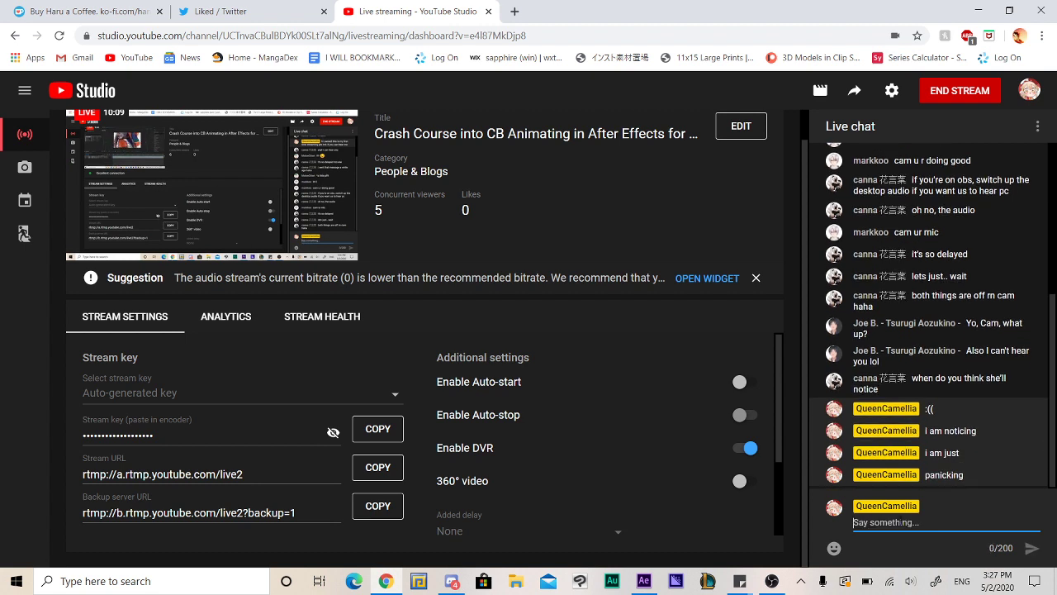
pyautogui.write('AHAHA')
pyautogui.press('Return')
pyautogui.write('would it be easier if i just')
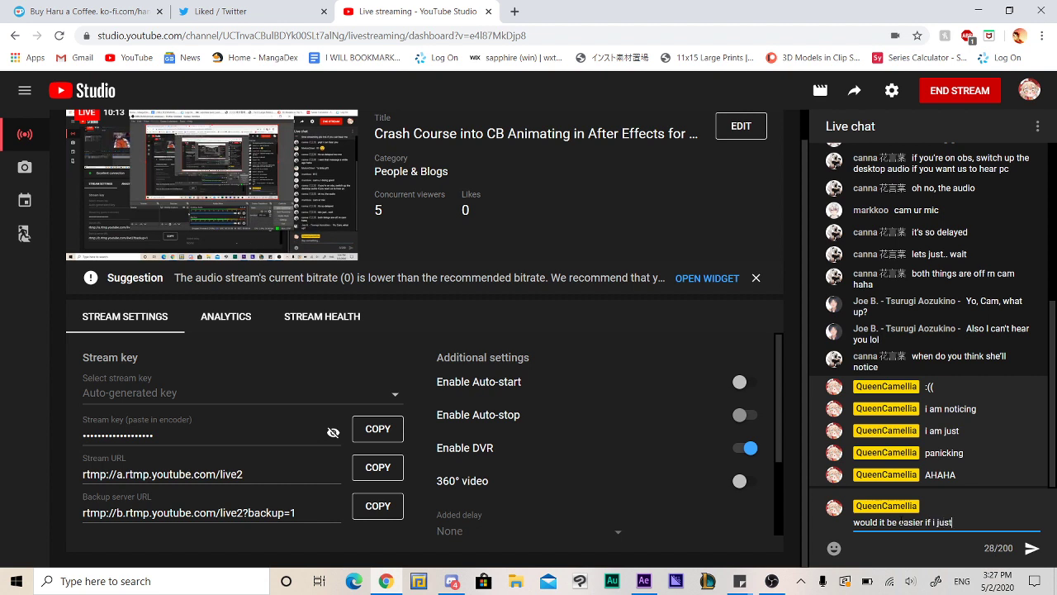
pyautogui.press('Return')
pyautogui.write('discord streamed')
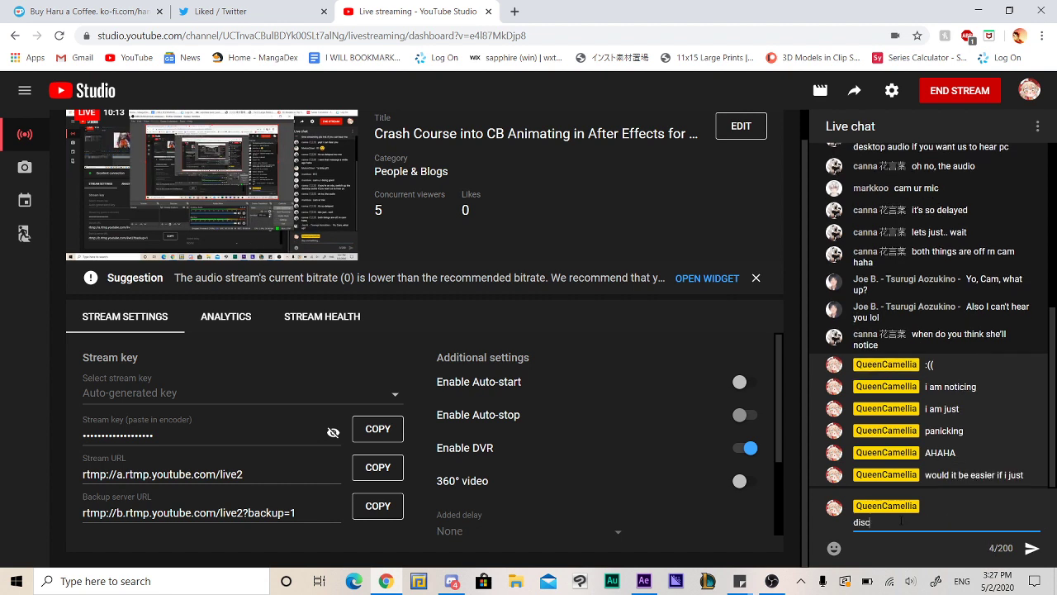
pyautogui.press('Return')
pyautogui.write("bc that's how i taught")
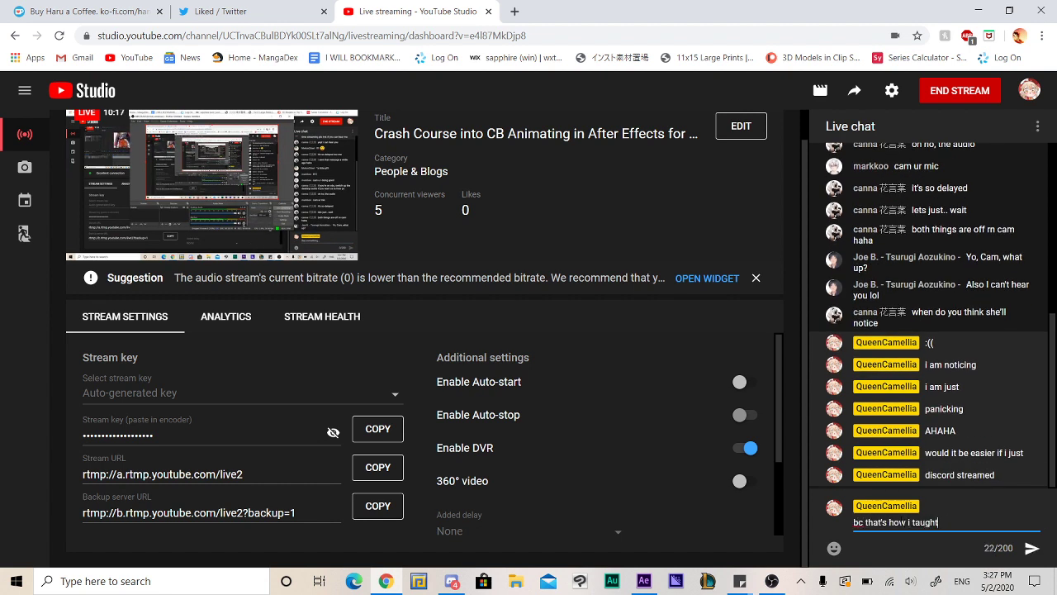
pyautogui.press('Return')
# Send a name and then 'everything' to the chat, and switch back to After Effects.
pyautogui.write('keopi')
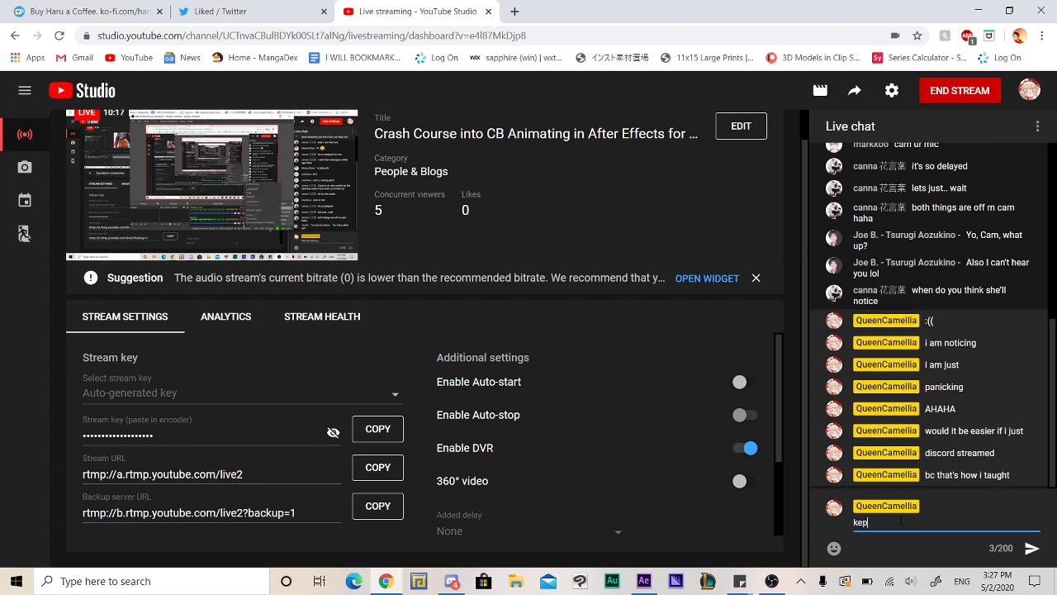
pyautogui.press('Return')
pyautogui.write('everything')
pyautogui.press('Return')
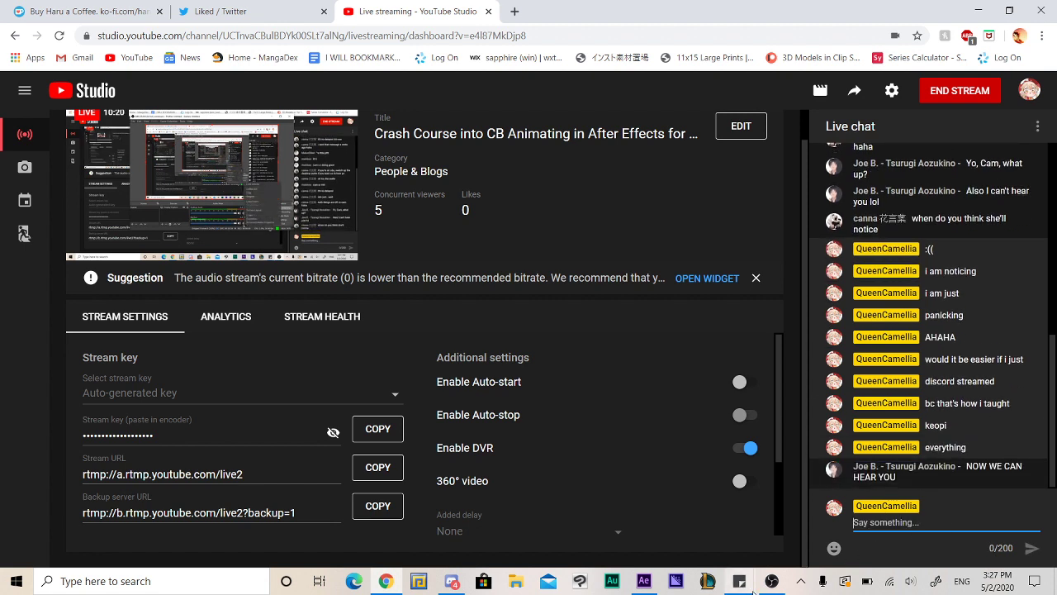
pyautogui.moveTo(766, 590)
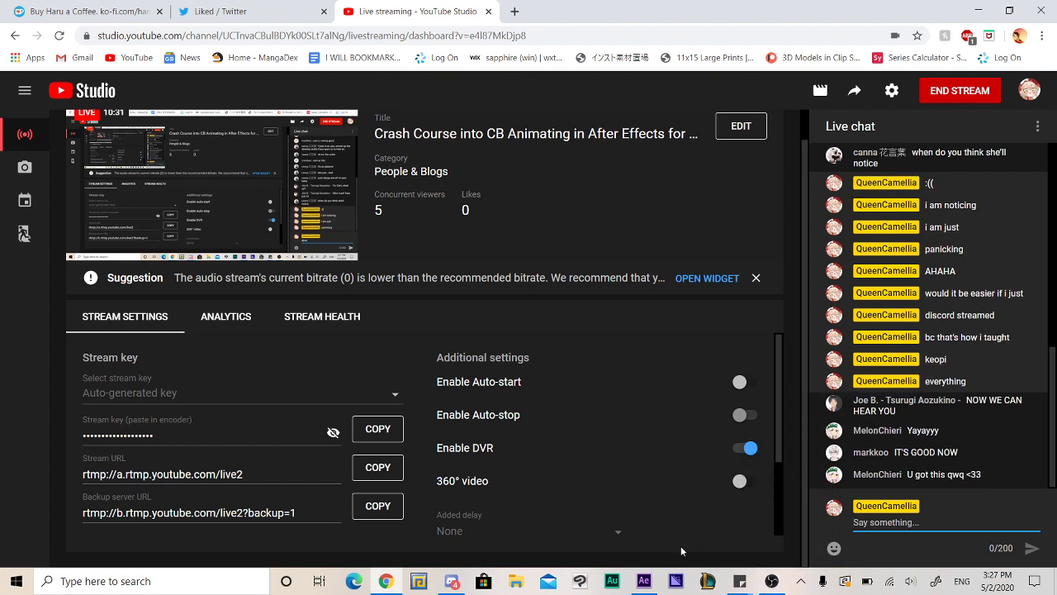
pyautogui.click(649, 583)
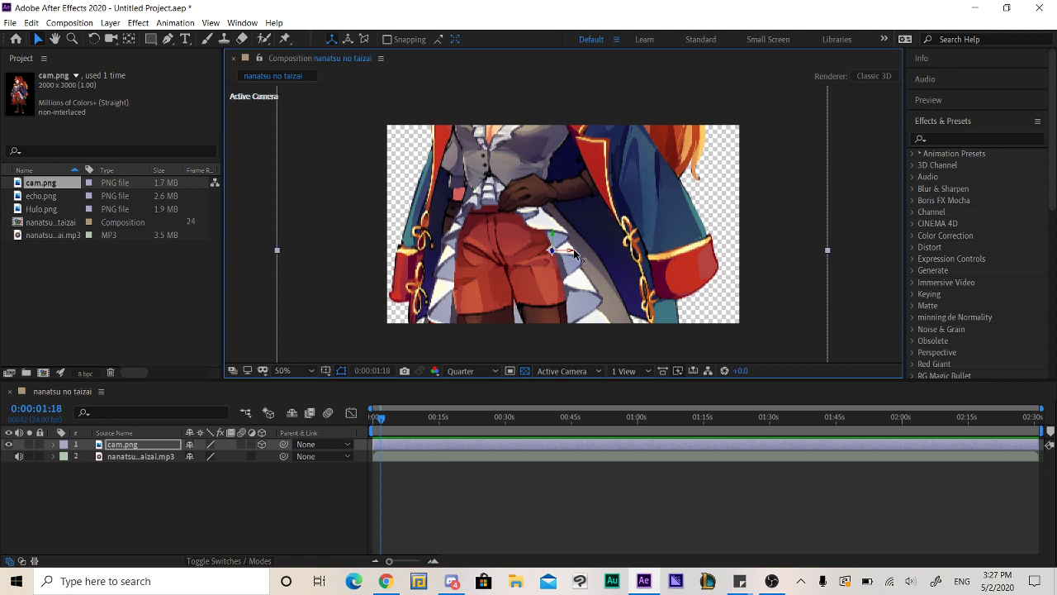
# Drag cam.png sideways in the Composition viewer to re-centre the character in the frame.
pyautogui.moveTo(574, 255); pyautogui.dragTo(472, 530)
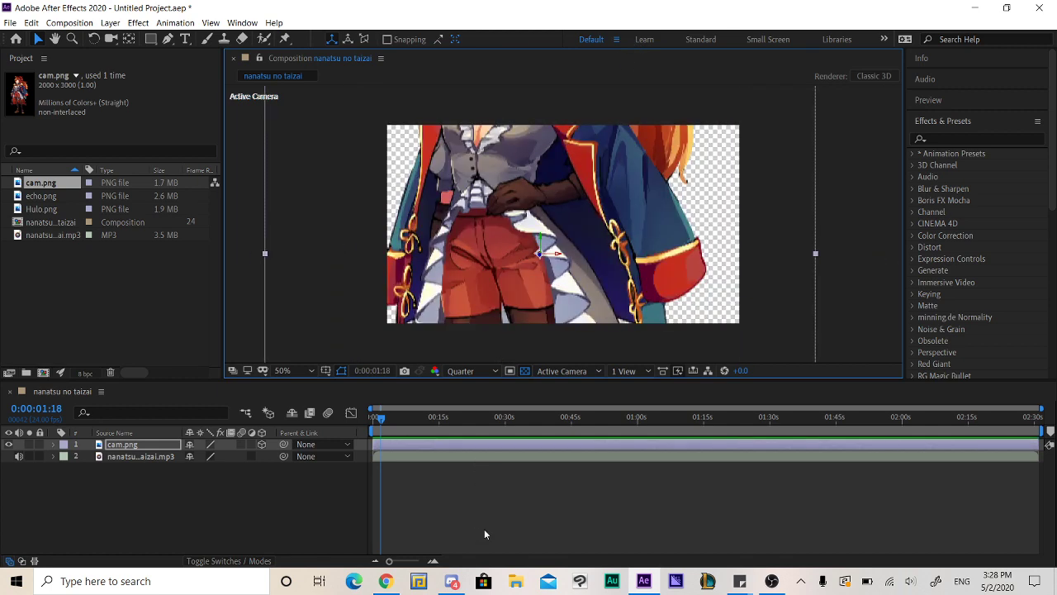
# Start a new camera layer from the timeline's New > Camera menu to bring up Camera Settings.
pyautogui.rightClick(107, 491)
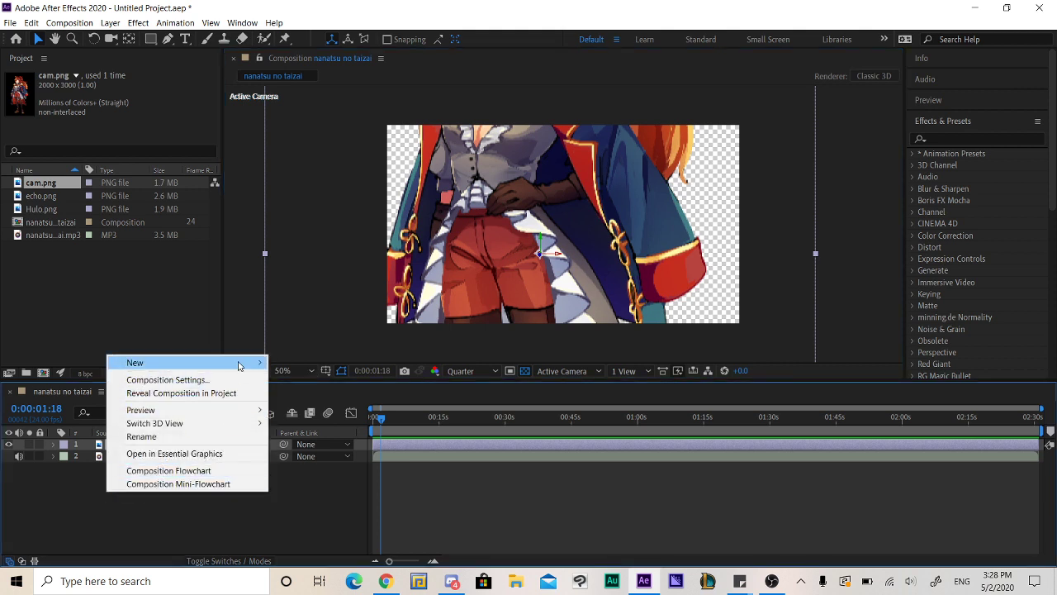
pyautogui.moveTo(239, 365)
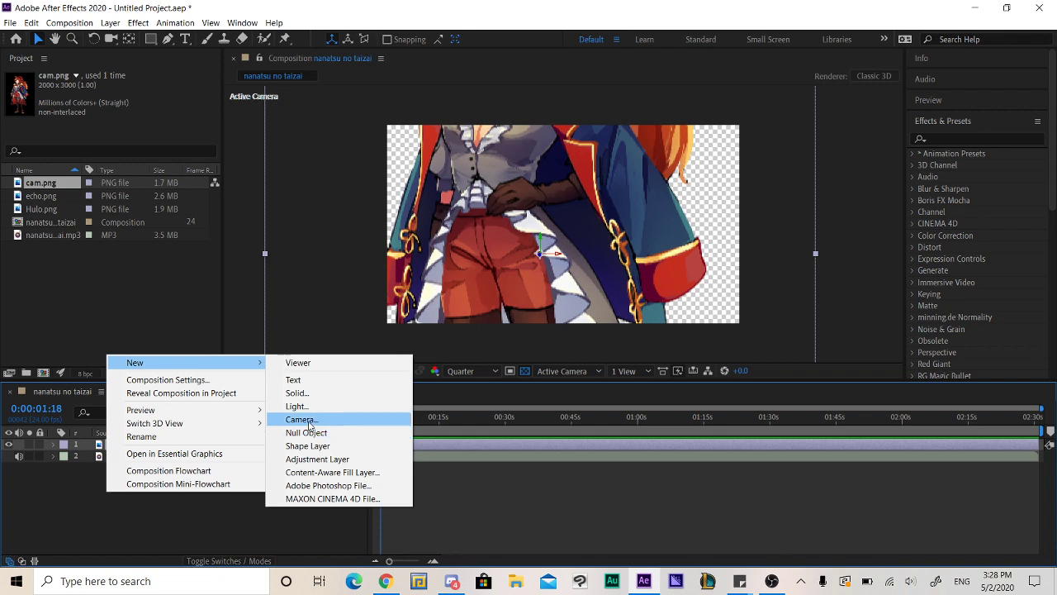
pyautogui.click(302, 419)
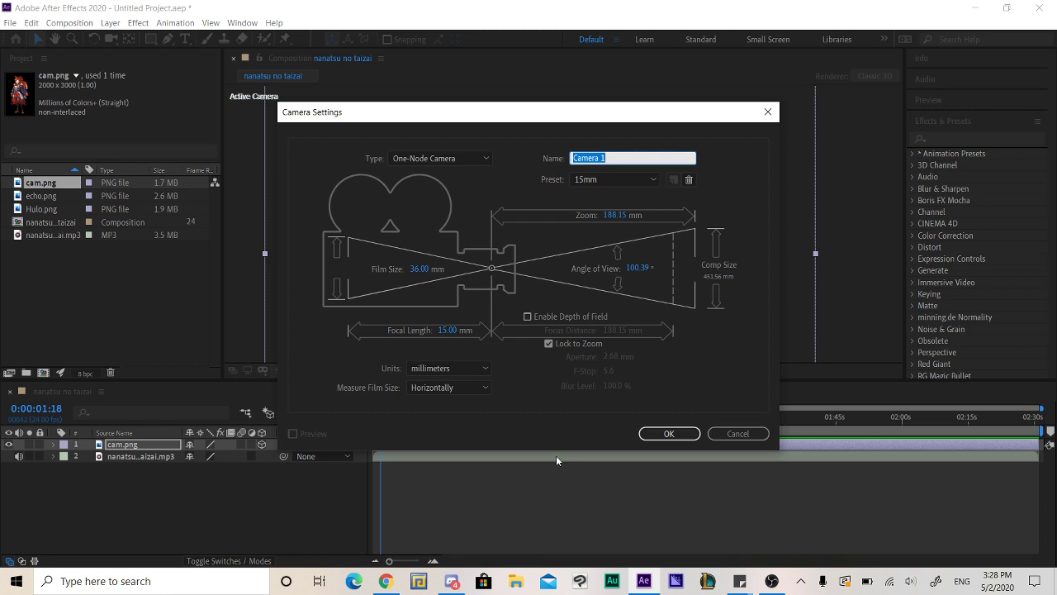
# Glance at the YouTube Studio dashboard, then create the one-node 15mm Camera 1.
pyautogui.hotkey('alt', 'Tab')
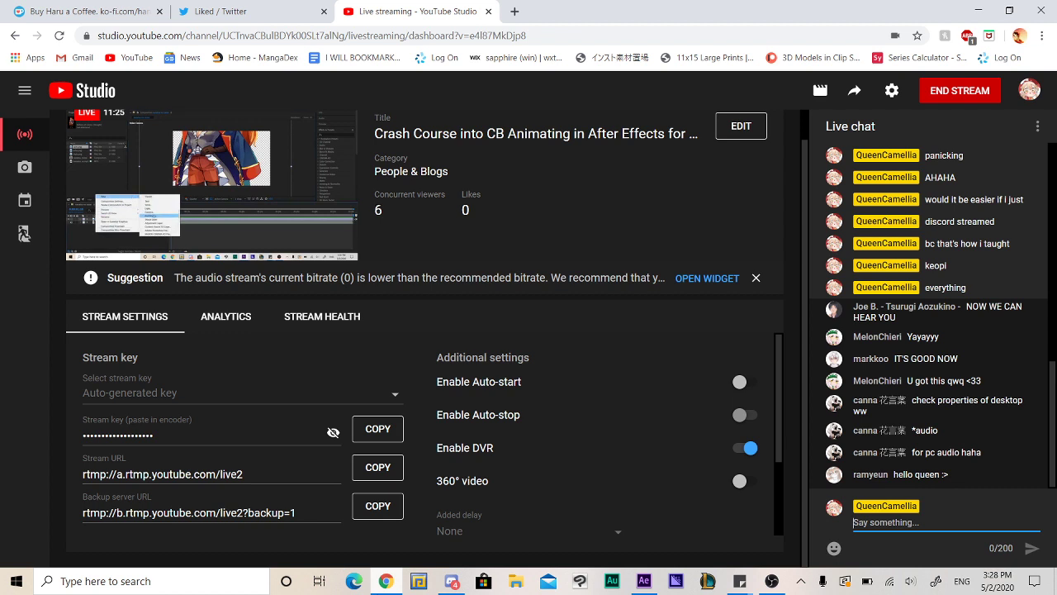
pyautogui.hotkey('alt', 'Tab')
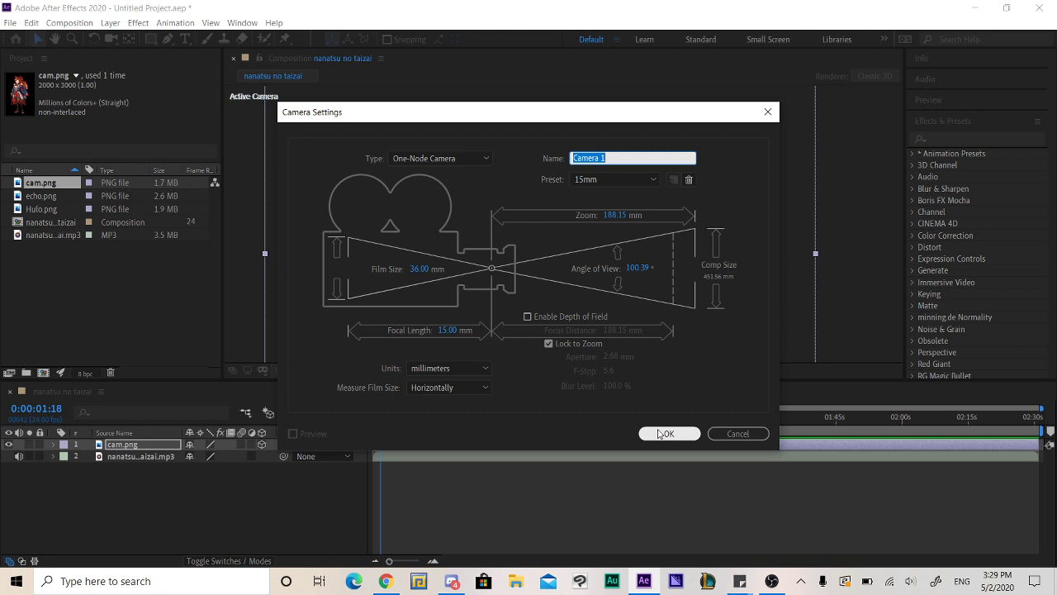
pyautogui.click(665, 434)
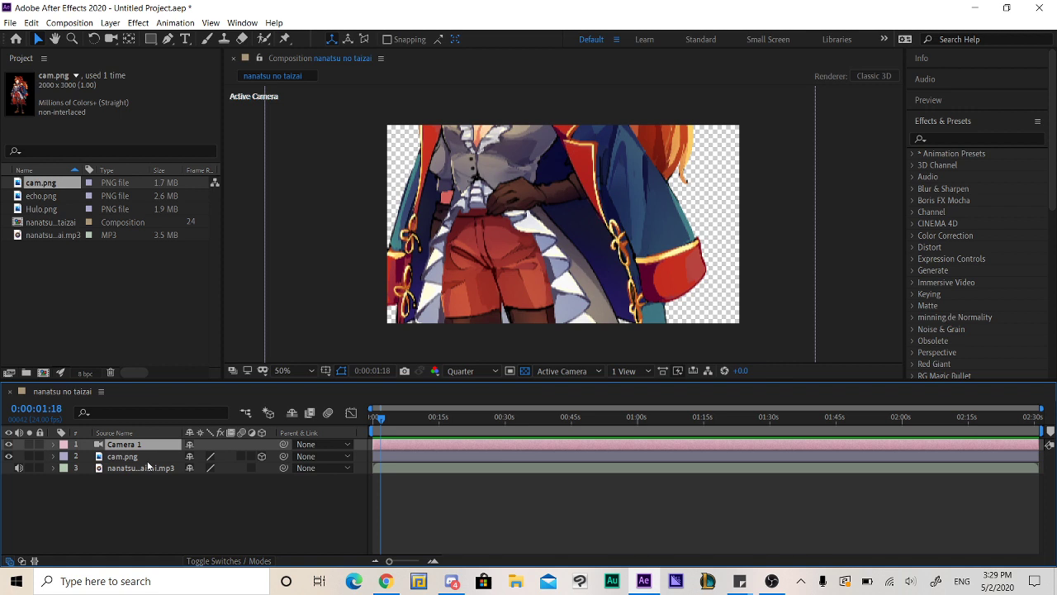
# Delete Camera 1, select cam.png, and scrub the current time back to 0:00:00:00.
pyautogui.press('Delete')
pyautogui.rightClick(152, 487)
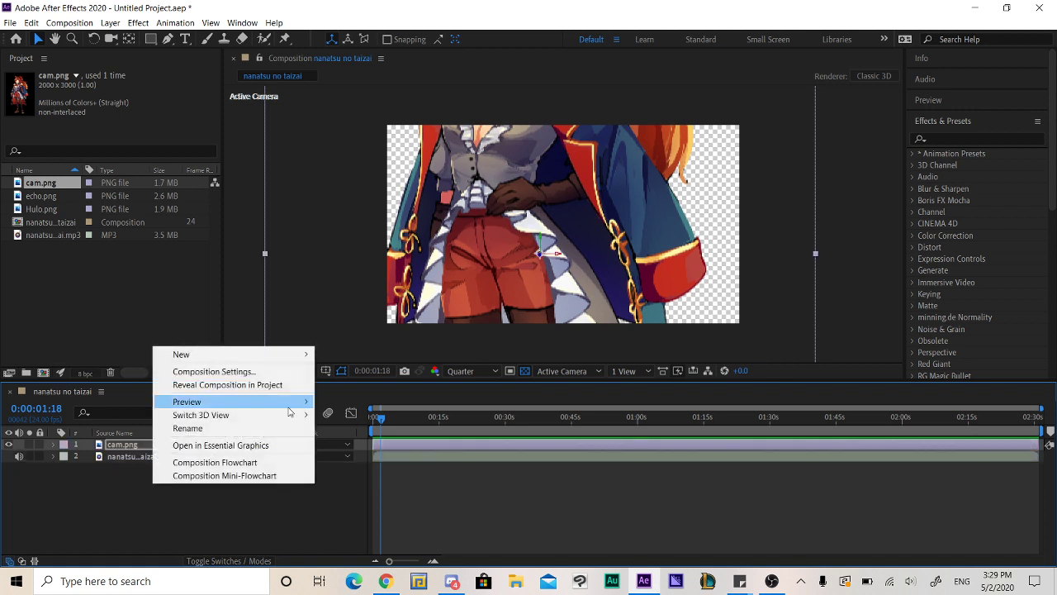
pyautogui.rightClick(91, 509)
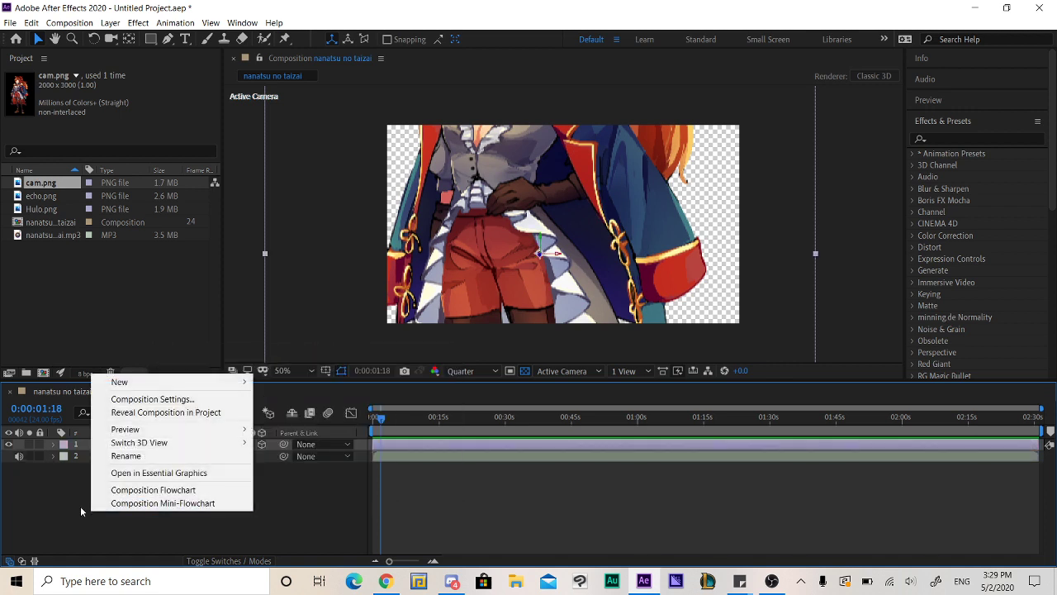
pyautogui.click(78, 508)
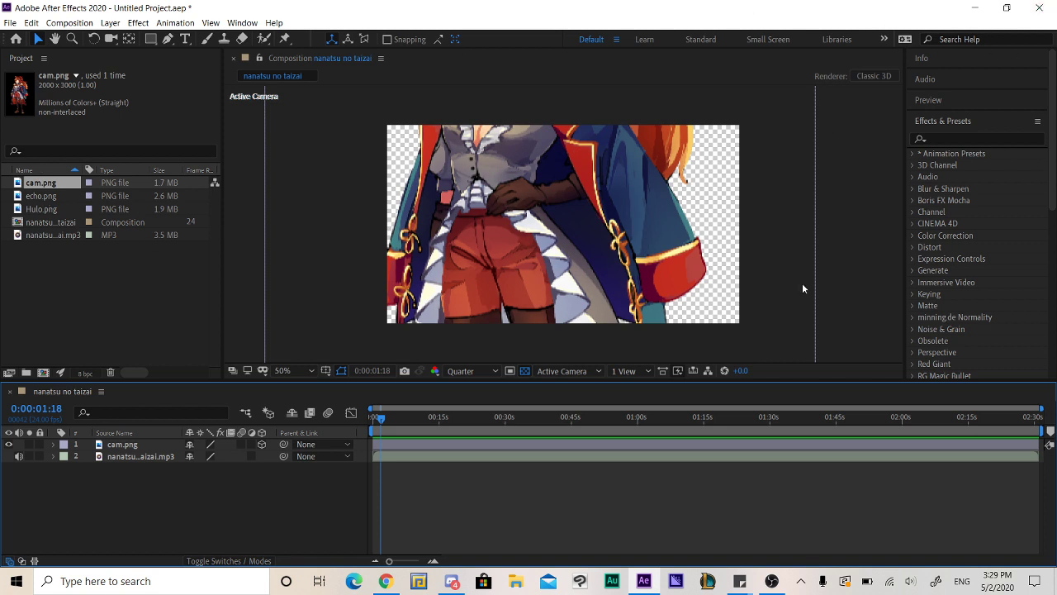
pyautogui.click(167, 444)
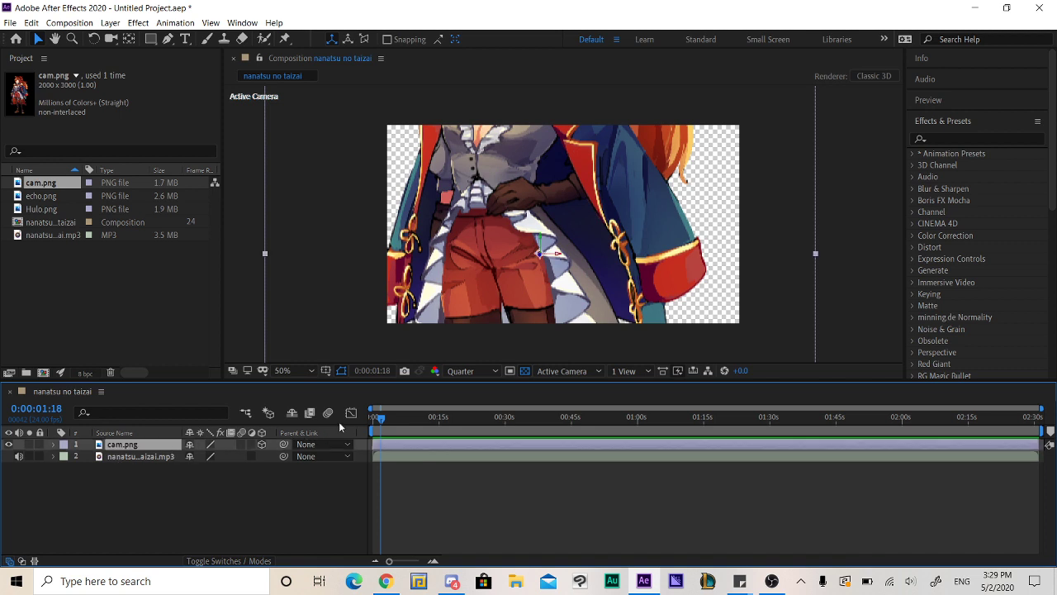
pyautogui.moveTo(435, 427); pyautogui.dragTo(238, 416)
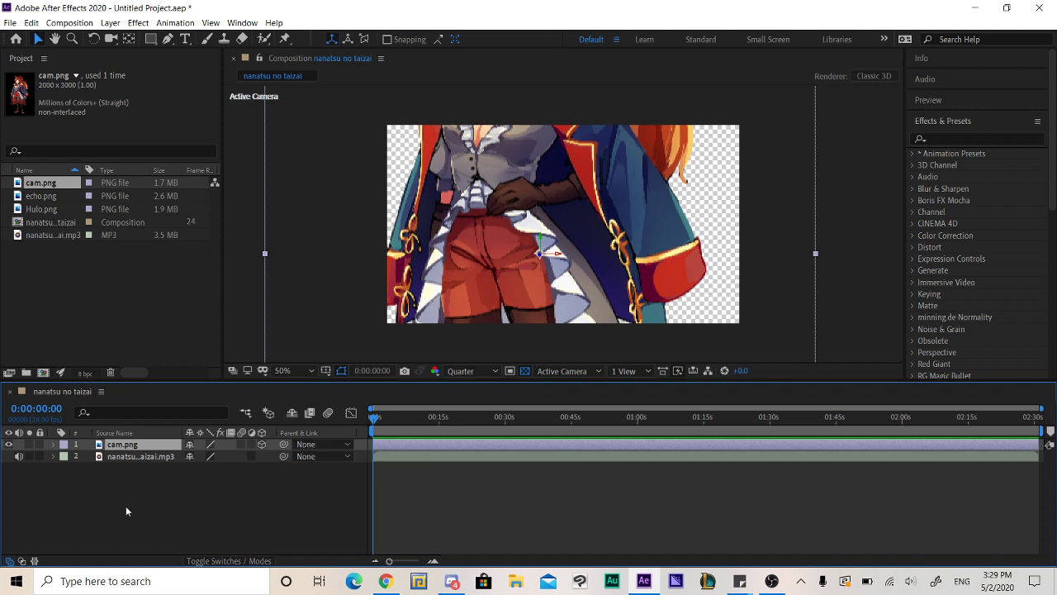
# Create a new 15mm Camera 1 layer, keeping the One-Node Camera type.
pyautogui.rightClick(126, 511)
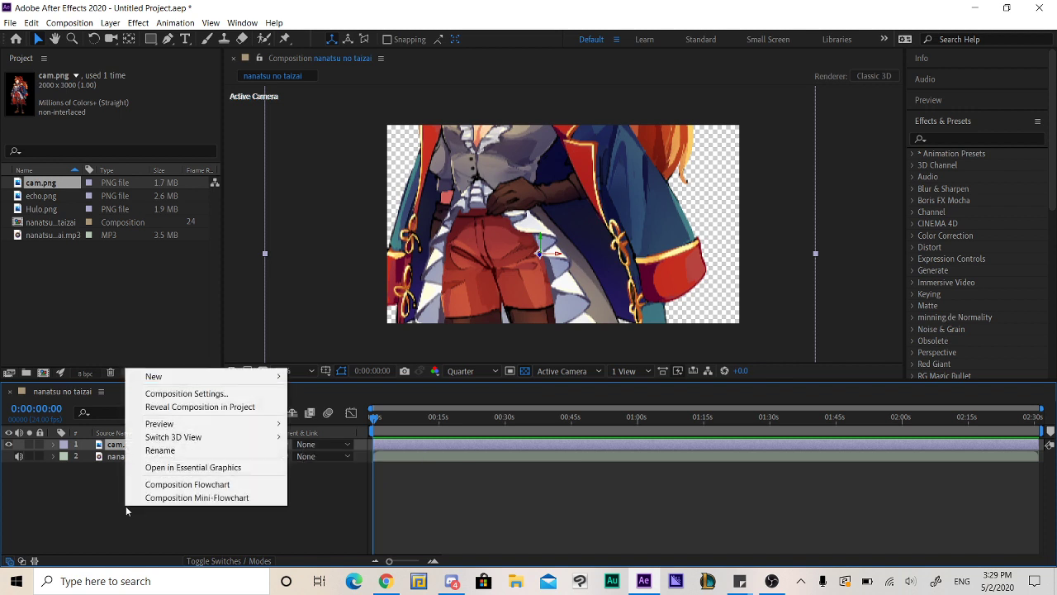
pyautogui.moveTo(198, 380)
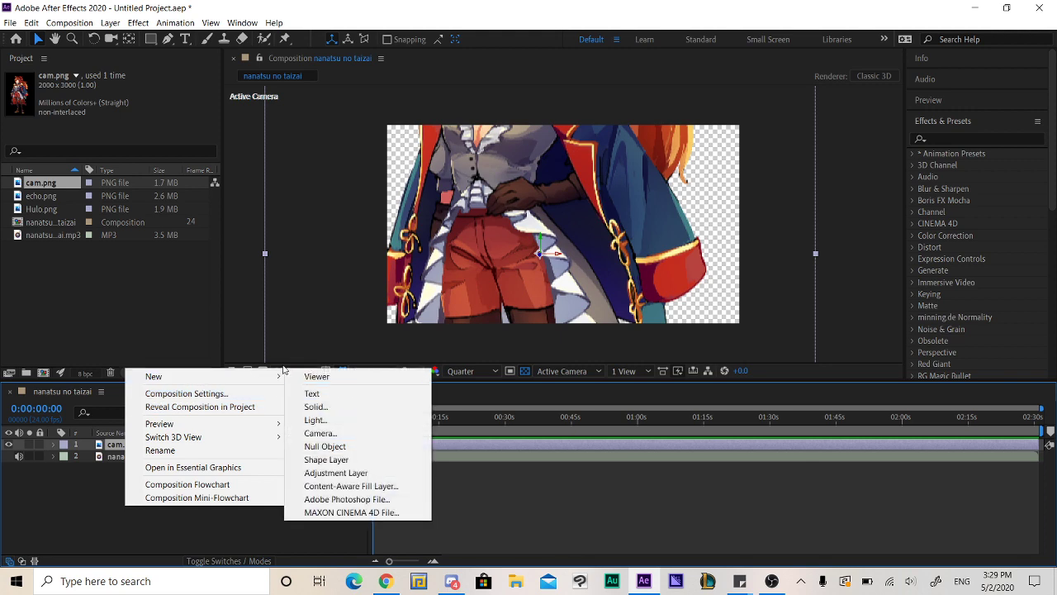
pyautogui.click(344, 434)
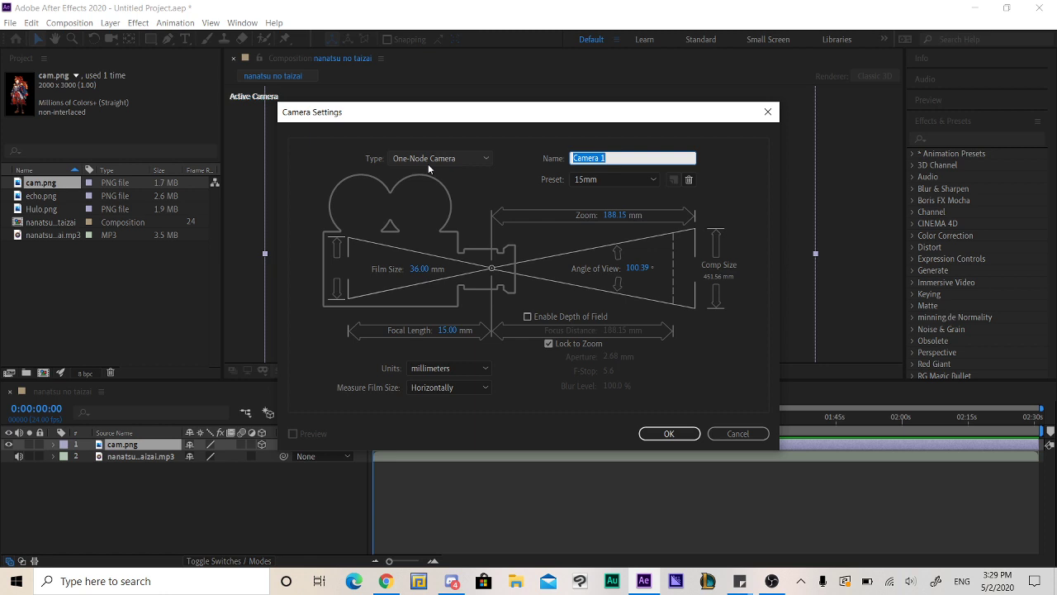
pyautogui.click(427, 163)
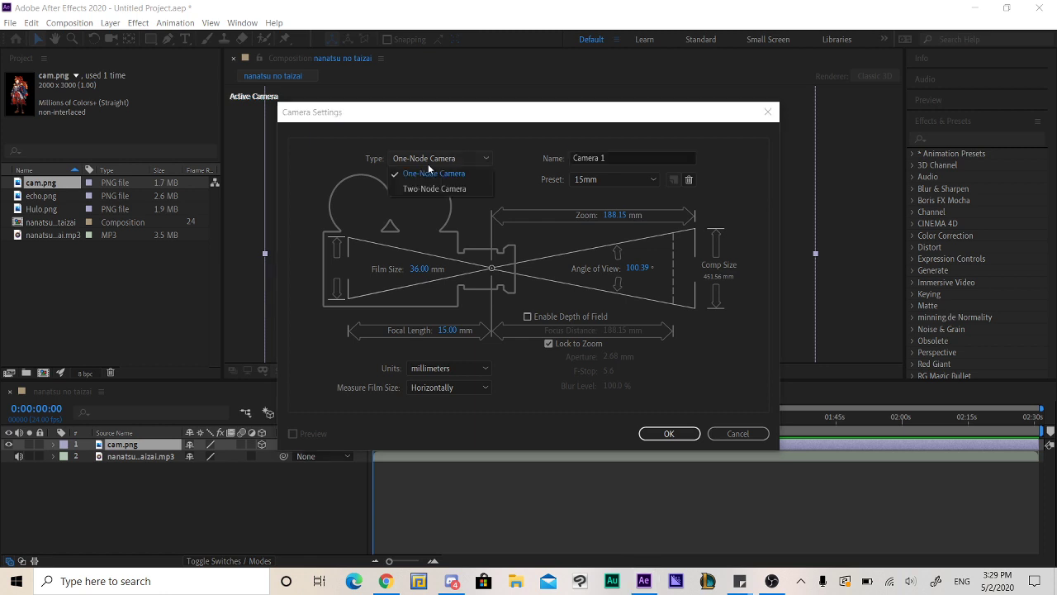
pyautogui.click(460, 219)
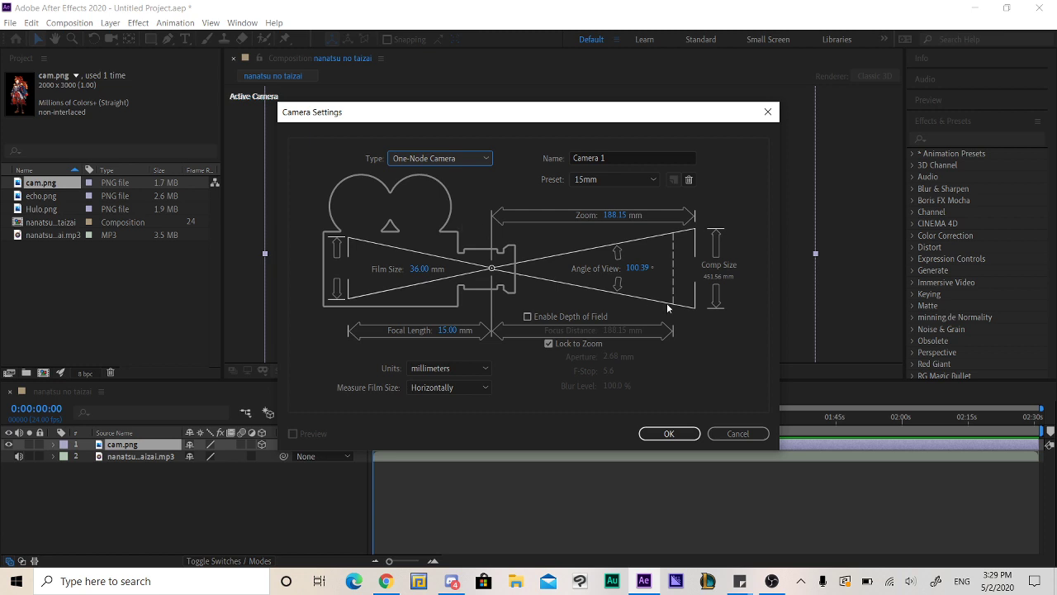
pyautogui.click(669, 432)
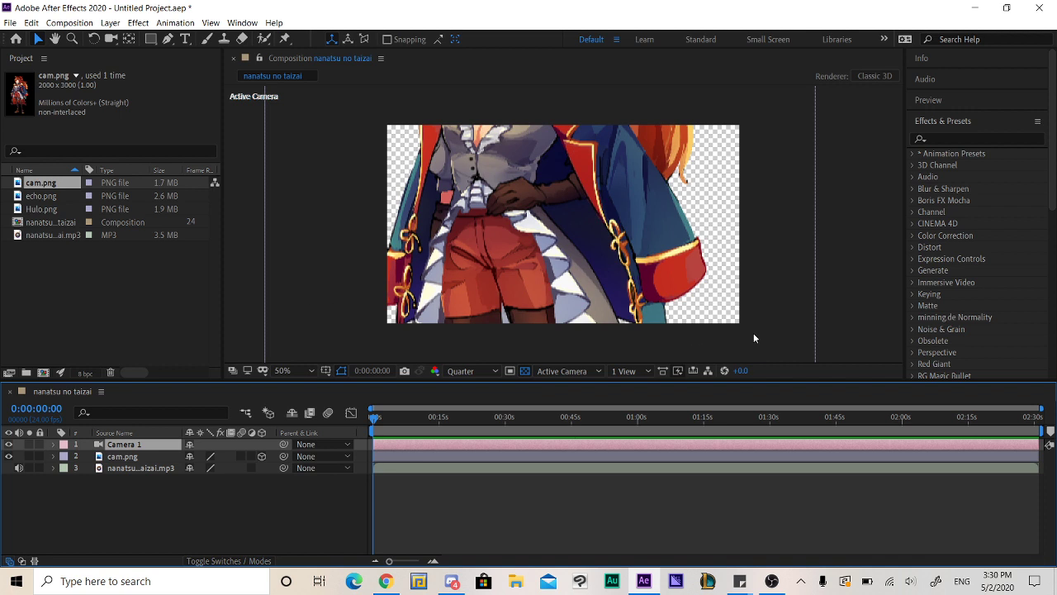
# Try the 2 Views layout, then 4 Views, activating the Front and Right views.
pyautogui.click(623, 374)
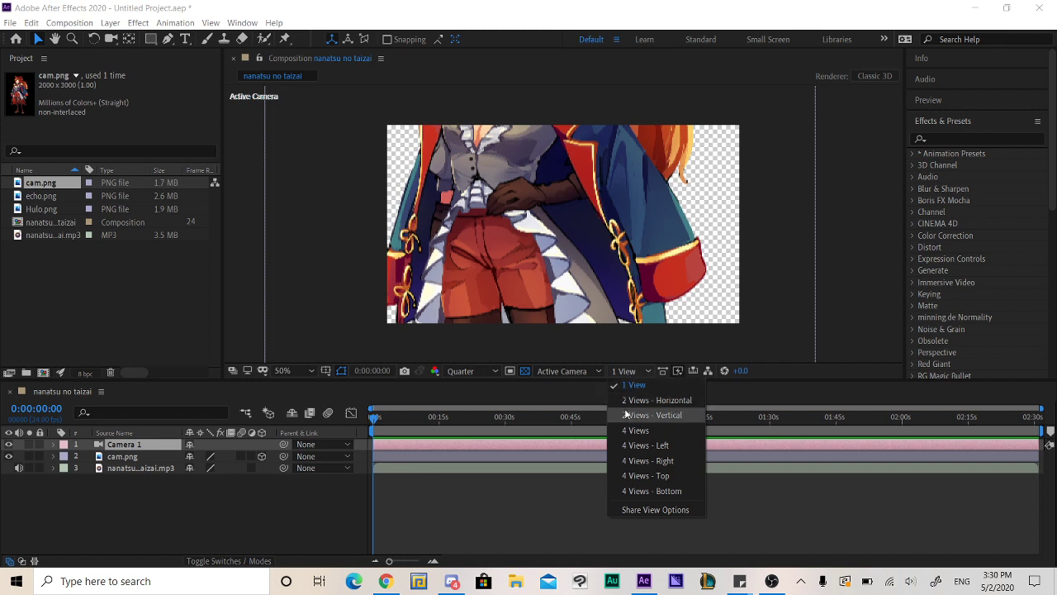
pyautogui.click(626, 404)
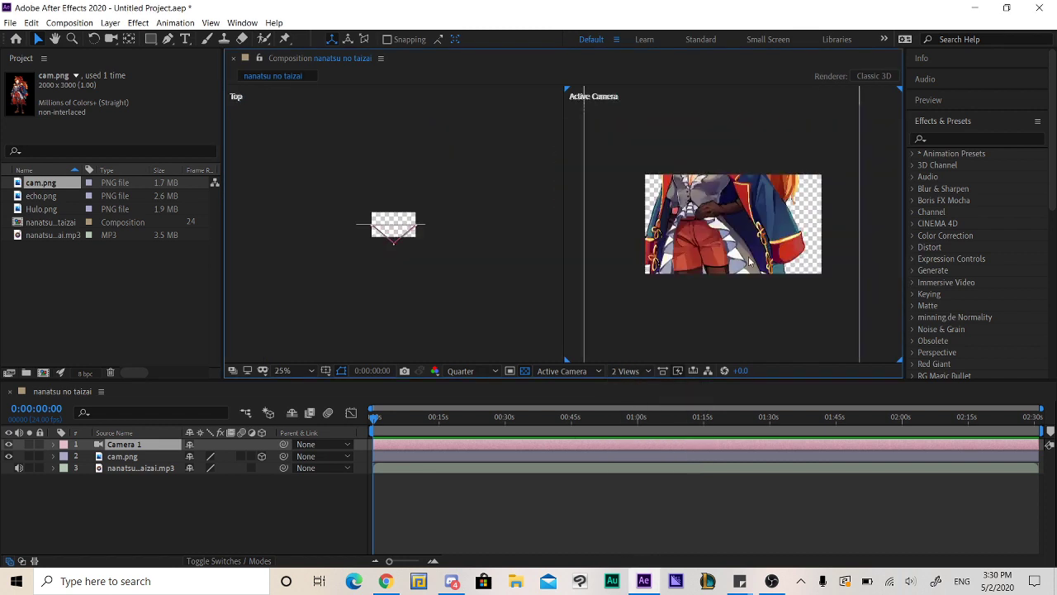
pyautogui.click(625, 373)
pyautogui.click(628, 432)
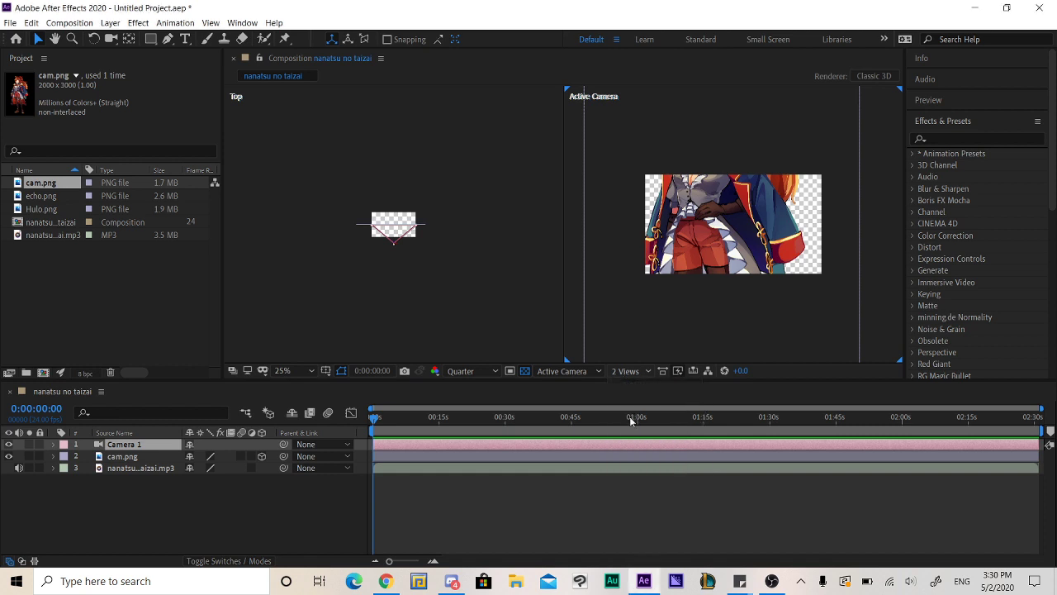
pyautogui.click(446, 308)
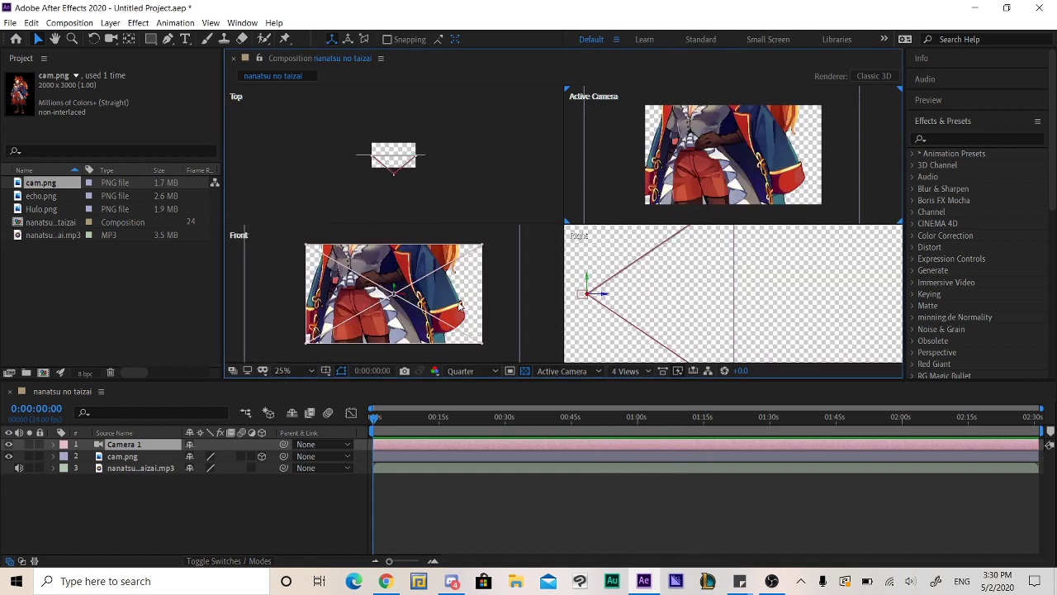
pyautogui.click(649, 297)
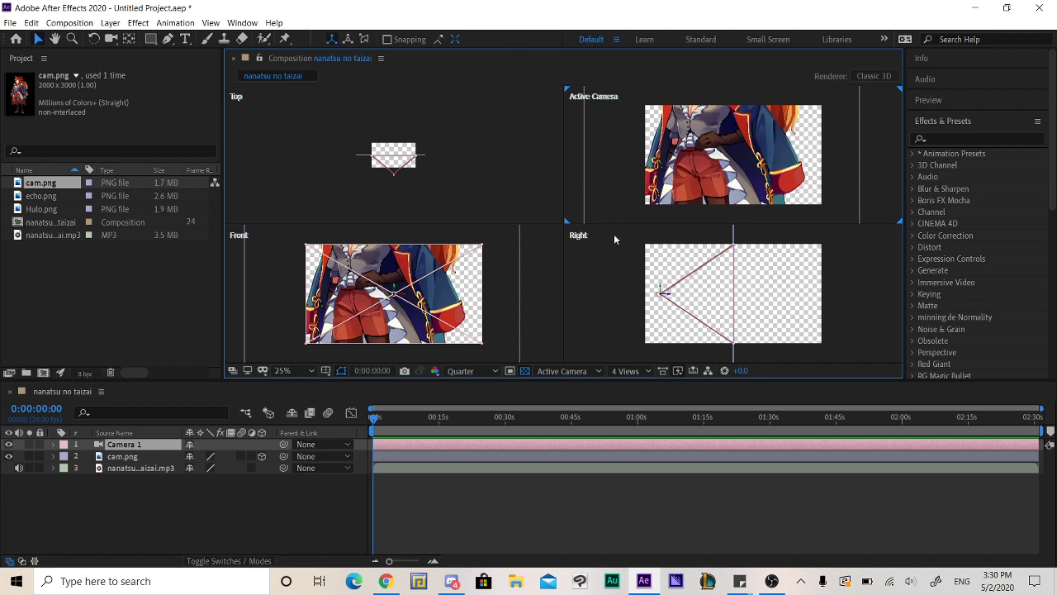
# Return to 2 Views - Horizontal and zoom the Top view to show the camera.
pyautogui.click(615, 371)
pyautogui.click(626, 403)
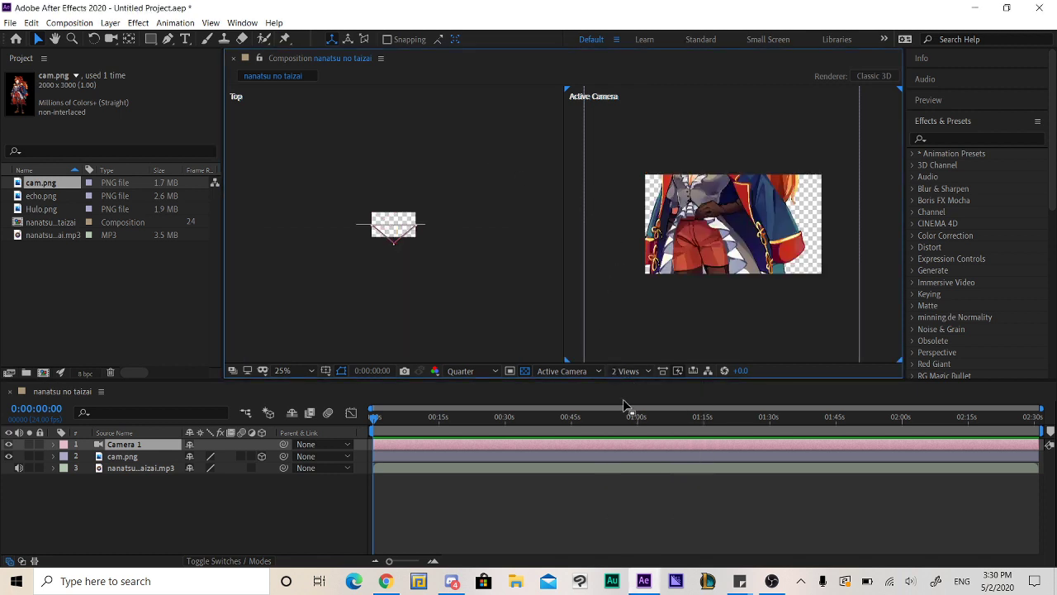
pyautogui.scroll(2, 538, 255)
pyautogui.scroll(2, 752, 231)
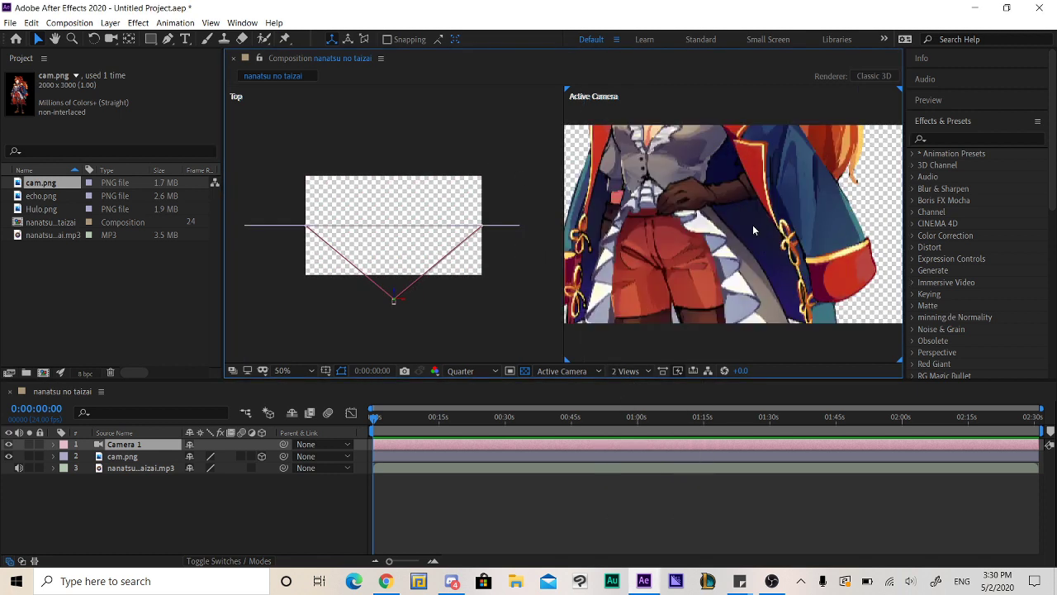
pyautogui.scroll(-2, 754, 226)
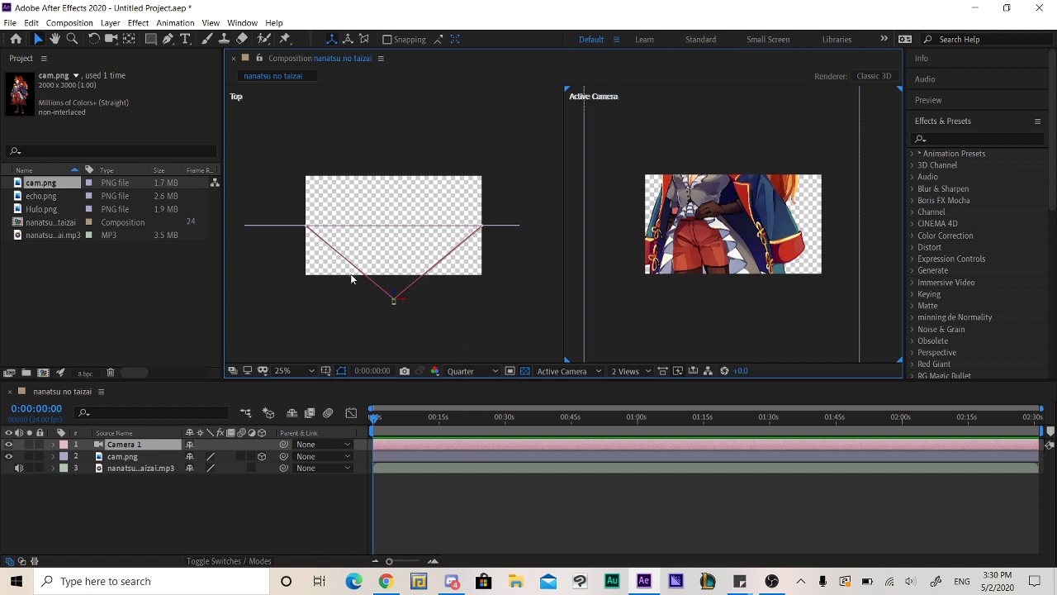
pyautogui.moveTo(350, 274); pyautogui.dragTo(415, 314)
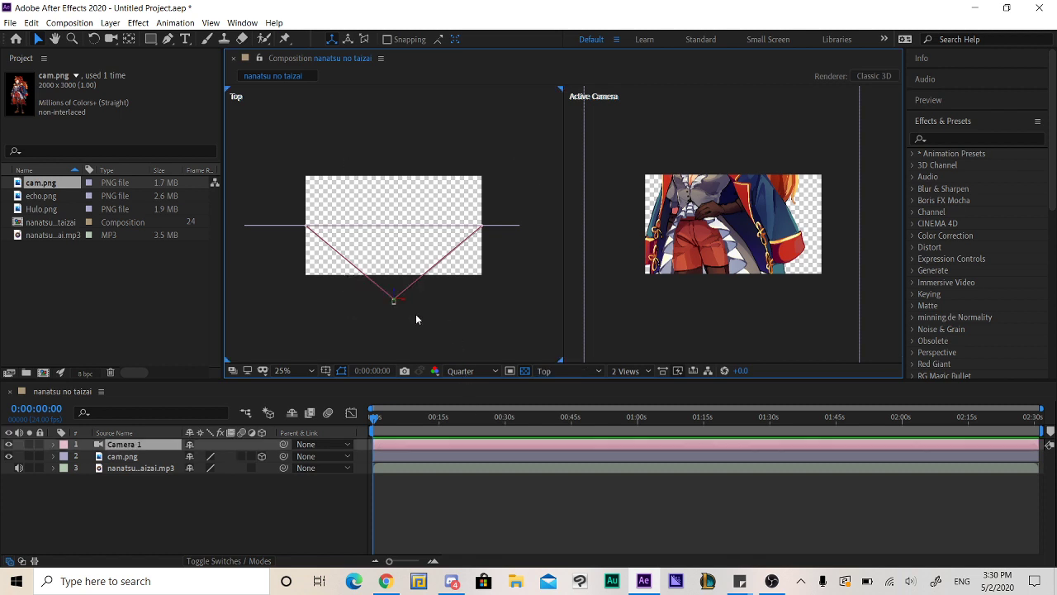
pyautogui.click(296, 229)
pyautogui.click(295, 228)
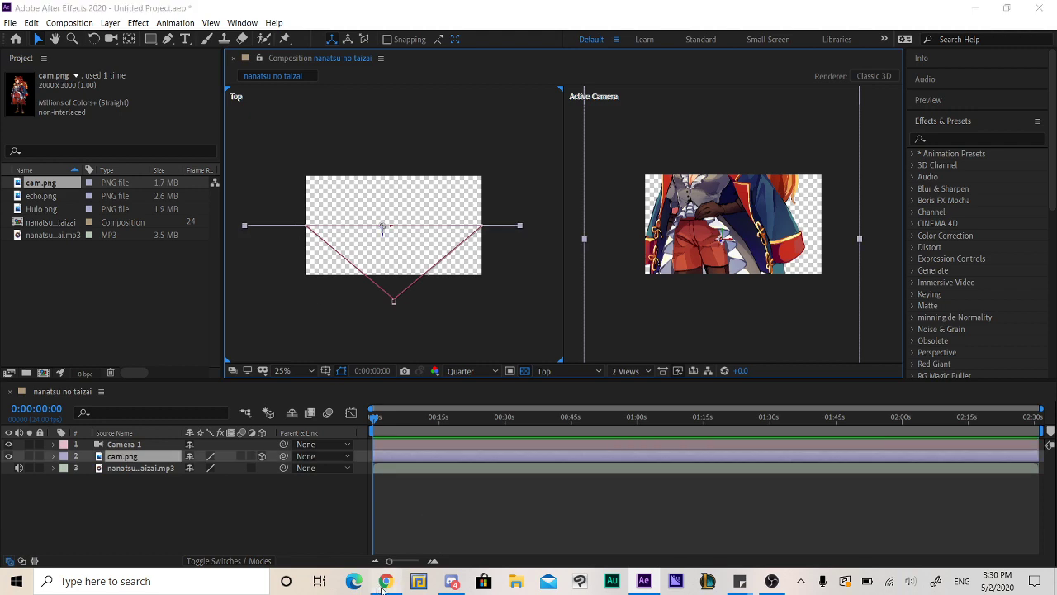
pyautogui.click(385, 580)
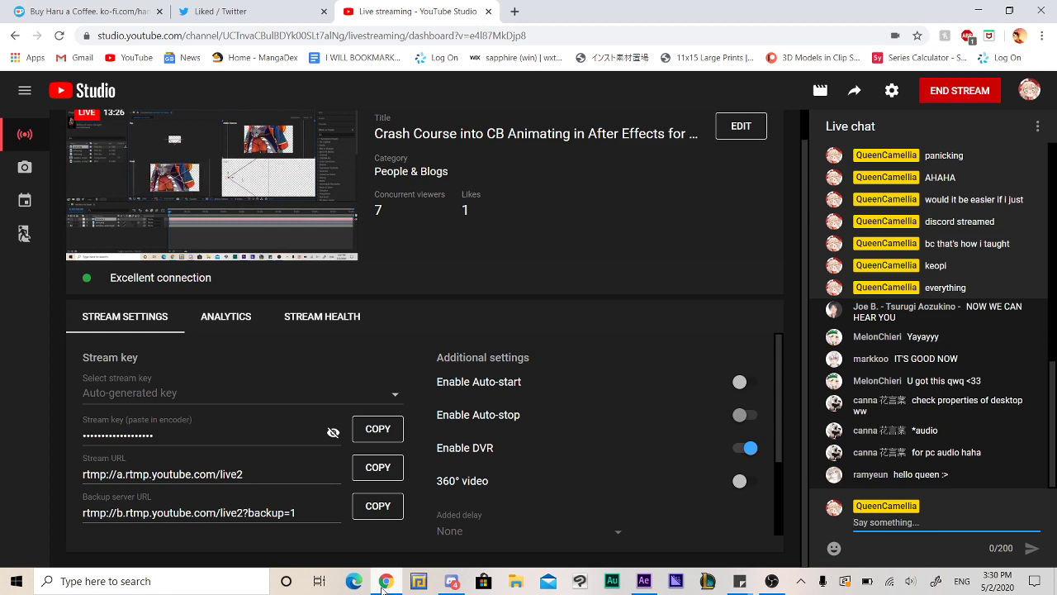
pyautogui.click(385, 582)
pyautogui.click(454, 185)
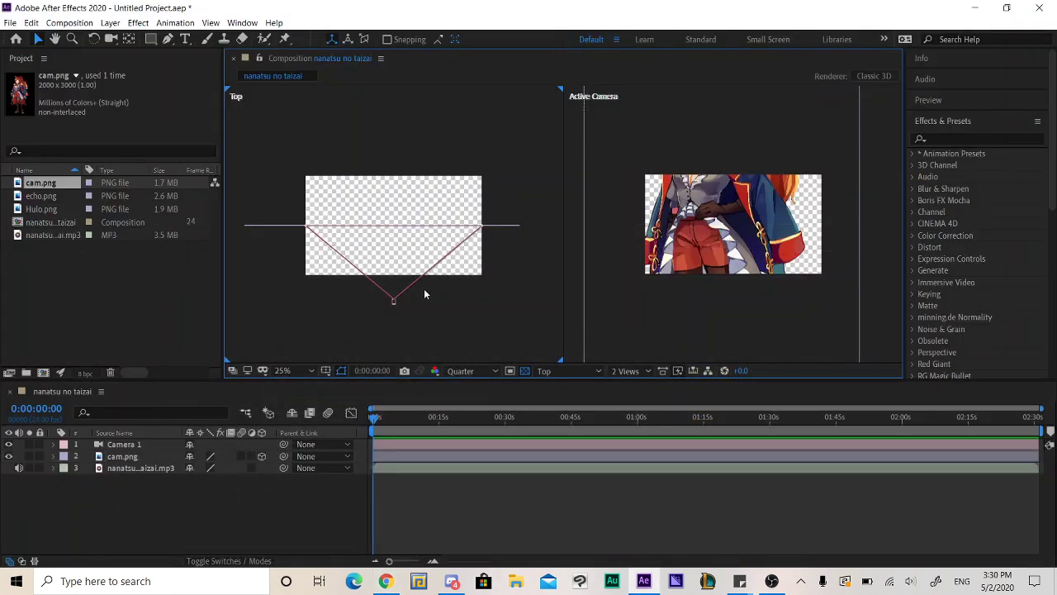
pyautogui.moveTo(394, 307)
pyautogui.mouseDown()
pyautogui.moveTo(428, 314)
pyautogui.moveTo(330, 307)
pyautogui.moveTo(394, 314)
pyautogui.mouseUp()
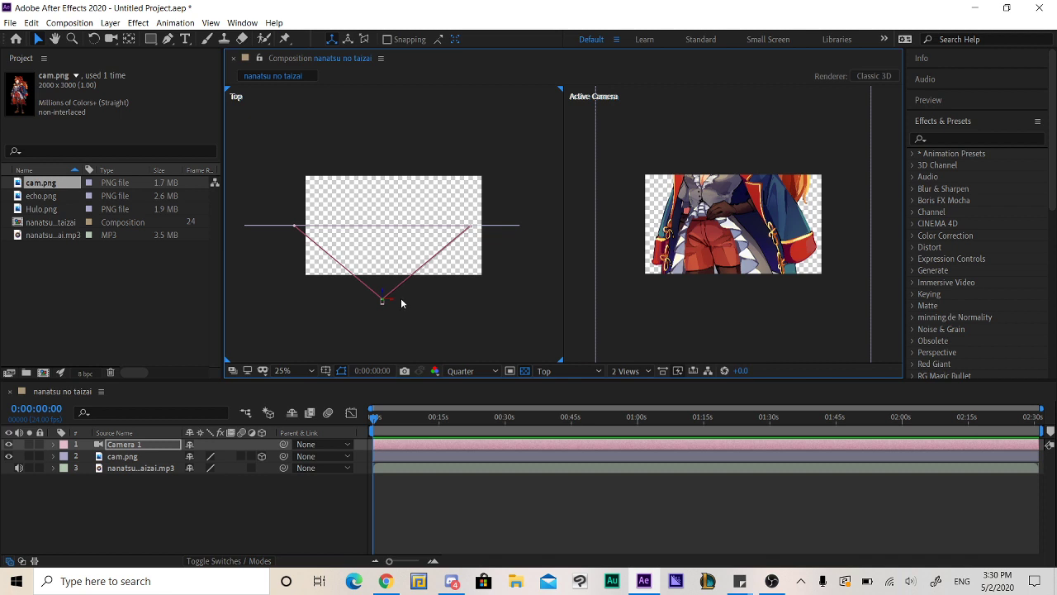
pyautogui.moveTo(401, 302); pyautogui.dragTo(413, 300)
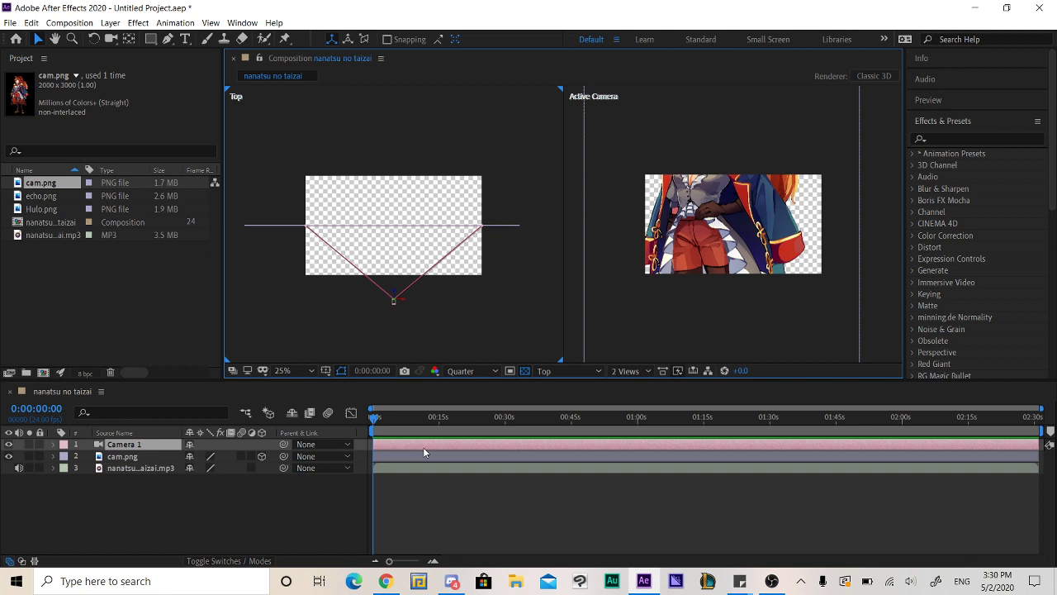
# Expand Camera 1's Transform properties in the timeline.
pyautogui.press('p')
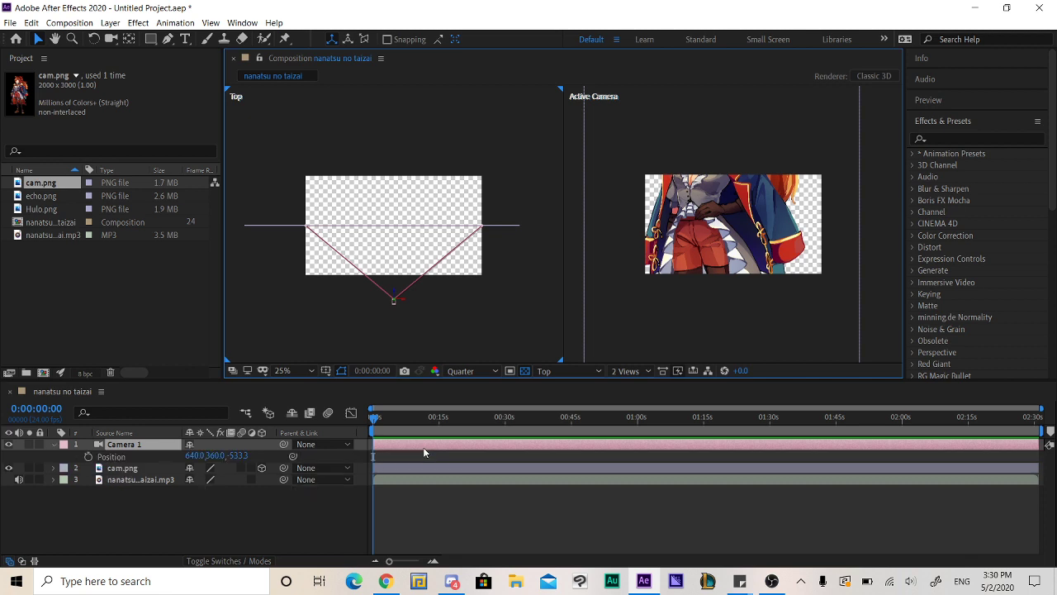
pyautogui.press('p')
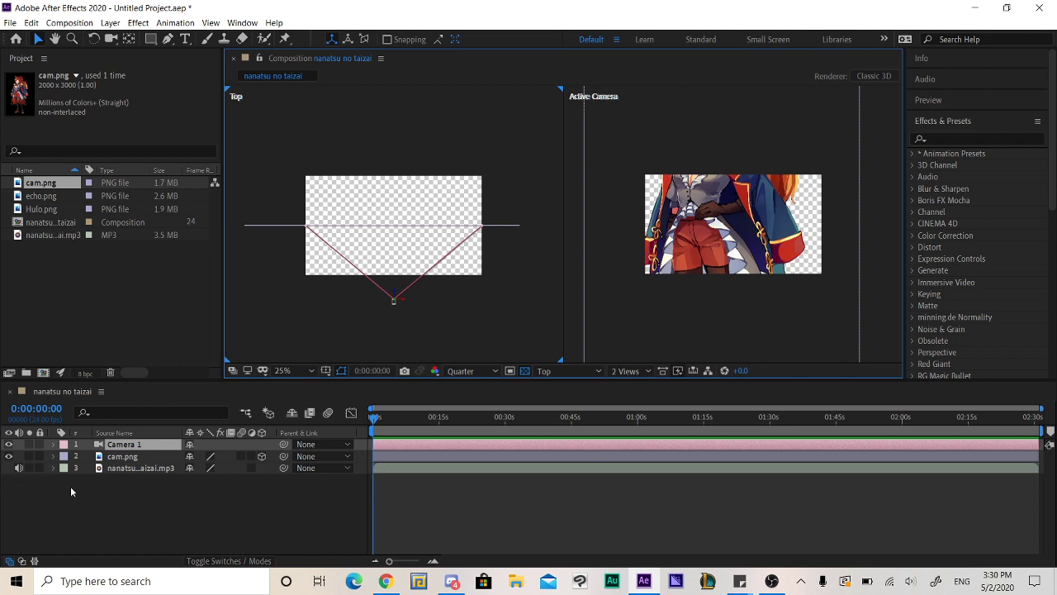
pyautogui.click(53, 448)
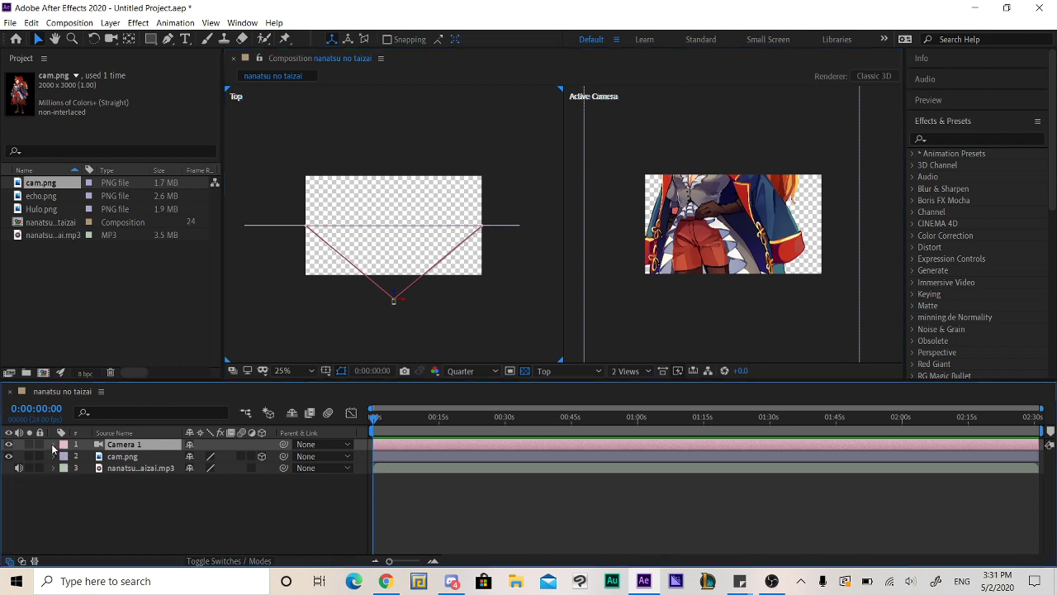
pyautogui.click(53, 446)
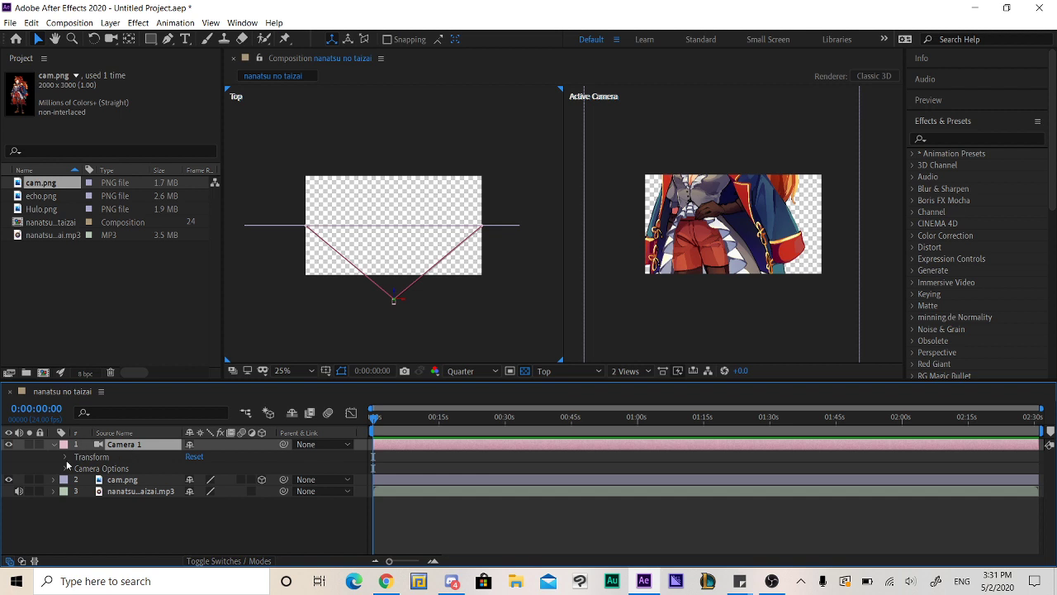
pyautogui.click(66, 459)
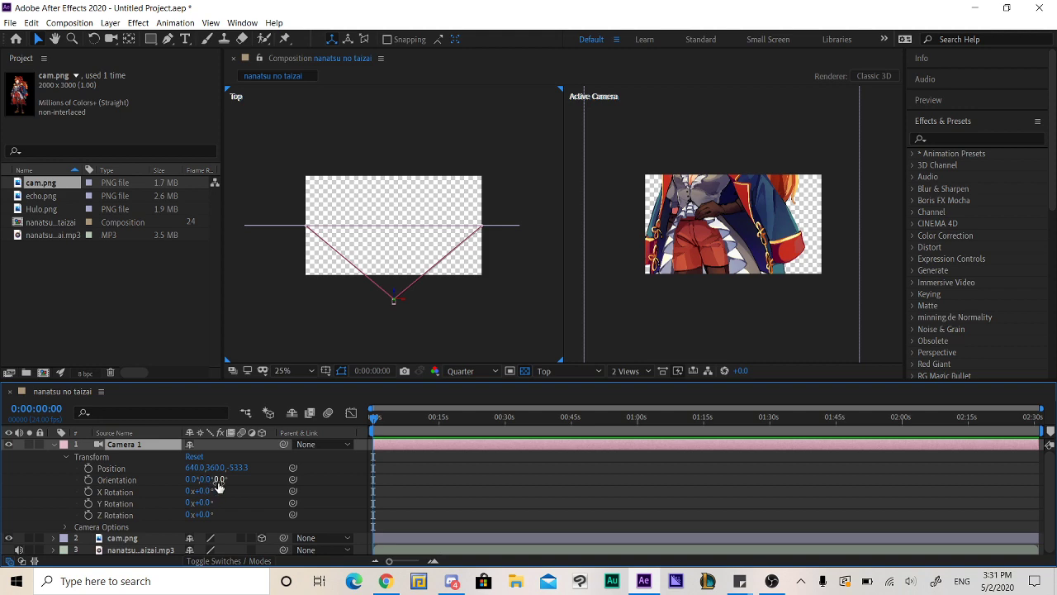
# Test orientation and position changes, then set a Position keyframe at 640, 360, -533.3.
pyautogui.moveTo(218, 482); pyautogui.dragTo(250, 498)
pyautogui.hotkey('ctrl', 'z')
pyautogui.moveTo(188, 473); pyautogui.dragTo(195, 513)
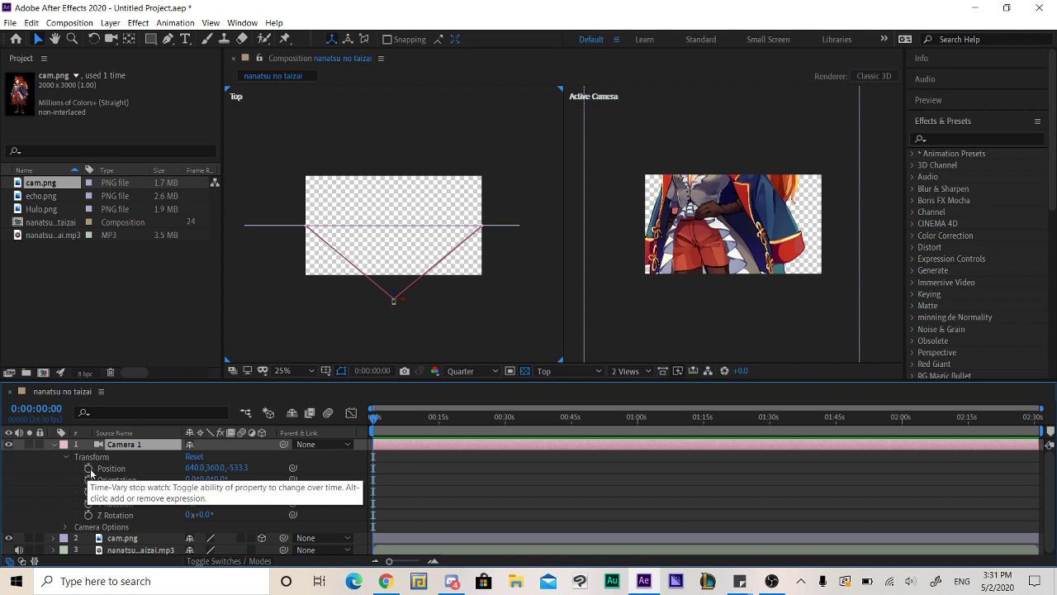
pyautogui.click(88, 469)
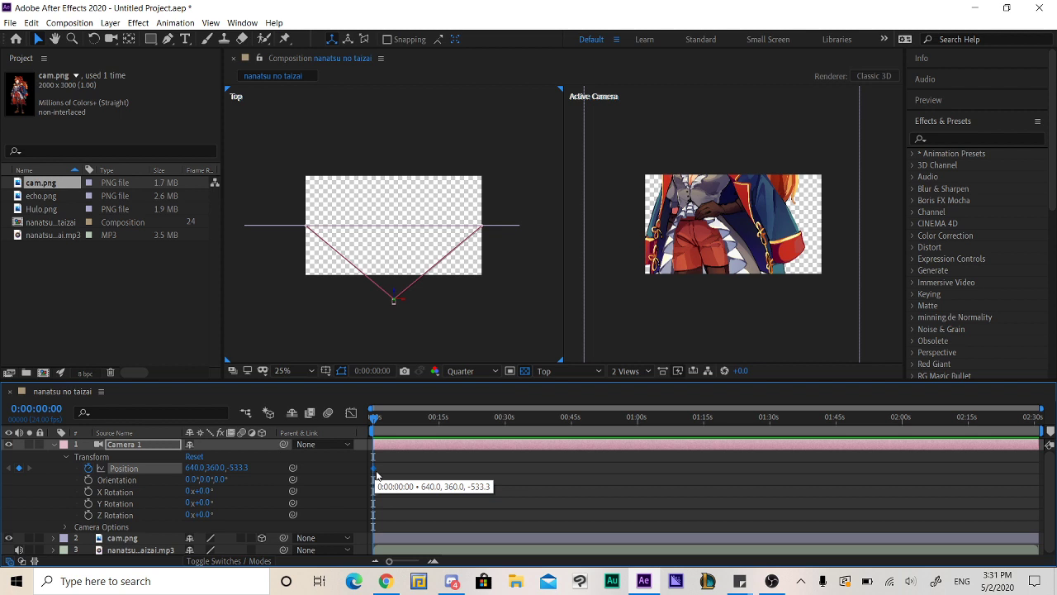
# At 0:00:14:09, move the camera right to X 1348 for a second keyframe, then return to 0:00:00:00.
pyautogui.click(437, 419)
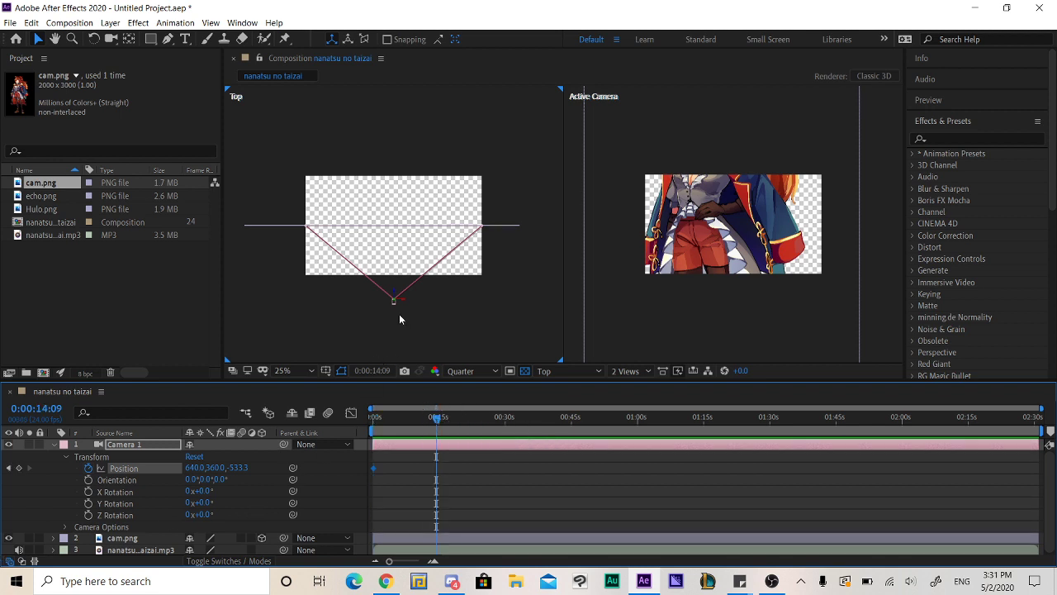
pyautogui.moveTo(406, 302); pyautogui.dragTo(502, 300)
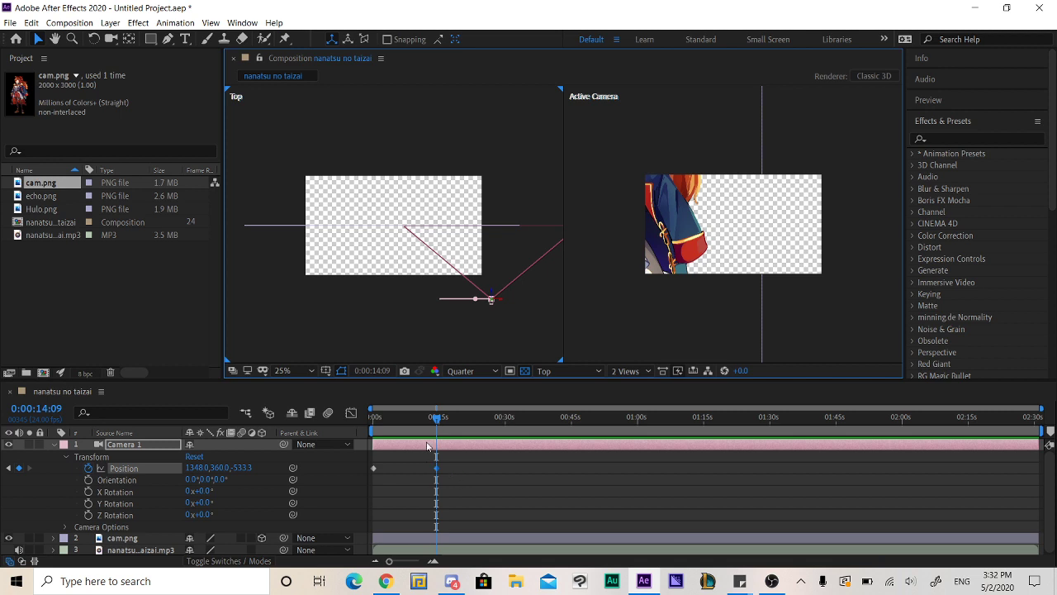
pyautogui.moveTo(418, 426); pyautogui.dragTo(322, 501)
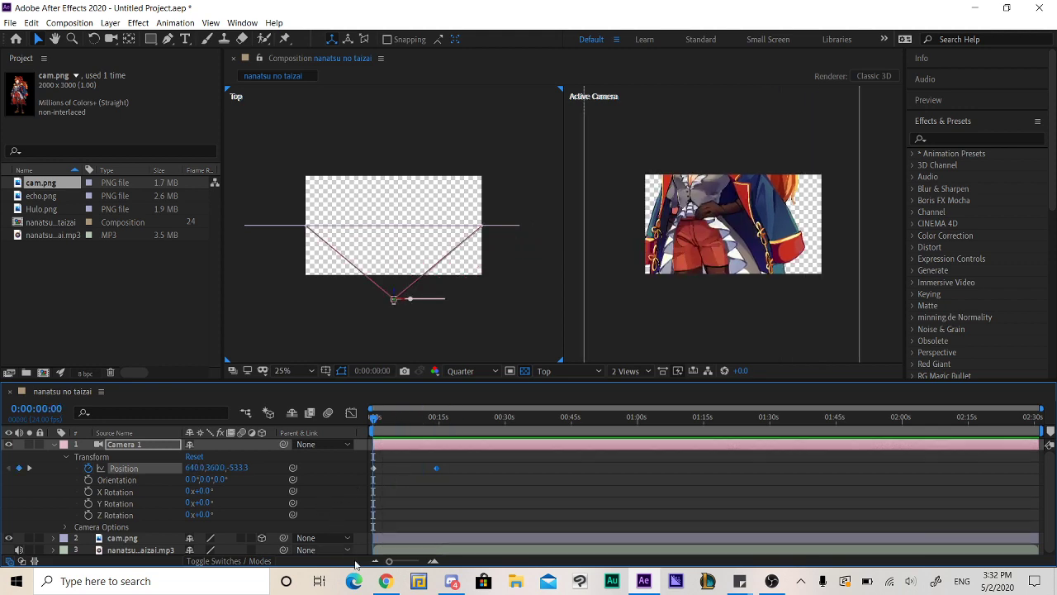
# Briefly check the YouTube Studio dashboard, then select and deselect Camera 1's Orientation.
pyautogui.click(386, 581)
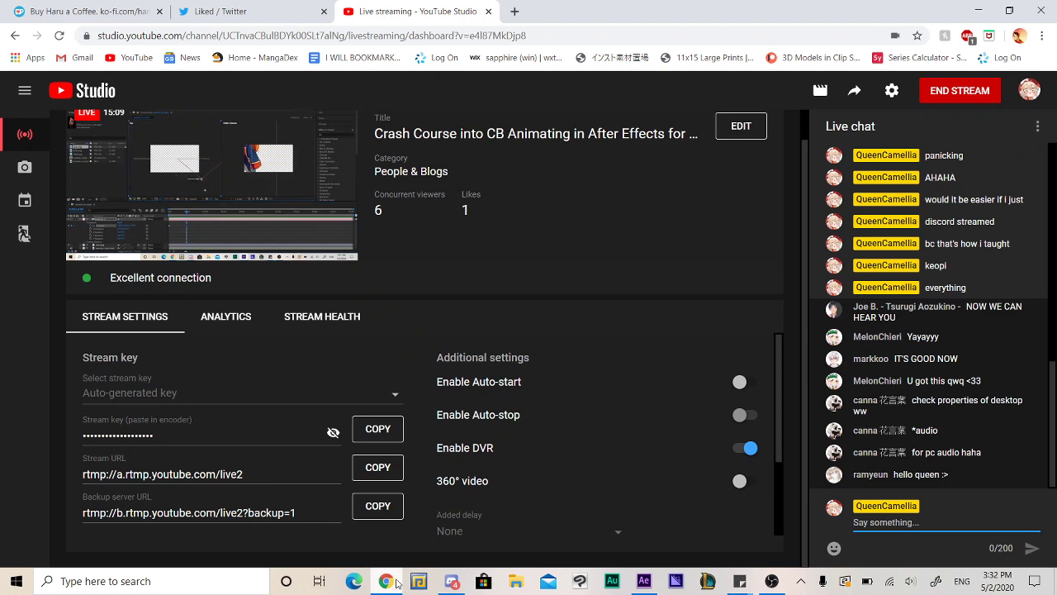
pyautogui.click(394, 582)
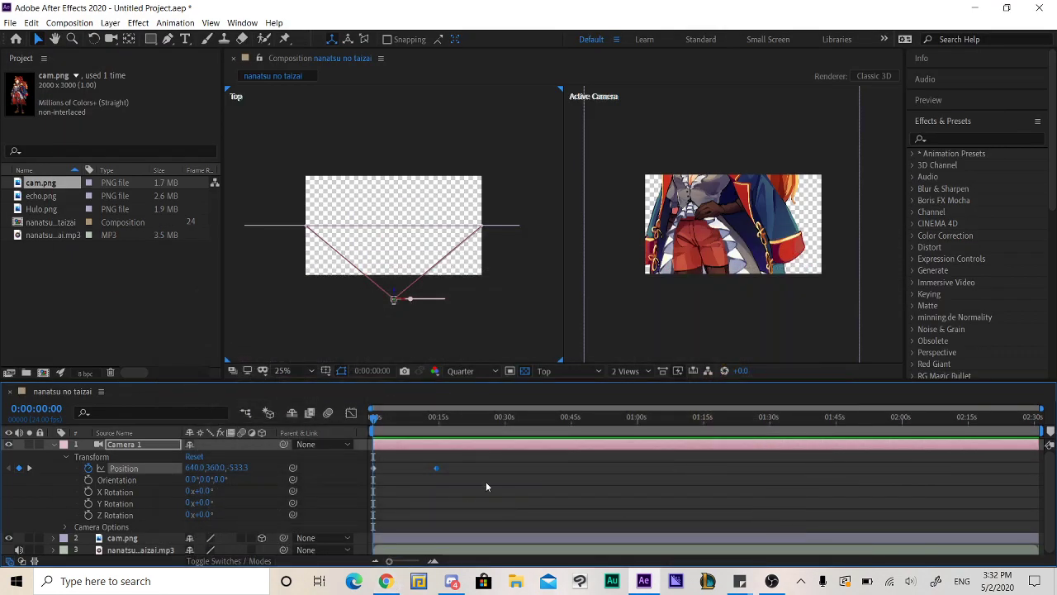
pyautogui.click(387, 483)
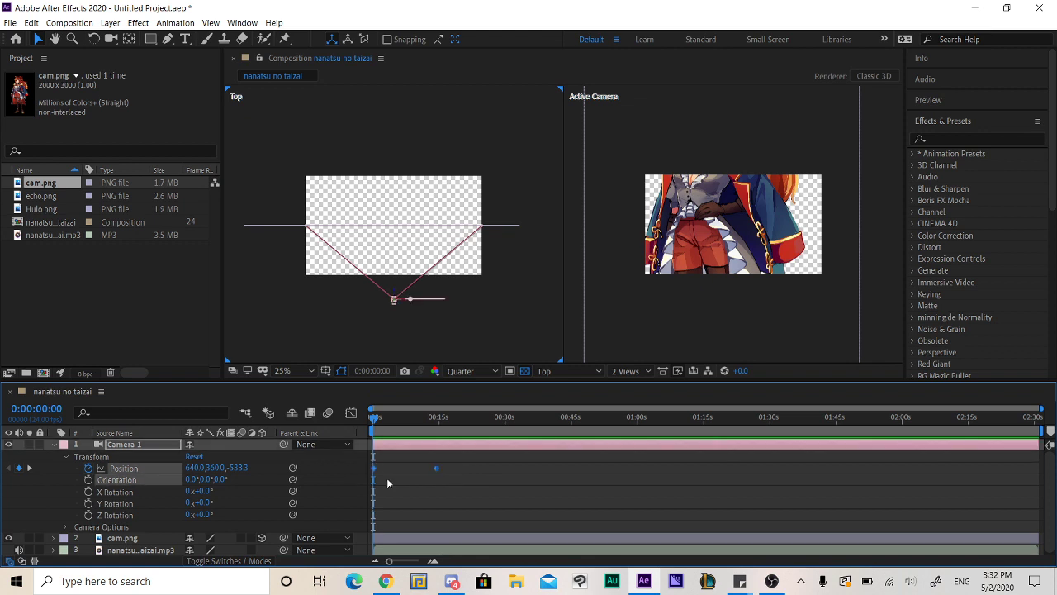
pyautogui.click(479, 482)
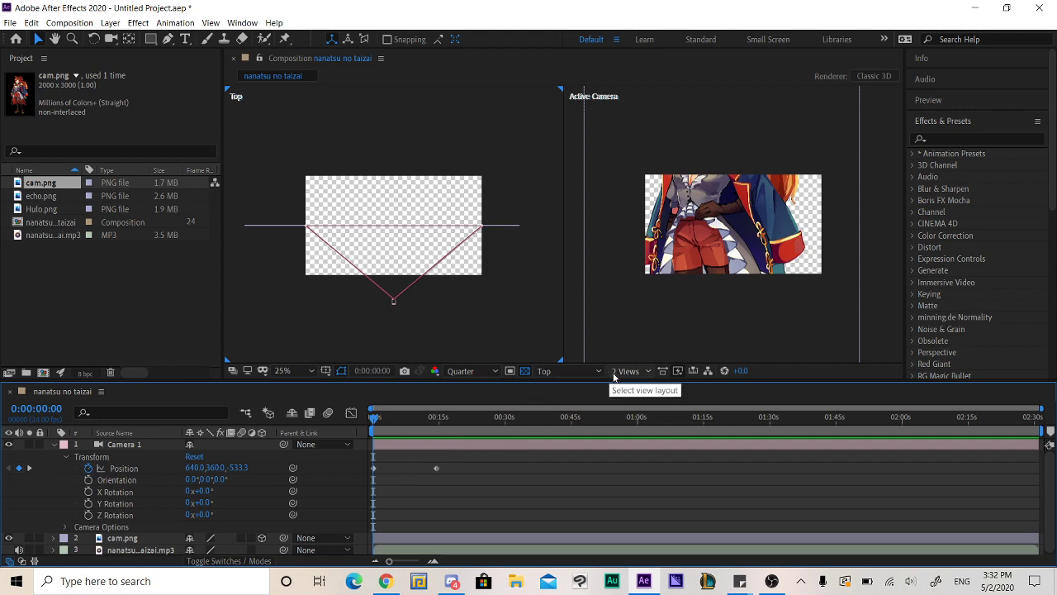
# Switch to the single Active Camera view and preview the pan, stopping at 0:00:03:06.
pyautogui.click(625, 370)
pyautogui.click(638, 385)
pyautogui.scroll(4, 569, 166)
pyautogui.scroll(-2, 569, 166)
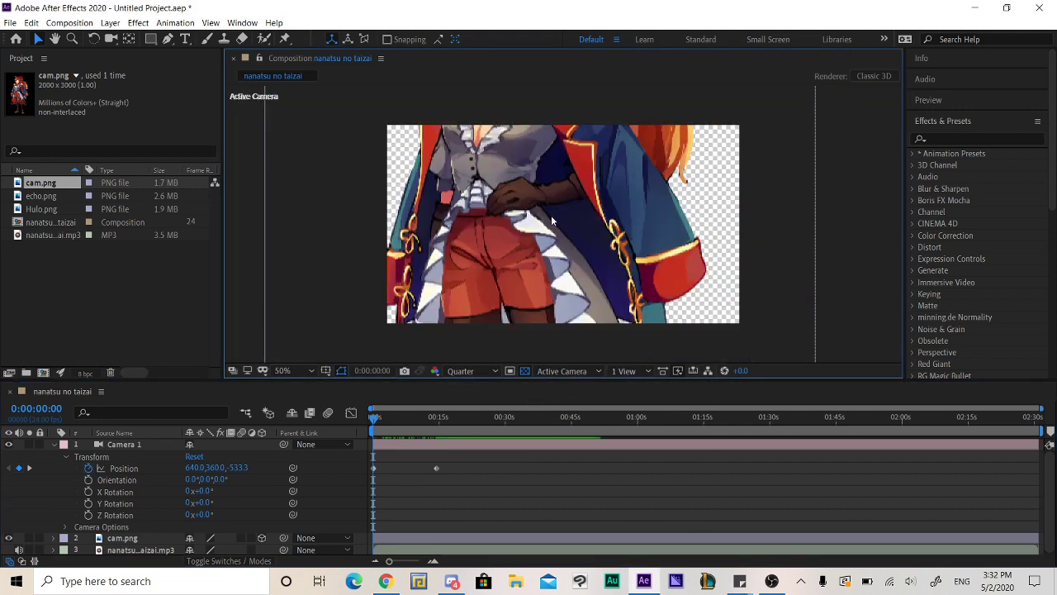
pyautogui.press('space')
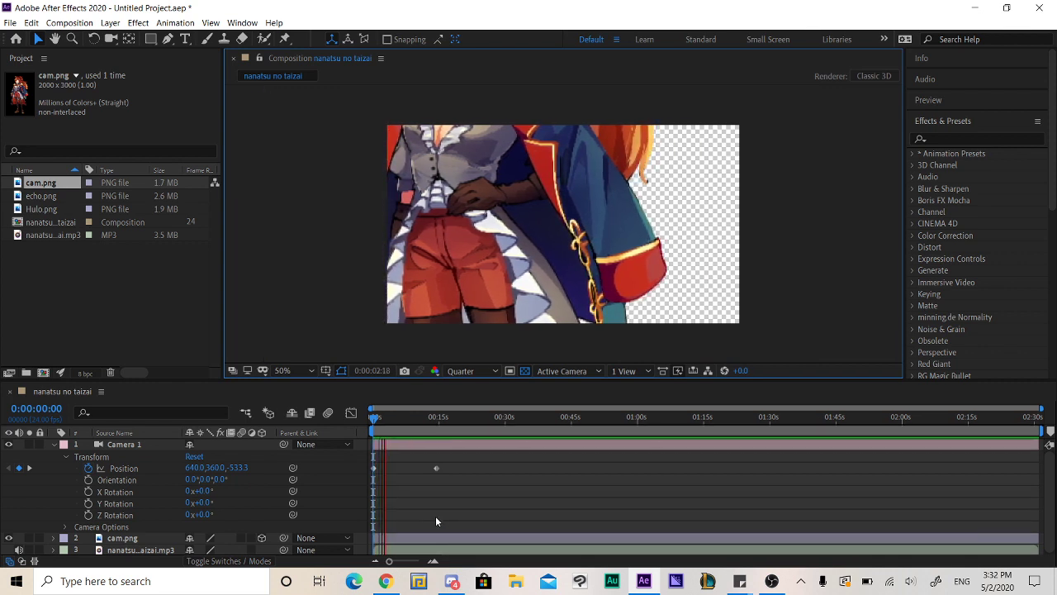
pyautogui.click(385, 433)
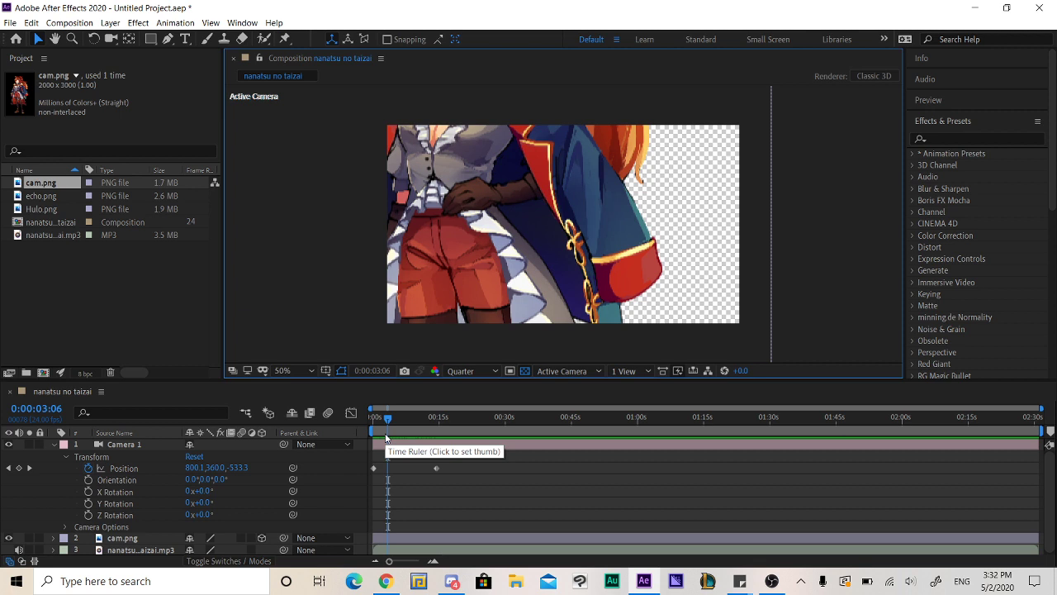
# Select both Camera 1 Position keyframes and apply Easy Ease.
pyautogui.click(457, 467)
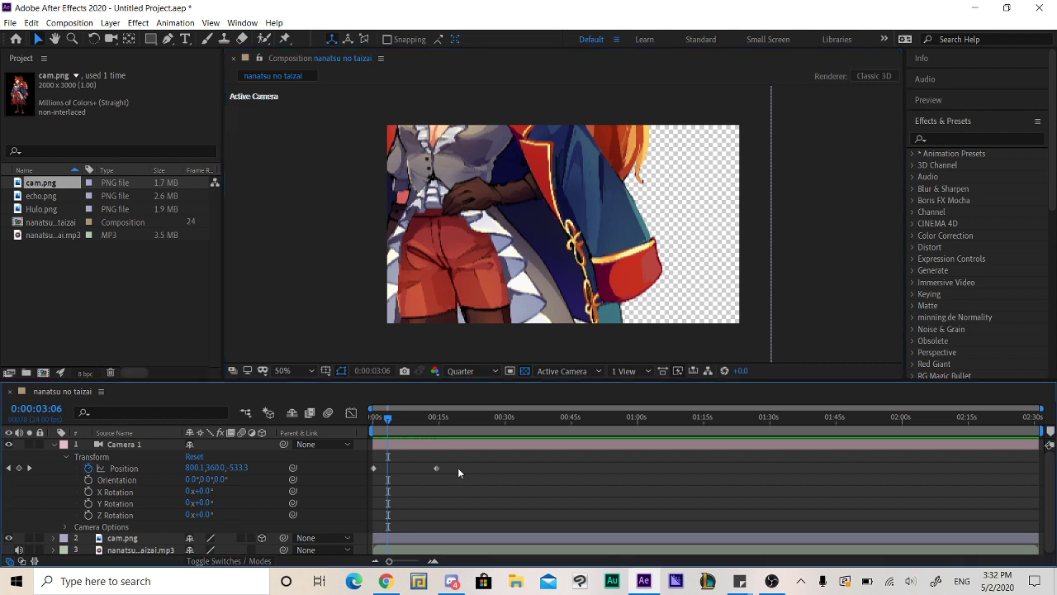
pyautogui.click(320, 470)
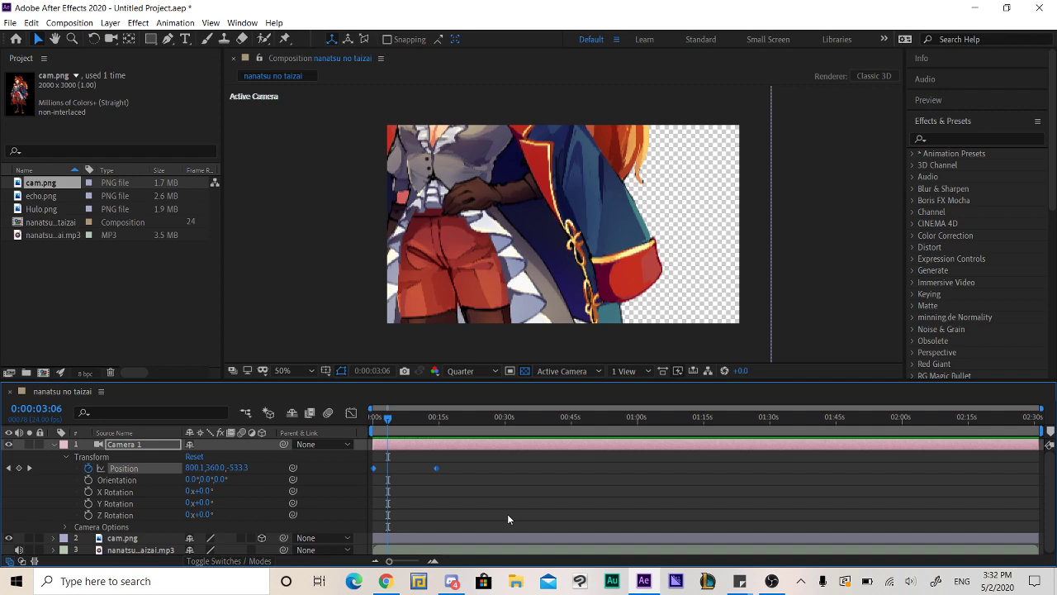
pyautogui.press('super')
pyautogui.press('super')
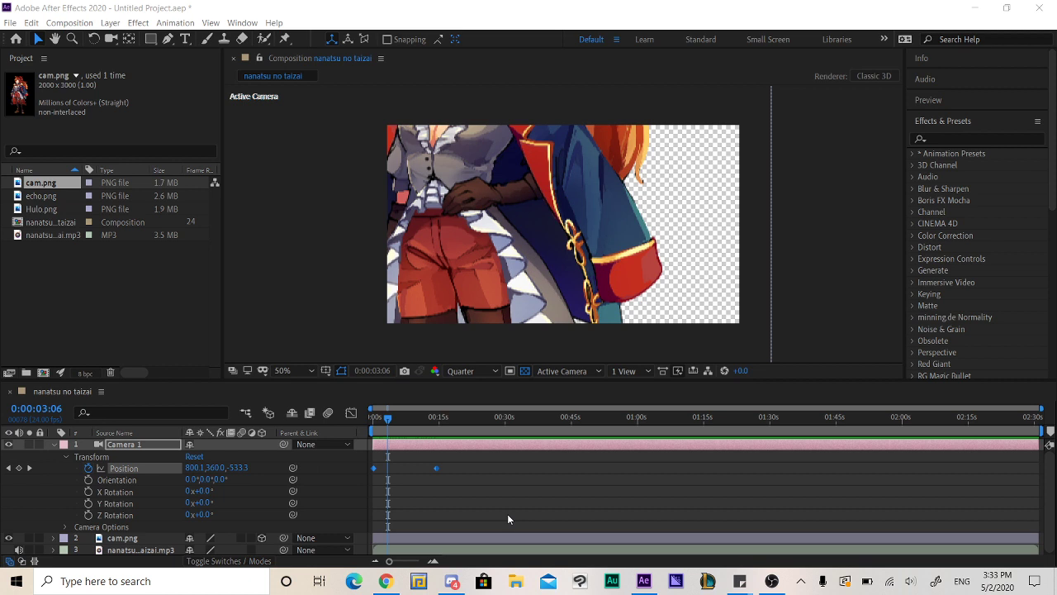
pyautogui.click(453, 482)
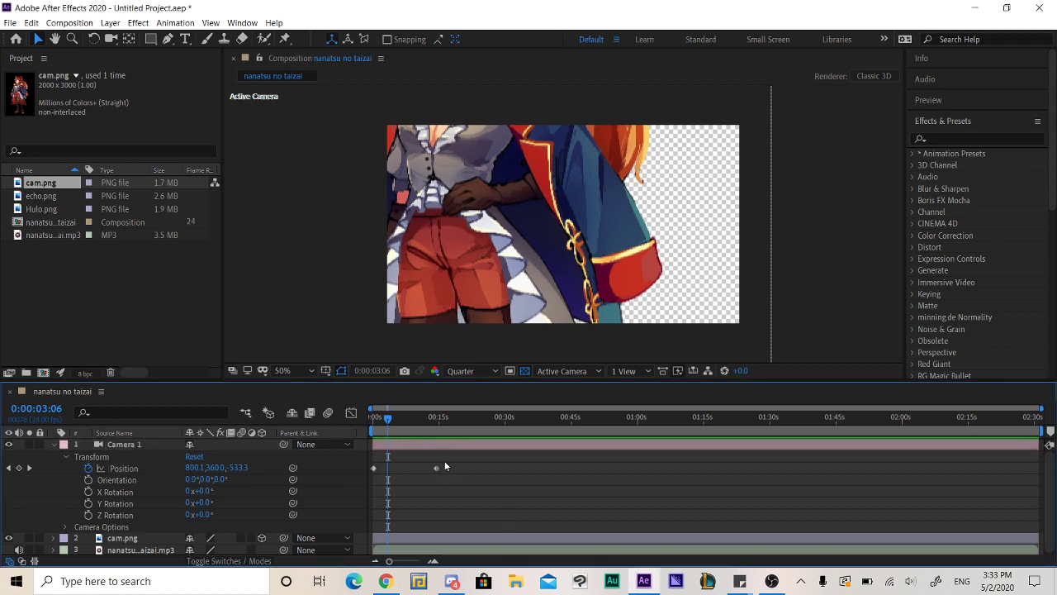
pyautogui.click(343, 462)
pyautogui.hotkey('ctrl', 'z')
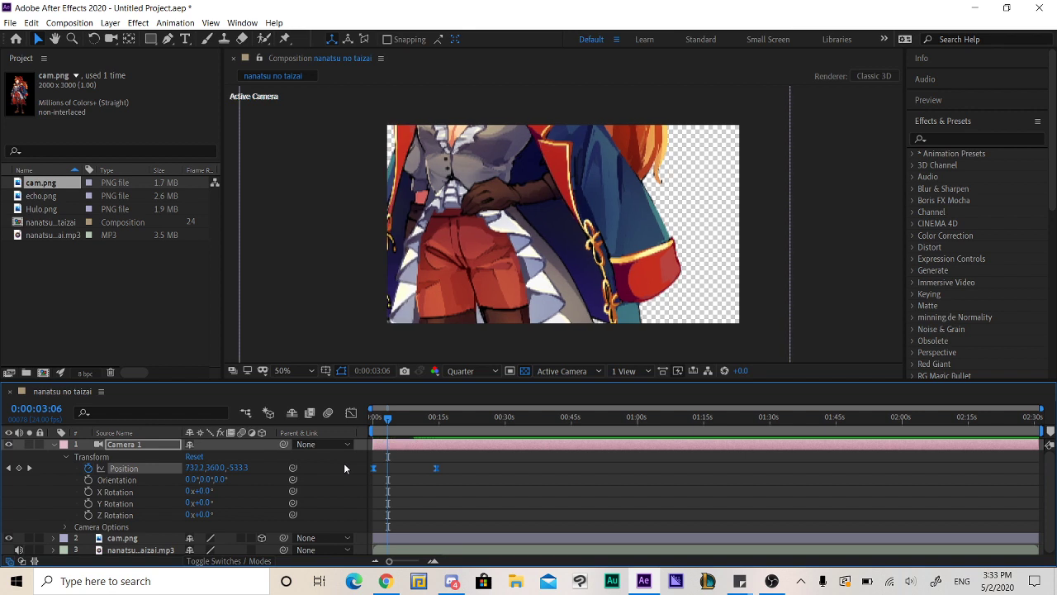
# Apply Easy Ease to both Camera 1 Position keyframes.
pyautogui.keyDown('ctrl'); pyautogui.click(436, 468); pyautogui.keyUp('ctrl')
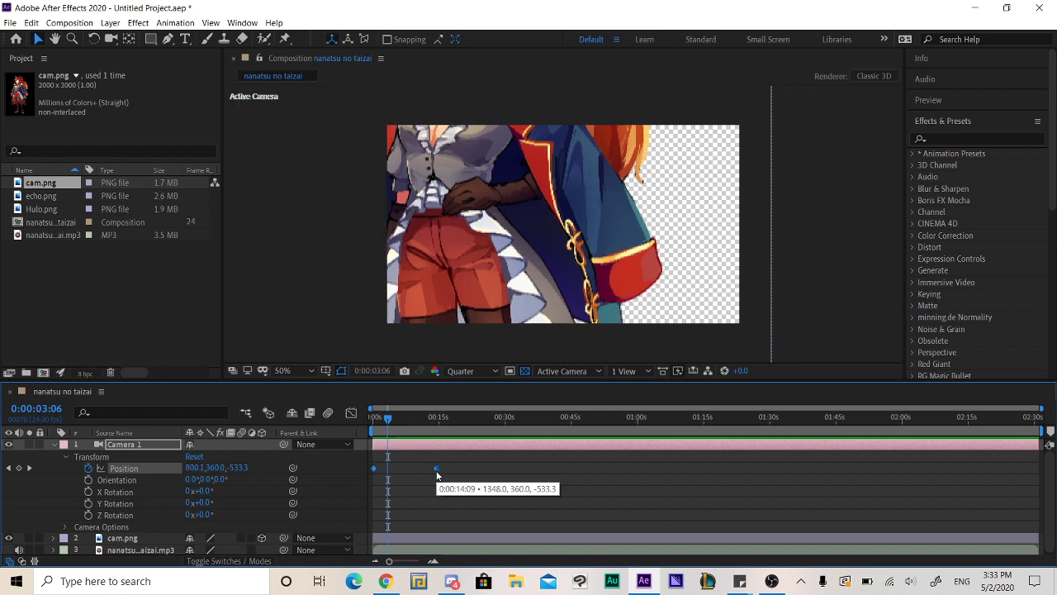
pyautogui.rightClick(436, 470)
pyautogui.moveTo(446, 469)
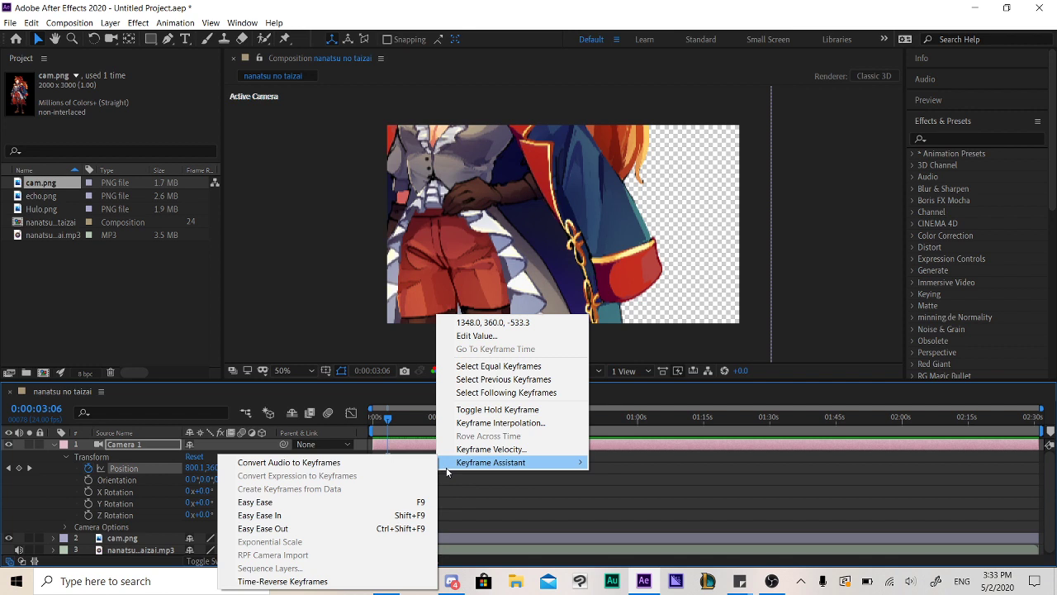
pyautogui.click(335, 502)
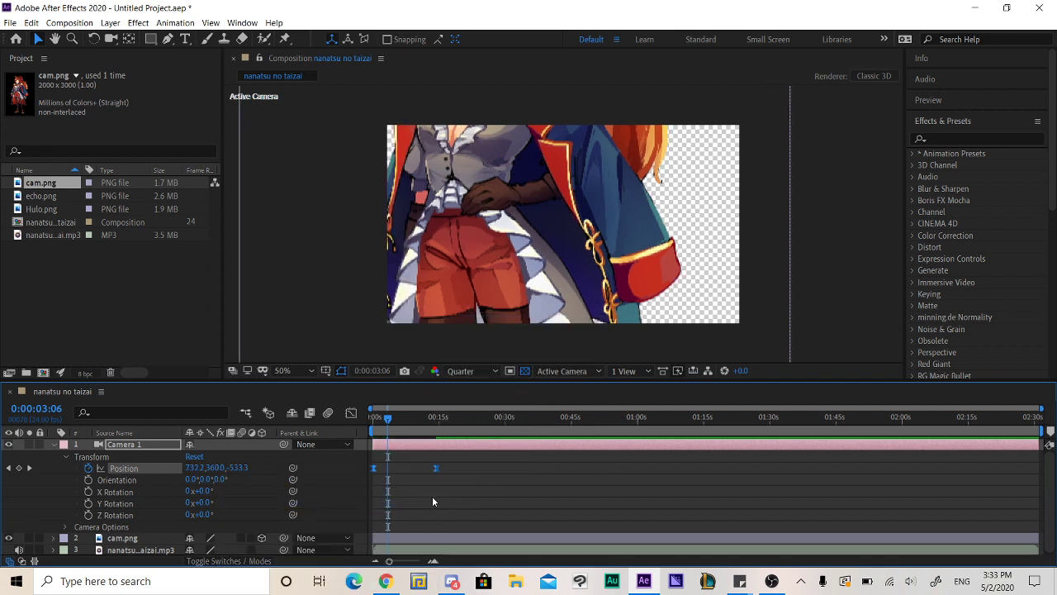
pyautogui.click(432, 495)
# Preview the eased camera pan from 0:00 and scrub through it.
pyautogui.moveTo(388, 419); pyautogui.dragTo(370, 421)
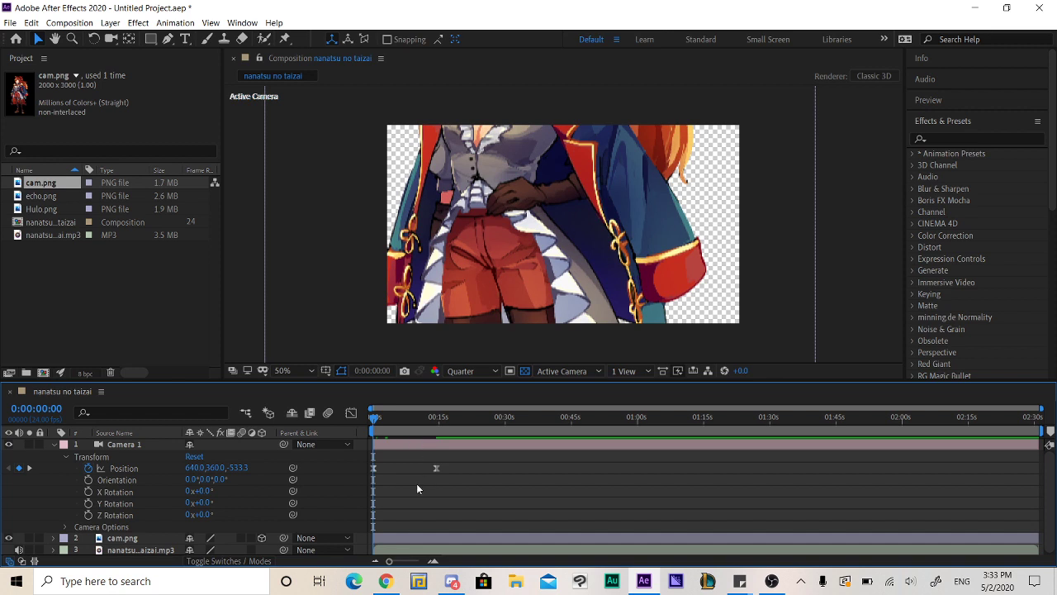
pyautogui.press('space')
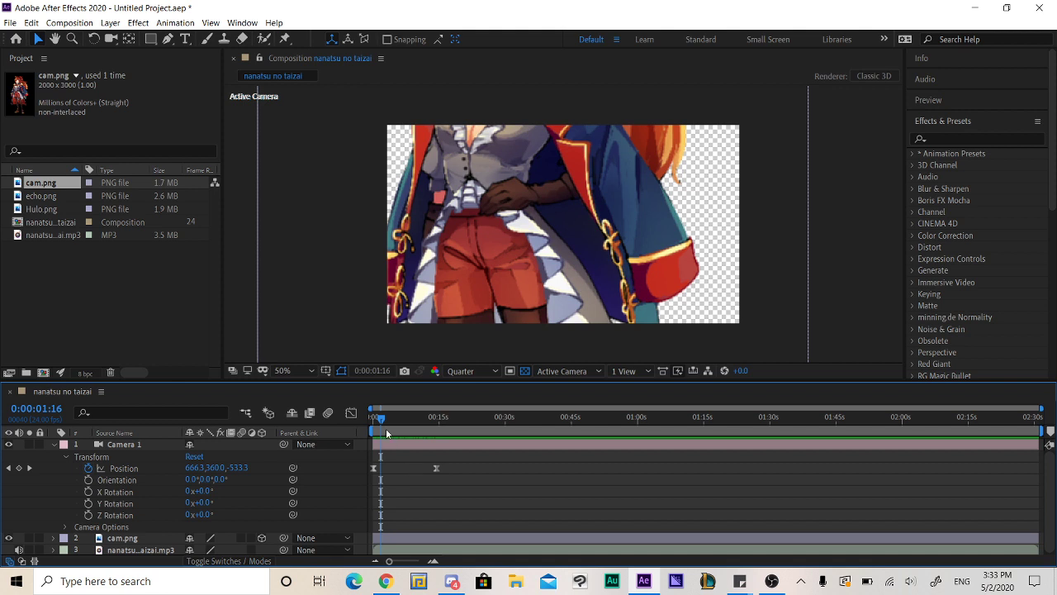
pyautogui.moveTo(385, 428); pyautogui.dragTo(355, 476)
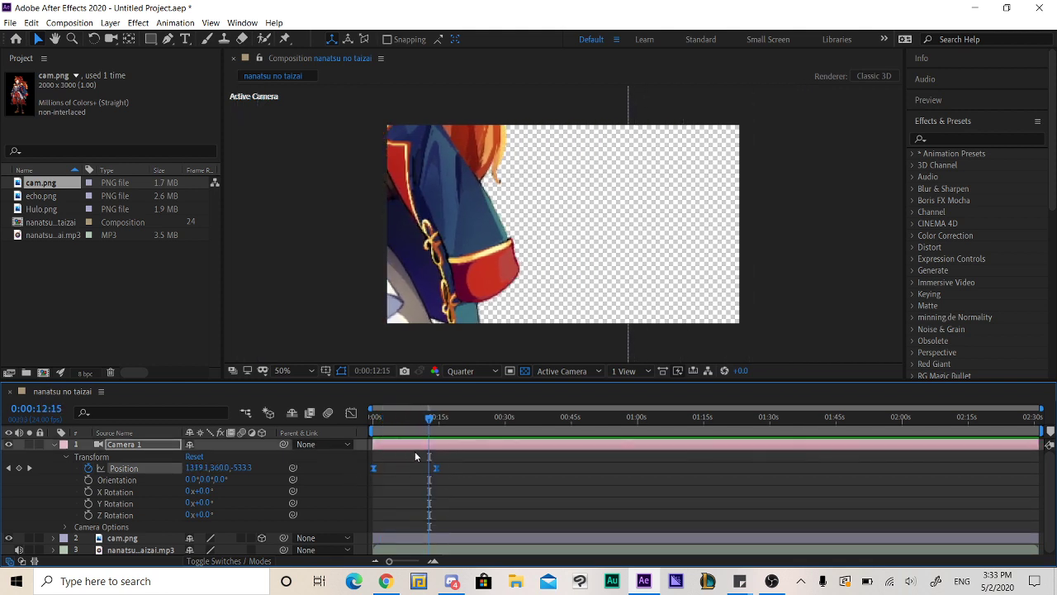
pyautogui.click(370, 419)
pyautogui.moveTo(370, 423); pyautogui.dragTo(429, 466)
# In the Position speed graph, stretch the influence handle so the pan starts fast and eases out.
pyautogui.click(373, 419)
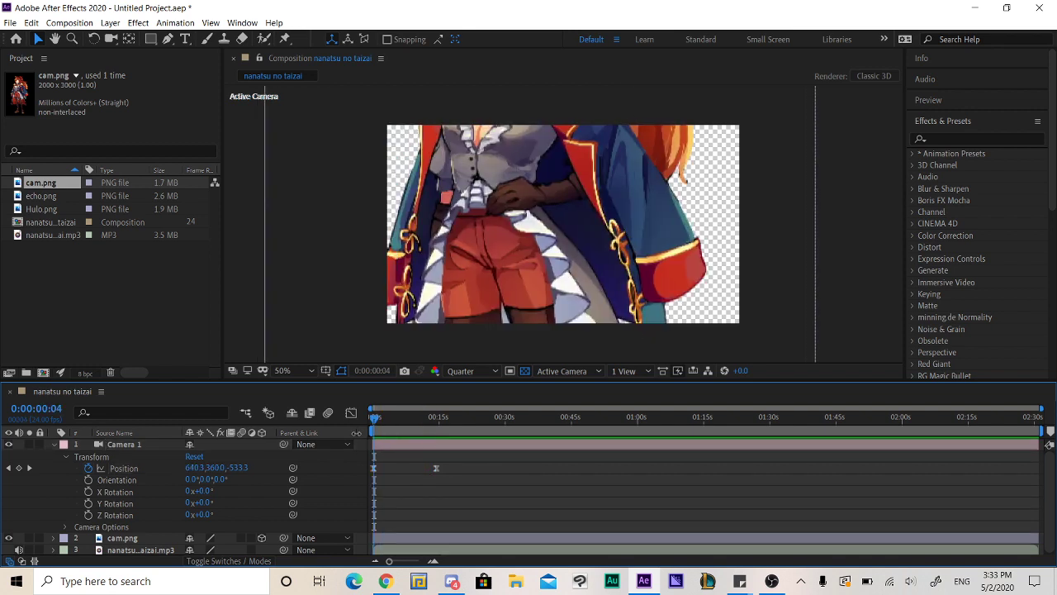
pyautogui.click(352, 415)
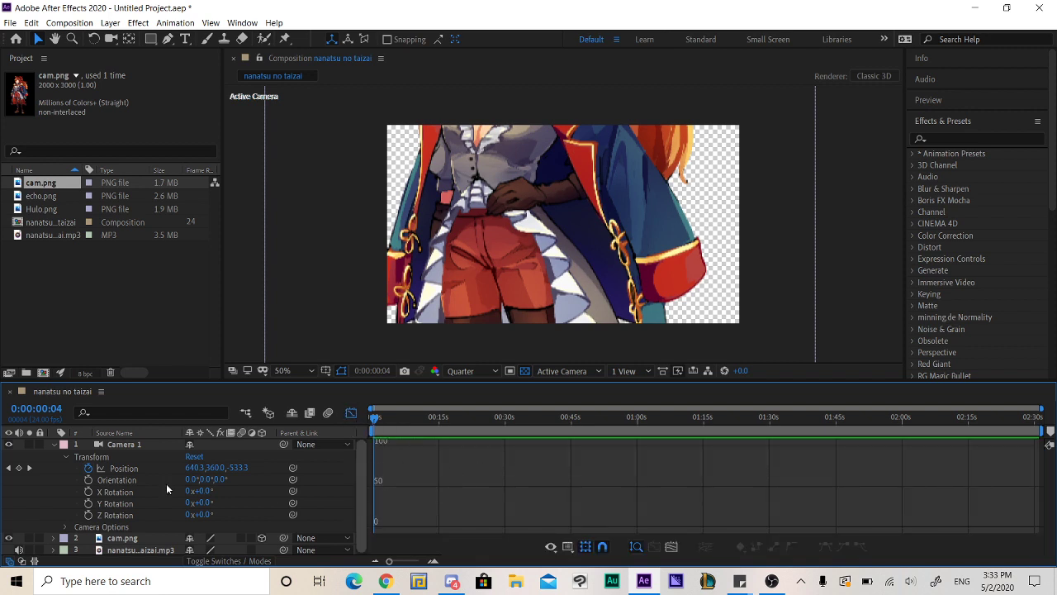
pyautogui.click(125, 469)
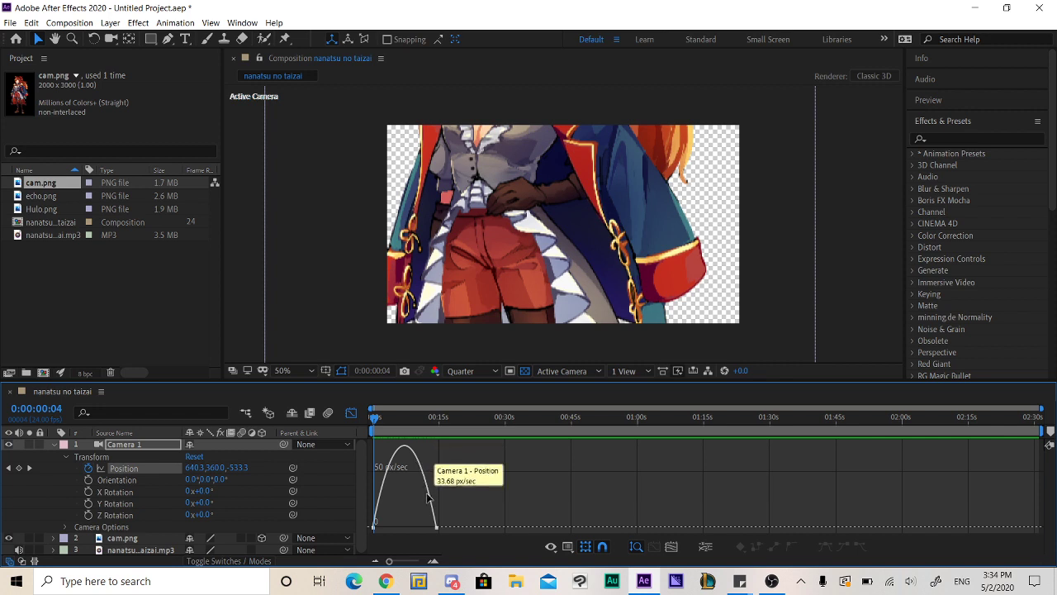
pyautogui.click(437, 528)
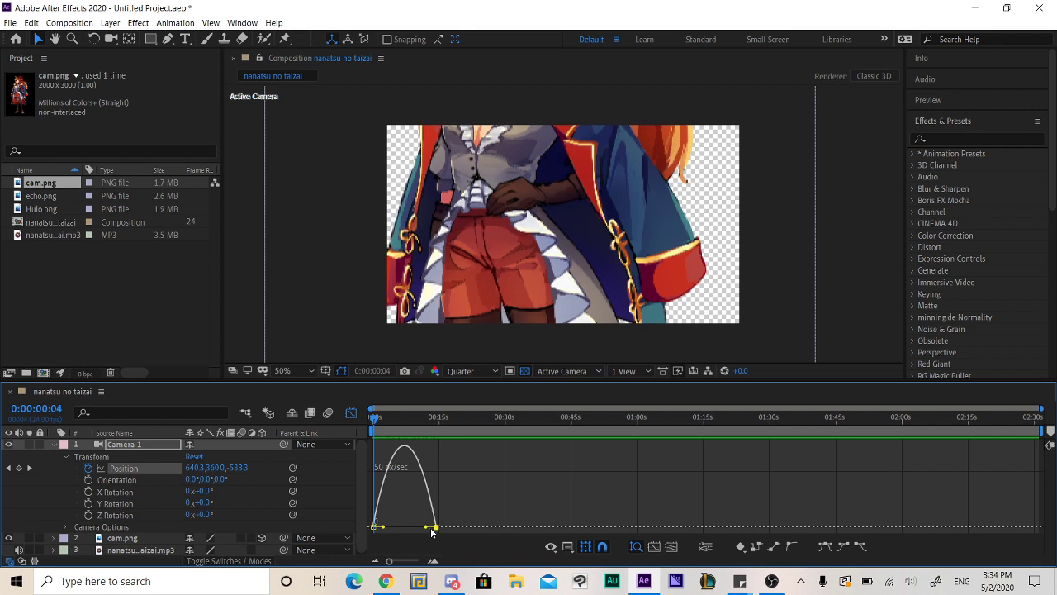
pyautogui.moveTo(429, 528); pyautogui.dragTo(395, 528)
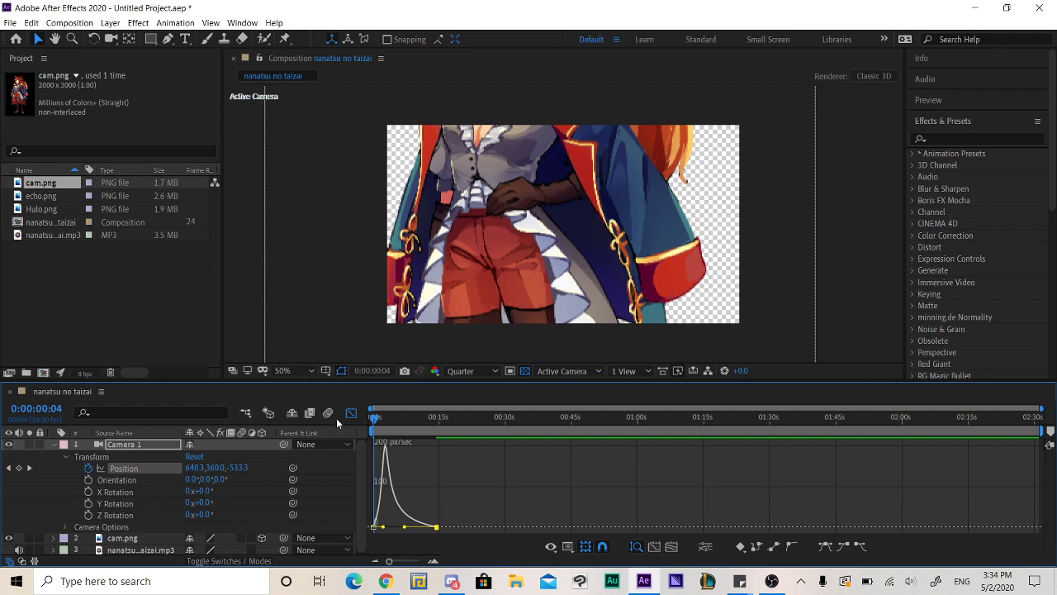
pyautogui.moveTo(375, 436); pyautogui.dragTo(343, 444)
pyautogui.click(394, 584)
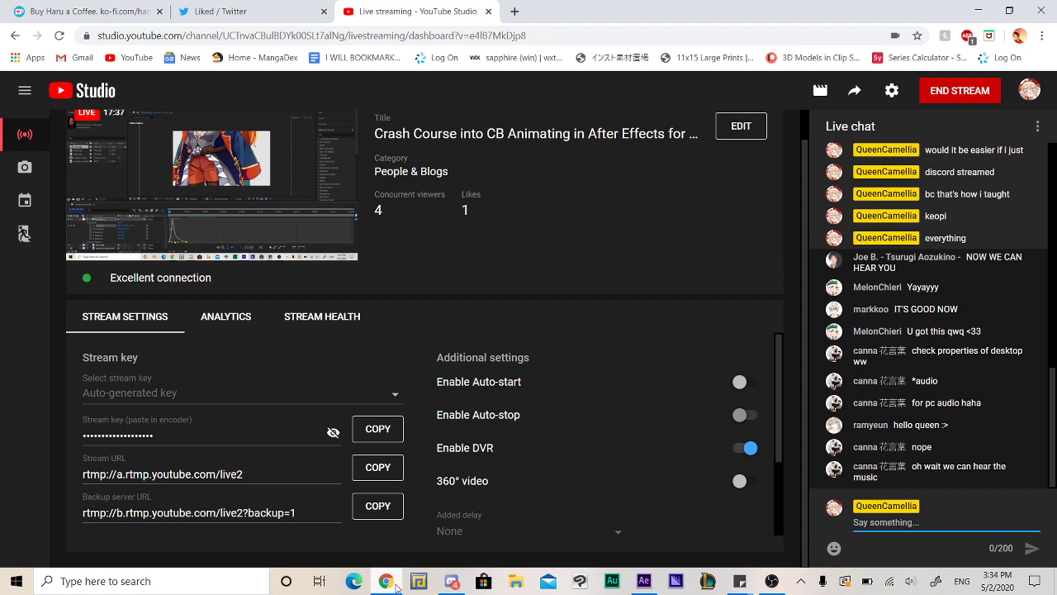
pyautogui.click(395, 586)
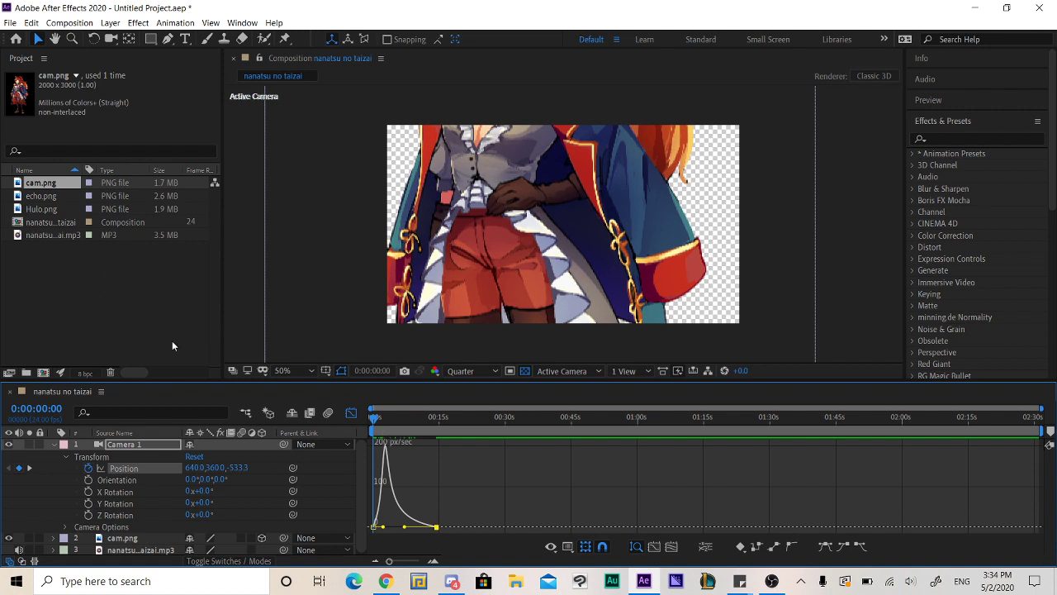
# Move the end Position keyframe to about 0:05 and preview the shorter pan.
pyautogui.scroll(-1, 126, 522)
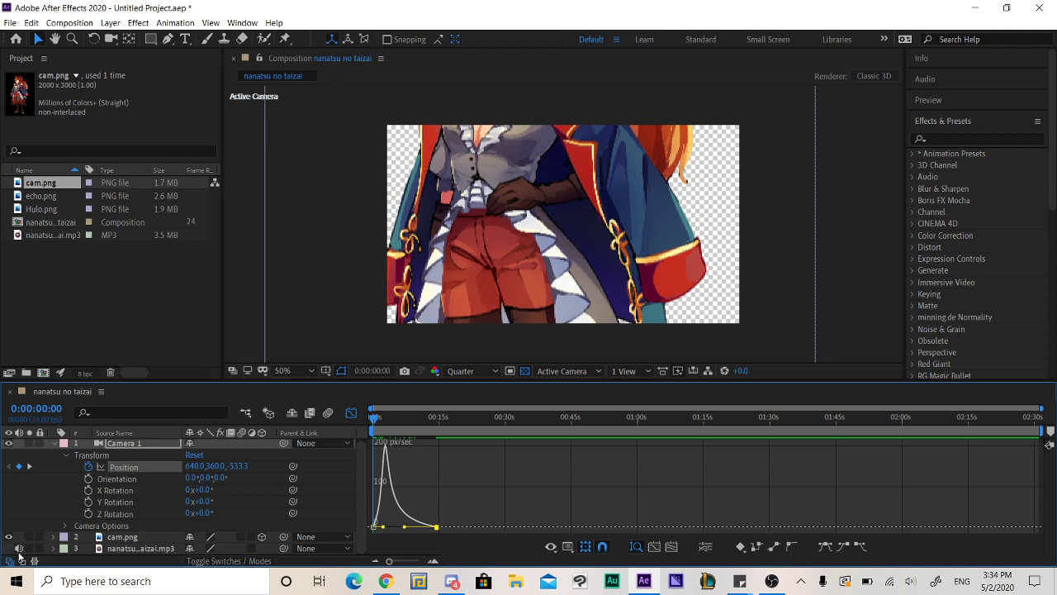
pyautogui.press('space')
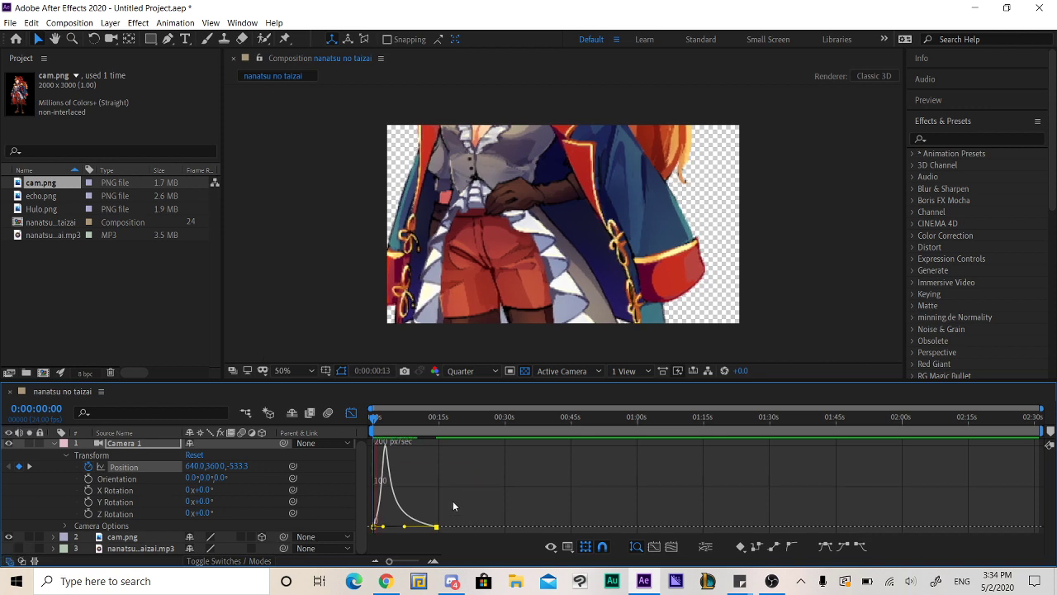
pyautogui.moveTo(393, 493)
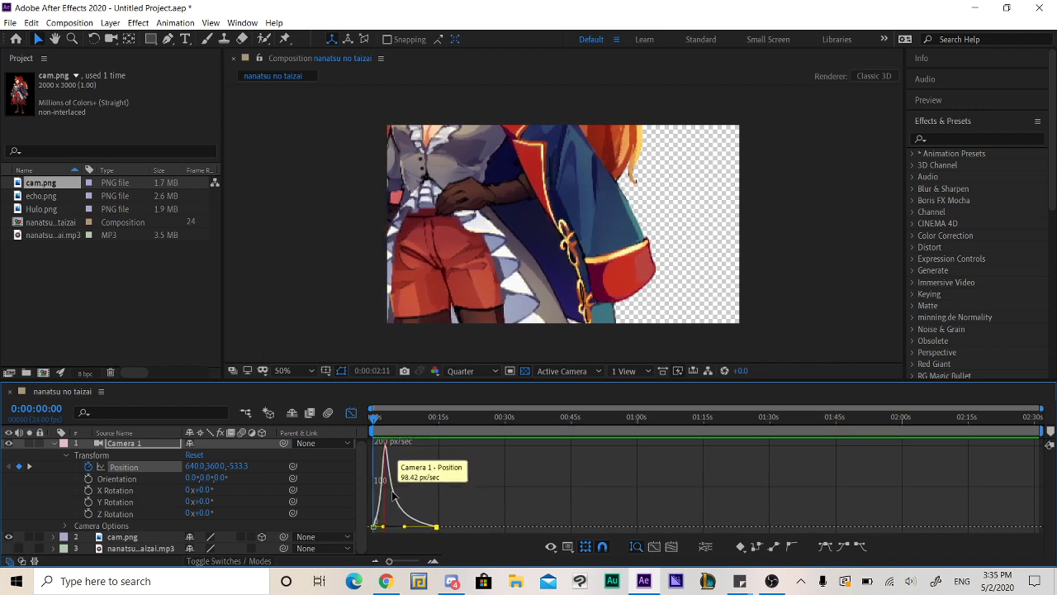
pyautogui.press('space')
pyautogui.moveTo(437, 526); pyautogui.dragTo(397, 532)
pyautogui.press('Home')
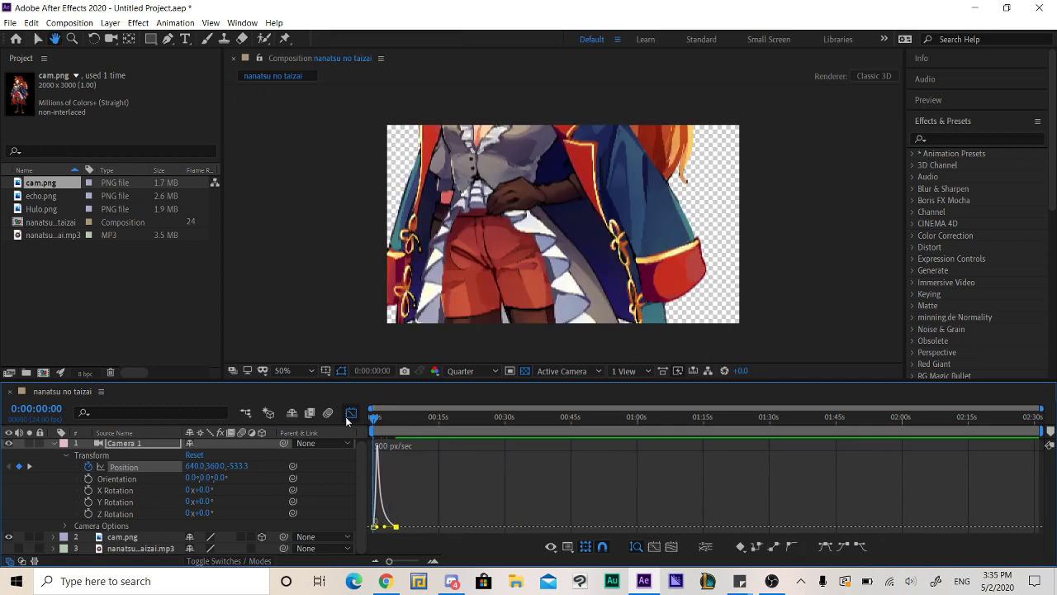
pyautogui.press('space')
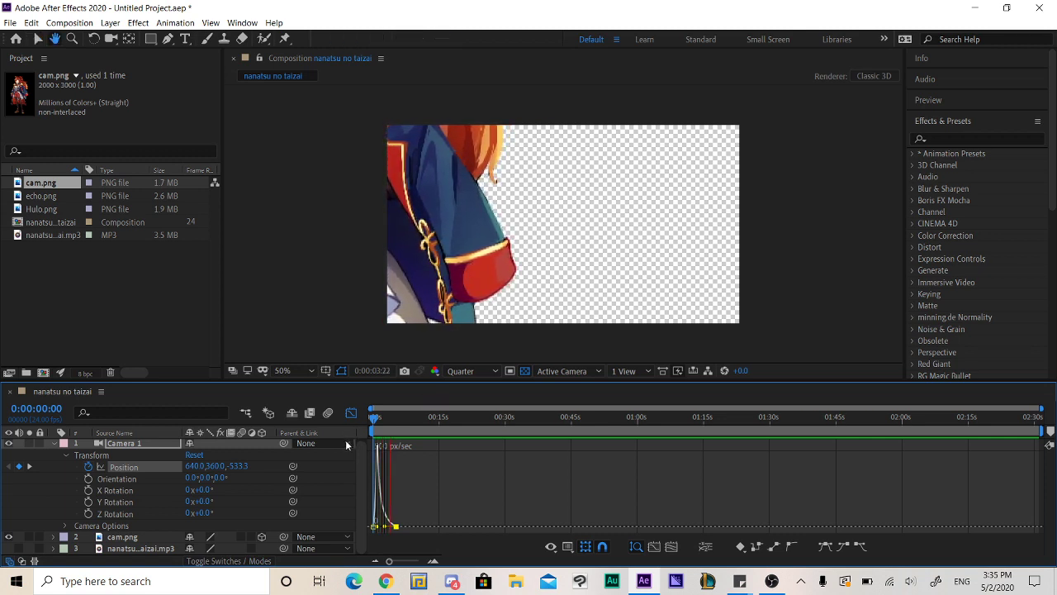
pyautogui.press('space')
# Zoom the timeline into the first few seconds and replay the pan from the start.
pyautogui.click(350, 413)
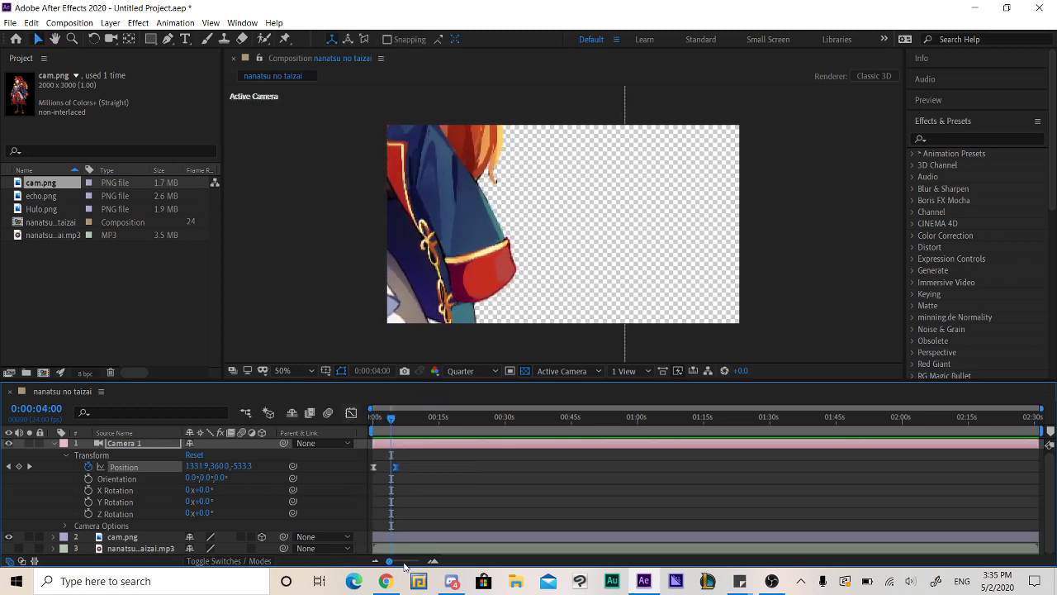
pyautogui.moveTo(389, 560); pyautogui.dragTo(414, 561)
pyautogui.click(402, 417)
pyautogui.press('Home')
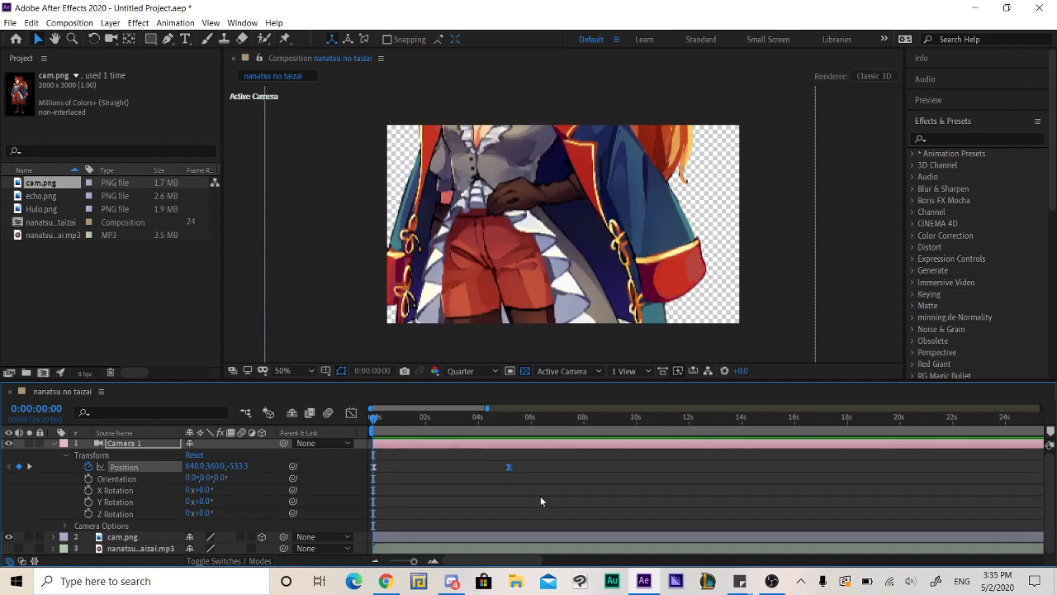
pyautogui.press('space')
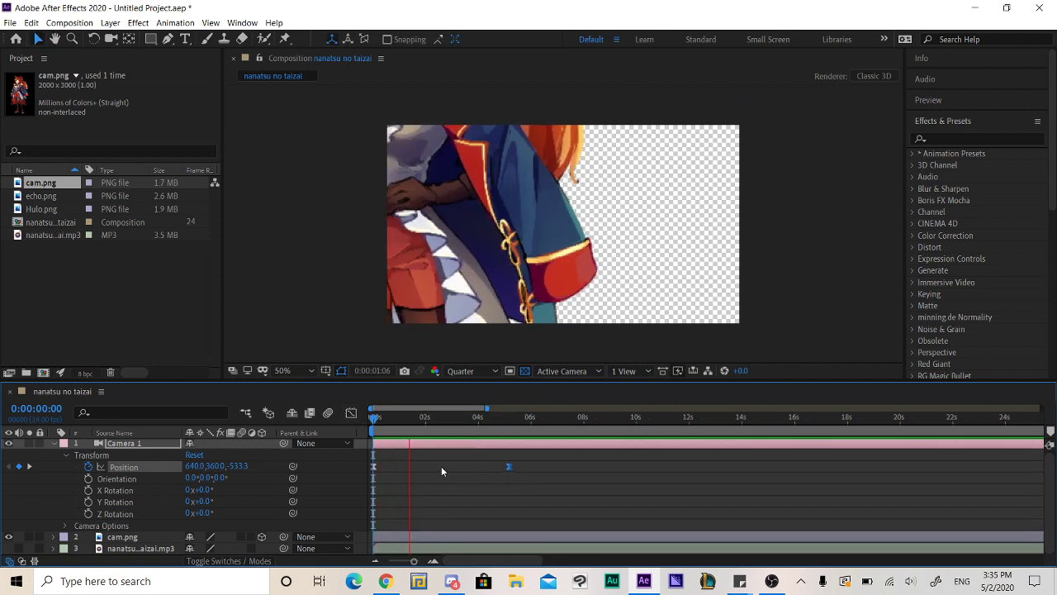
pyautogui.press('space')
# Drag the Position speed graph's influence handles into a symmetrical arch, previewing each variation.
pyautogui.click(351, 413)
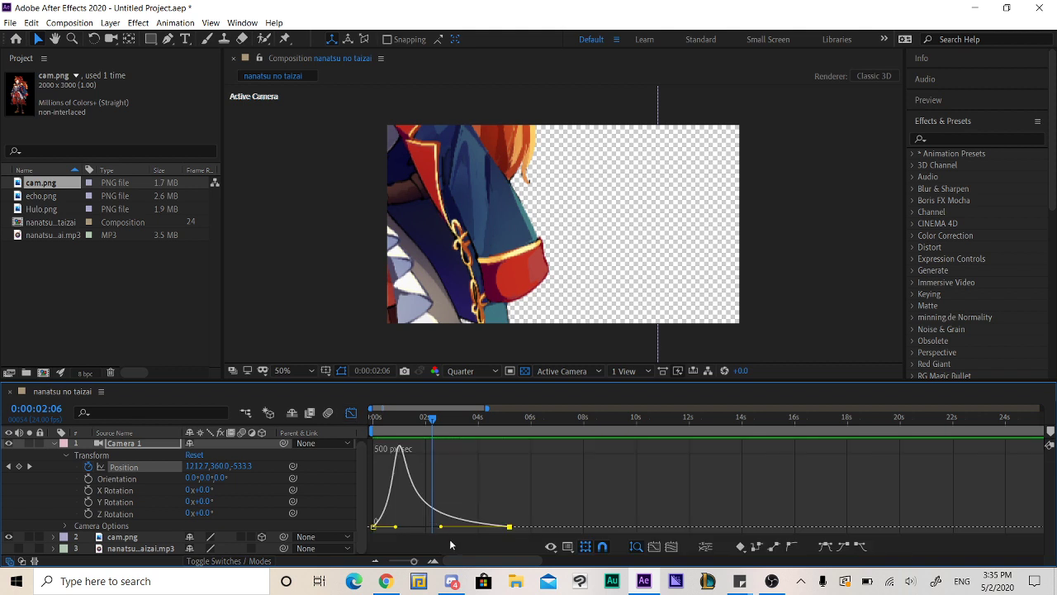
pyautogui.moveTo(440, 527); pyautogui.dragTo(493, 534)
pyautogui.press('space')
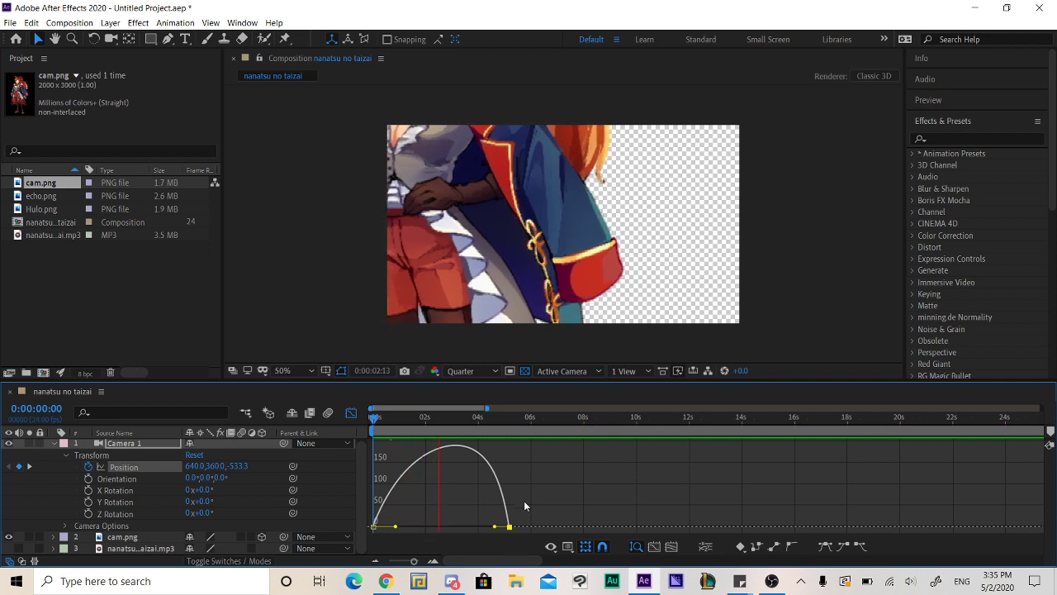
pyautogui.moveTo(495, 526); pyautogui.dragTo(441, 526)
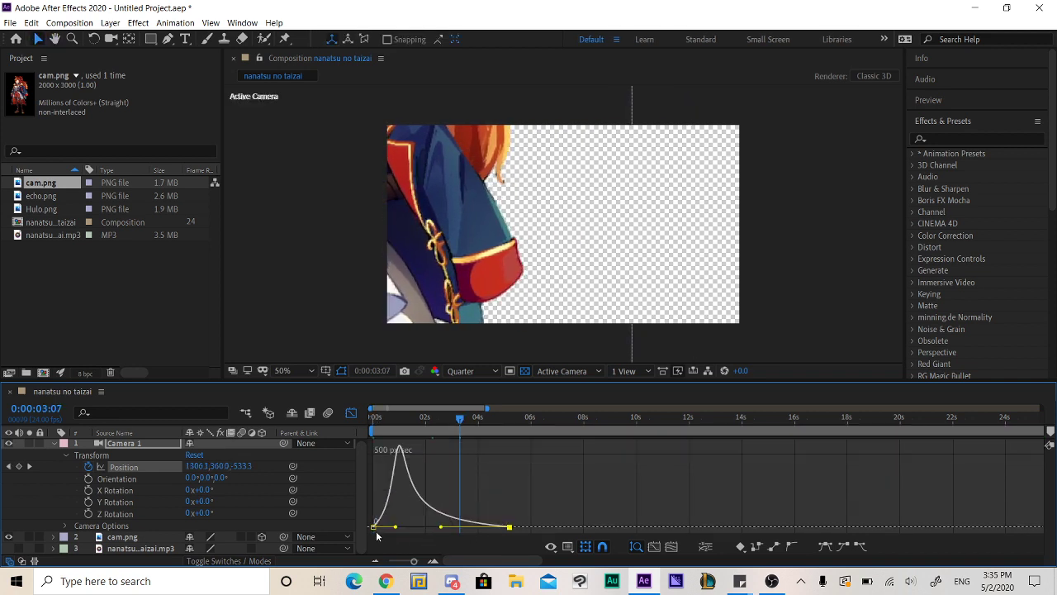
pyautogui.press('space')
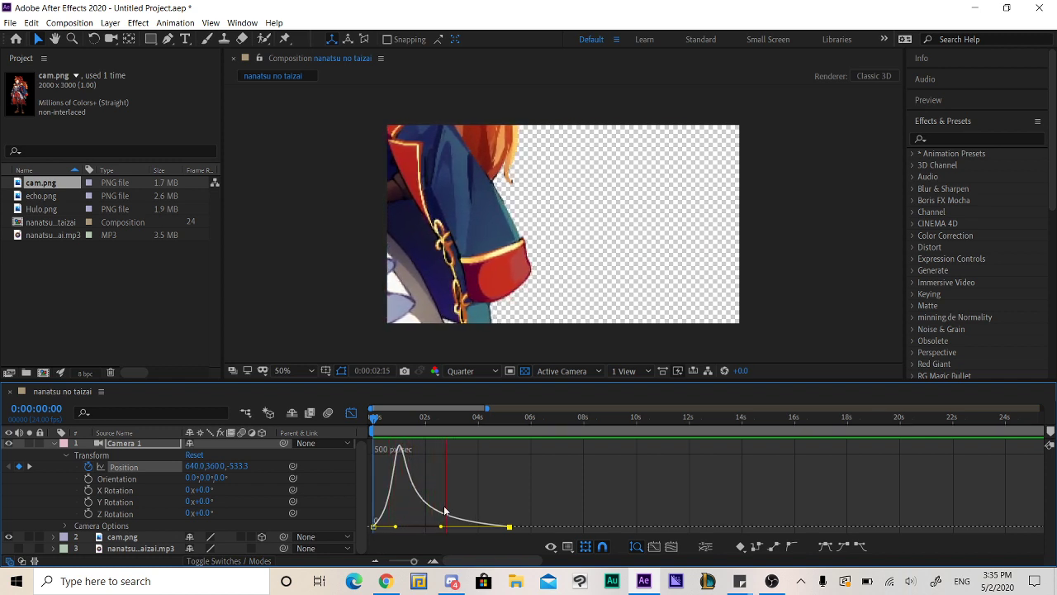
pyautogui.moveTo(442, 527); pyautogui.dragTo(494, 526)
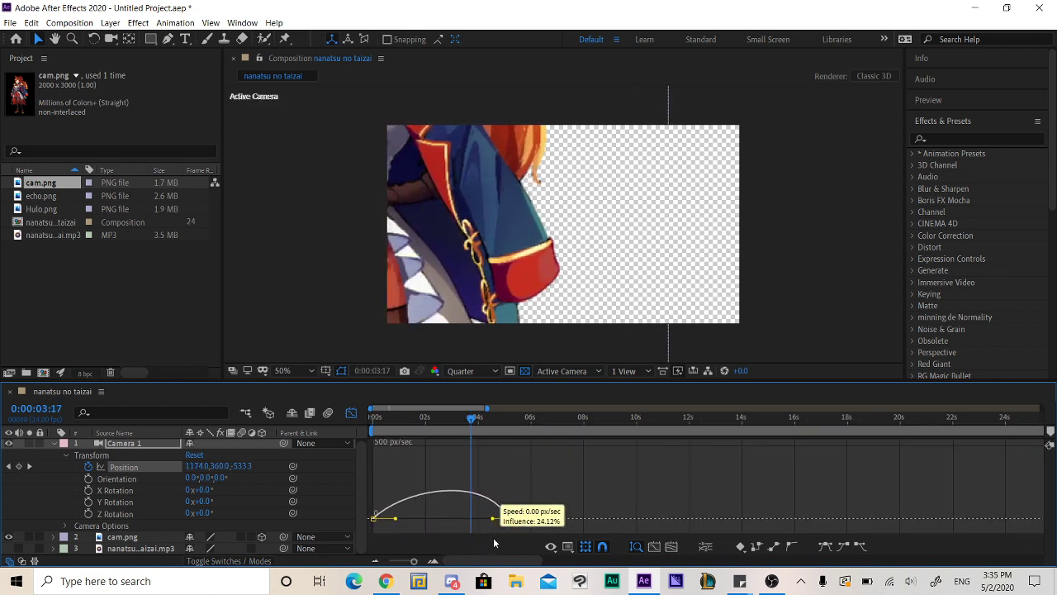
pyautogui.press('space')
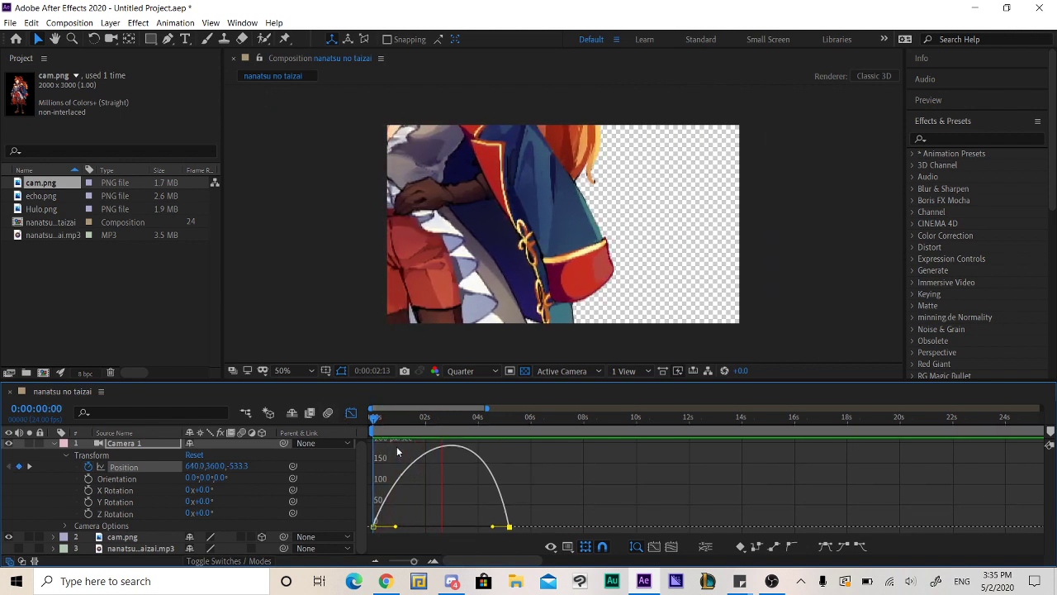
pyautogui.press('space')
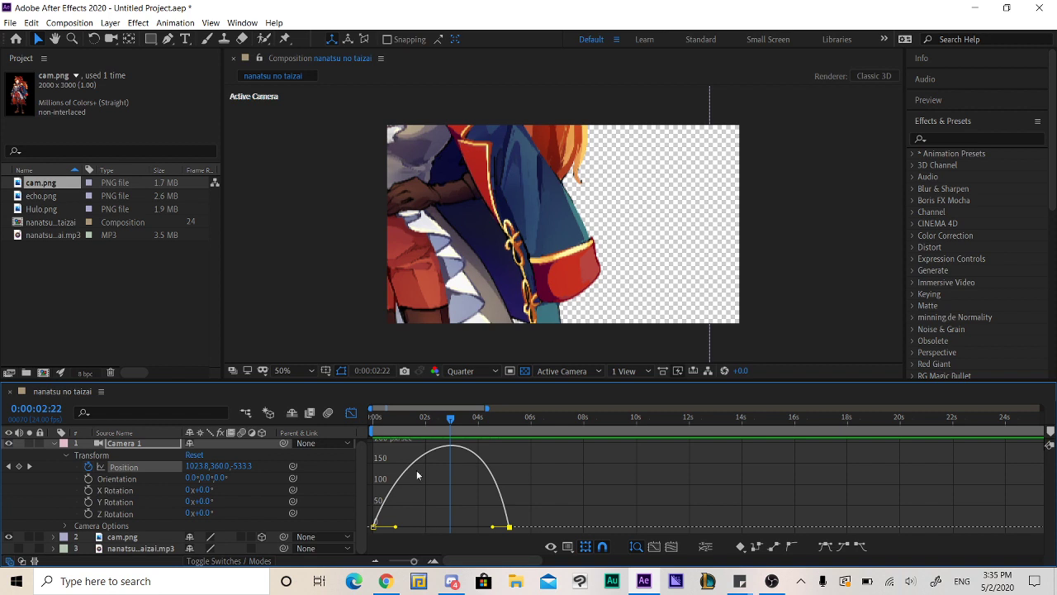
pyautogui.click(393, 576)
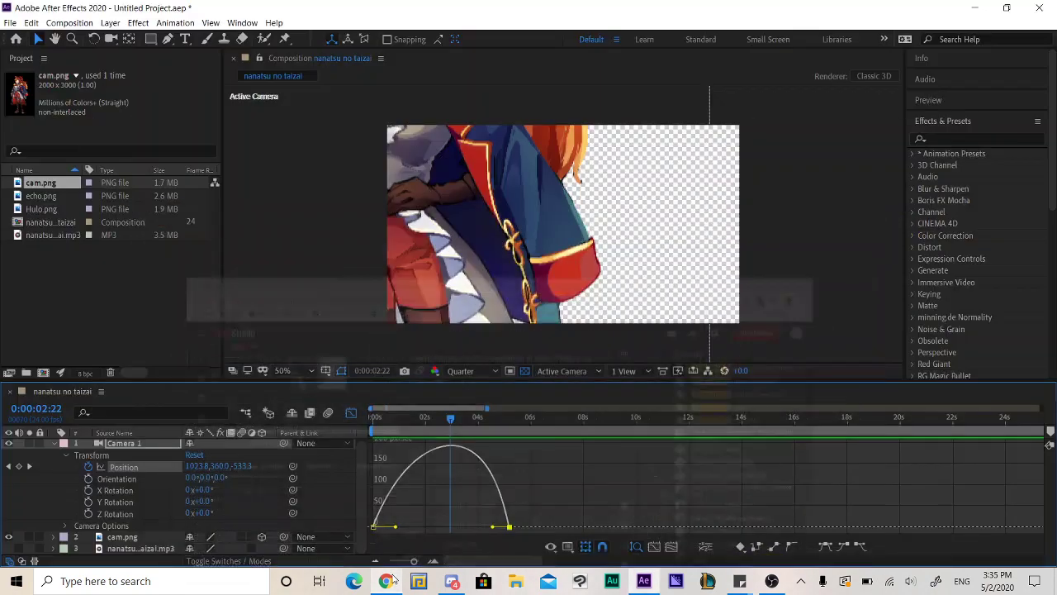
pyautogui.click(393, 581)
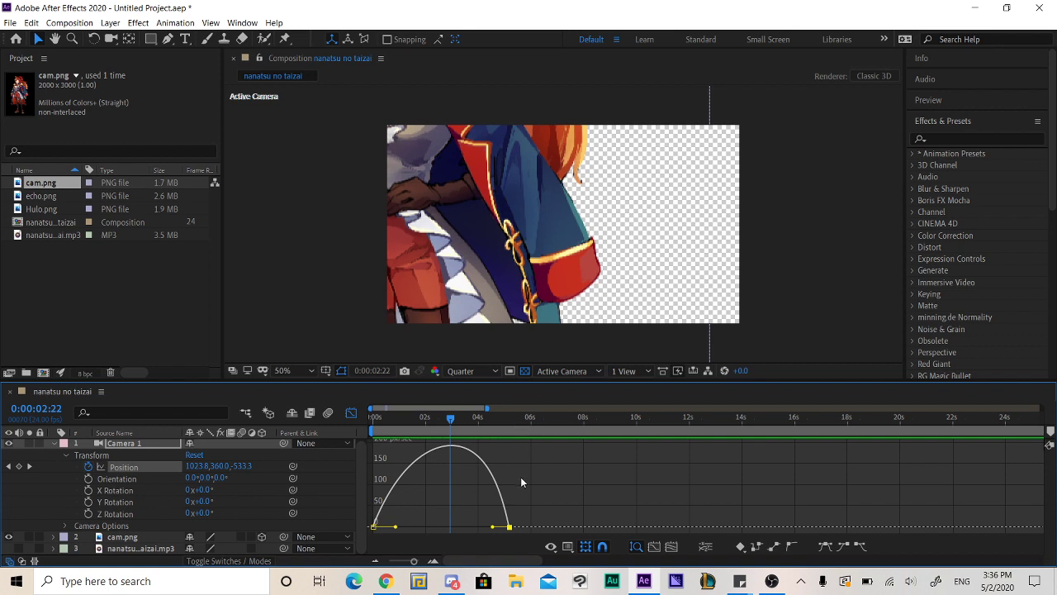
# Lengthen the ease influence into the camera's final Position keyframe.
pyautogui.moveTo(493, 527); pyautogui.dragTo(421, 528)
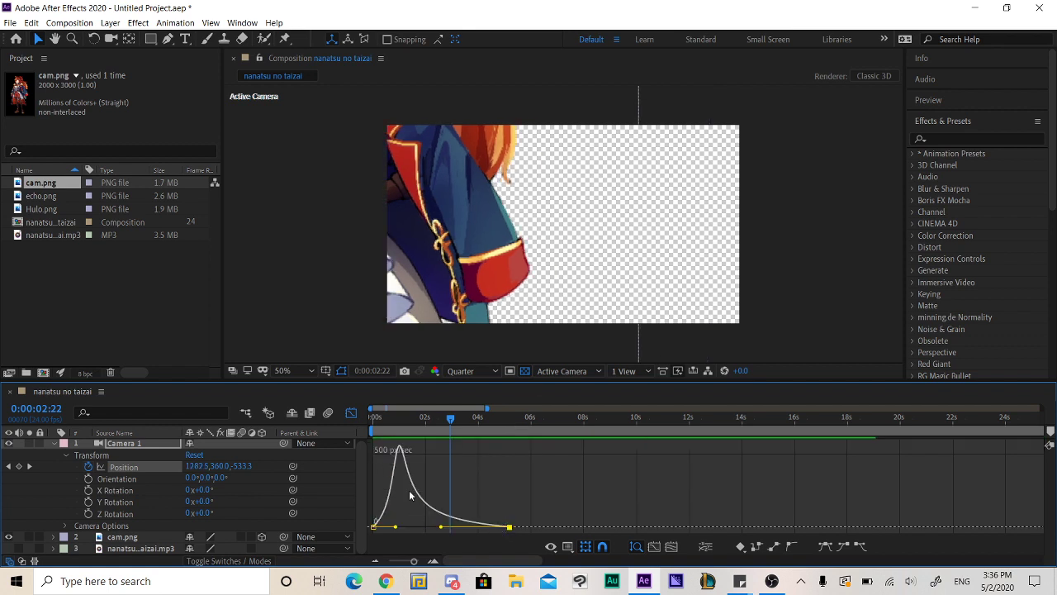
pyautogui.click(355, 417)
pyautogui.click(355, 417)
pyautogui.click(350, 415)
pyautogui.moveTo(419, 423); pyautogui.dragTo(342, 437)
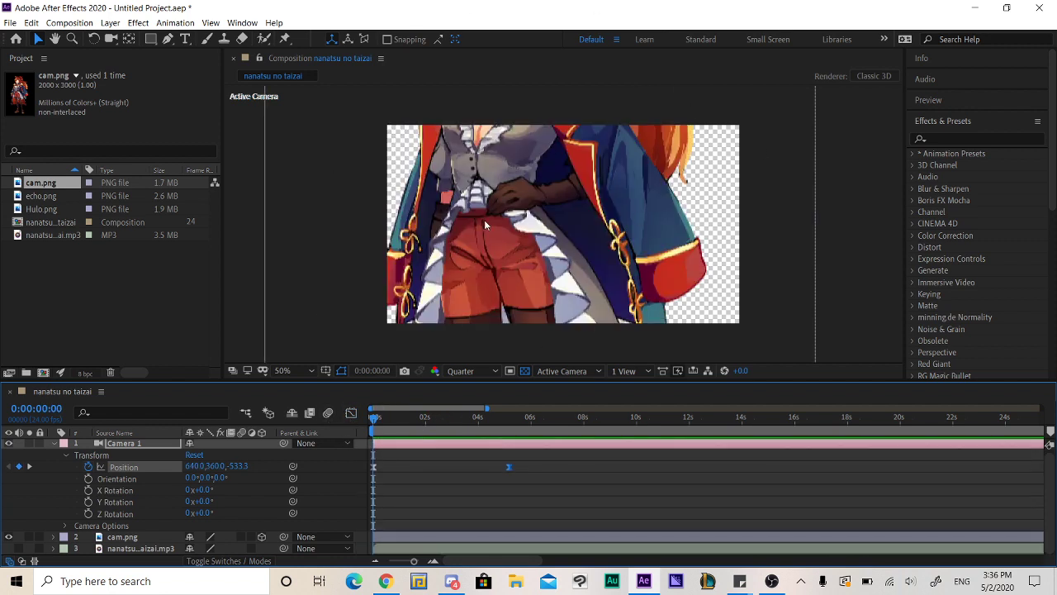
# Import ruins.png from the Videos > CBs > CARPE DM > R1 folder.
pyautogui.rightClick(160, 282)
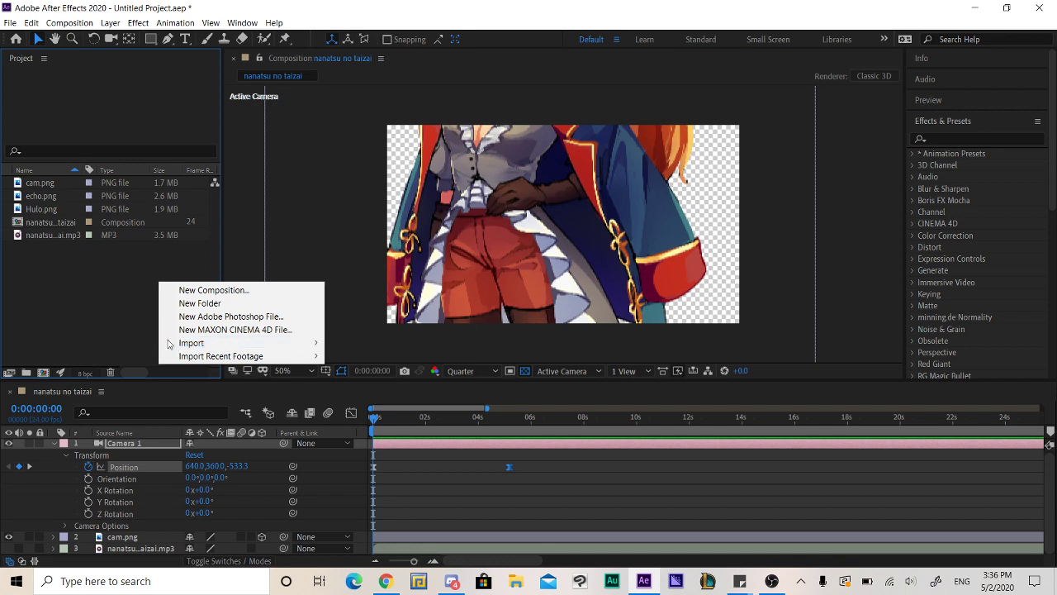
pyautogui.moveTo(195, 345)
pyautogui.click(410, 343)
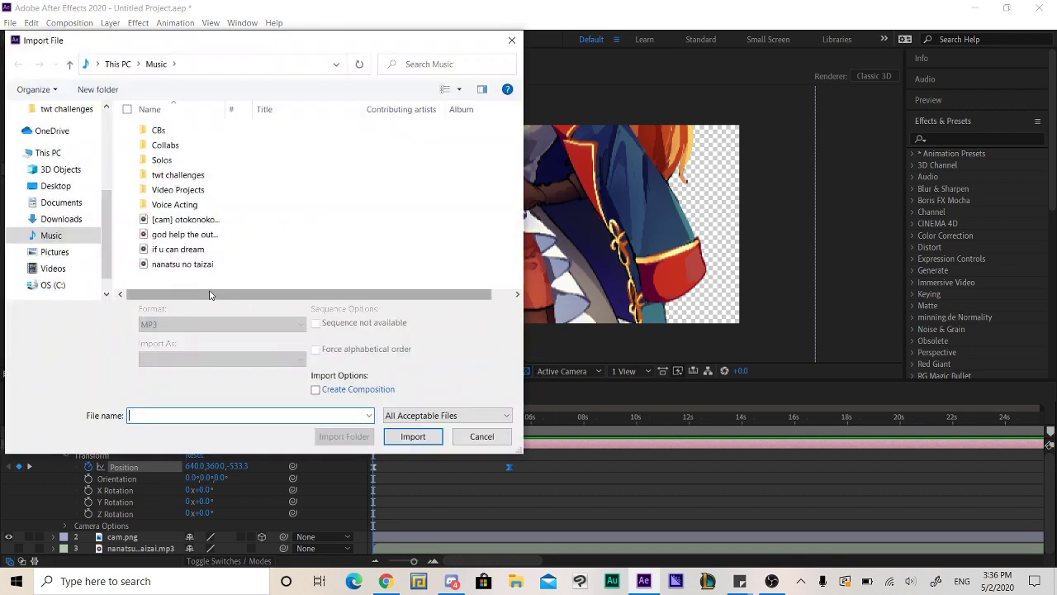
pyautogui.click(55, 269)
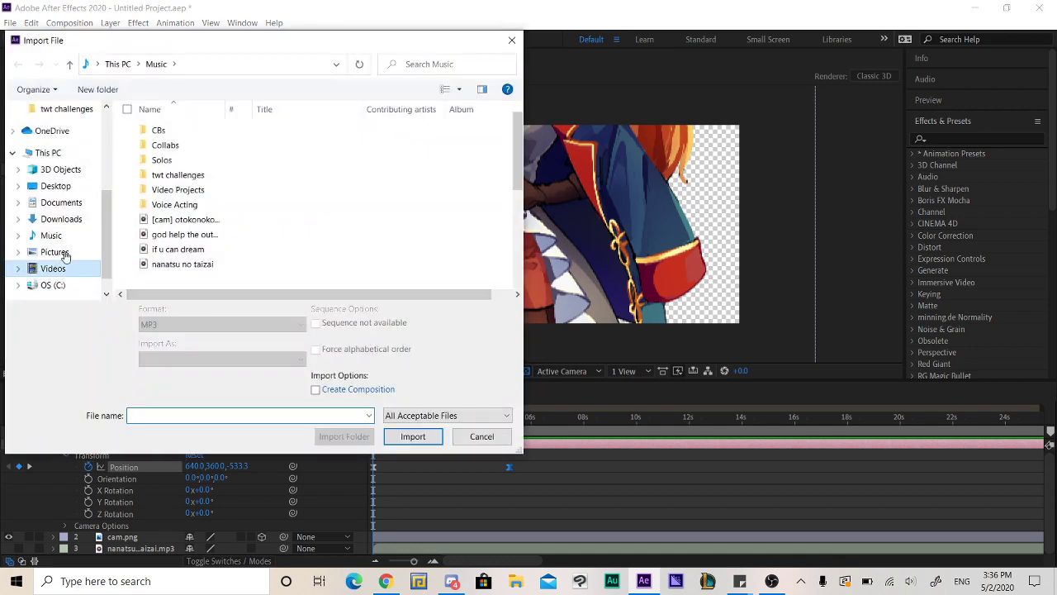
pyautogui.doubleClick(238, 142)
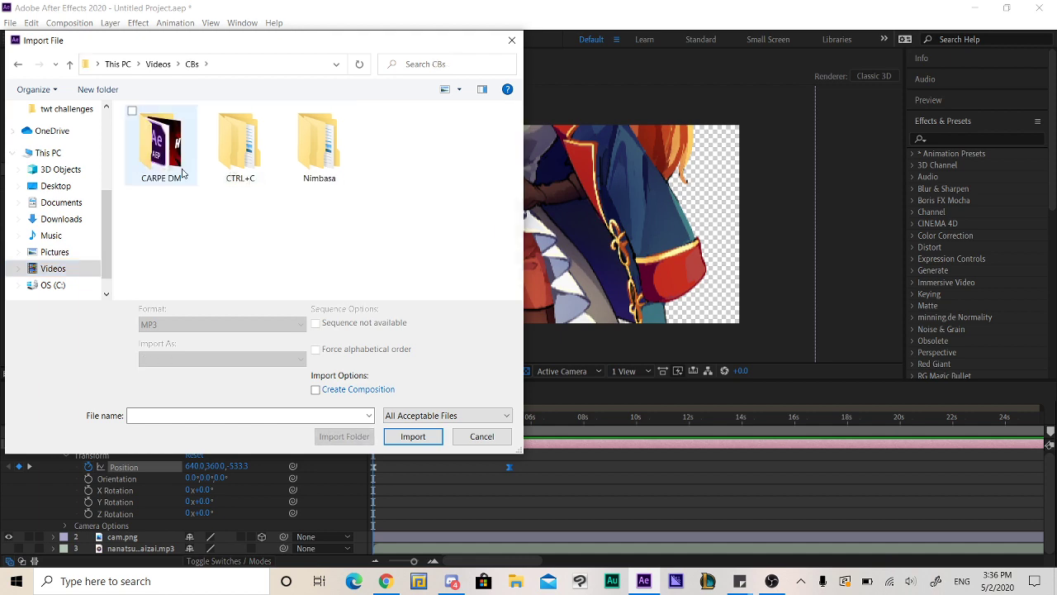
pyautogui.doubleClick(158, 161)
pyautogui.doubleClick(170, 178)
pyautogui.scroll(-5, 312, 261)
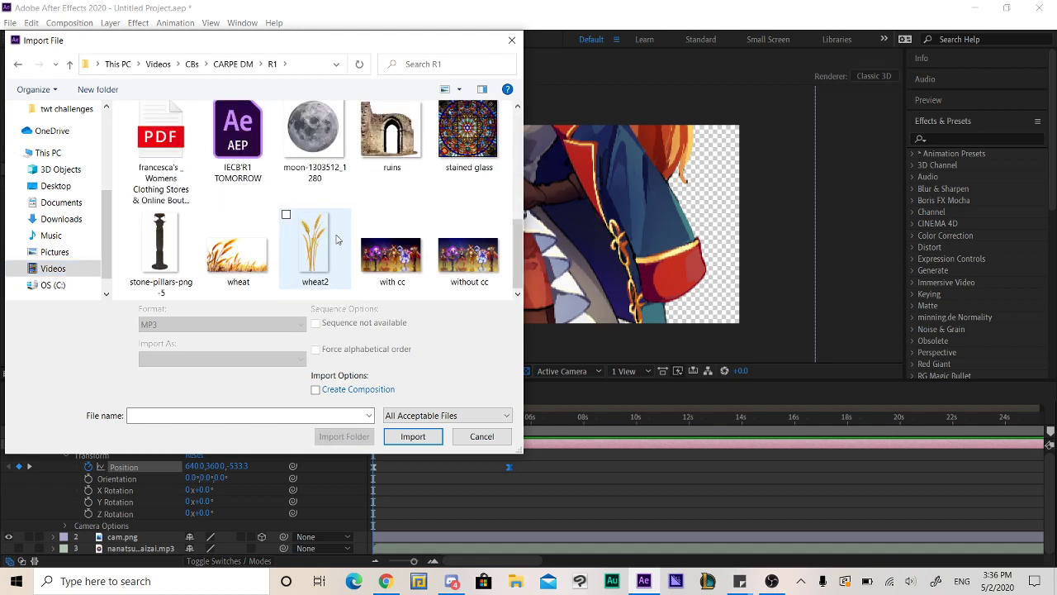
pyautogui.scroll(2, 390, 247)
pyautogui.doubleClick(389, 240)
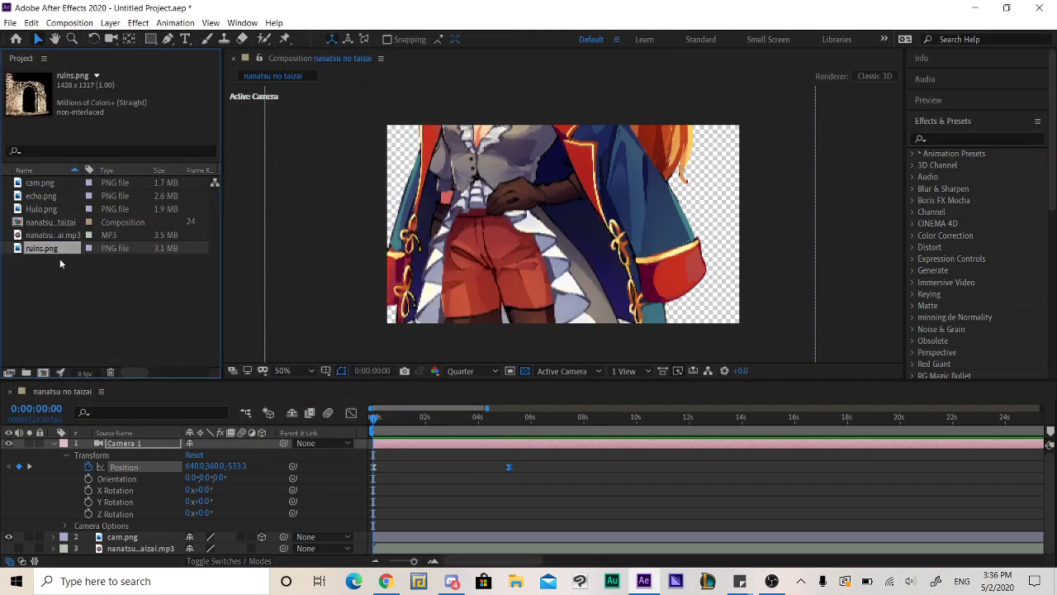
# Place ruins.png in the timeline above cam.png and temporarily hide it.
pyautogui.moveTo(60, 259); pyautogui.dragTo(118, 531)
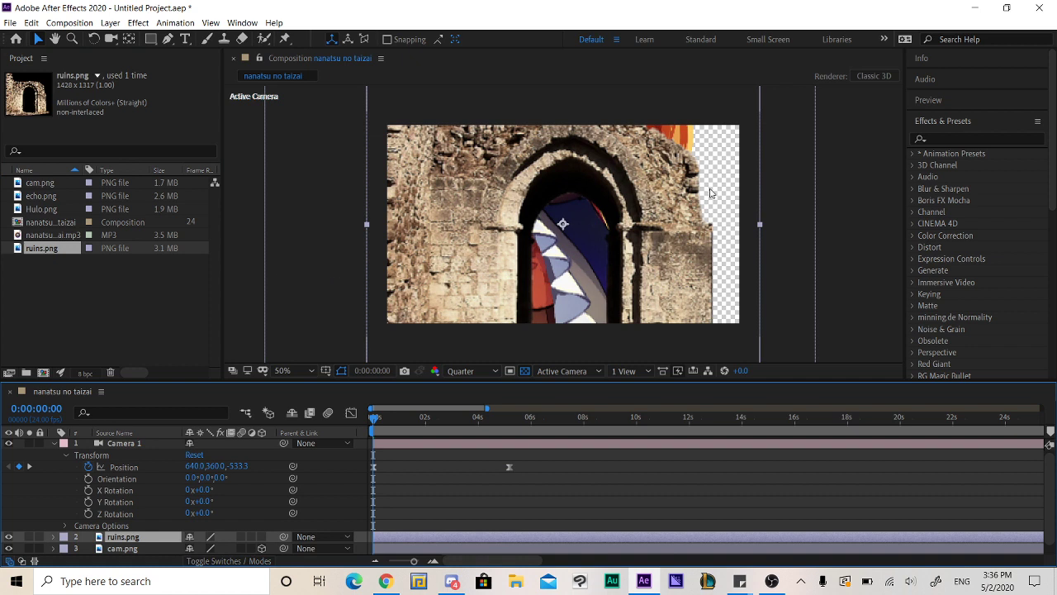
pyautogui.click(627, 371)
pyautogui.click(627, 371)
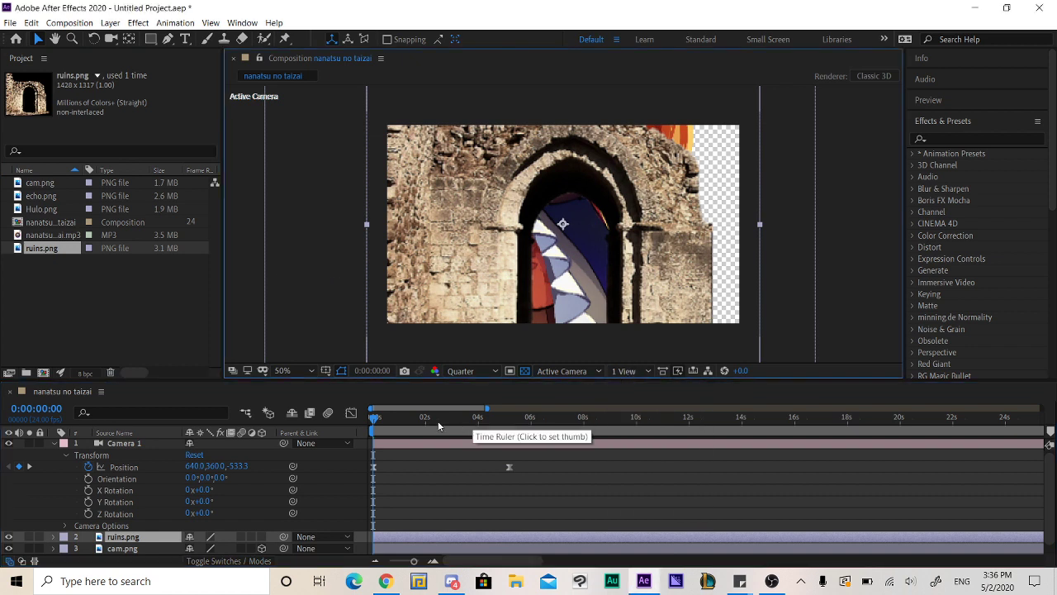
pyautogui.click(8, 537)
pyautogui.scroll(-1, 116, 545)
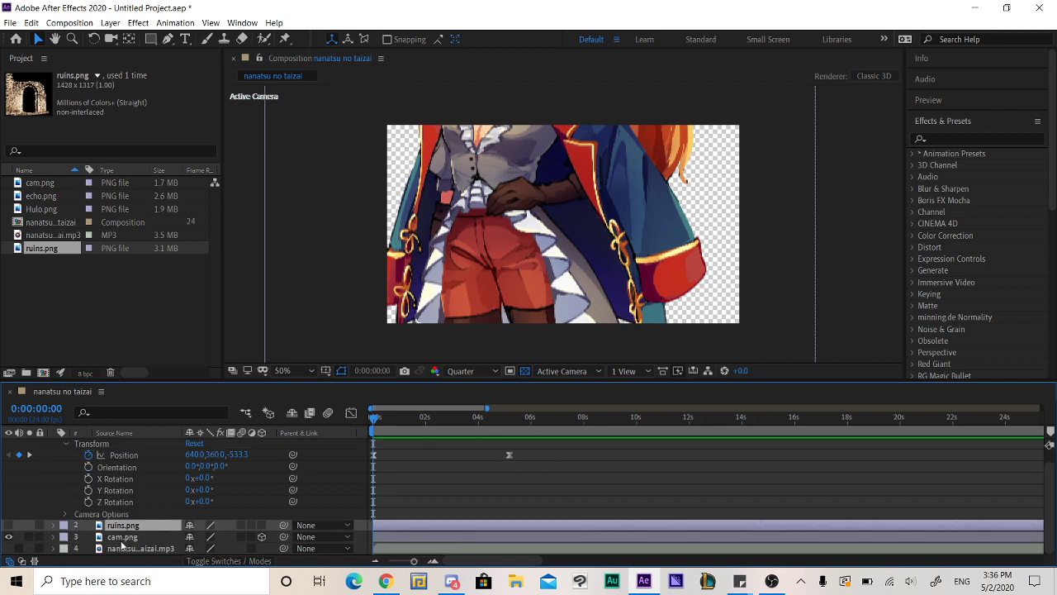
# Set cam.png's Scale to 43%.
pyautogui.click(119, 538)
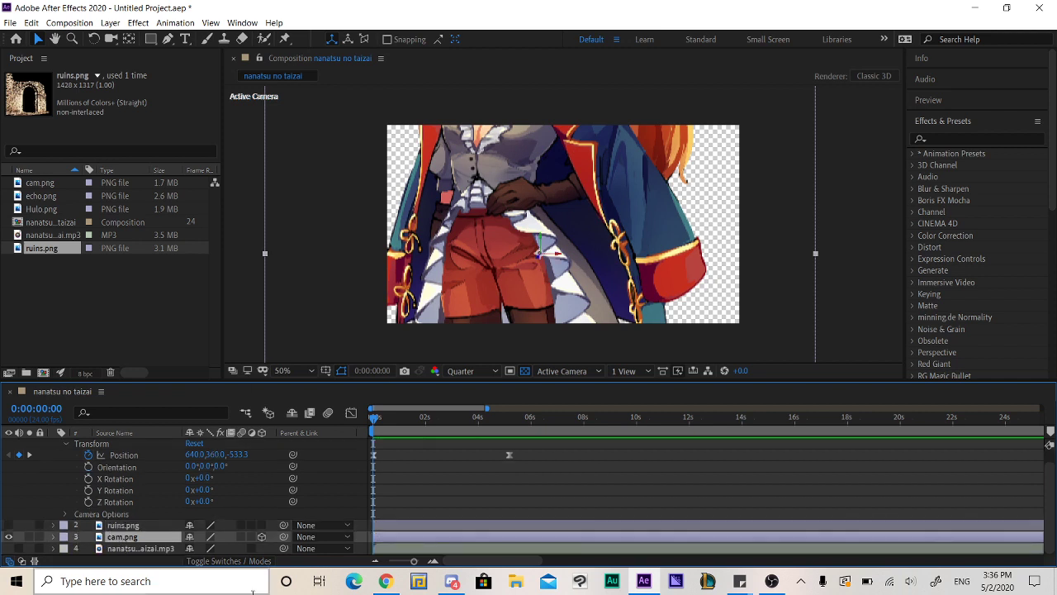
pyautogui.click(52, 537)
pyautogui.click(64, 514)
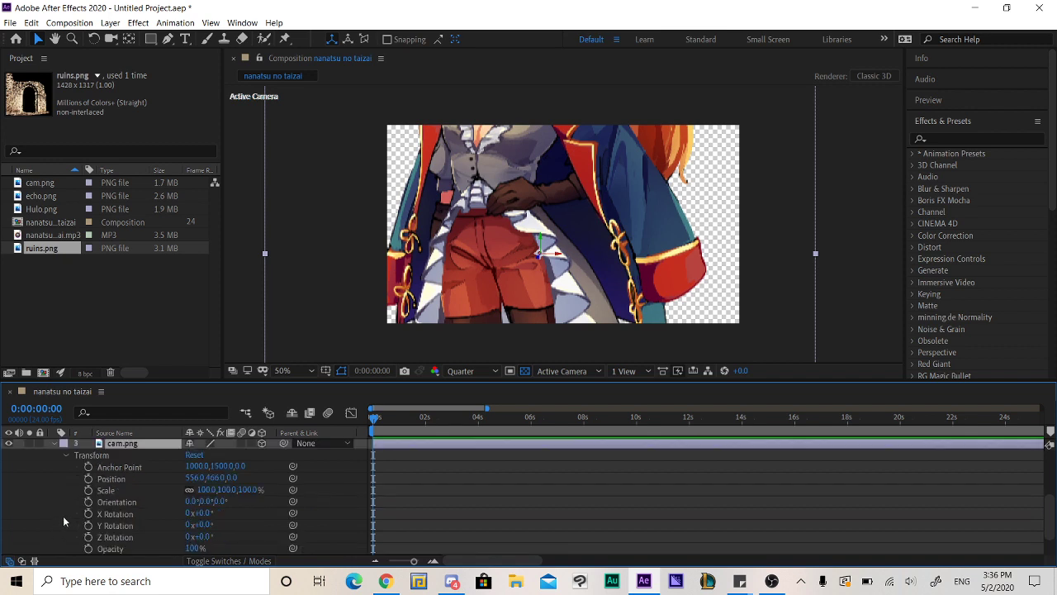
pyautogui.scroll(-1, 65, 515)
pyautogui.scroll(1, 112, 502)
pyautogui.moveTo(250, 489); pyautogui.dragTo(213, 500)
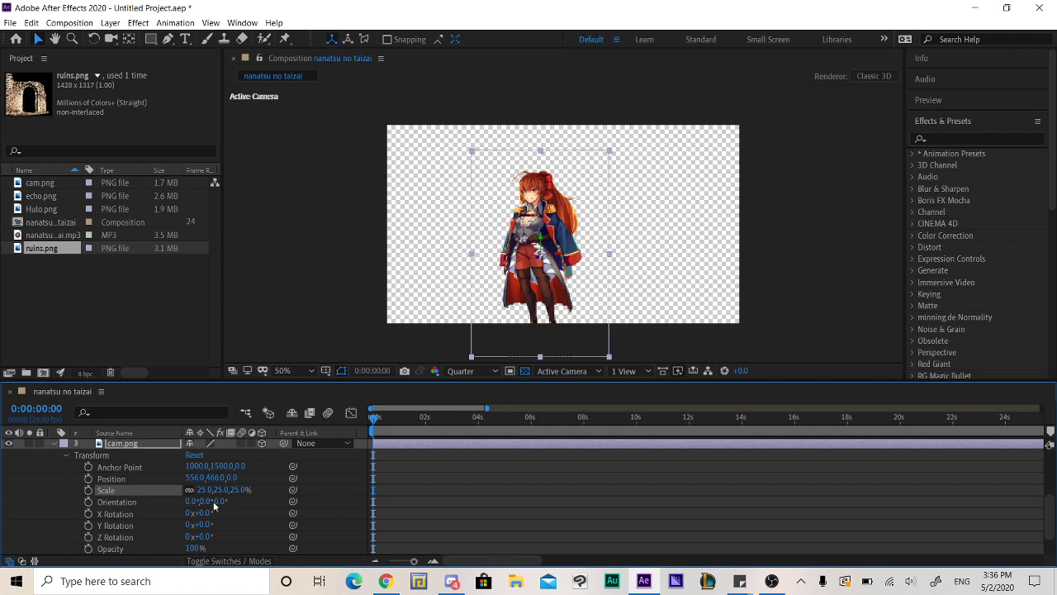
pyautogui.scroll(1, 111, 499)
pyautogui.hotkey('ctrl', 'z')
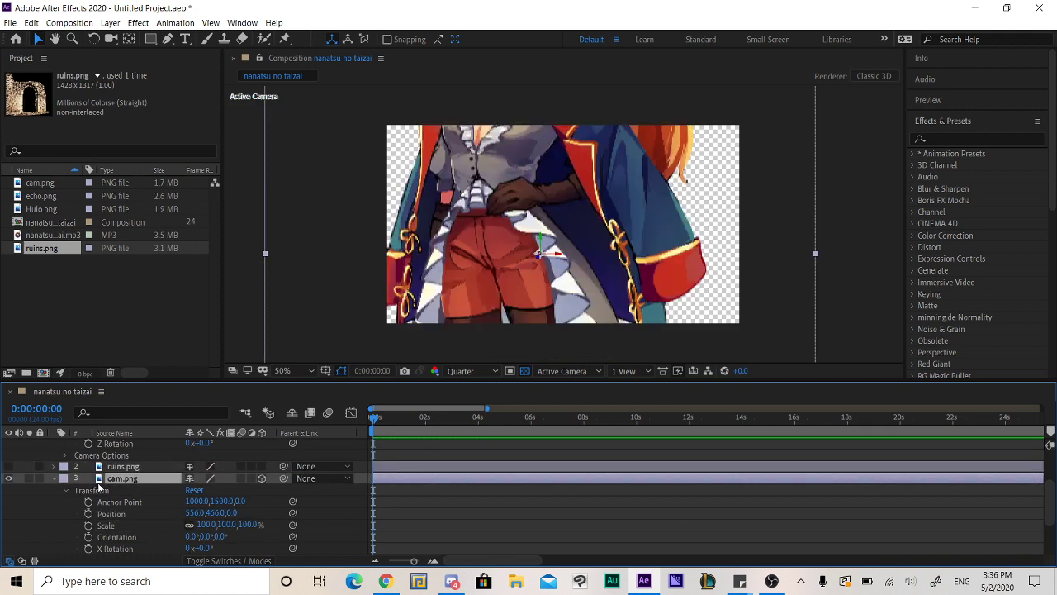
pyautogui.press('s')
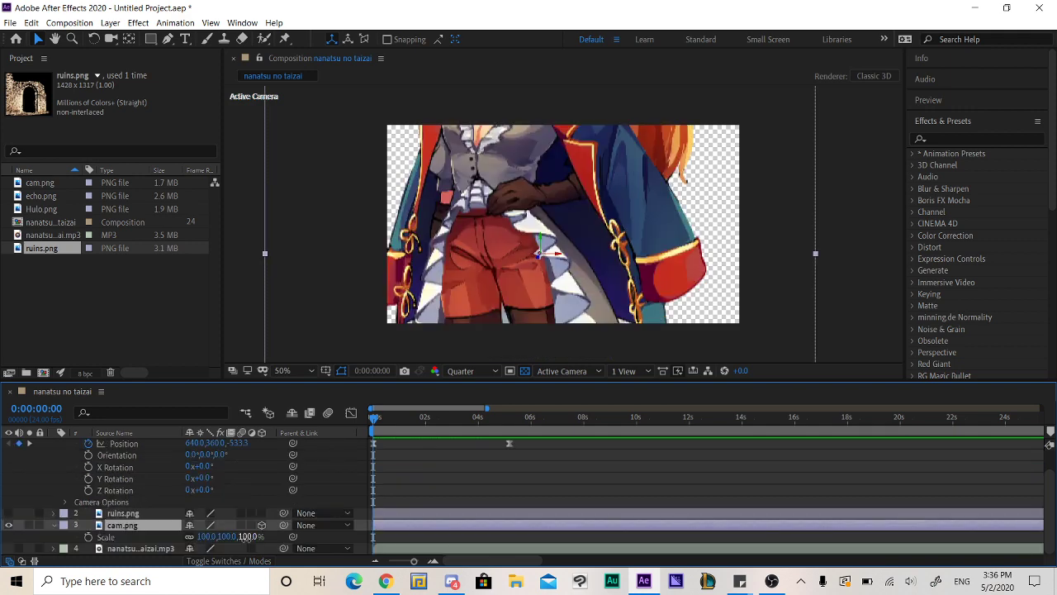
pyautogui.moveTo(241, 539); pyautogui.dragTo(182, 457)
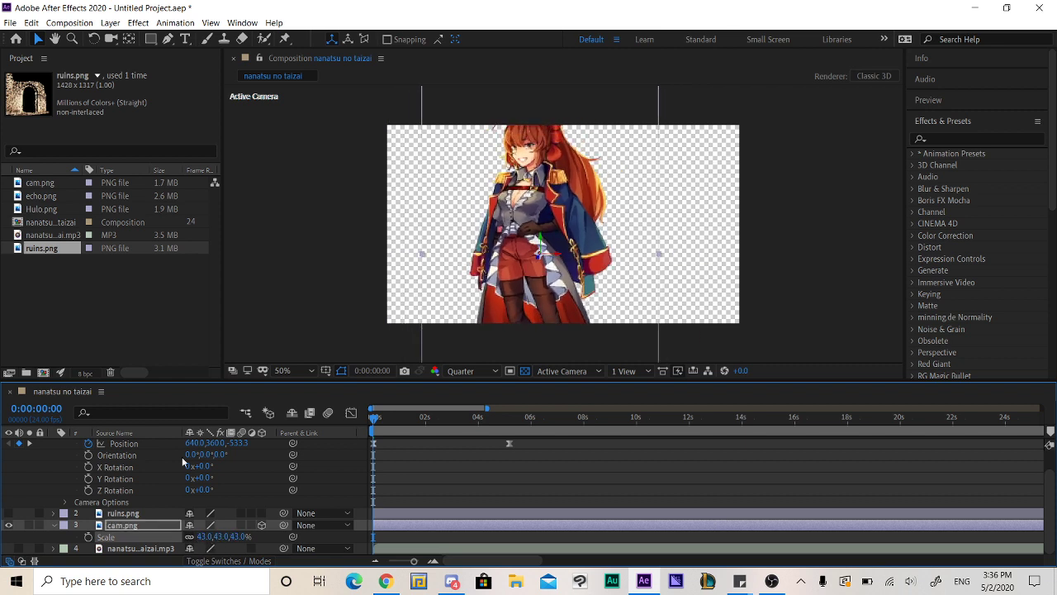
# Unhide ruins.png, enable its 3D Layer switch, and preview the camera move.
pyautogui.click(9, 513)
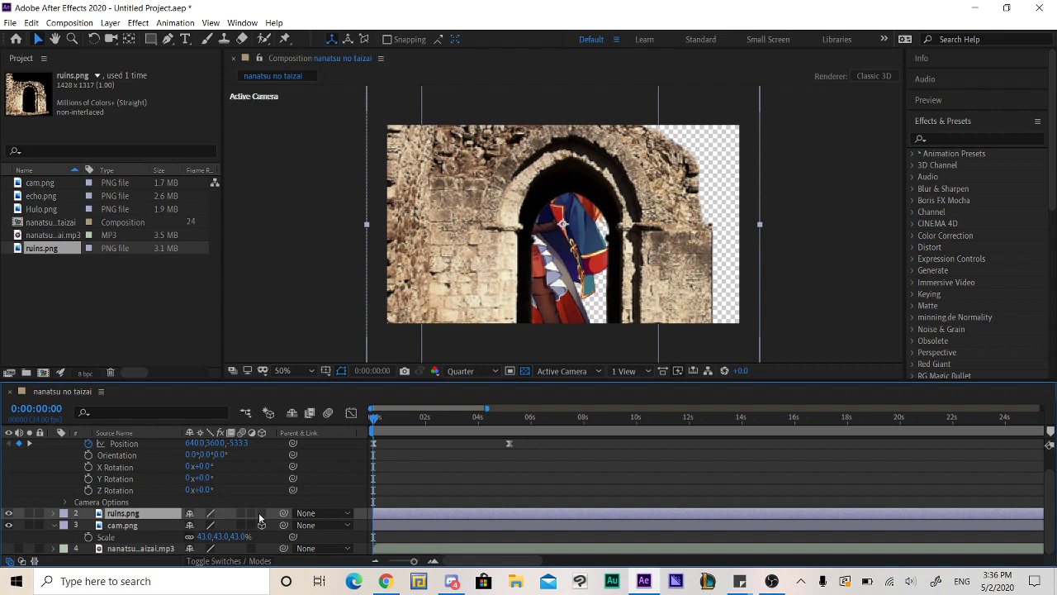
pyautogui.moveTo(392, 432); pyautogui.dragTo(363, 439)
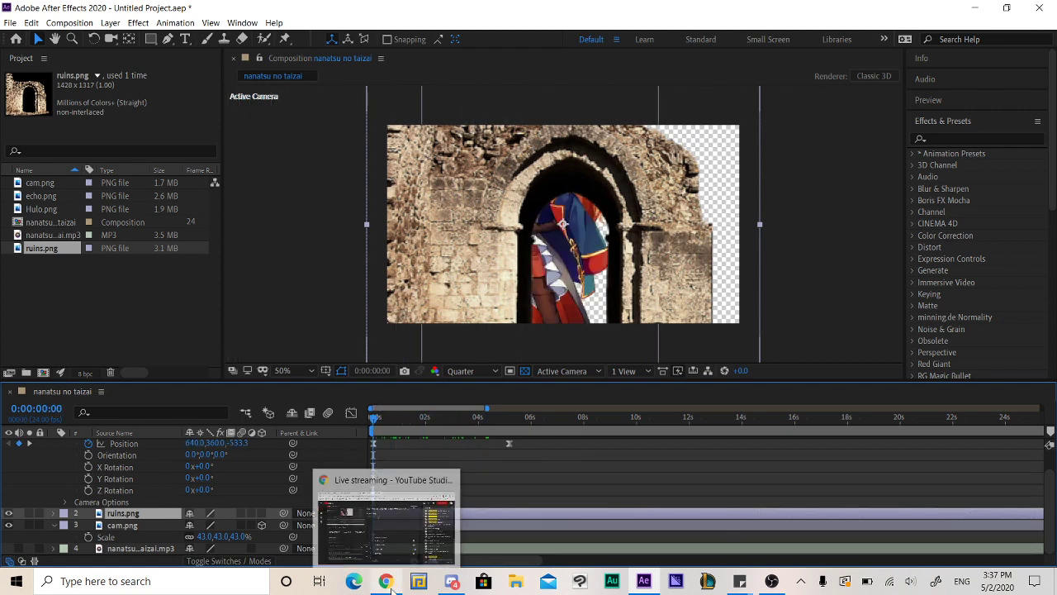
pyautogui.click(386, 582)
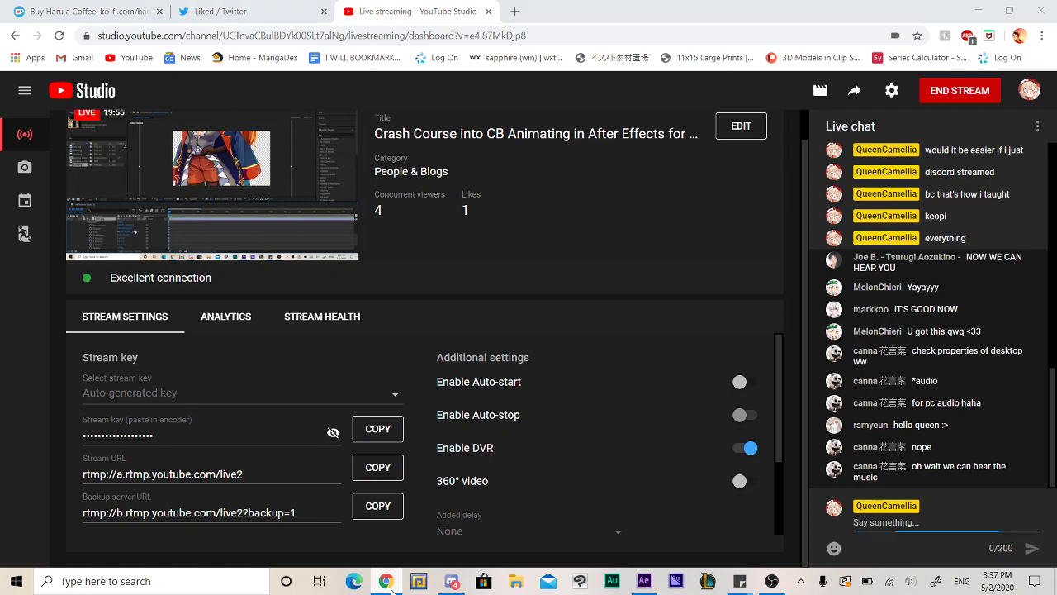
pyautogui.click(388, 583)
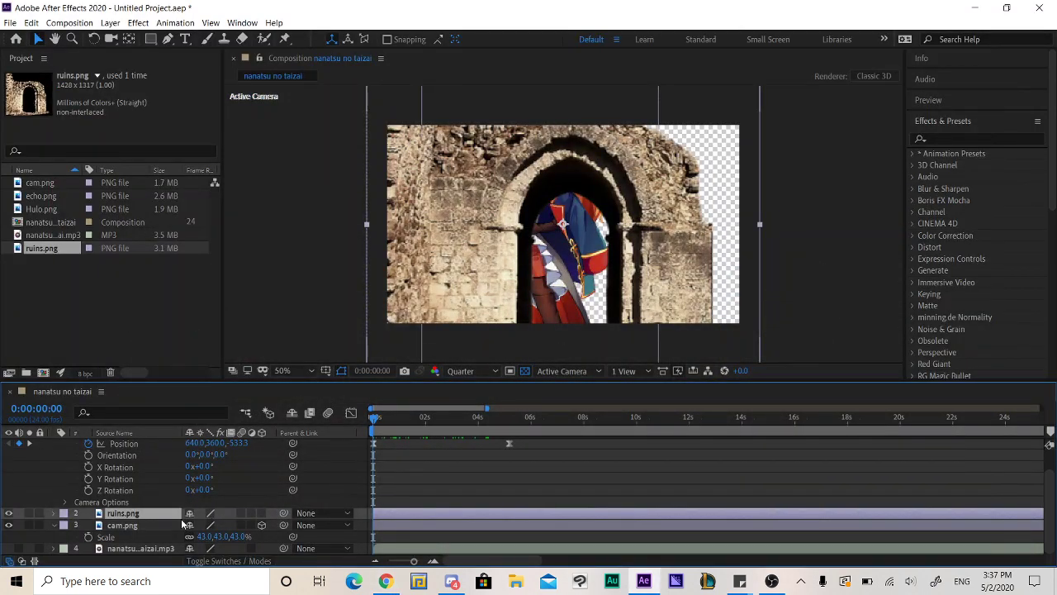
pyautogui.click(261, 512)
pyautogui.press('space')
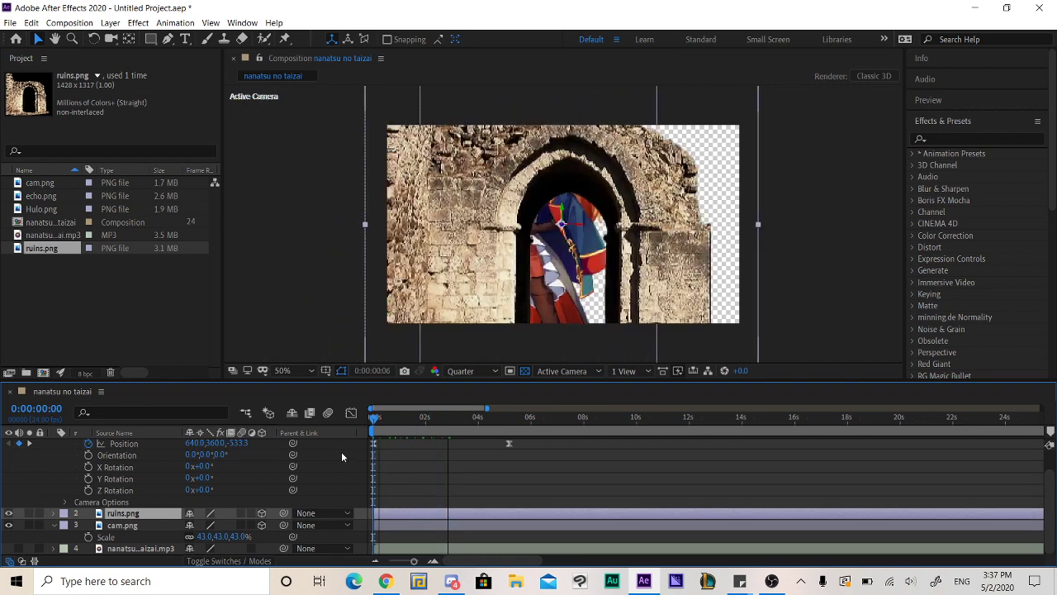
pyautogui.press('space')
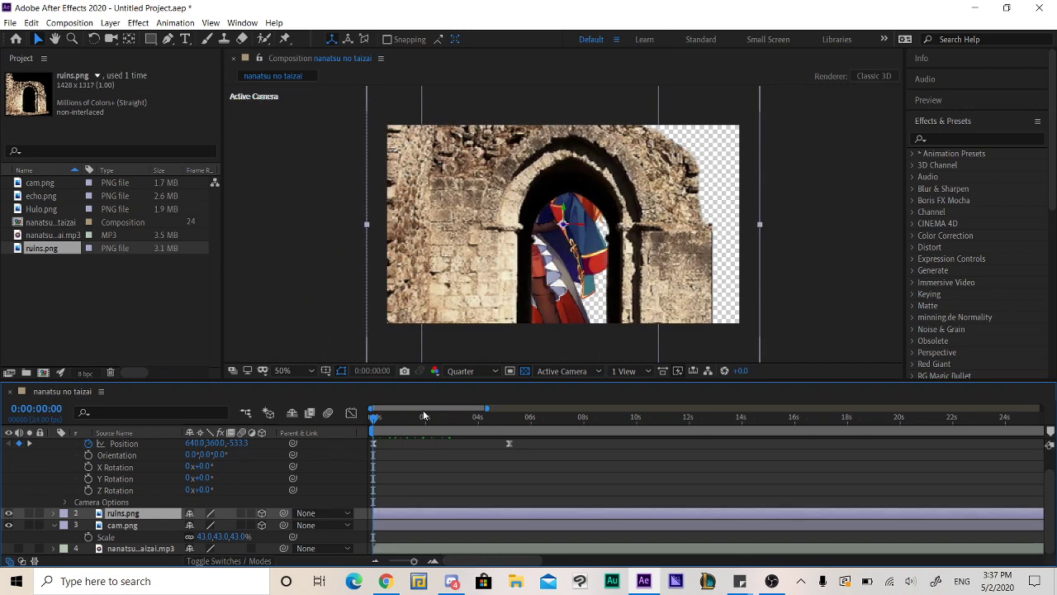
# Drag the cam character to the right in the Composition viewer.
pyautogui.click(623, 371)
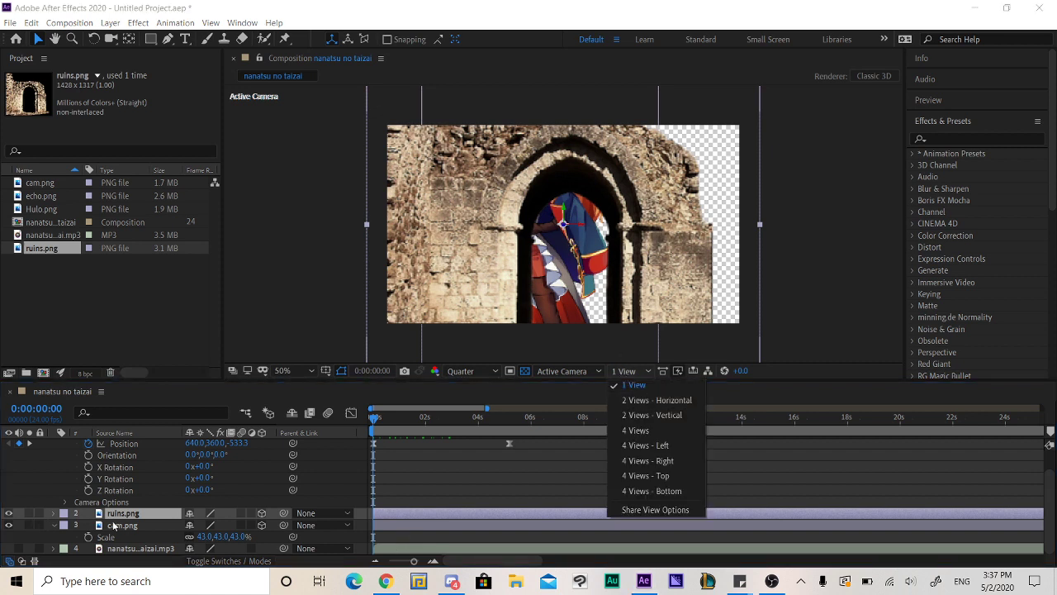
pyautogui.click(569, 266)
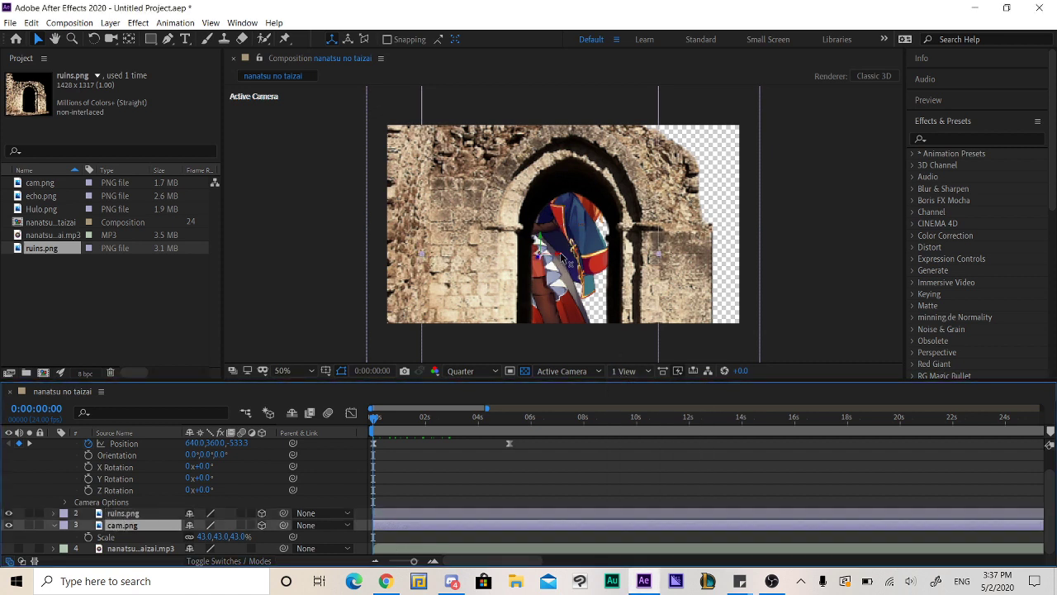
pyautogui.moveTo(565, 263); pyautogui.dragTo(666, 268)
pyautogui.click(126, 513)
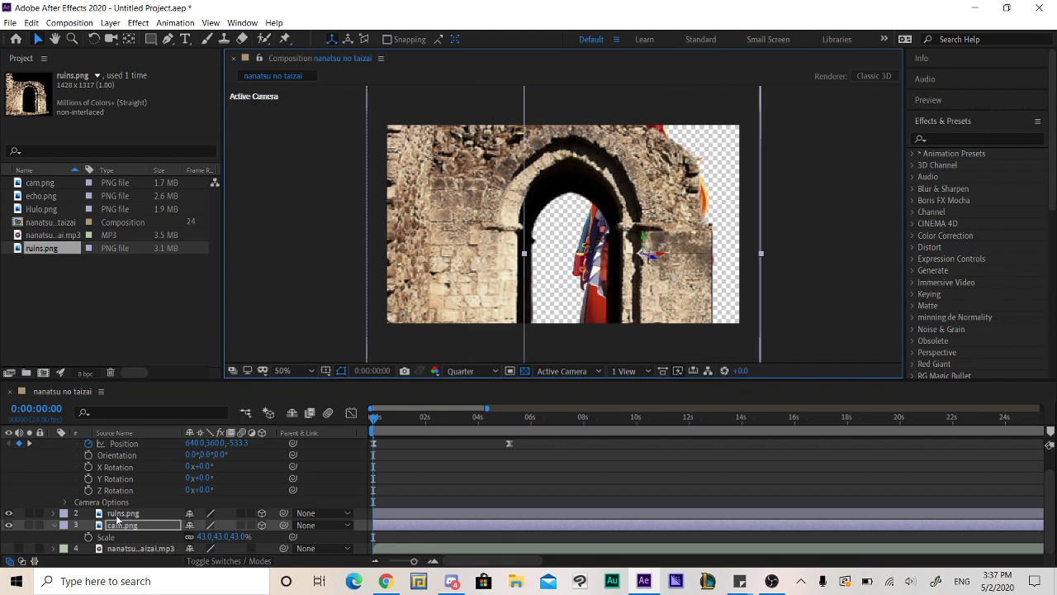
# Split the viewer into Top and Active Camera views and pull the camera back in Top view.
pyautogui.click(618, 373)
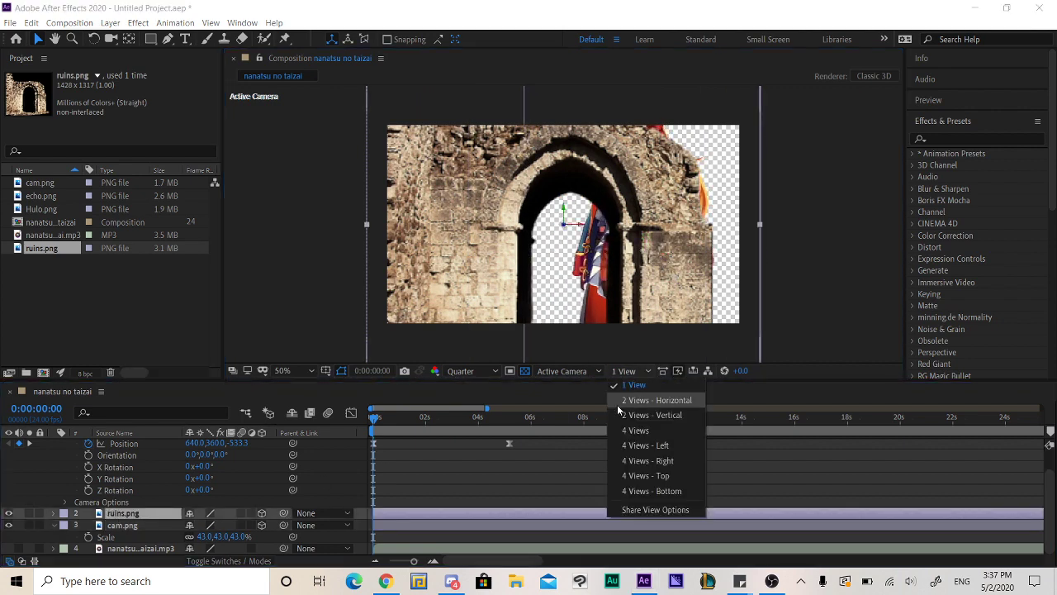
pyautogui.click(617, 402)
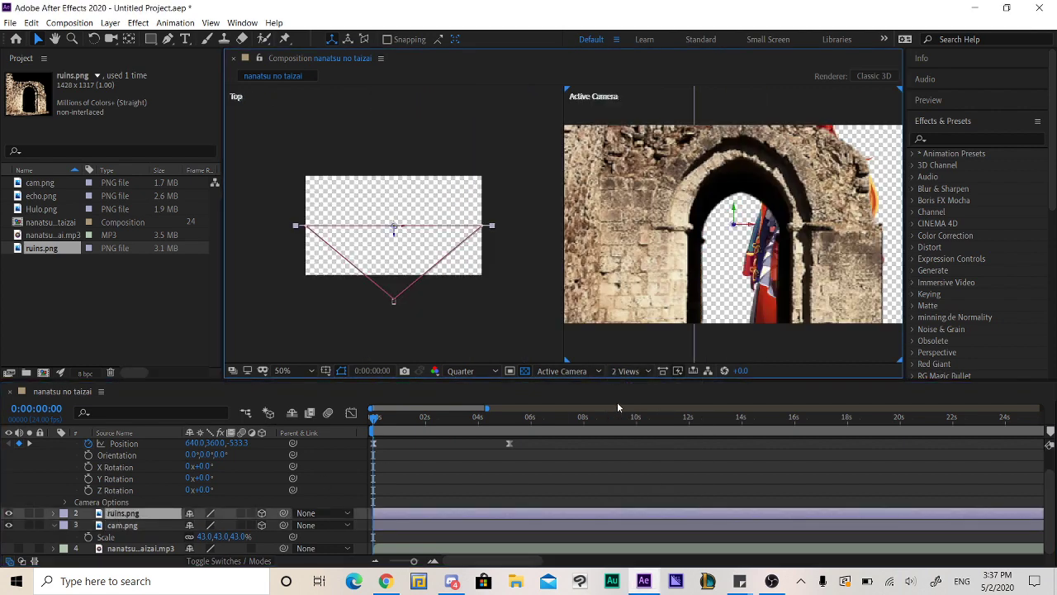
pyautogui.click(393, 304)
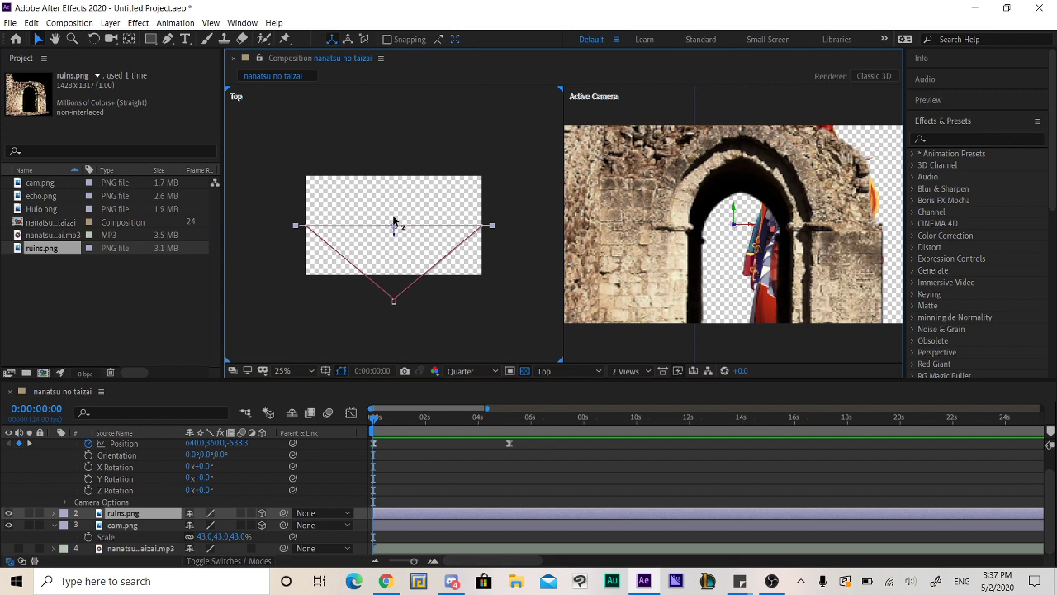
pyautogui.moveTo(394, 233); pyautogui.dragTo(339, 172)
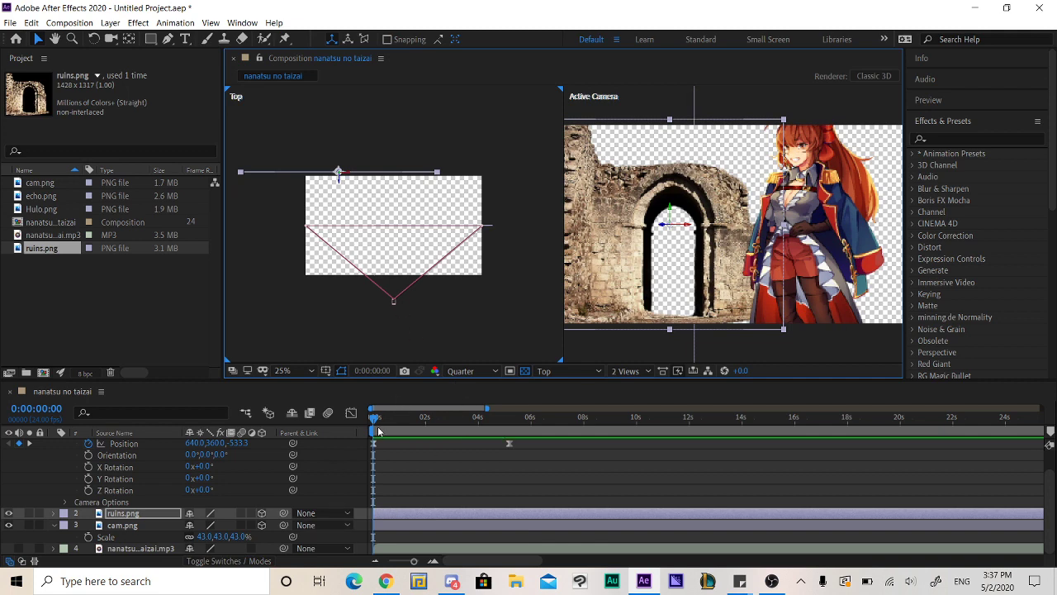
# Scrub and play back the camera pan, then open the viewer layout dropdown.
pyautogui.moveTo(380, 433); pyautogui.dragTo(425, 446)
pyautogui.press('space')
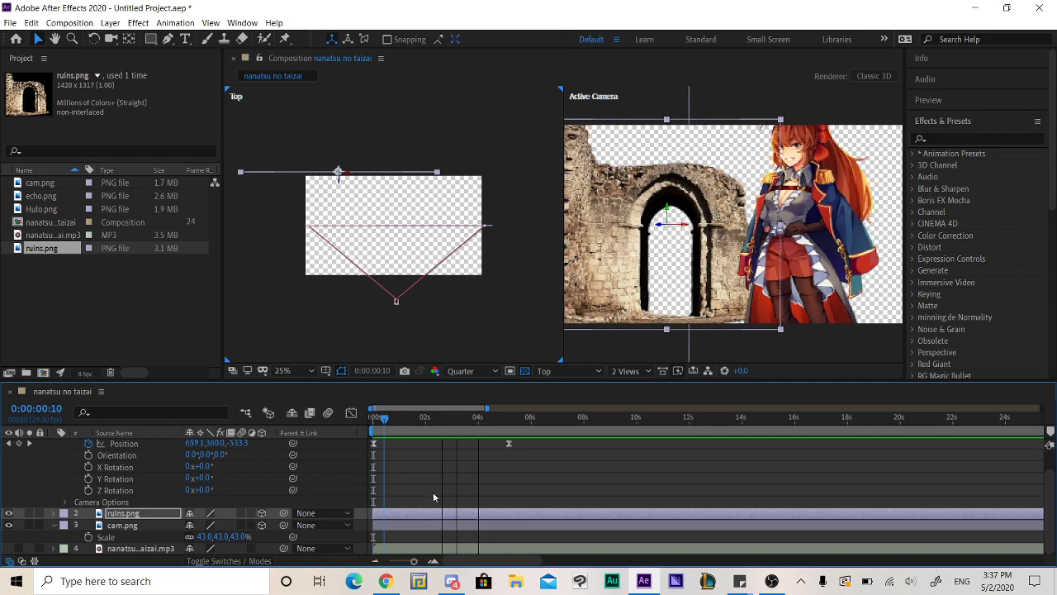
pyautogui.press('space')
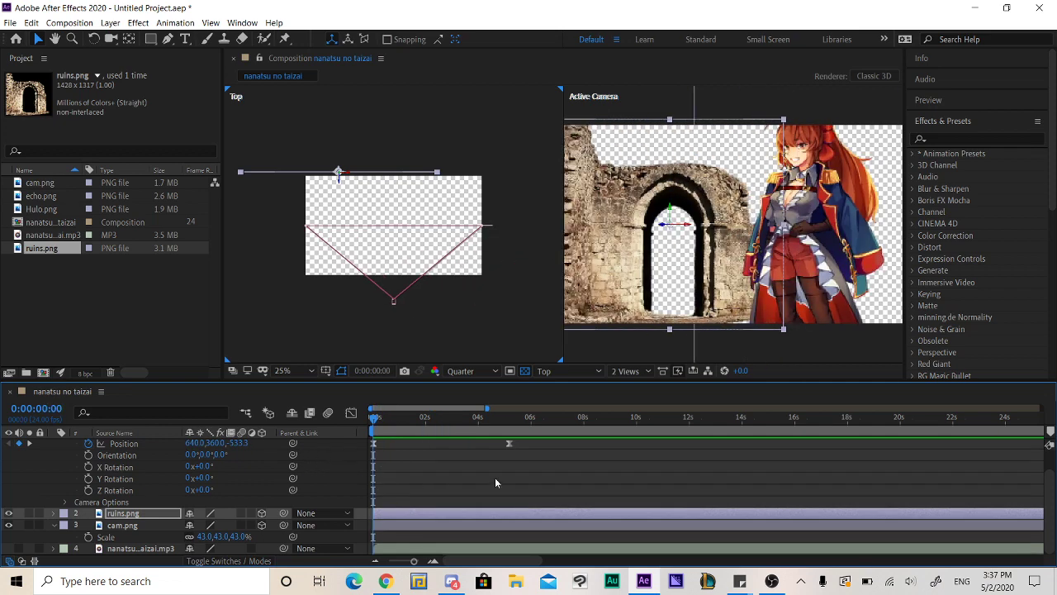
pyautogui.click(626, 370)
pyautogui.click(623, 382)
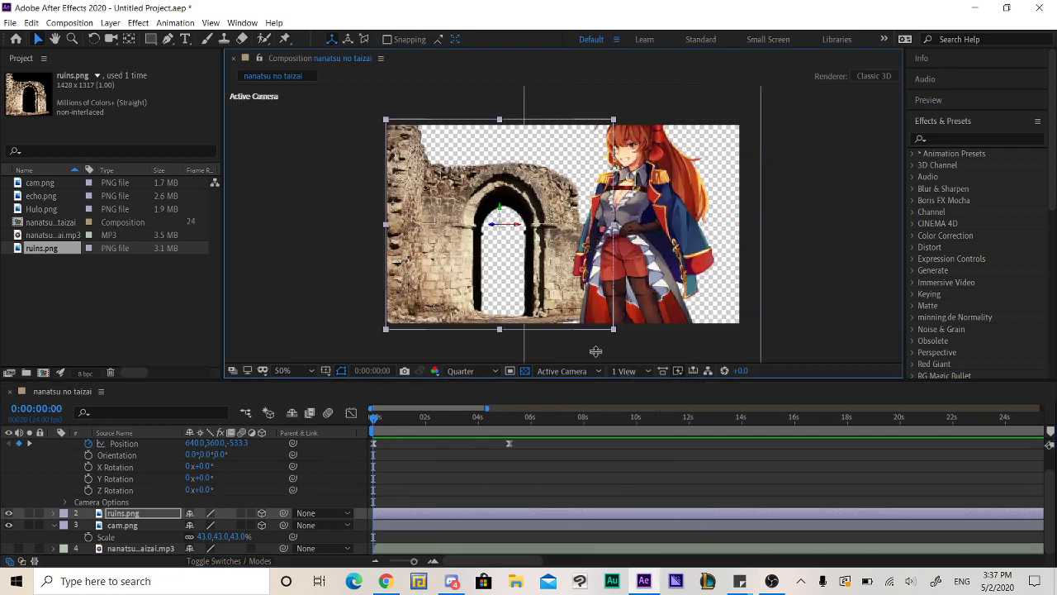
pyautogui.scroll(6, 594, 271)
pyautogui.scroll(-4, 594, 266)
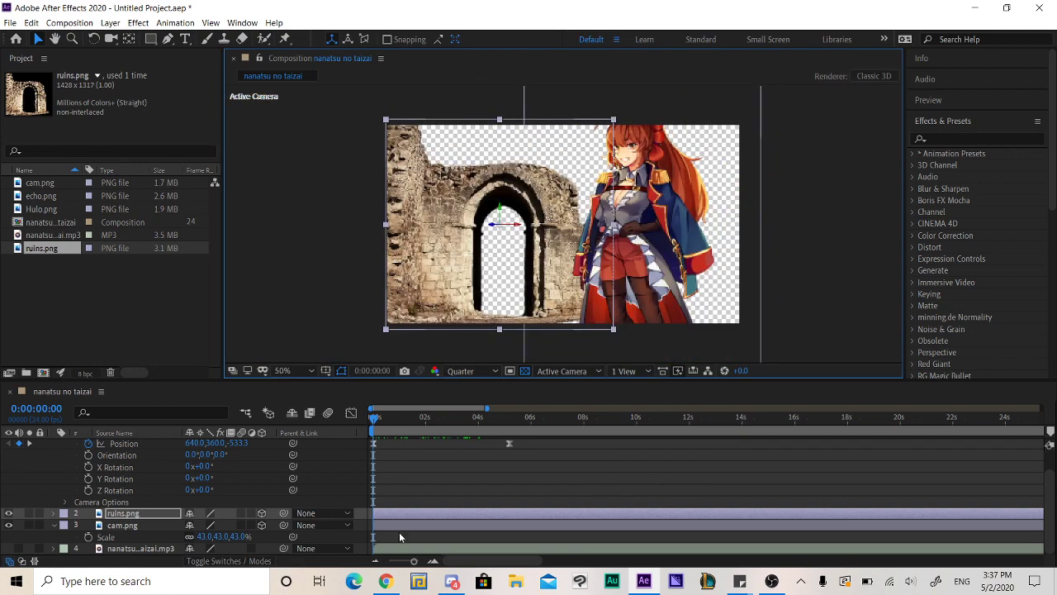
pyautogui.click(385, 580)
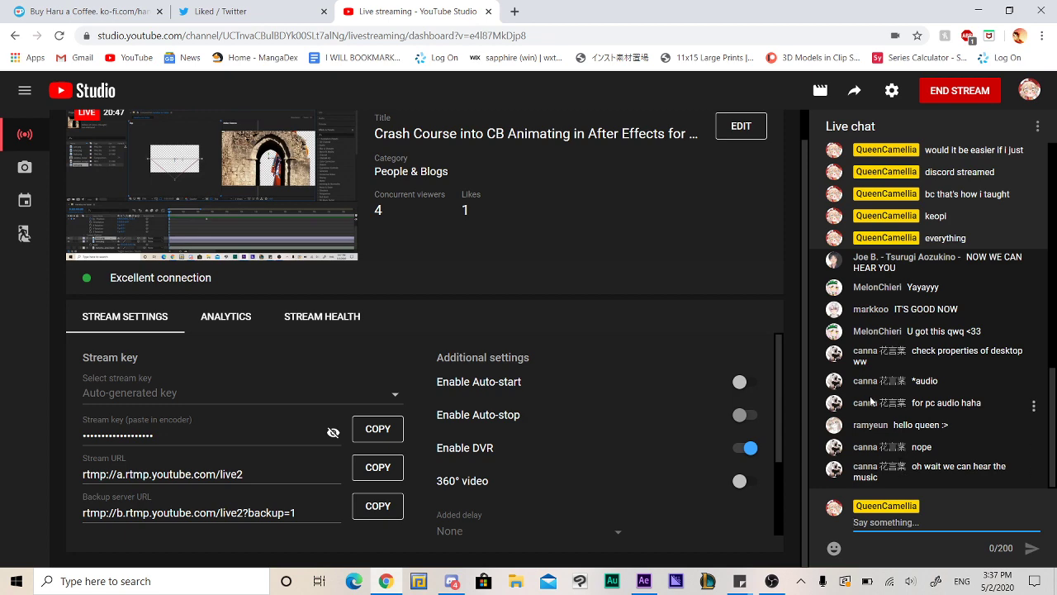
pyautogui.click(646, 578)
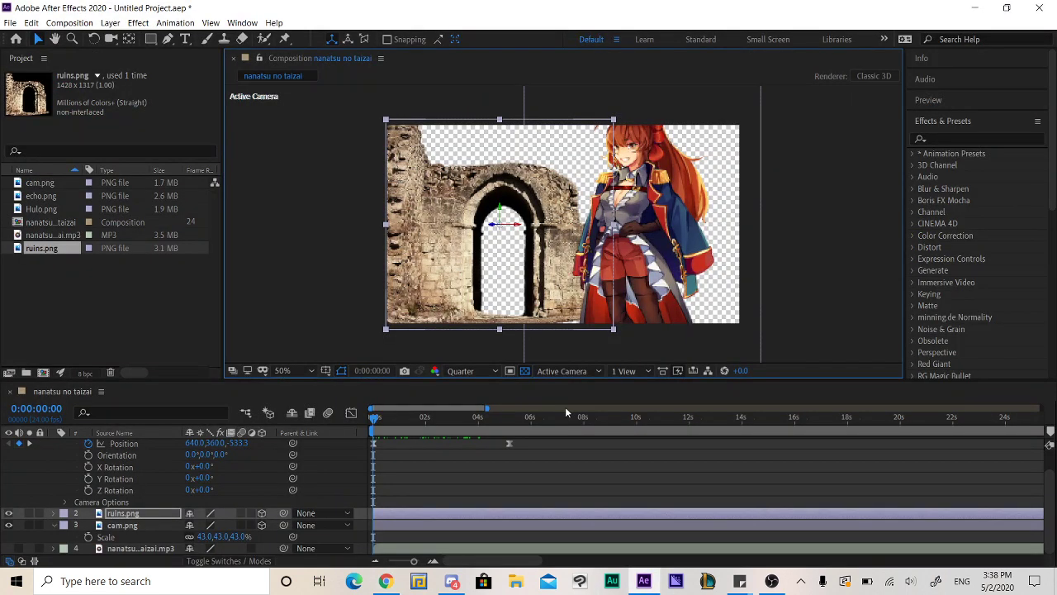
pyautogui.press('space')
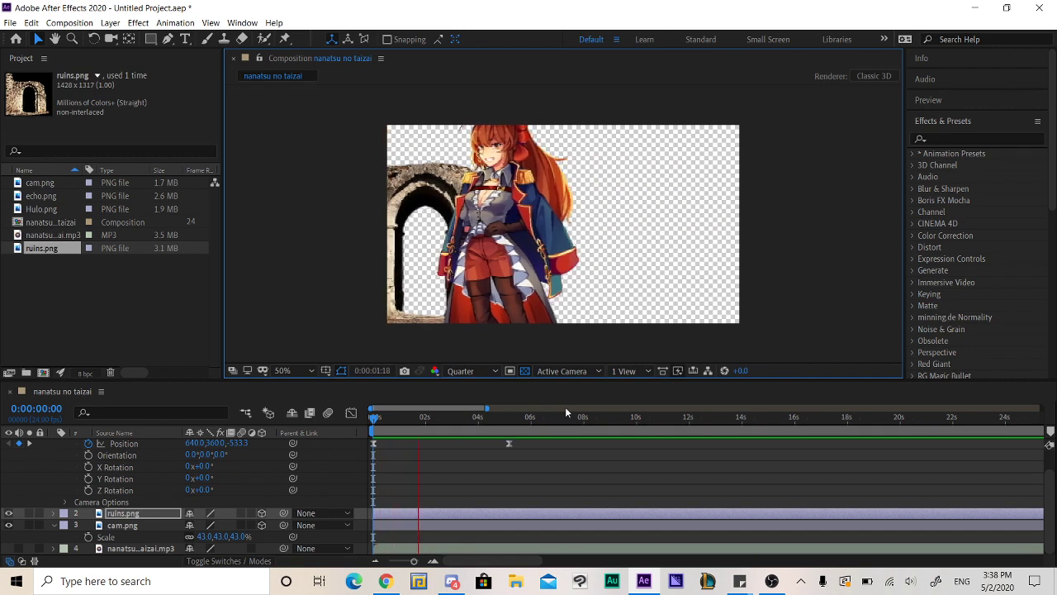
pyautogui.press('space')
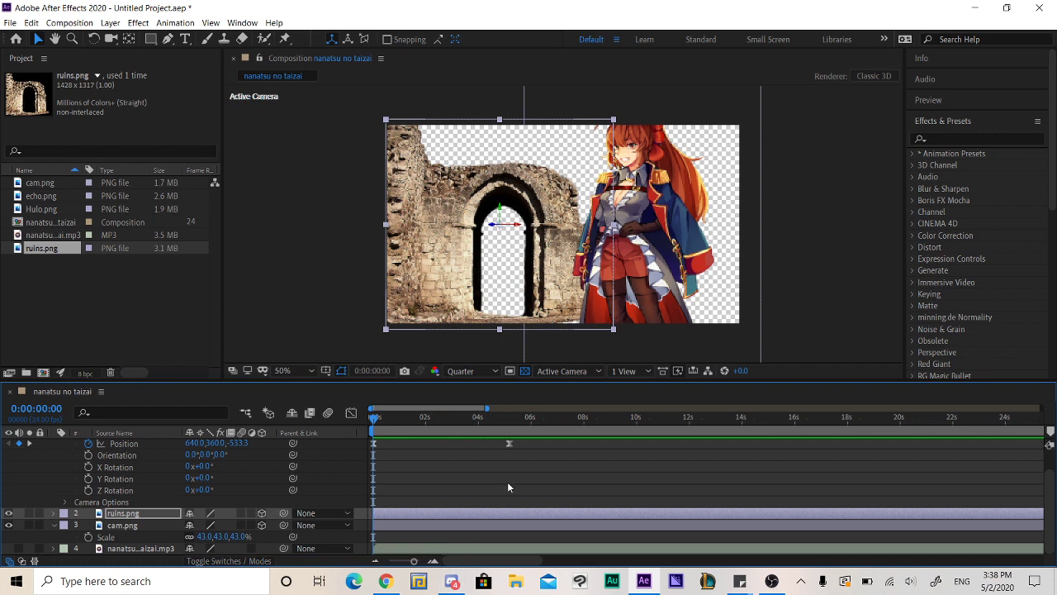
pyautogui.click(529, 478)
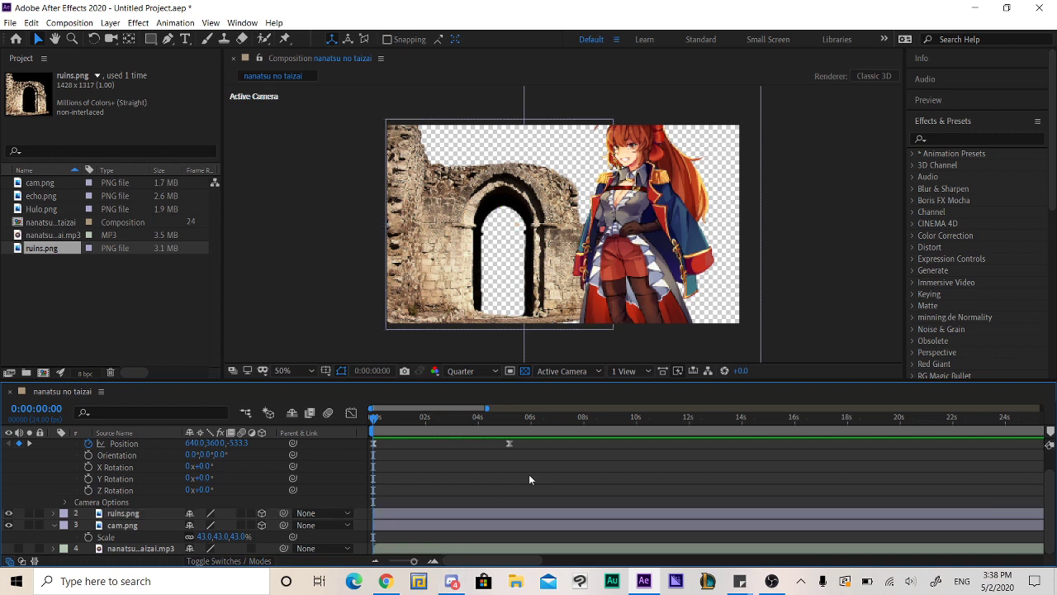
pyautogui.scroll(2, 530, 477)
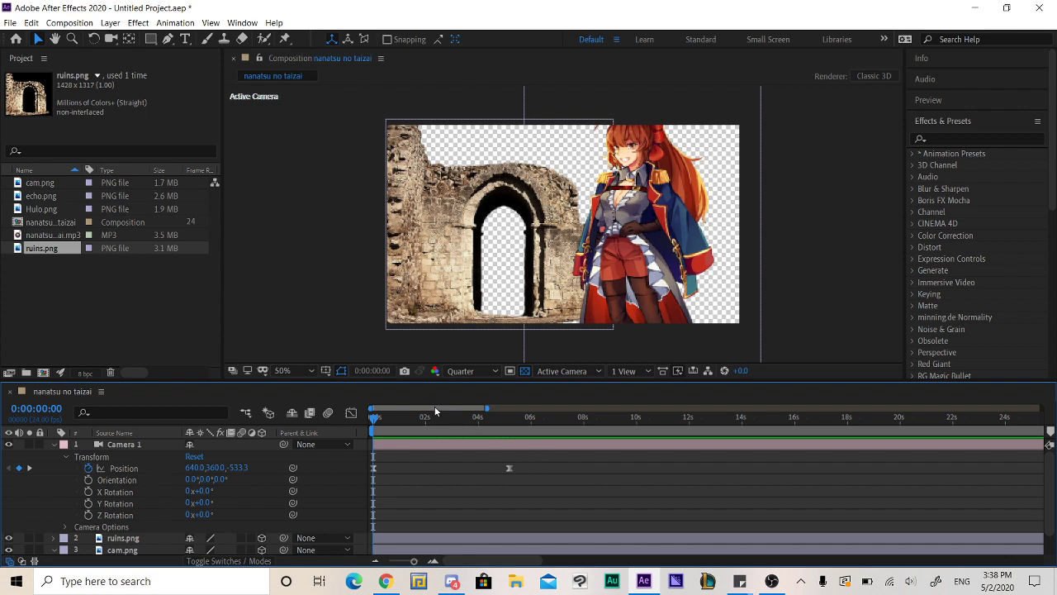
pyautogui.click(418, 420)
pyautogui.moveTo(424, 428); pyautogui.dragTo(318, 414)
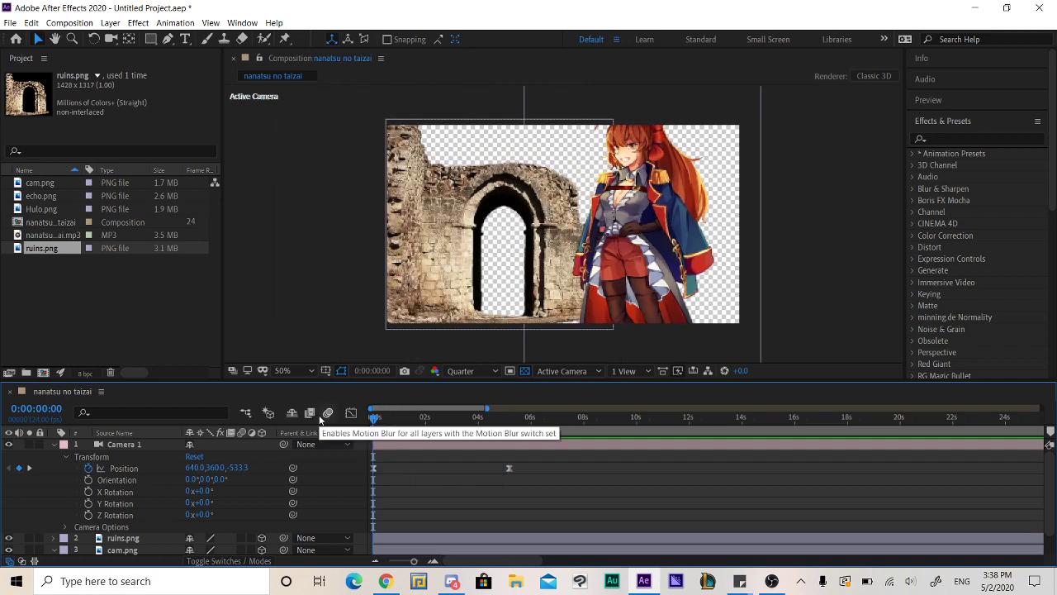
# Add echo.png from the Project panel to the composition timeline.
pyautogui.click(46, 196)
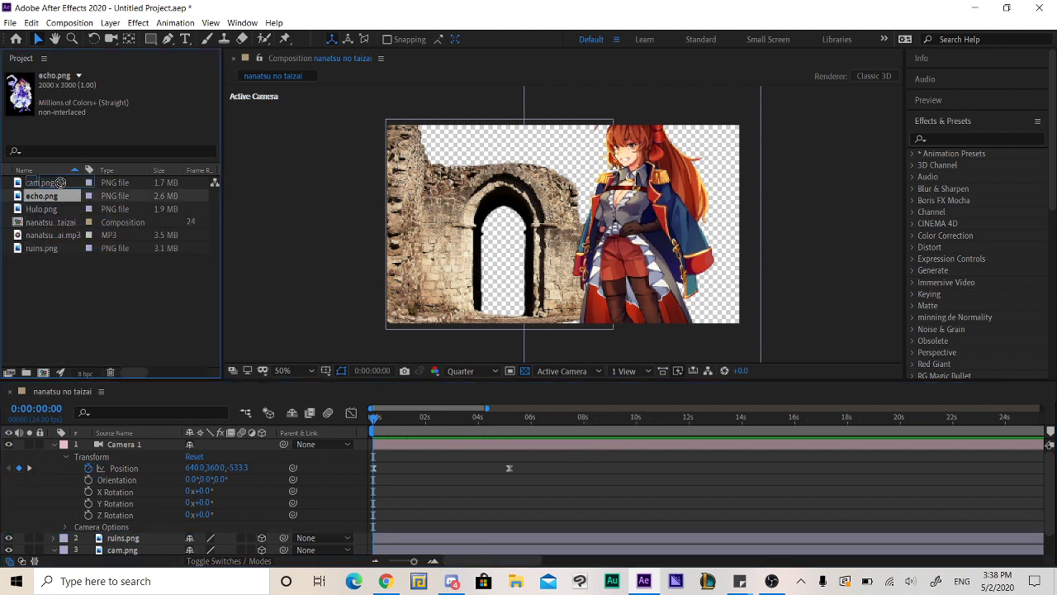
pyautogui.click(160, 455)
pyautogui.click(160, 449)
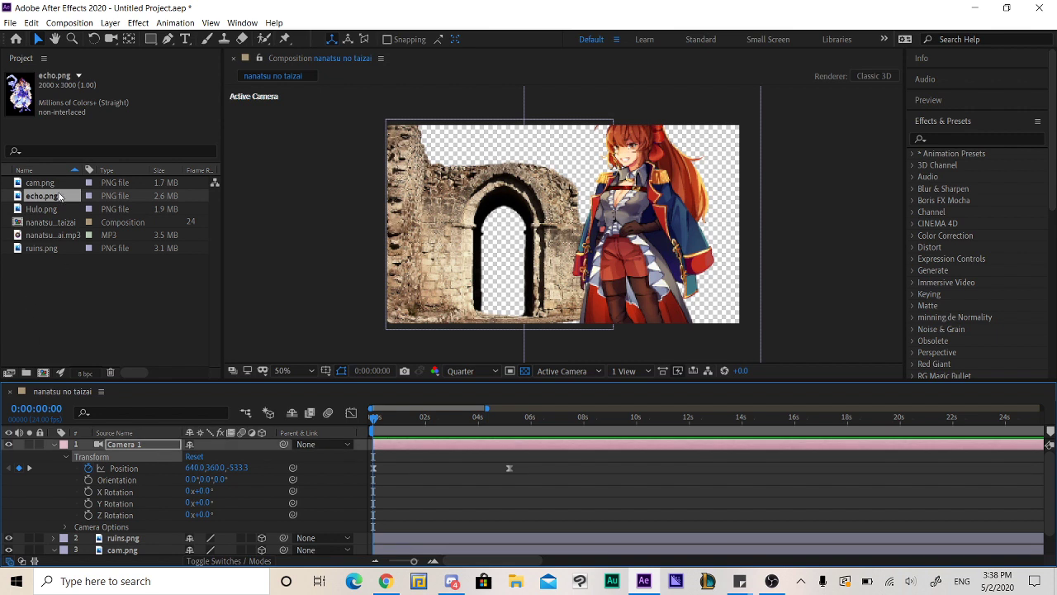
pyautogui.moveTo(60, 196); pyautogui.dragTo(158, 545)
# Turn on the 3D Layer switch for echo.png and cam.png.
pyautogui.scroll(-1, 555, 446)
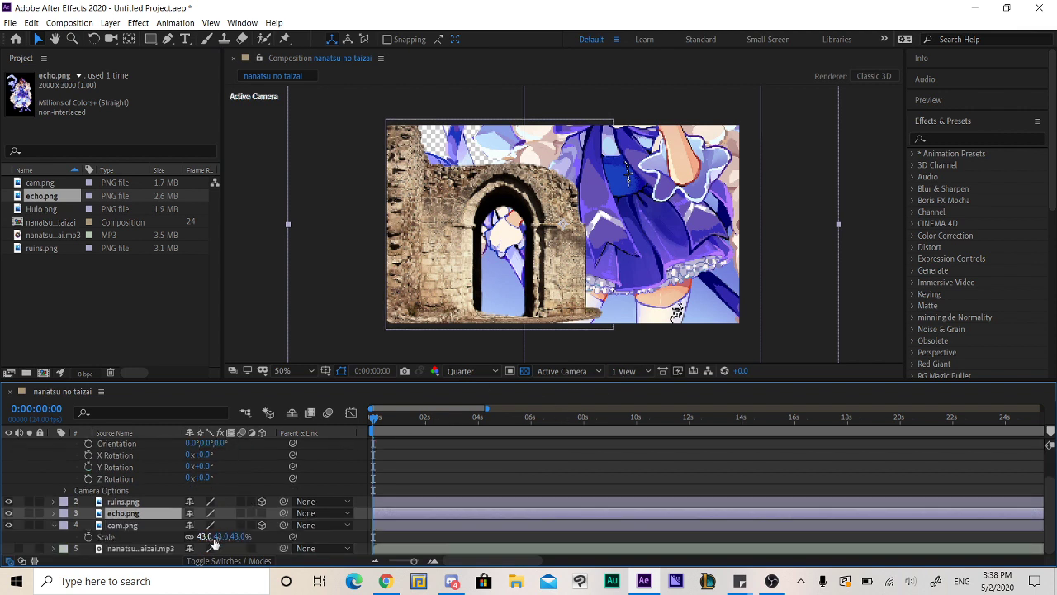
pyautogui.click(262, 513)
pyautogui.click(262, 524)
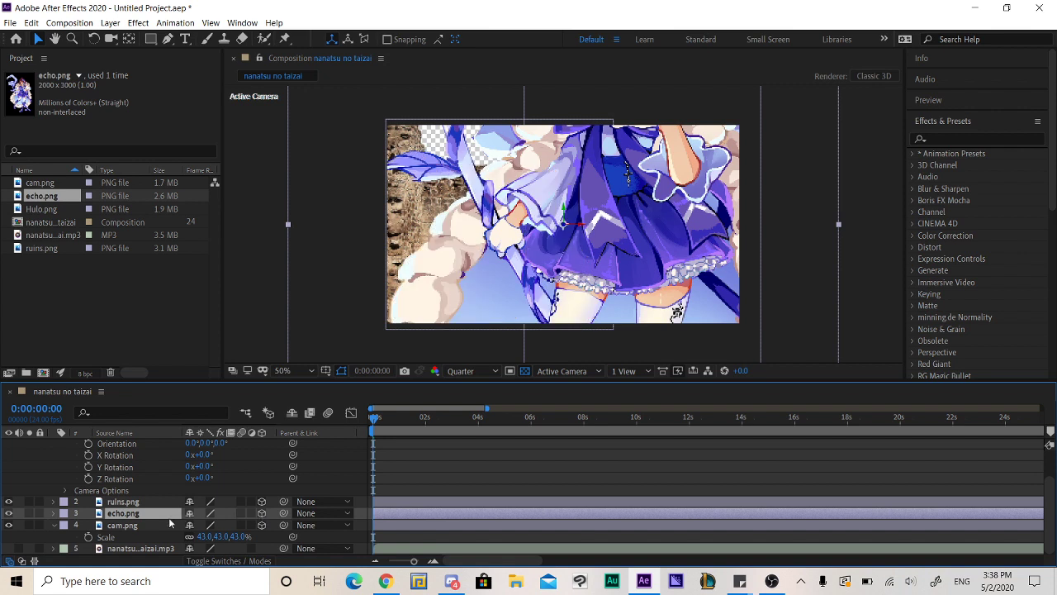
pyautogui.click(156, 524)
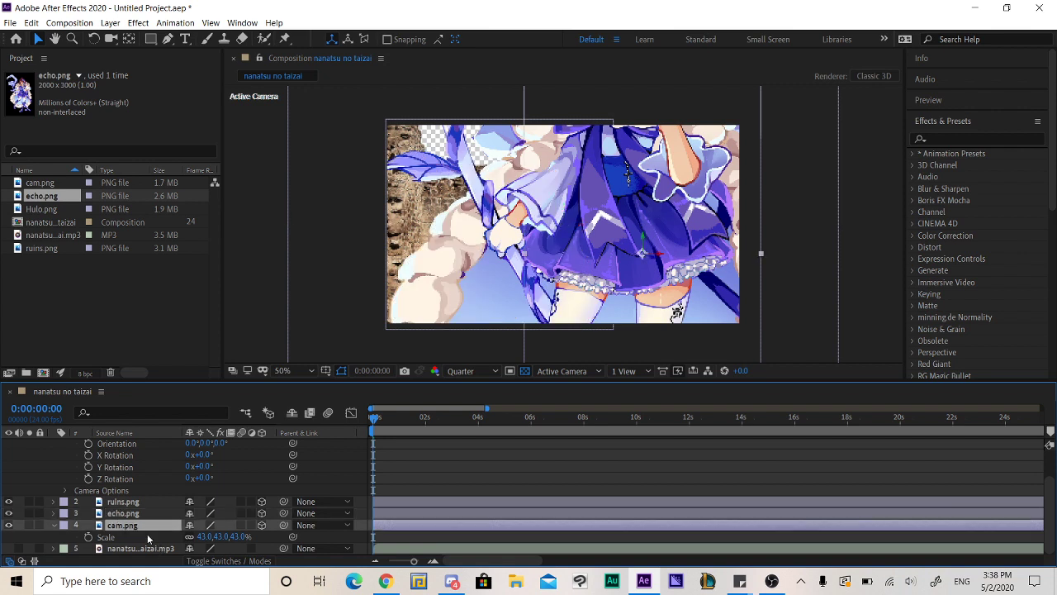
pyautogui.press('Return')
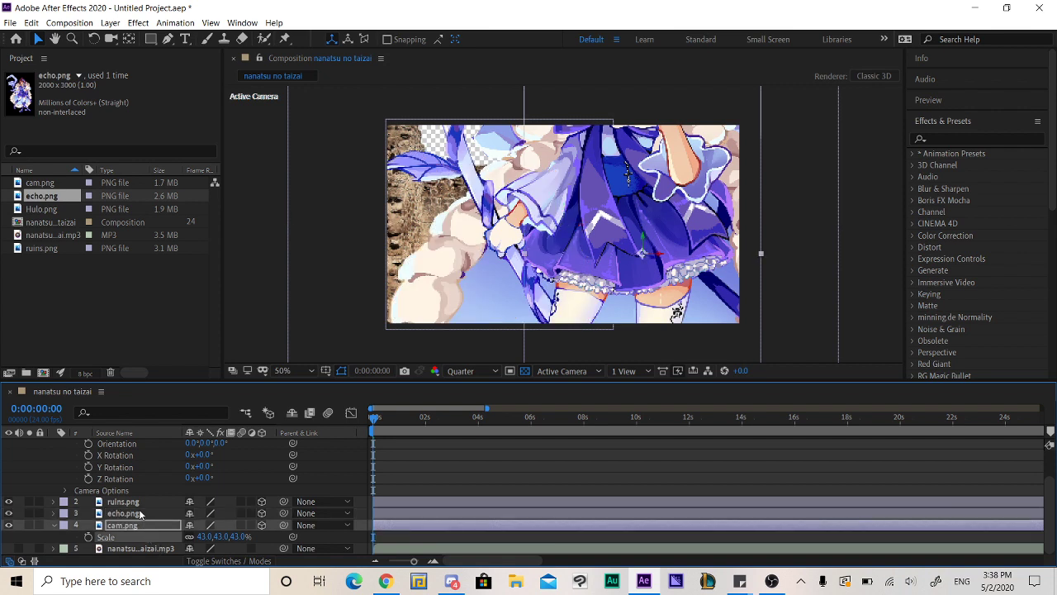
pyautogui.click(124, 513)
pyautogui.press('Return')
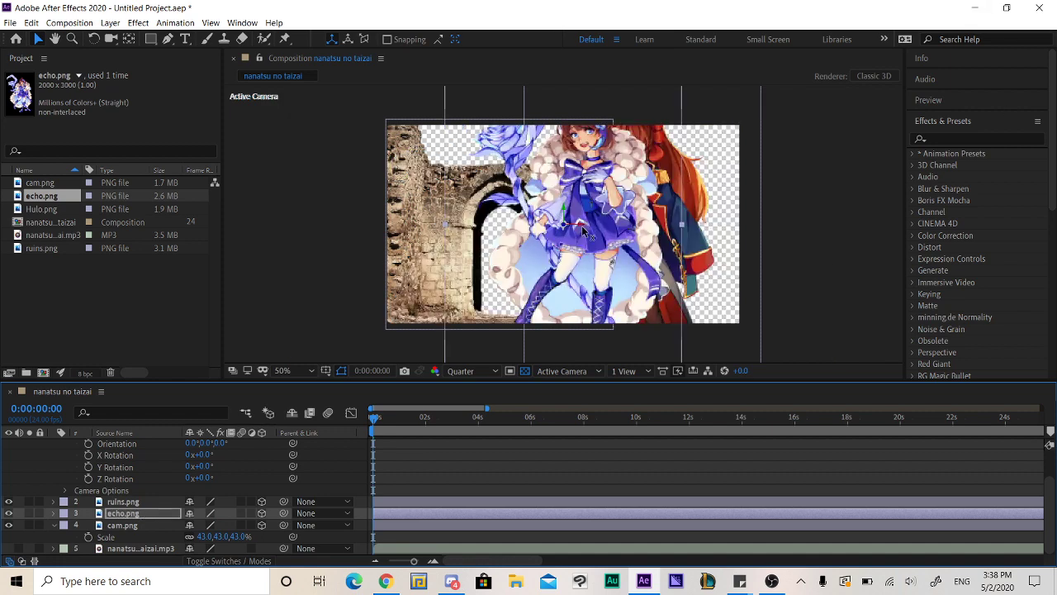
# Drag the echo character left of the ruins arch and deselect all layers.
pyautogui.moveTo(582, 225); pyautogui.dragTo(438, 244)
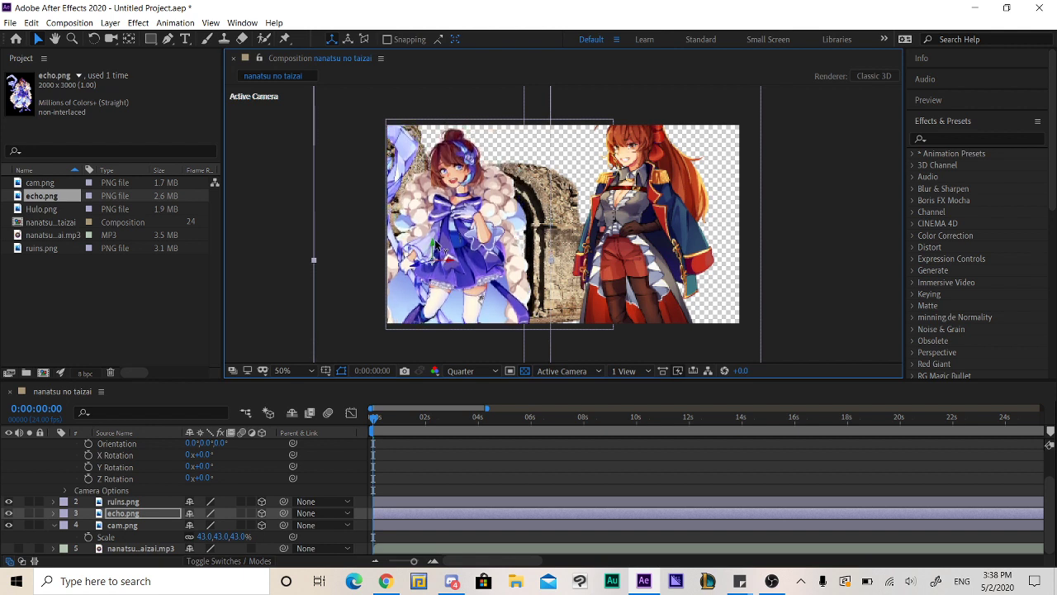
pyautogui.click(492, 475)
pyautogui.scroll(2, 124, 487)
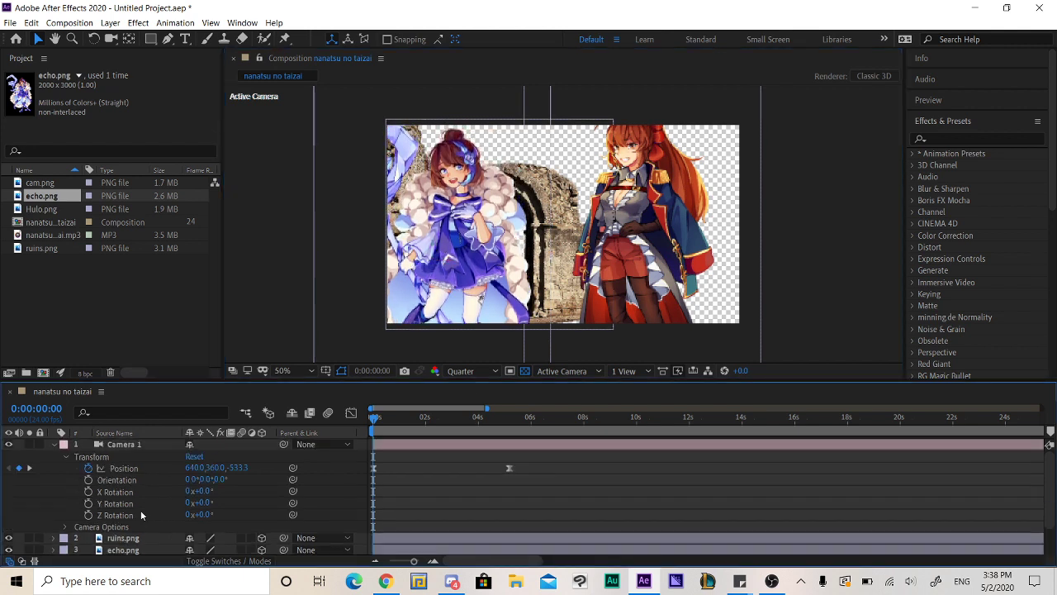
pyautogui.click(61, 447)
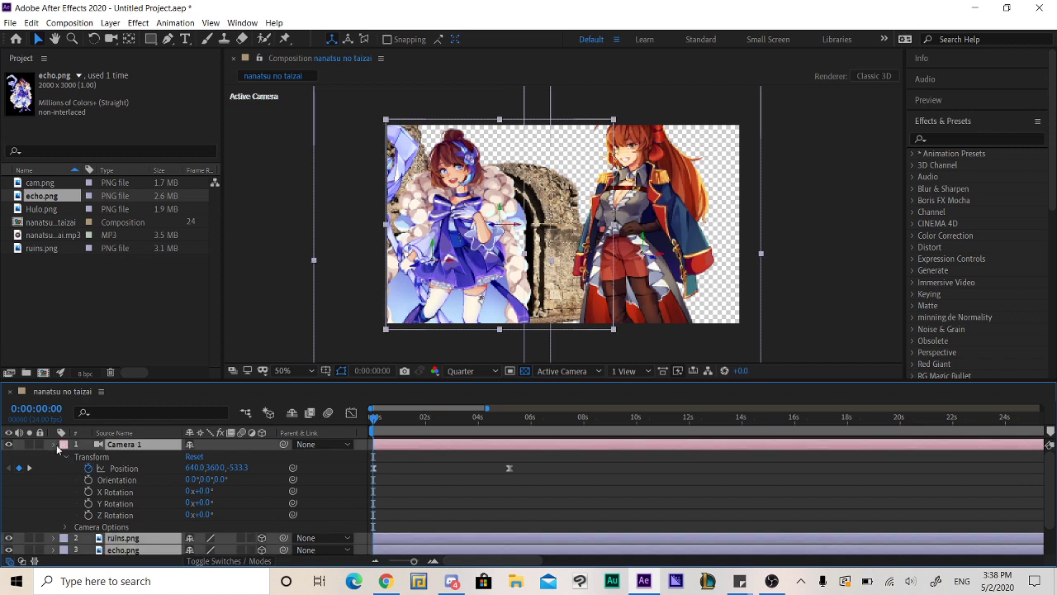
pyautogui.click(55, 444)
pyautogui.click(200, 535)
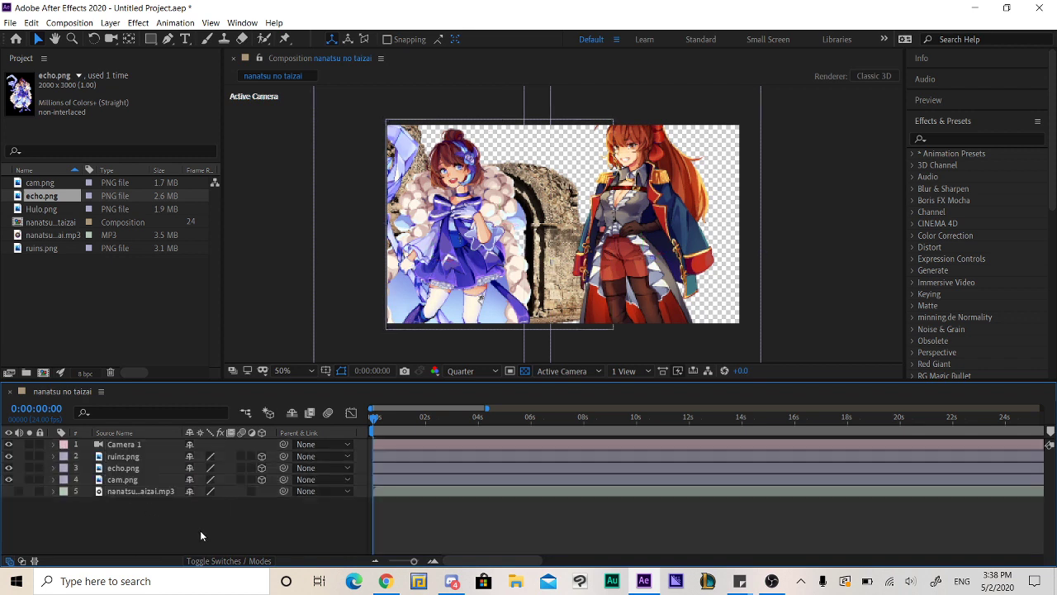
# Enable the Motion Blur switch on ruins.png, echo.png and cam.png, then scrub to check the blur.
pyautogui.moveTo(380, 428)
pyautogui.mouseDown()
pyautogui.moveTo(441, 446)
pyautogui.moveTo(365, 442)
pyautogui.mouseUp()
pyautogui.moveTo(374, 435); pyautogui.dragTo(444, 446)
pyautogui.moveTo(391, 420); pyautogui.dragTo(343, 420)
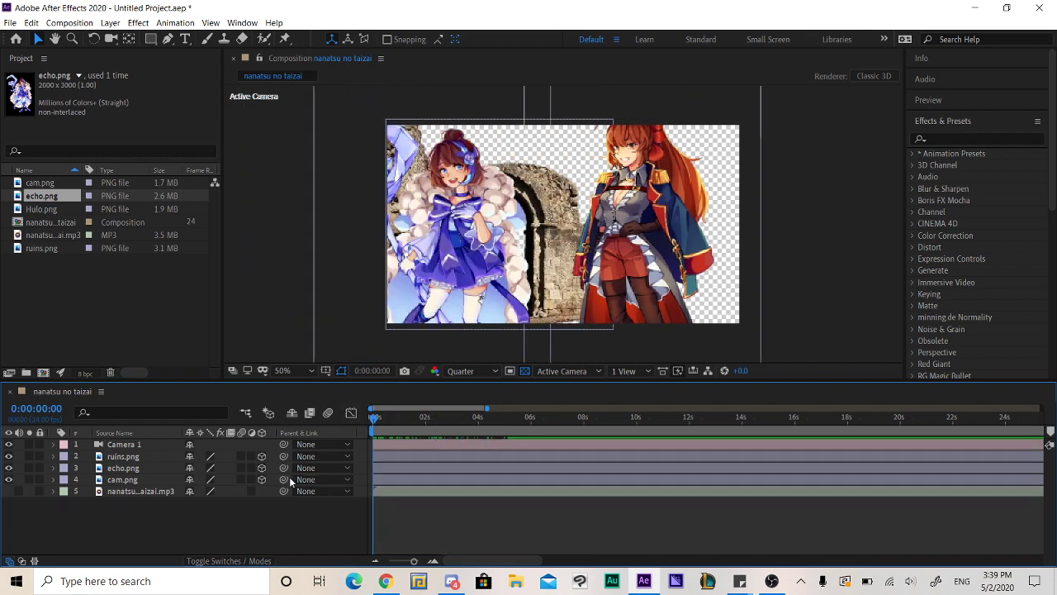
pyautogui.click(240, 457)
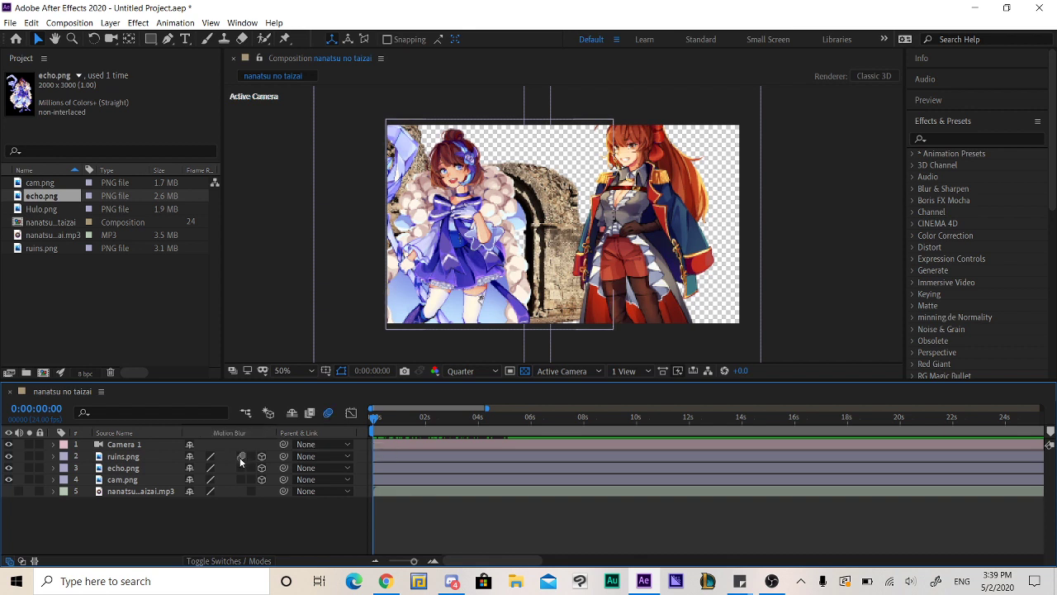
pyautogui.moveTo(238, 467); pyautogui.dragTo(240, 479)
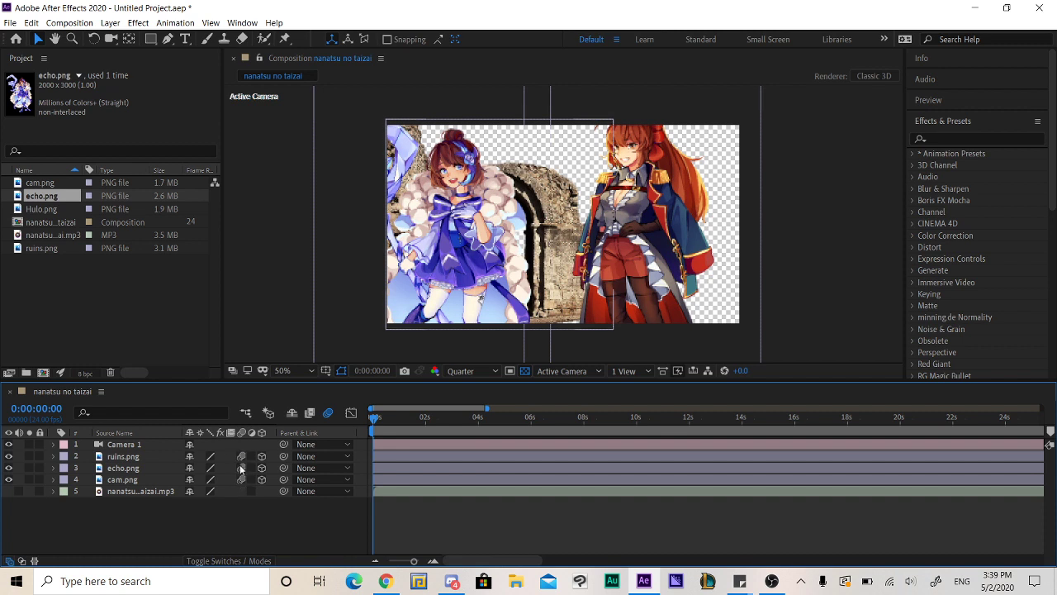
pyautogui.click(381, 431)
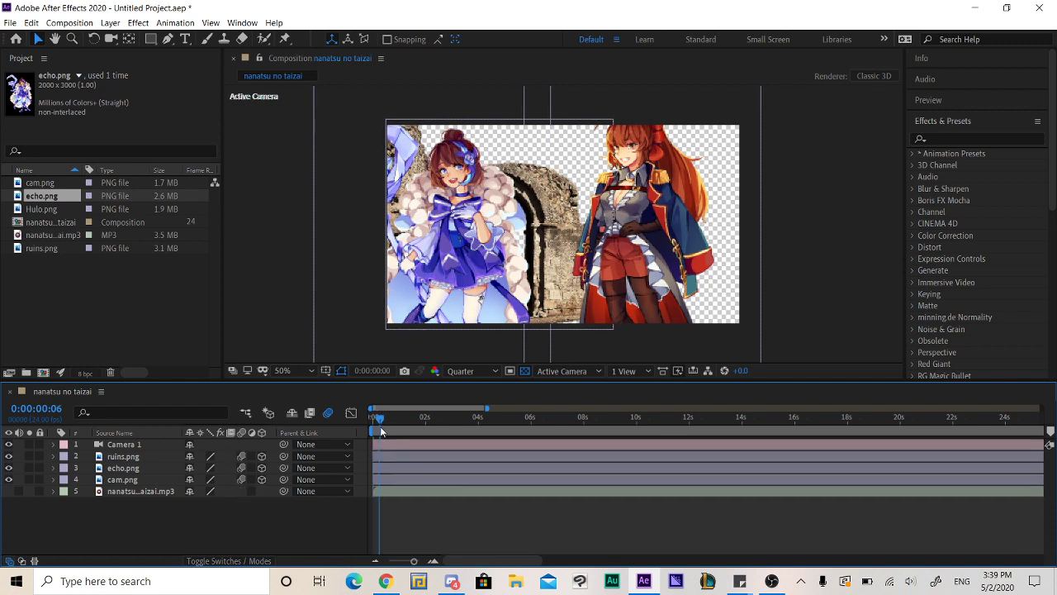
pyautogui.moveTo(381, 431)
pyautogui.mouseDown()
pyautogui.moveTo(415, 447)
pyautogui.moveTo(372, 440)
pyautogui.mouseUp()
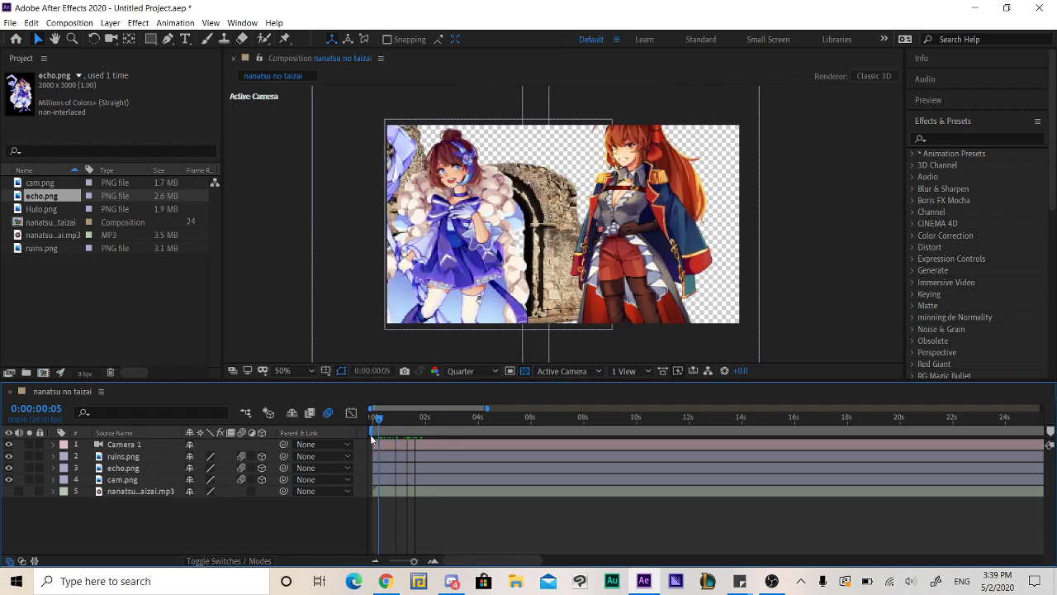
pyautogui.click(453, 373)
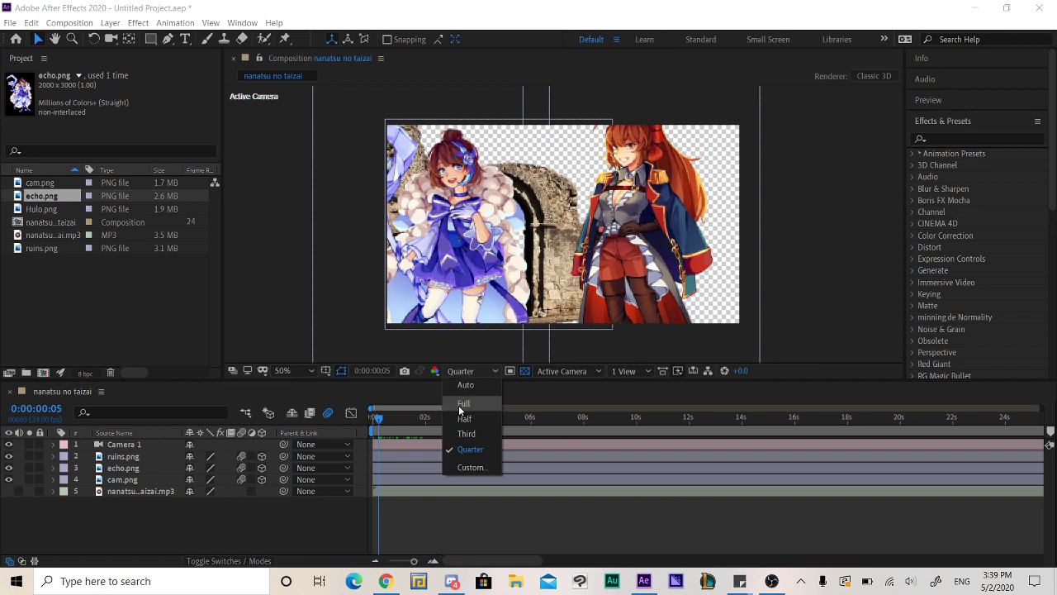
# Set the composition preview to Full resolution at 100% magnification.
pyautogui.click(464, 404)
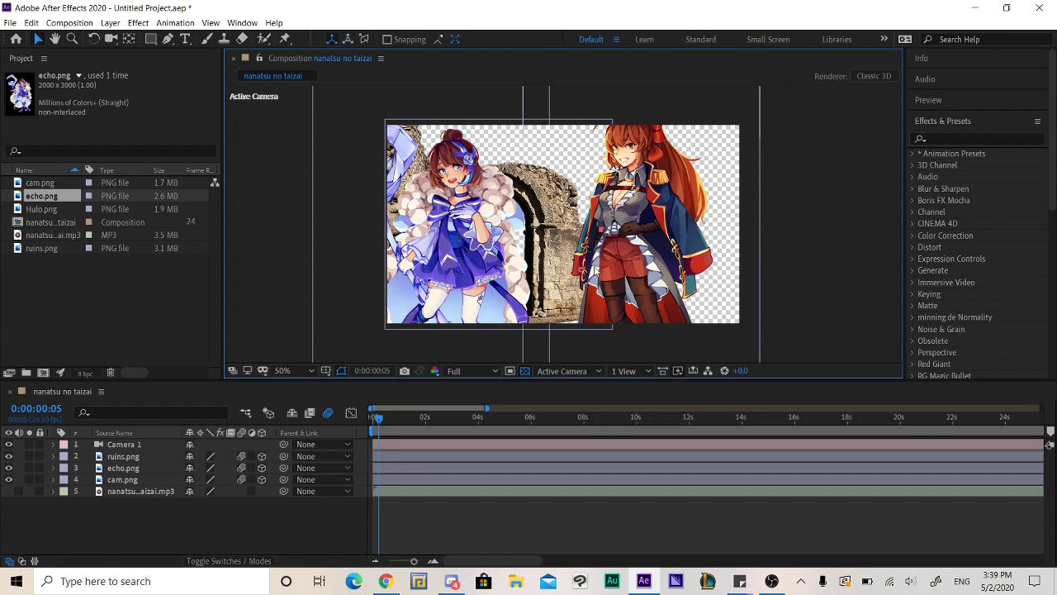
pyautogui.press('/')
pyautogui.hotkey('alt', '/')
pyautogui.press('/')
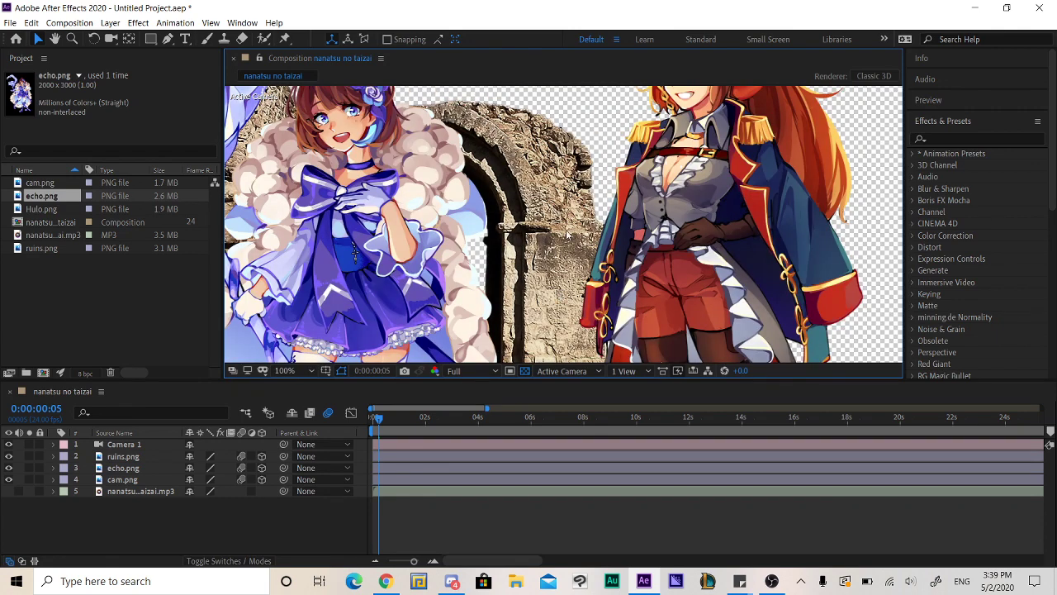
# Adjust the camera view and scrub the camera push-in to 0:00:01:04.
pyautogui.moveTo(566, 236); pyautogui.dragTo(529, 241)
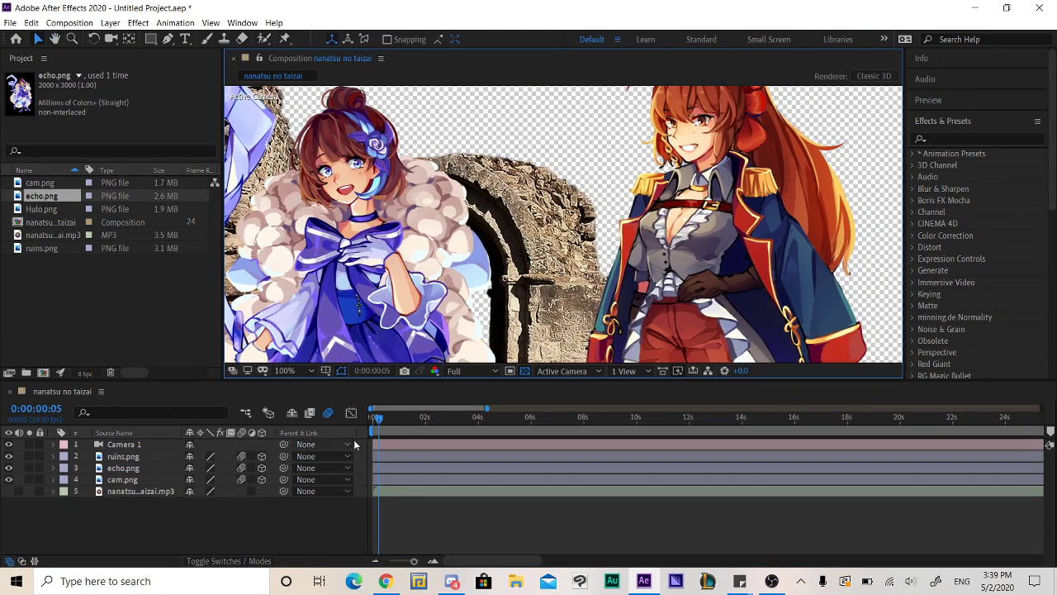
pyautogui.click(376, 427)
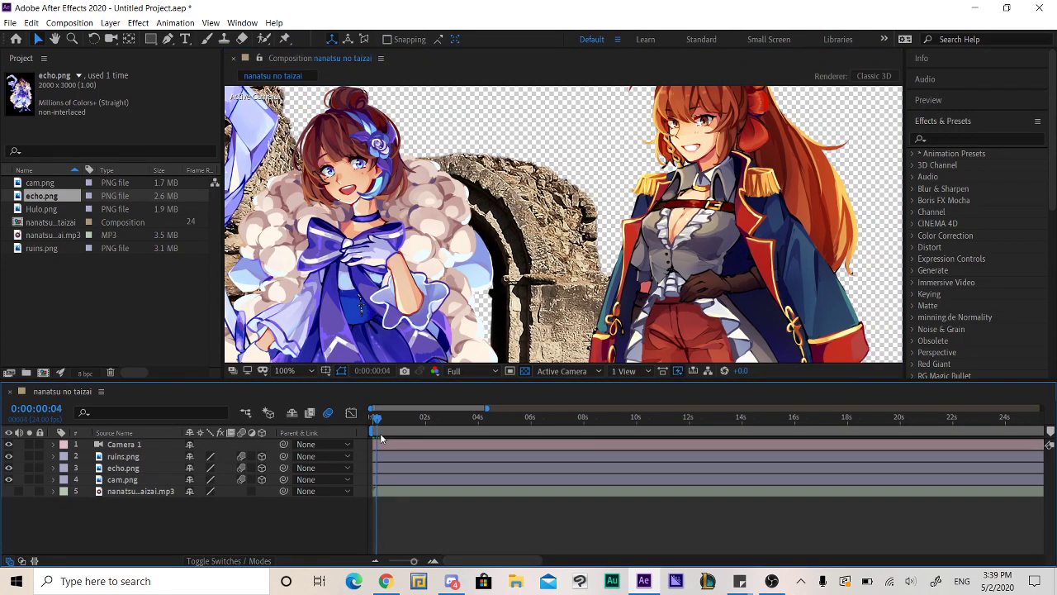
pyautogui.moveTo(380, 433); pyautogui.dragTo(404, 446)
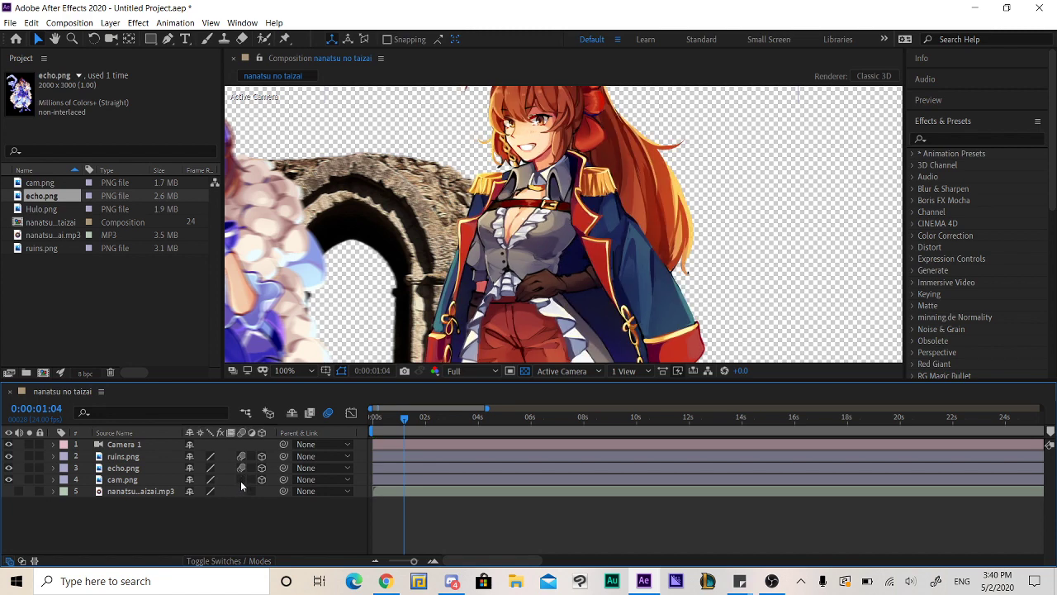
pyautogui.click(385, 580)
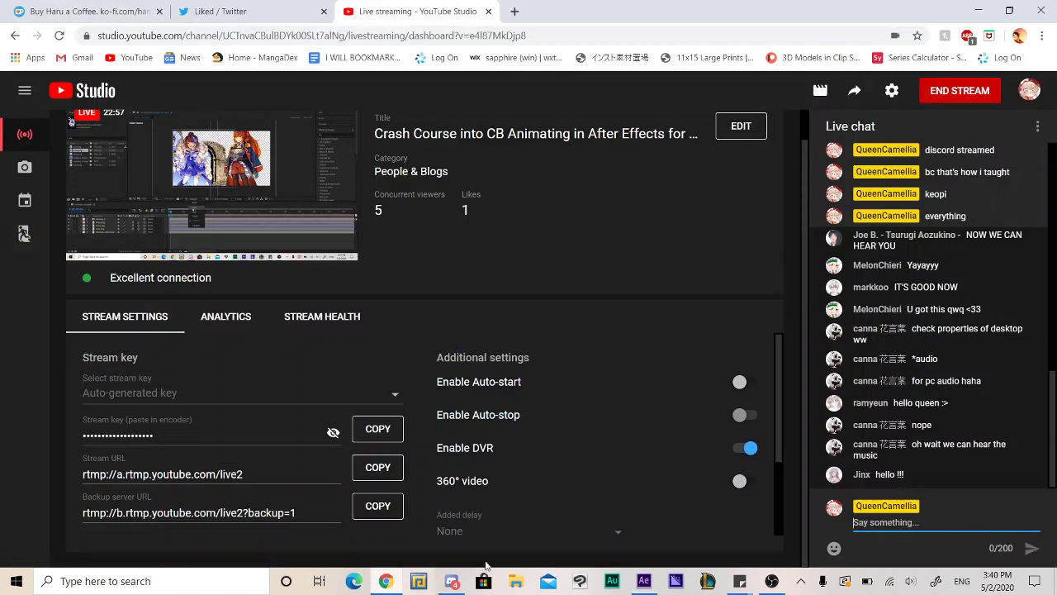
pyautogui.click(940, 355)
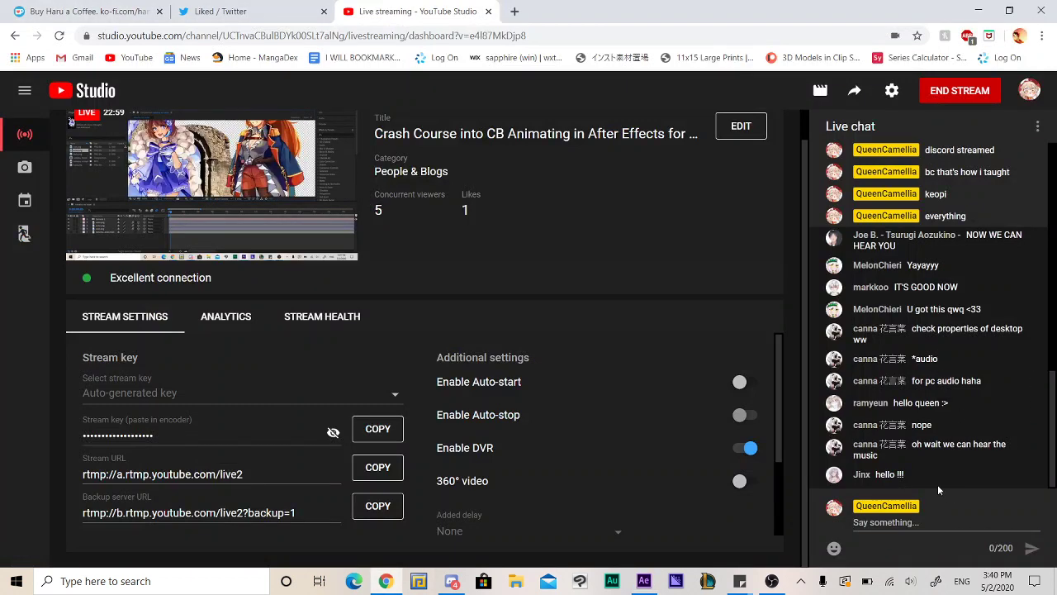
pyautogui.click(917, 522)
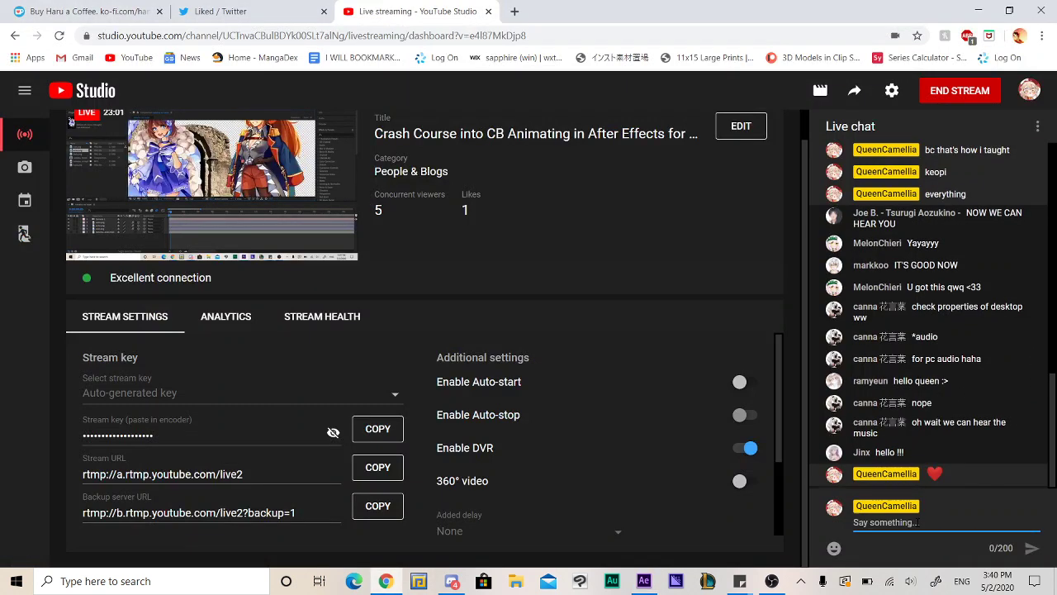
pyautogui.click(643, 580)
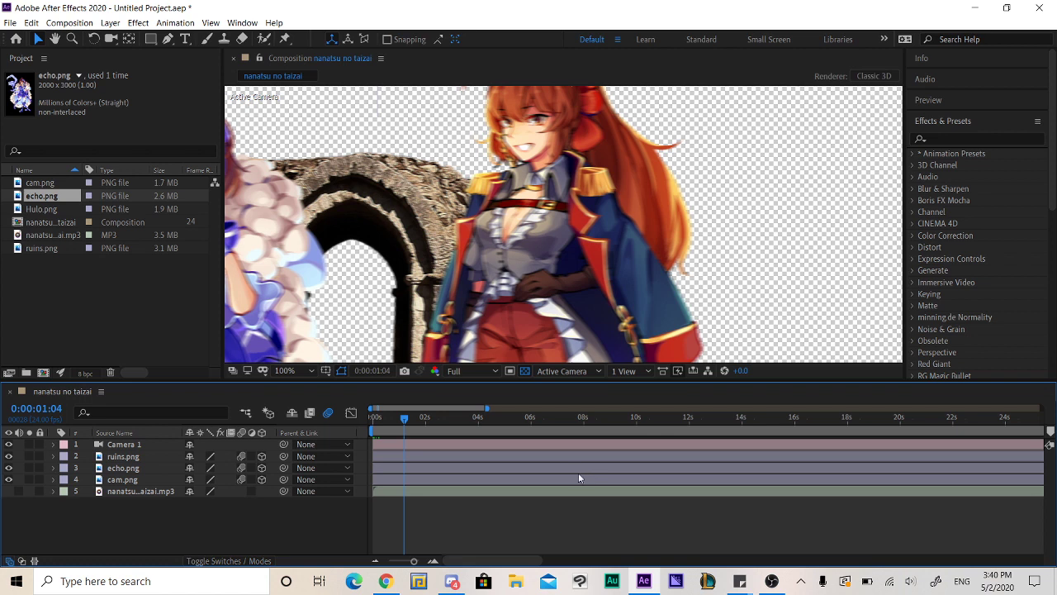
# Select the Camera 1, ruins.png, echo.png and cam.png layers together.
pyautogui.click(150, 456)
pyautogui.keyDown('shift'); pyautogui.click(139, 477); pyautogui.keyUp('shift')
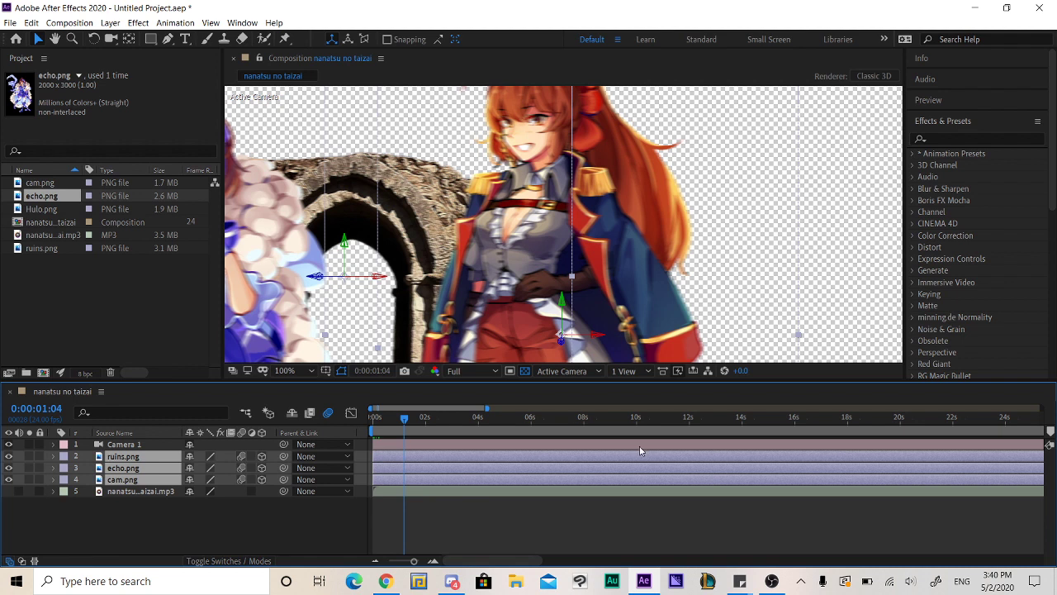
pyautogui.click(419, 444)
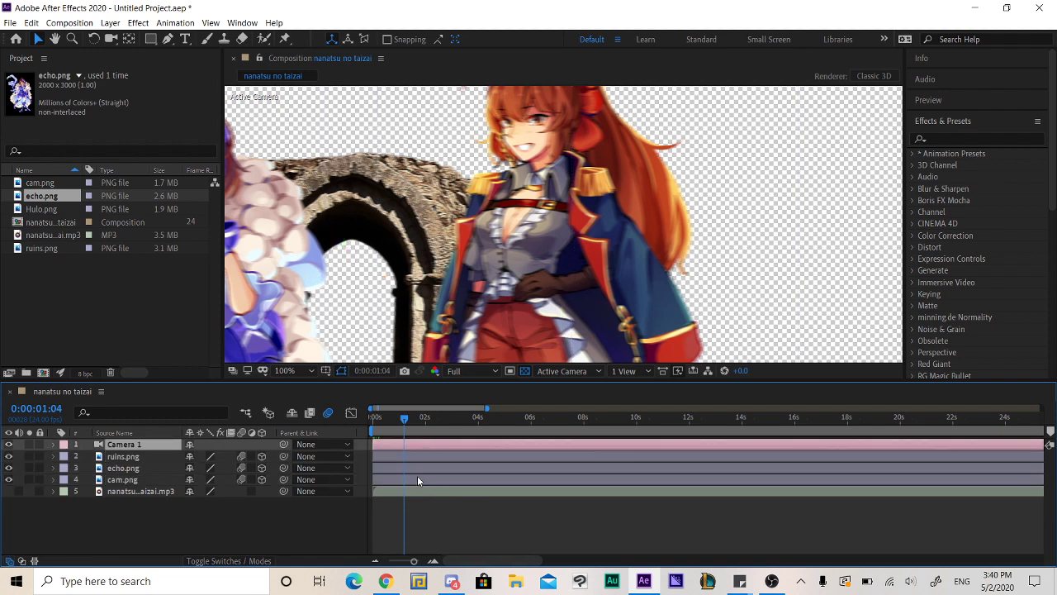
pyautogui.keyDown('shift'); pyautogui.click(417, 478); pyautogui.keyUp('shift')
# Try trimming and splitting the four layers near one second, undoing each attempt.
pyautogui.hotkey('alt', ']')
pyautogui.press('pagedown')
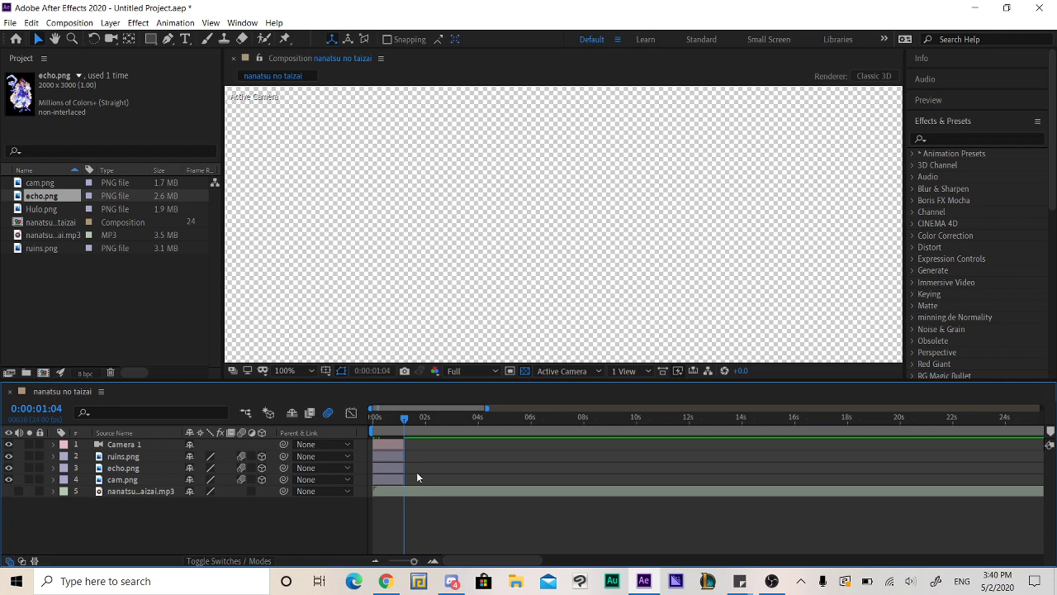
pyautogui.press('pageup')
pyautogui.hotkey('ctrl', 'shift', 'd')
pyautogui.hotkey('ctrl', 'z')
pyautogui.moveTo(417, 433); pyautogui.dragTo(415, 456)
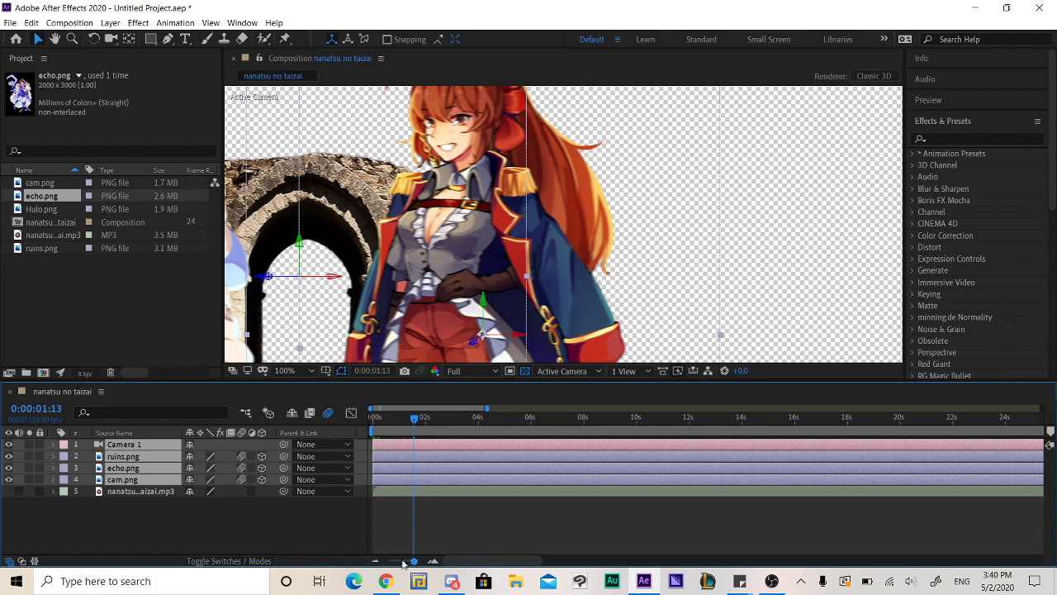
pyautogui.moveTo(413, 560); pyautogui.dragTo(389, 562)
pyautogui.moveTo(1042, 462); pyautogui.dragTo(388, 460)
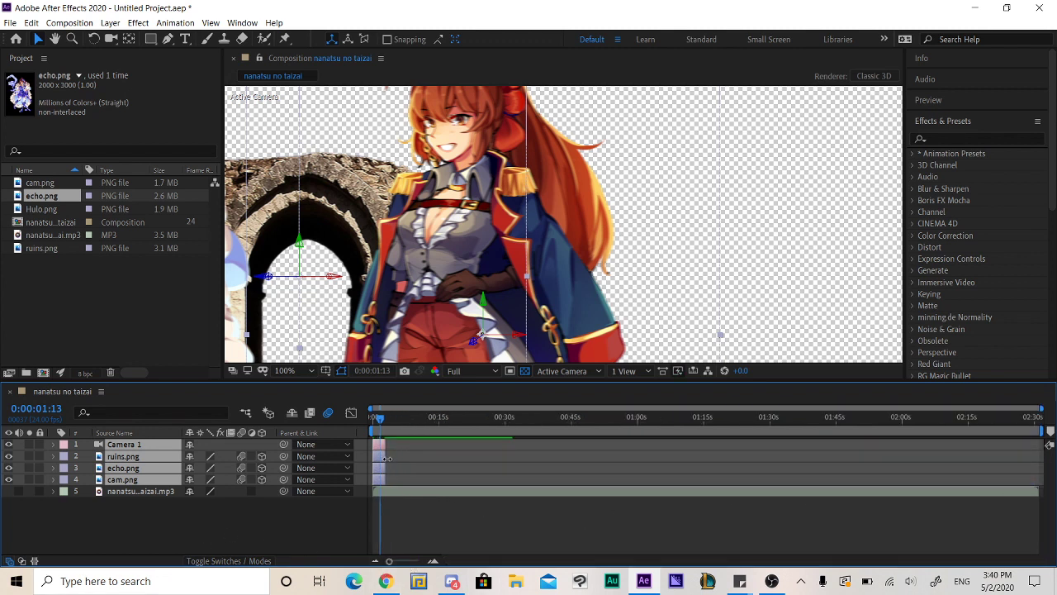
pyautogui.hotkey('ctrl', 'z')
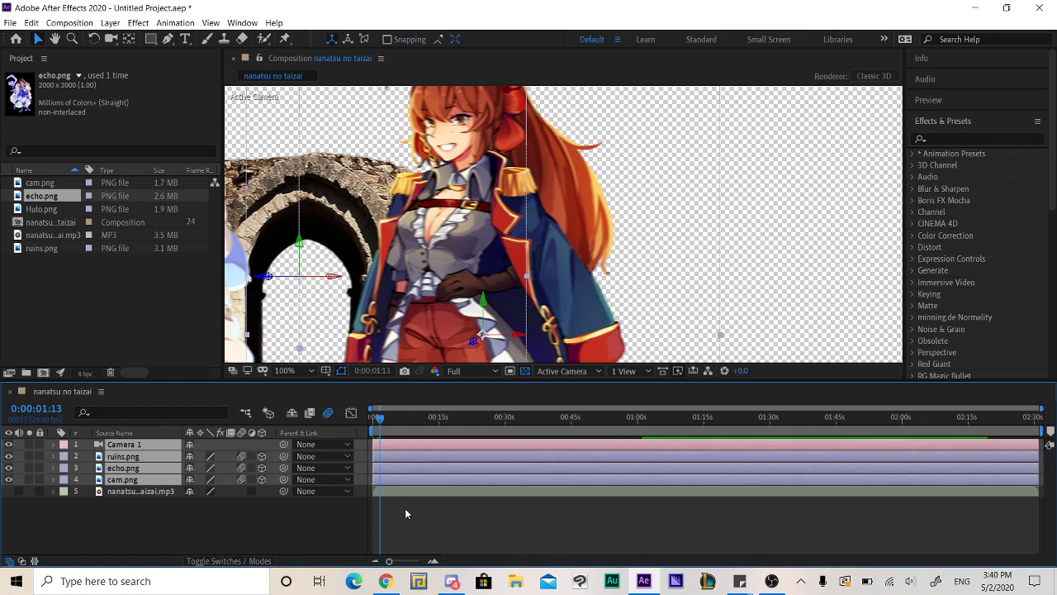
# Split the four layers at 0:00:01:13 and delete their later halves.
pyautogui.hotkey('ctrl', 'd')
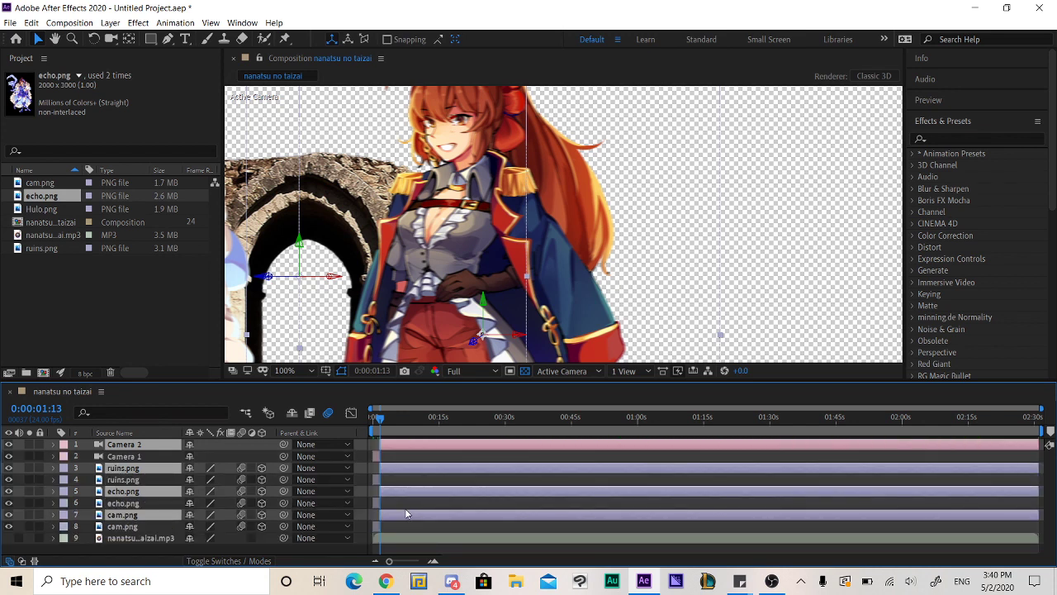
pyautogui.press('Delete')
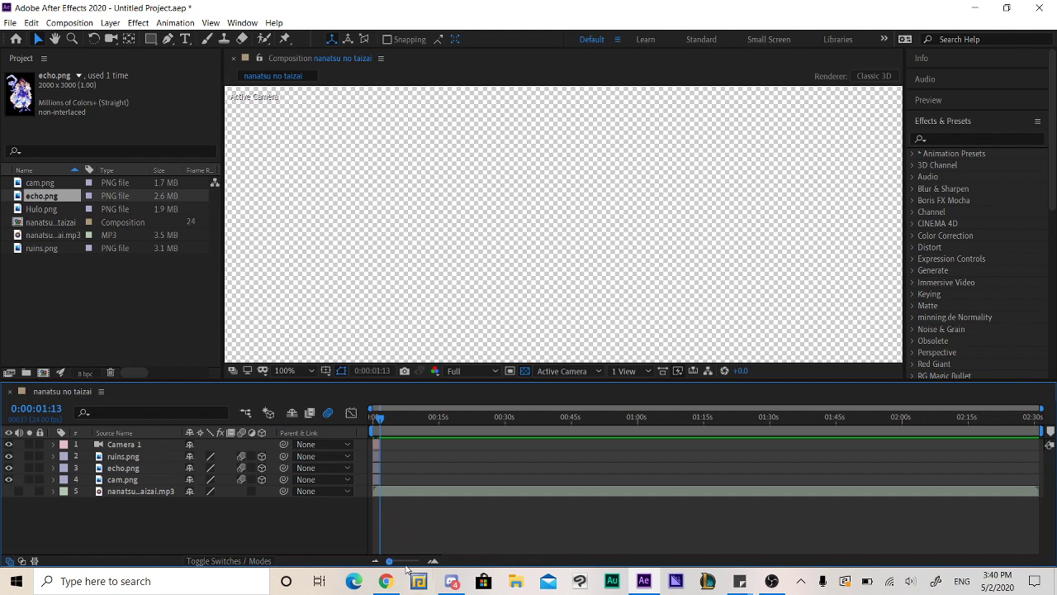
pyautogui.moveTo(389, 561); pyautogui.dragTo(419, 562)
pyautogui.moveTo(436, 419); pyautogui.dragTo(315, 452)
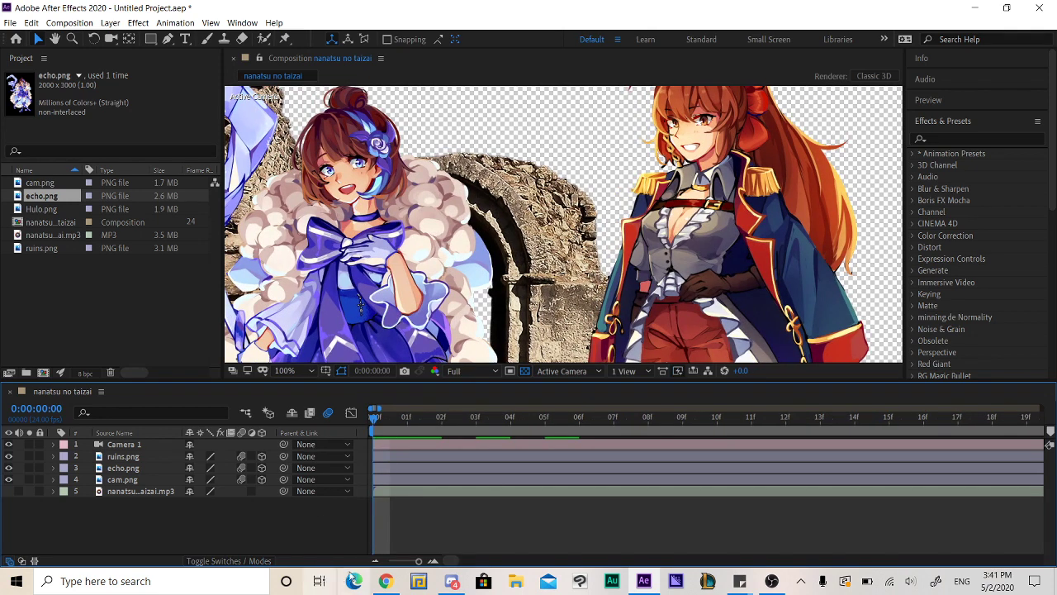
# Preview the shortened camera animation from the start, stopping around 0:00:00:18.
pyautogui.moveTo(419, 562); pyautogui.dragTo(415, 562)
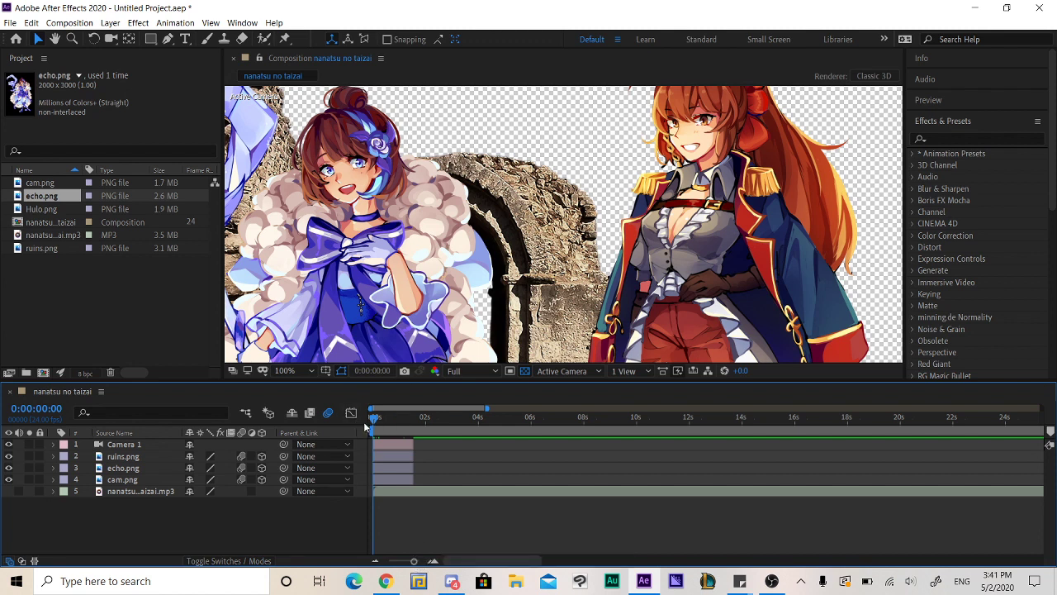
pyautogui.press('space')
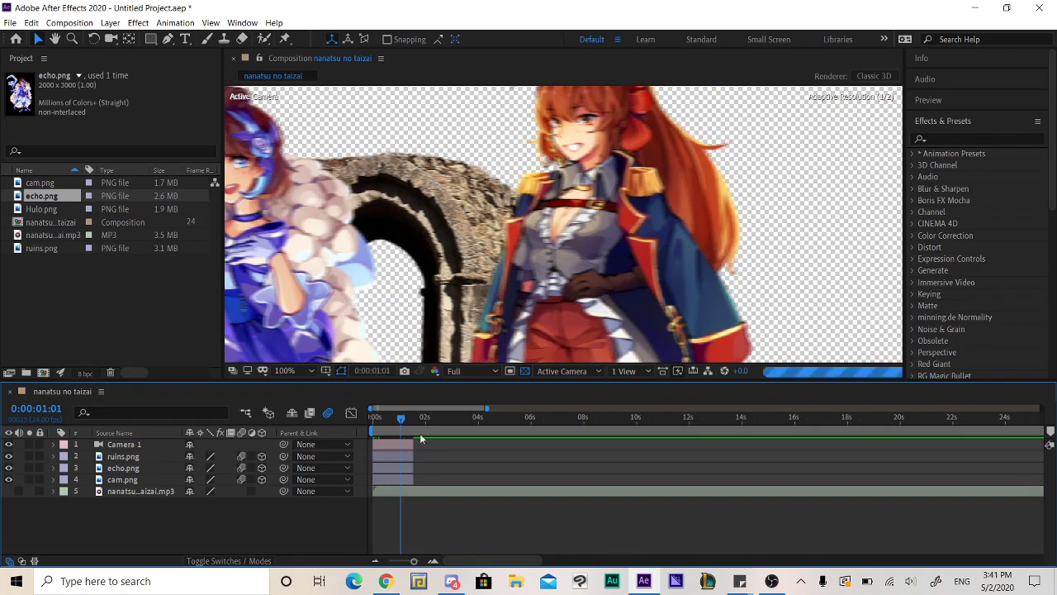
pyautogui.scroll(-2, 541, 265)
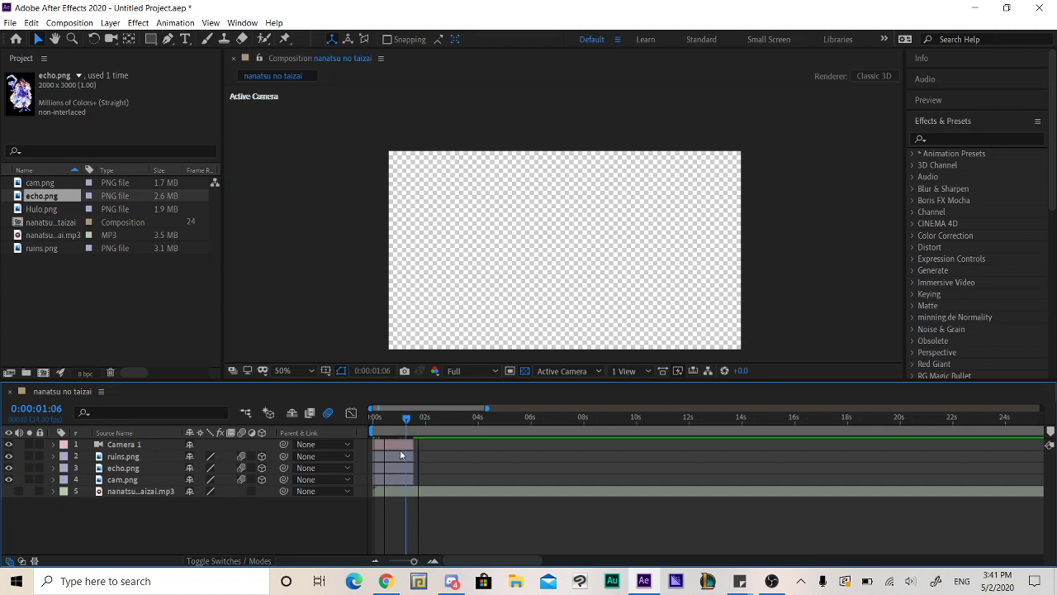
pyautogui.press('space')
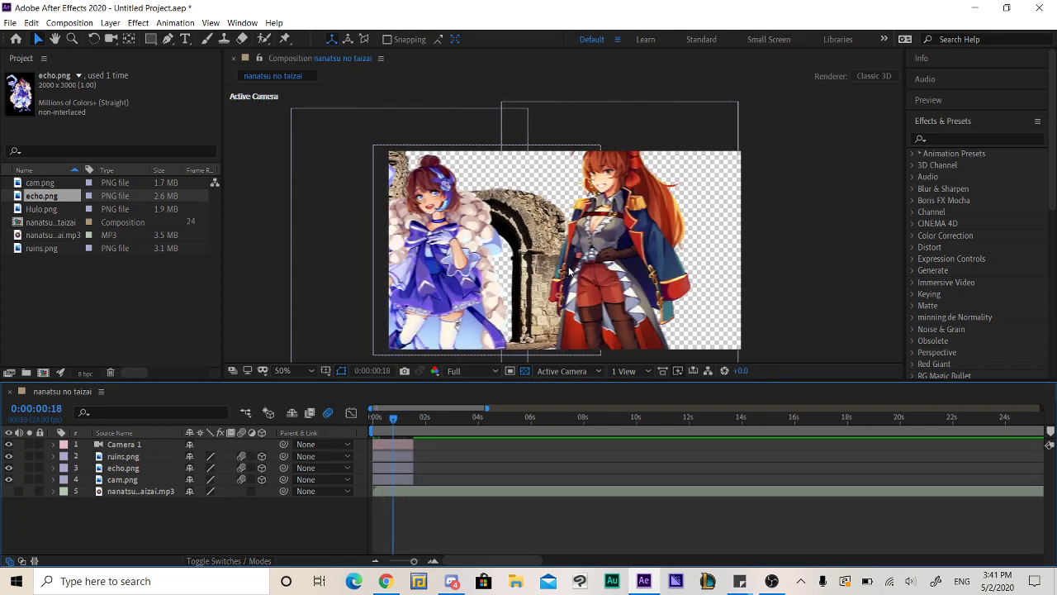
# Import field-4034274_1280 as a layer, then remove it from the composition and project.
pyautogui.rightClick(80, 321)
pyautogui.moveTo(113, 380)
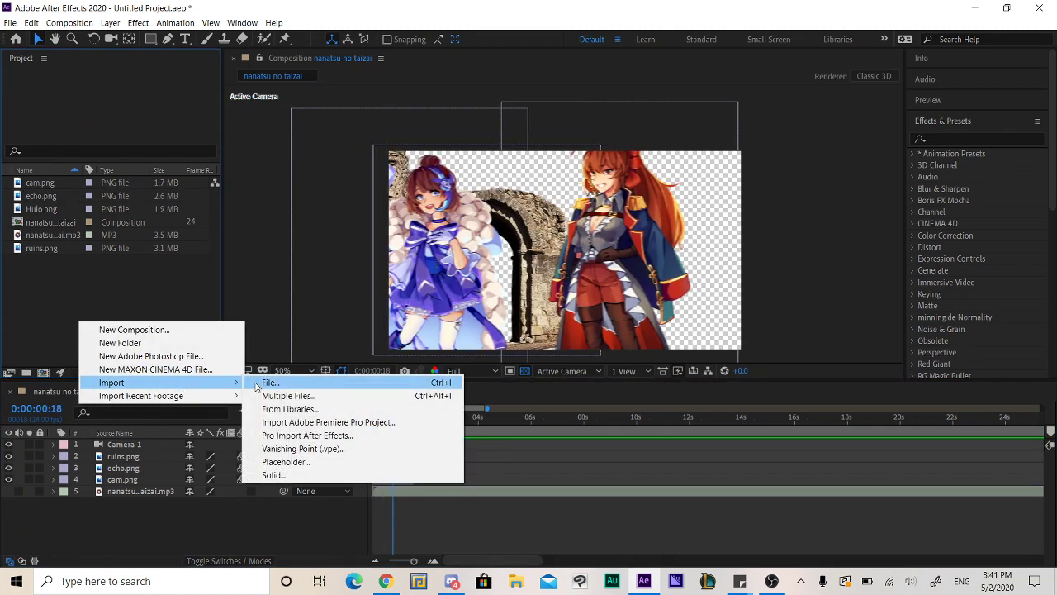
pyautogui.click(254, 384)
pyautogui.scroll(-5, 365, 218)
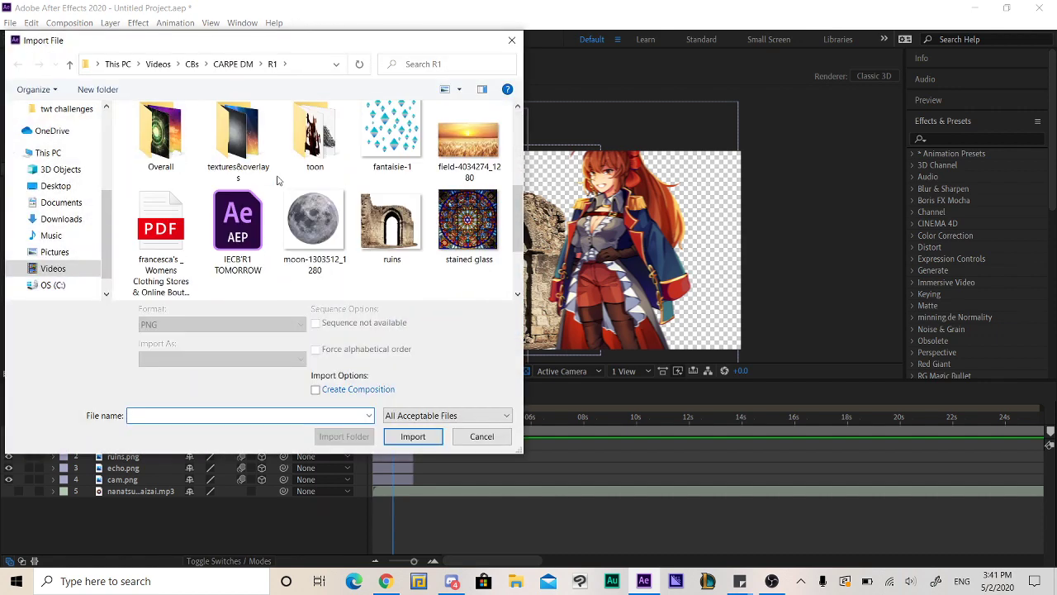
pyautogui.doubleClick(469, 149)
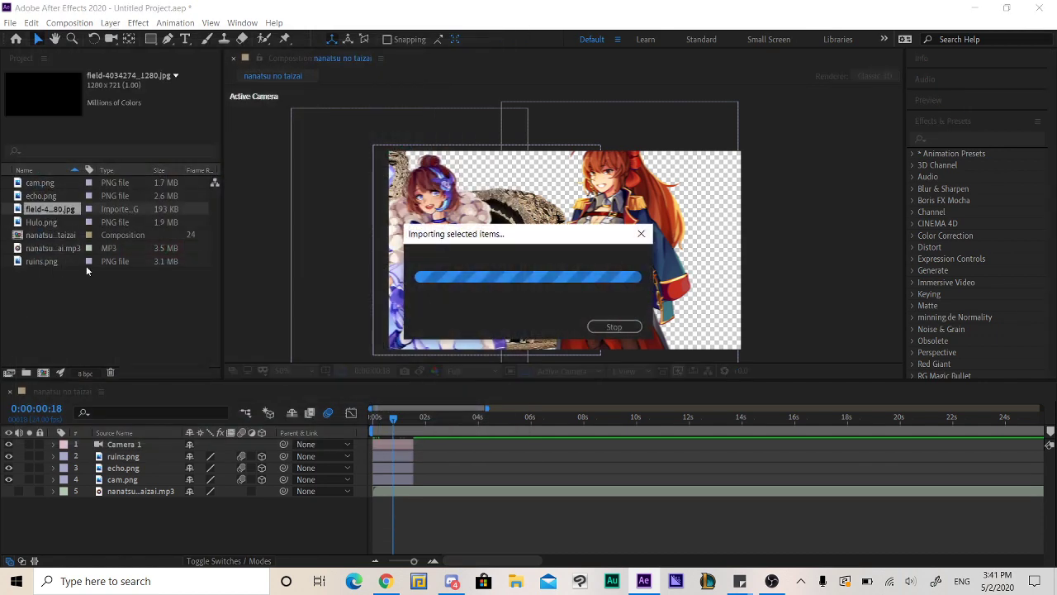
pyautogui.moveTo(54, 211); pyautogui.dragTo(115, 489)
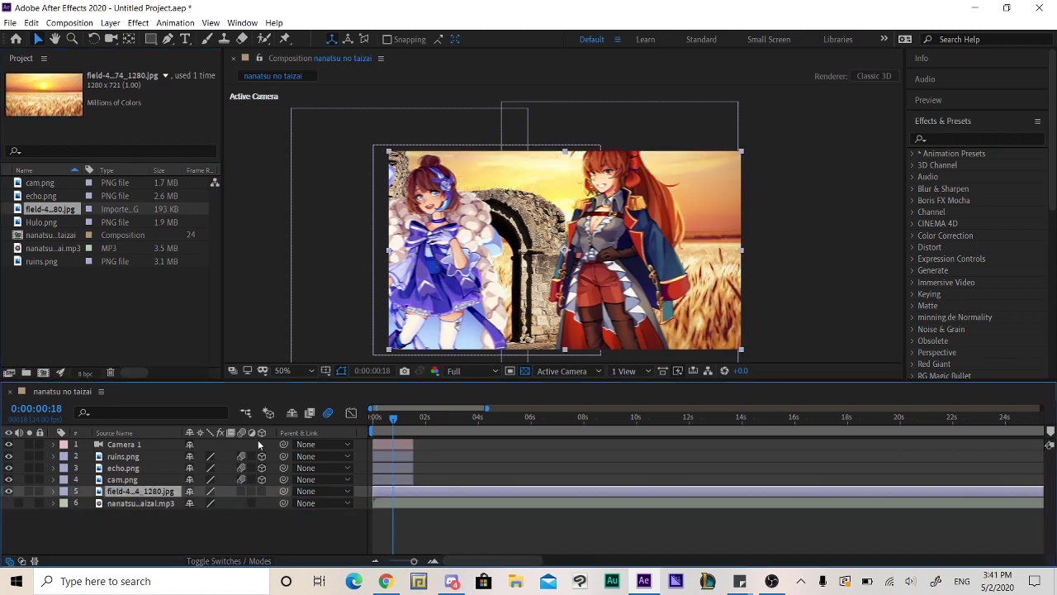
pyautogui.press('Delete')
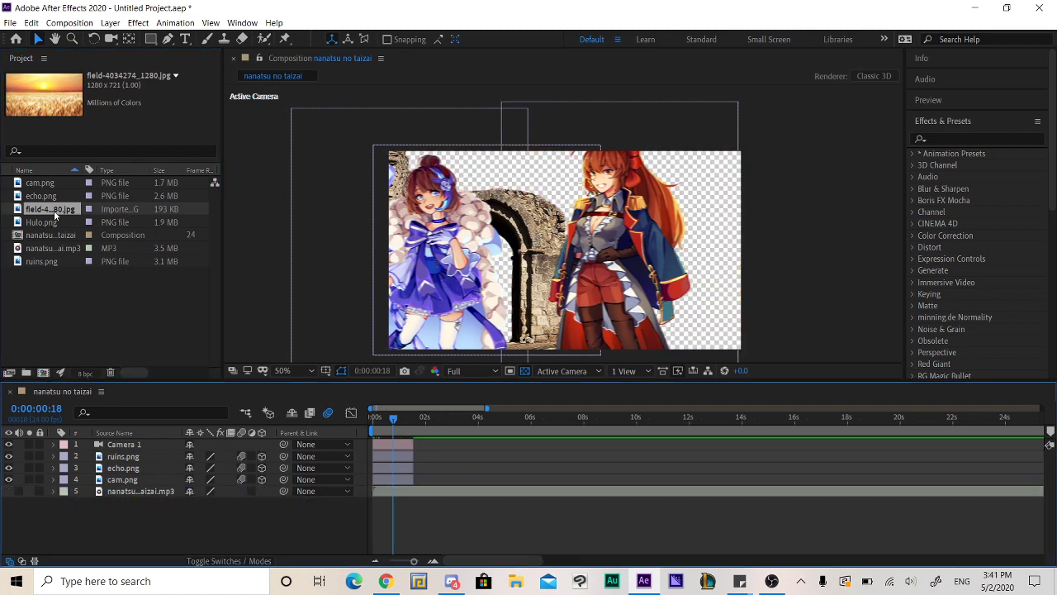
pyautogui.press('Delete')
# Import the bg image from the nyamai folder, add it, then delete its layer.
pyautogui.rightClick(47, 293)
pyautogui.moveTo(104, 355)
pyautogui.click(233, 355)
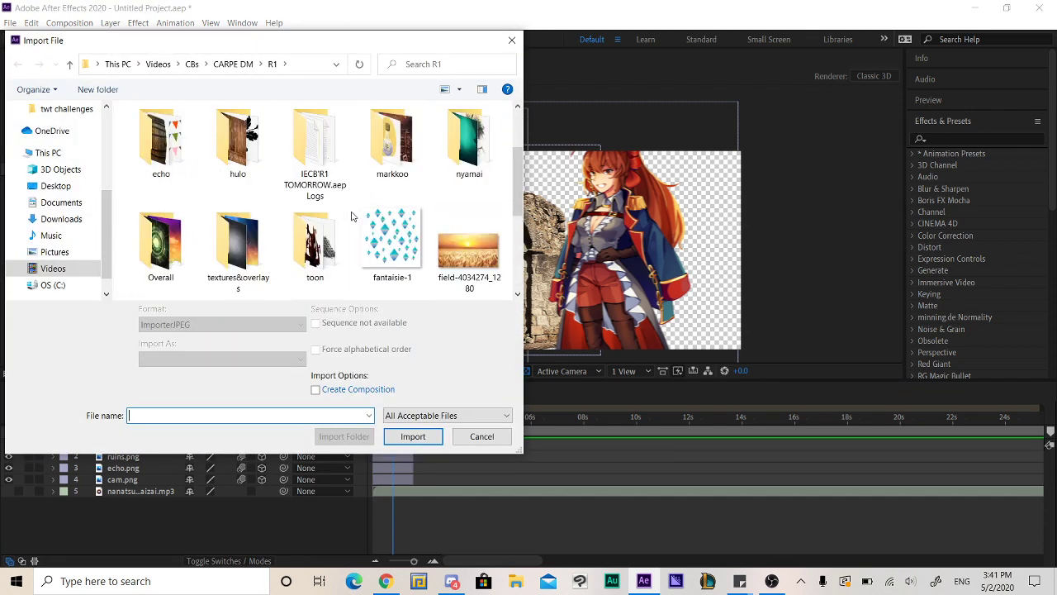
pyautogui.scroll(1, 351, 216)
pyautogui.doubleClick(469, 240)
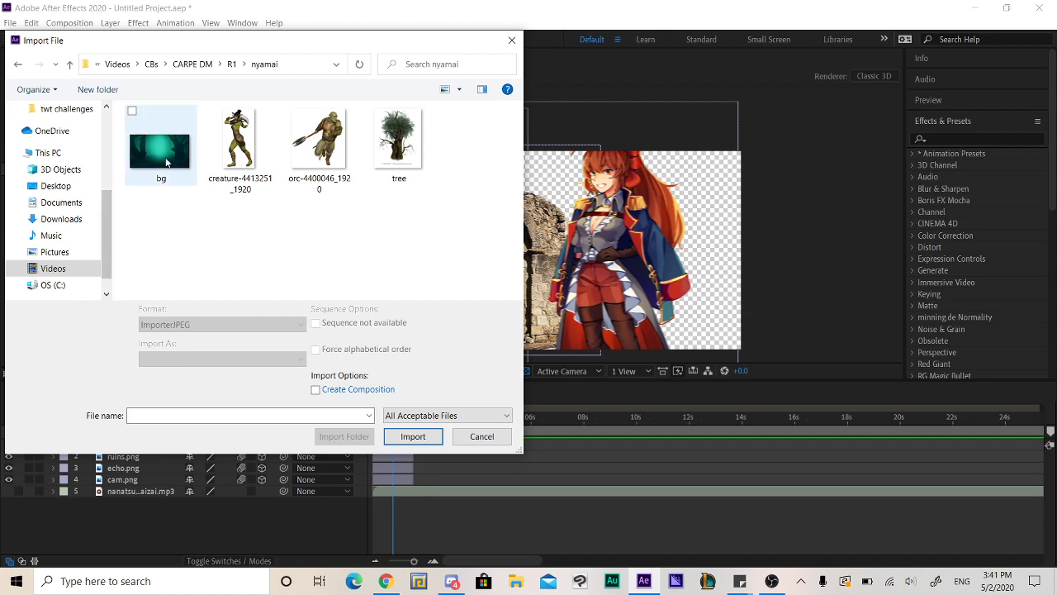
pyautogui.doubleClick(166, 162)
pyautogui.moveTo(37, 182); pyautogui.dragTo(109, 495)
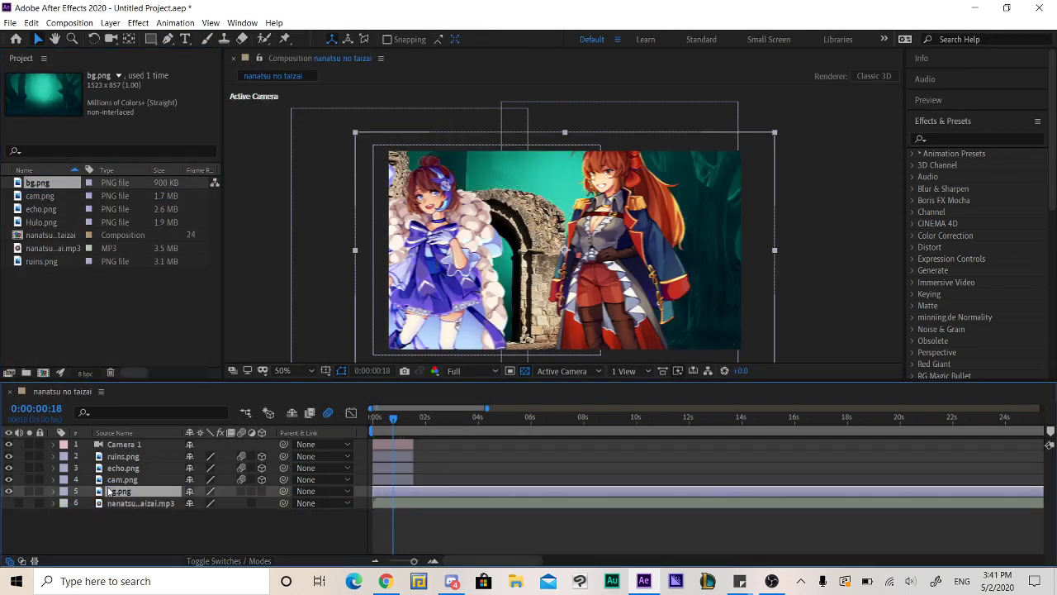
pyautogui.press('Delete')
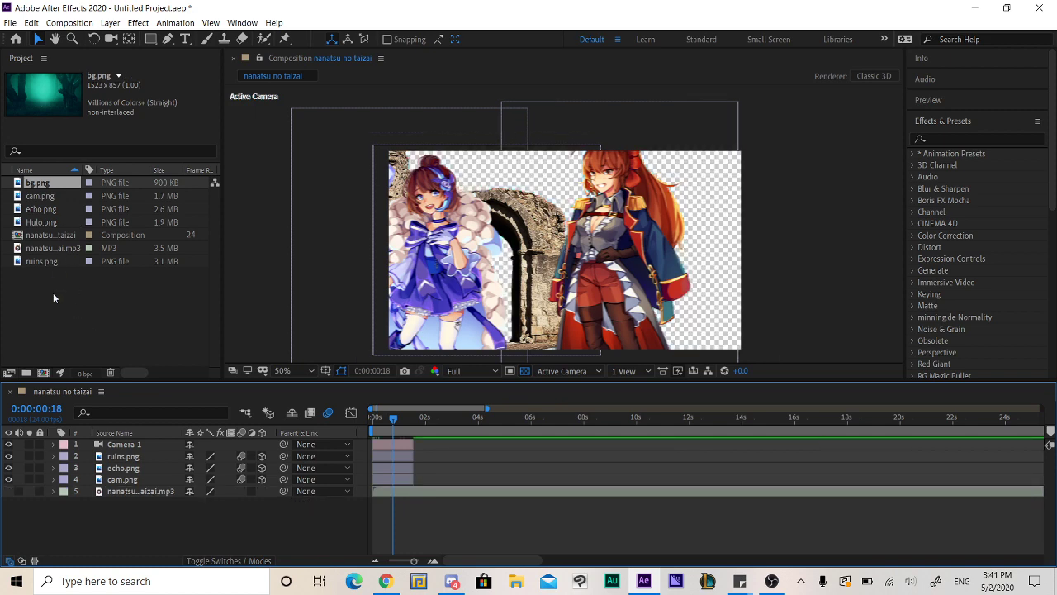
# Import diamond overlay from the textures&overlays folder, then remove it from the project.
pyautogui.rightClick(53, 304)
pyautogui.moveTo(97, 363)
pyautogui.click(248, 364)
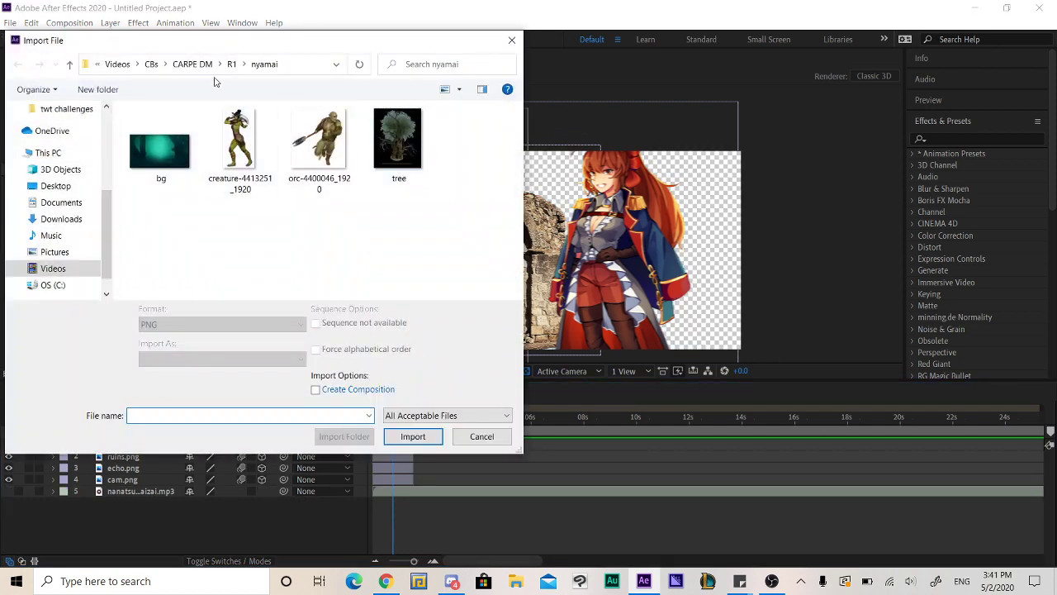
pyautogui.click(230, 64)
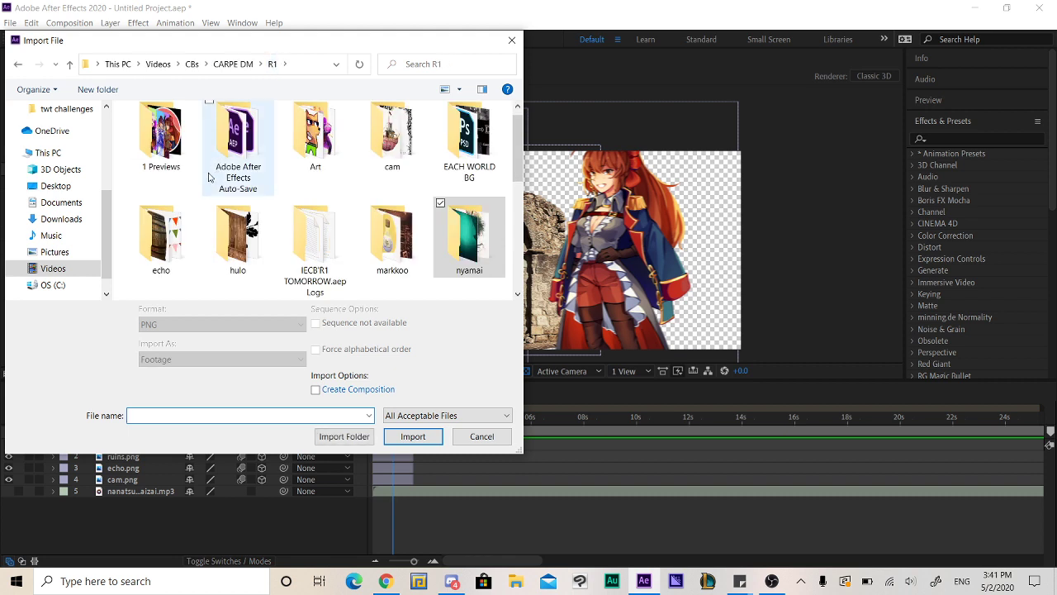
pyautogui.scroll(-1, 329, 209)
pyautogui.click(229, 256)
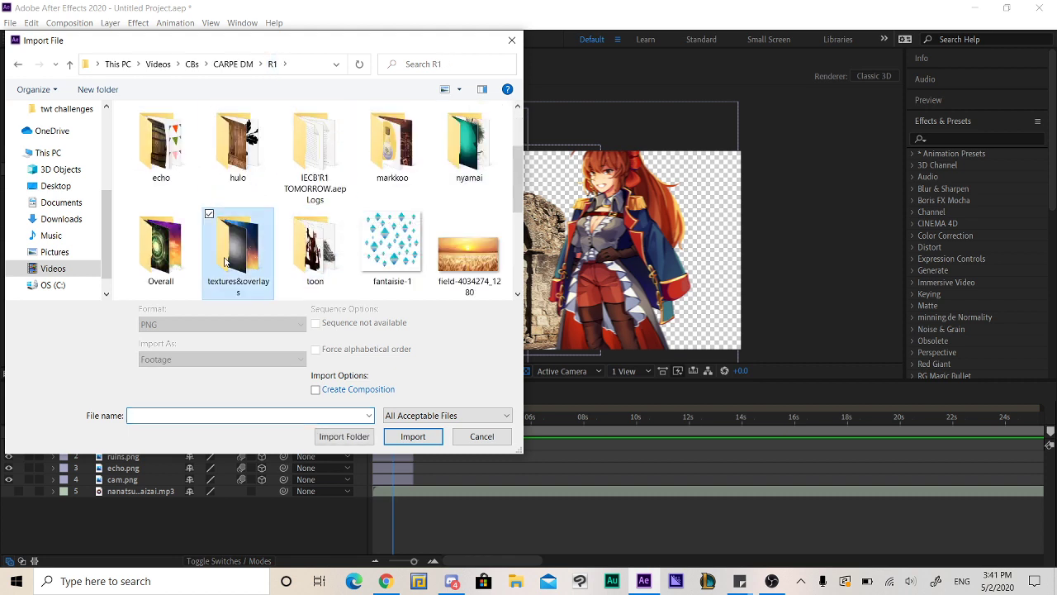
pyautogui.doubleClick(232, 275)
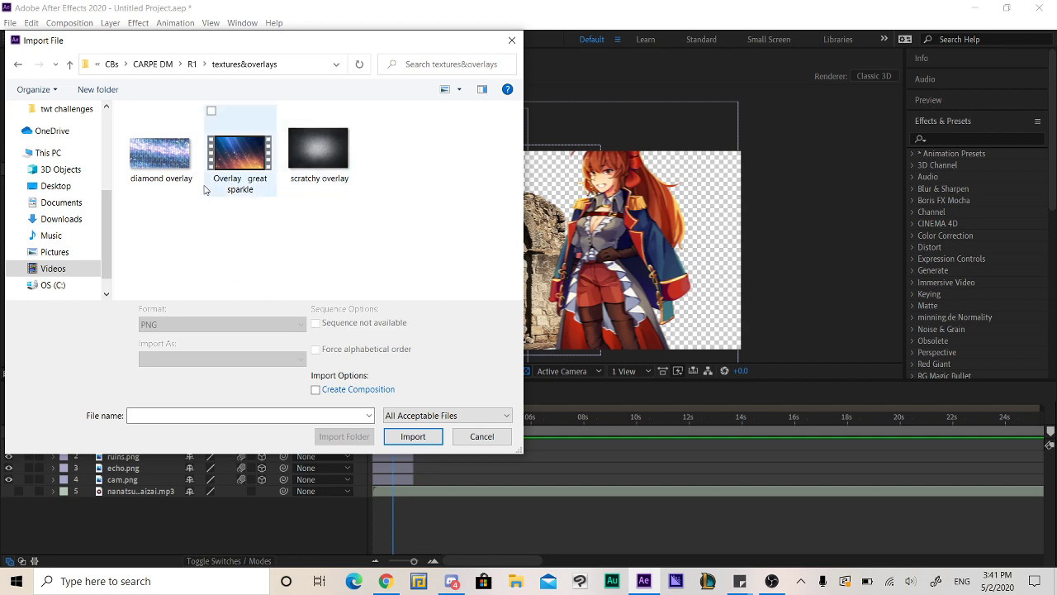
pyautogui.click(178, 178)
pyautogui.doubleClick(178, 178)
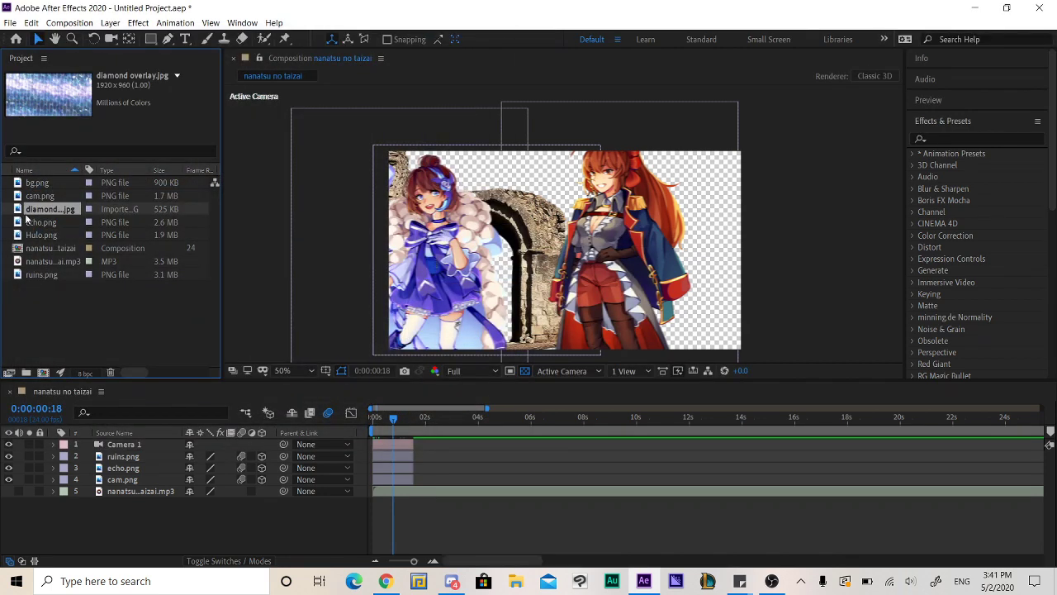
pyautogui.press('Delete')
# Import scratchy overlay.jpg from the textures&overlays folder.
pyautogui.rightClick(51, 332)
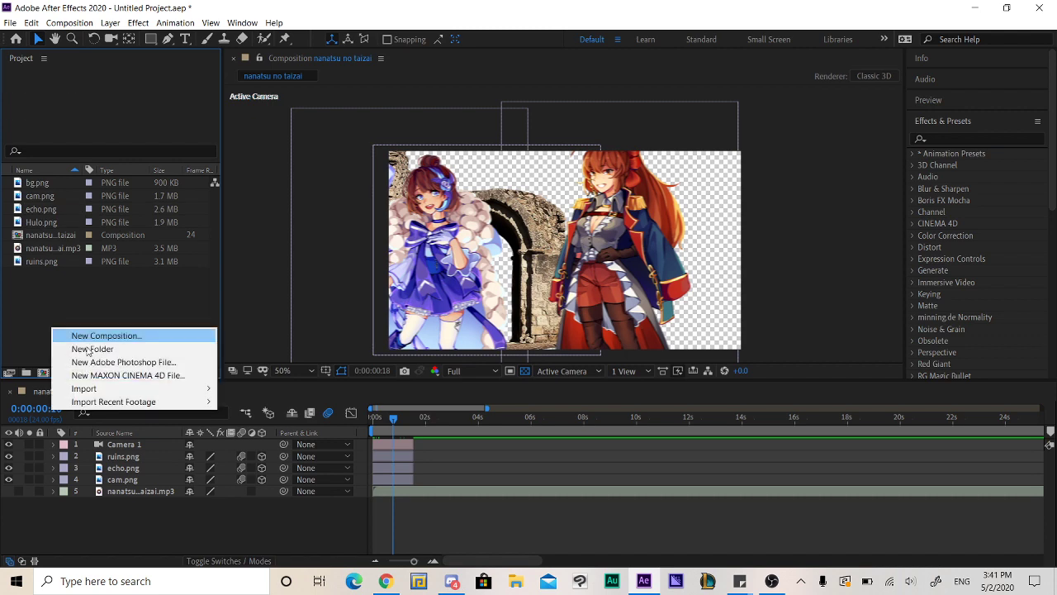
pyautogui.moveTo(99, 385)
pyautogui.click(244, 385)
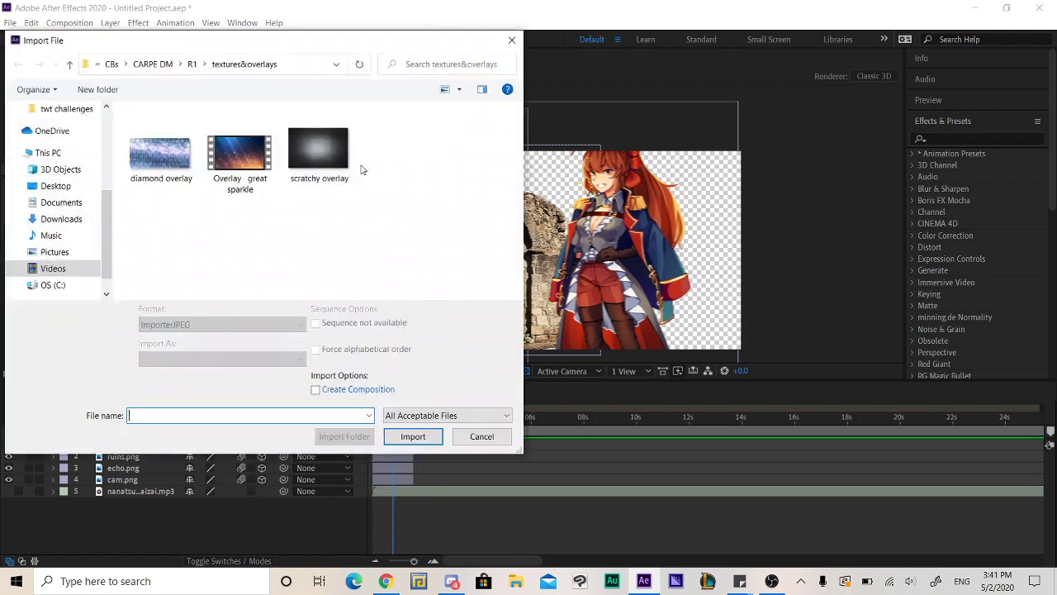
pyautogui.click(336, 174)
pyautogui.doubleClick(335, 174)
# Place scratchy overlay.jpg as the top composition layer and inspect its texture up close.
pyautogui.moveTo(61, 277); pyautogui.dragTo(108, 444)
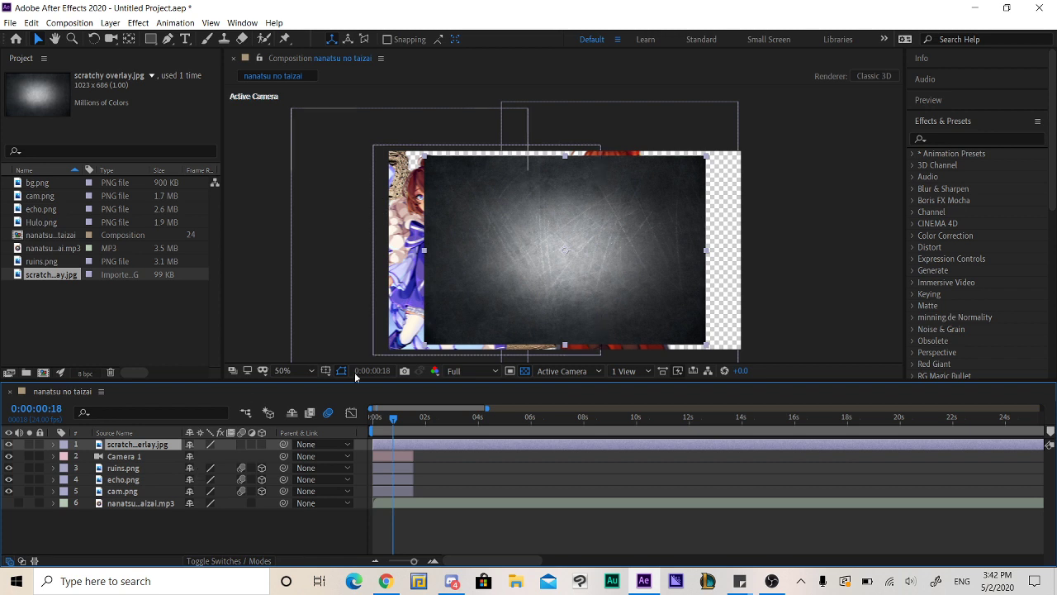
pyautogui.press('.')
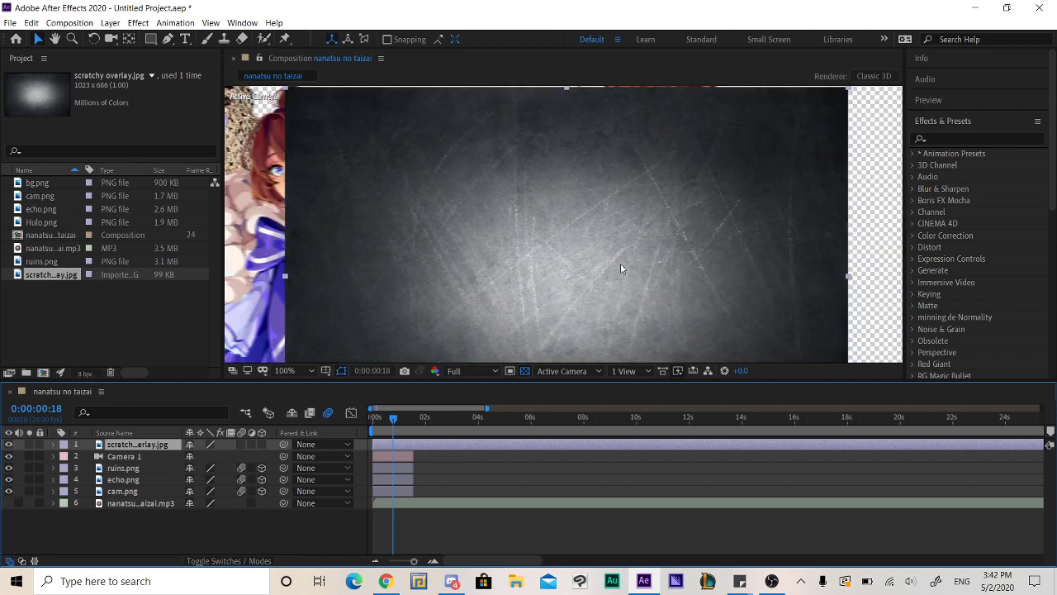
pyautogui.press(',')
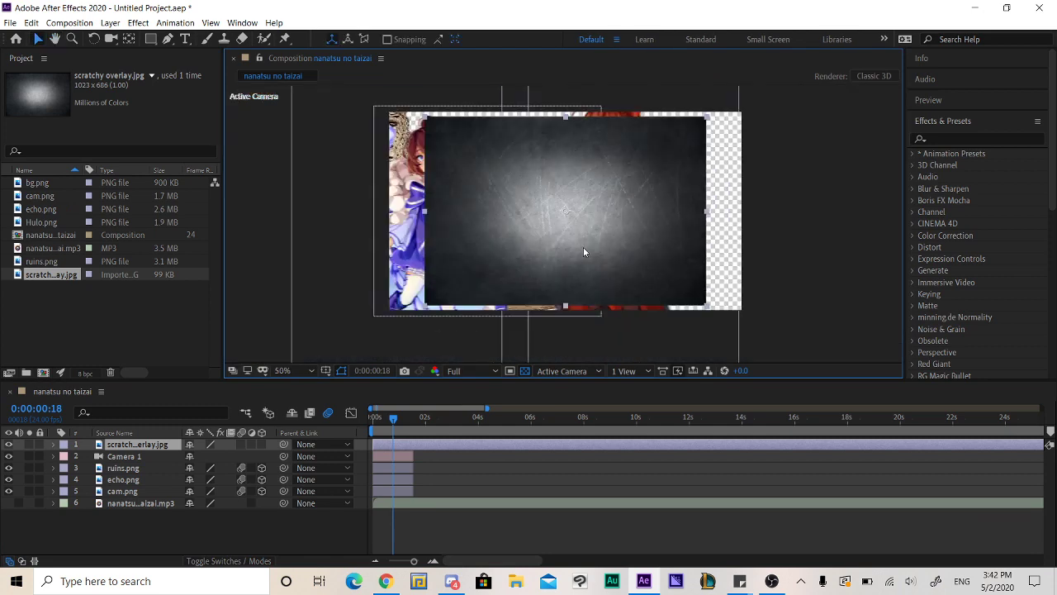
pyautogui.press('.')
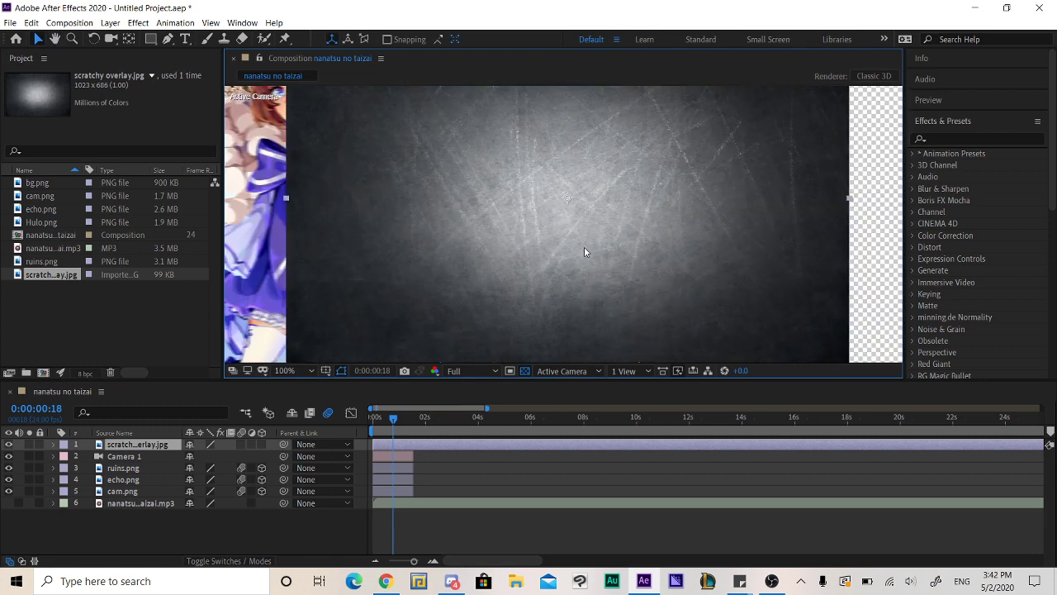
pyautogui.press(',')
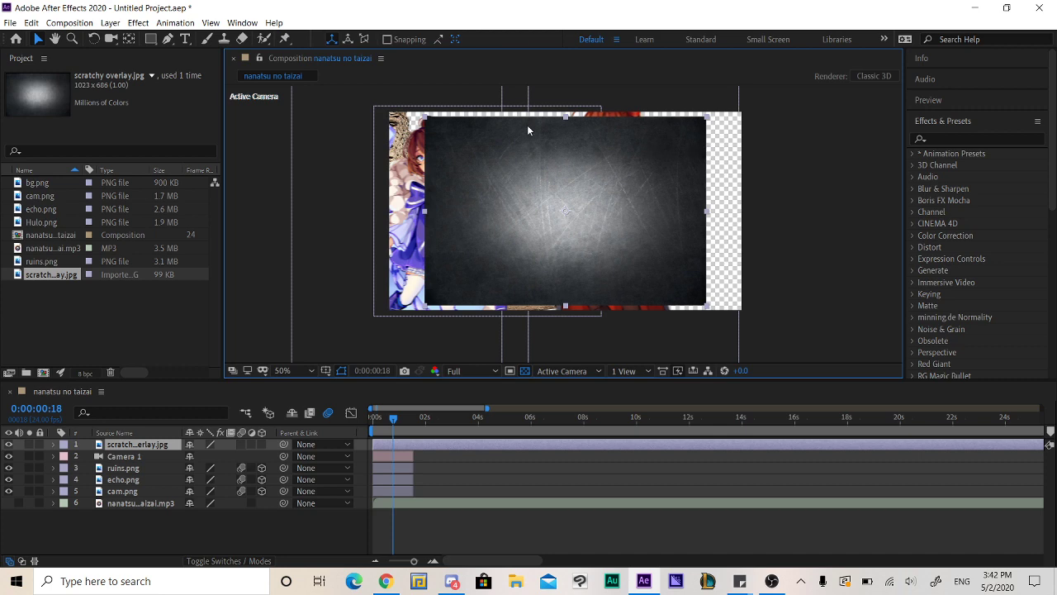
pyautogui.press('.')
pyautogui.press('.')
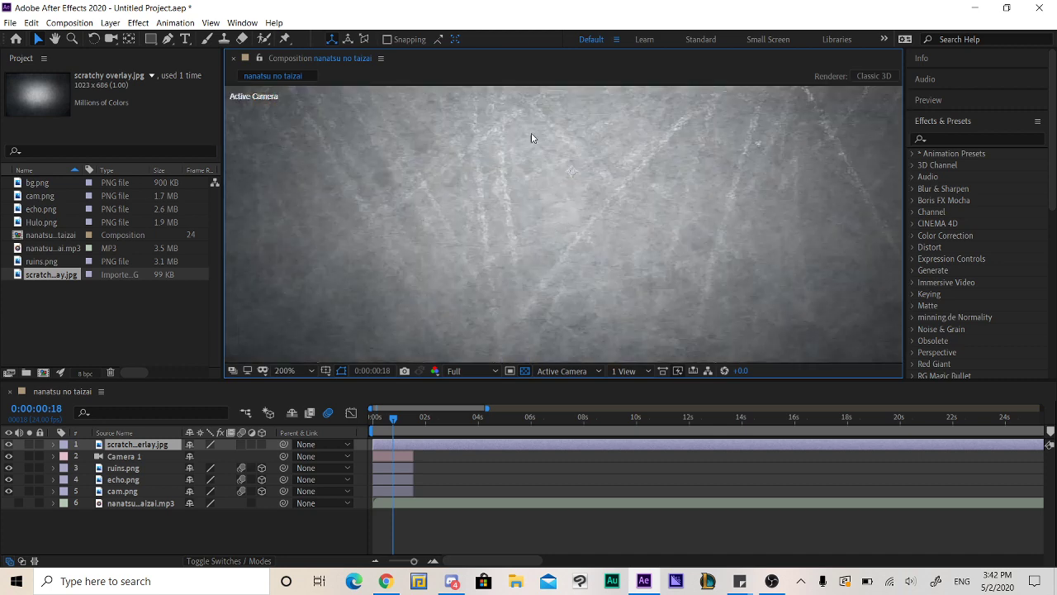
pyautogui.press(',')
pyautogui.press(',')
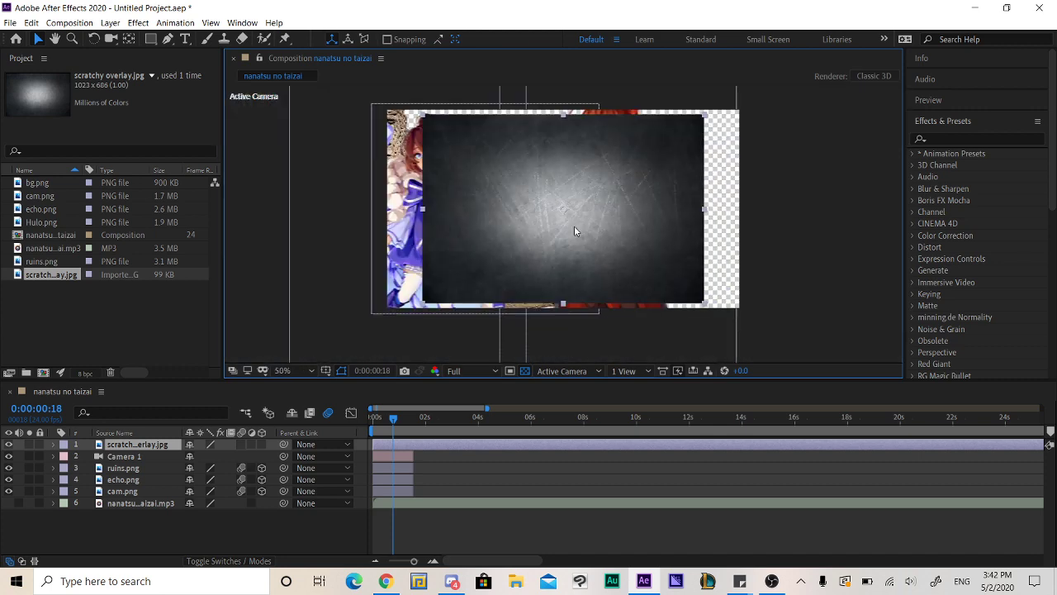
# Scale the scratchy overlay layer to 140% so it covers the frame.
pyautogui.press('s')
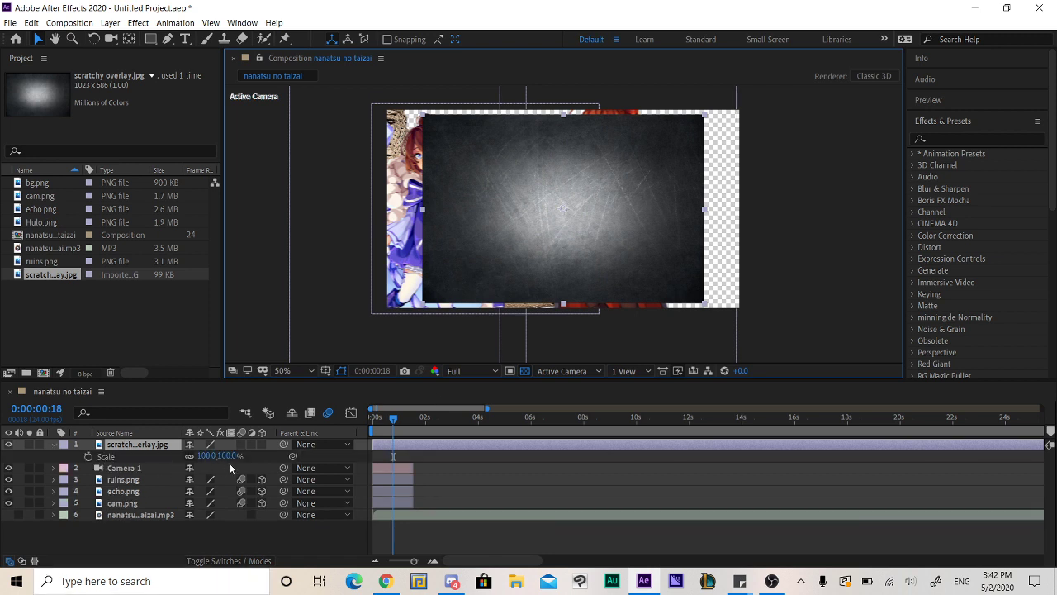
pyautogui.moveTo(229, 456); pyautogui.dragTo(262, 463)
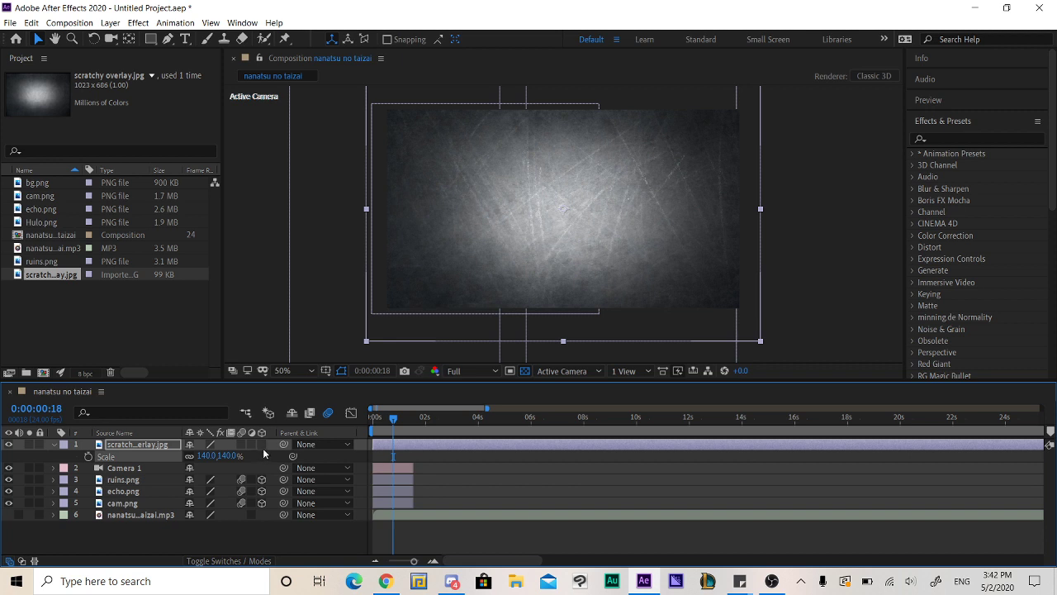
pyautogui.click(261, 444)
pyautogui.moveTo(393, 417); pyautogui.dragTo(405, 418)
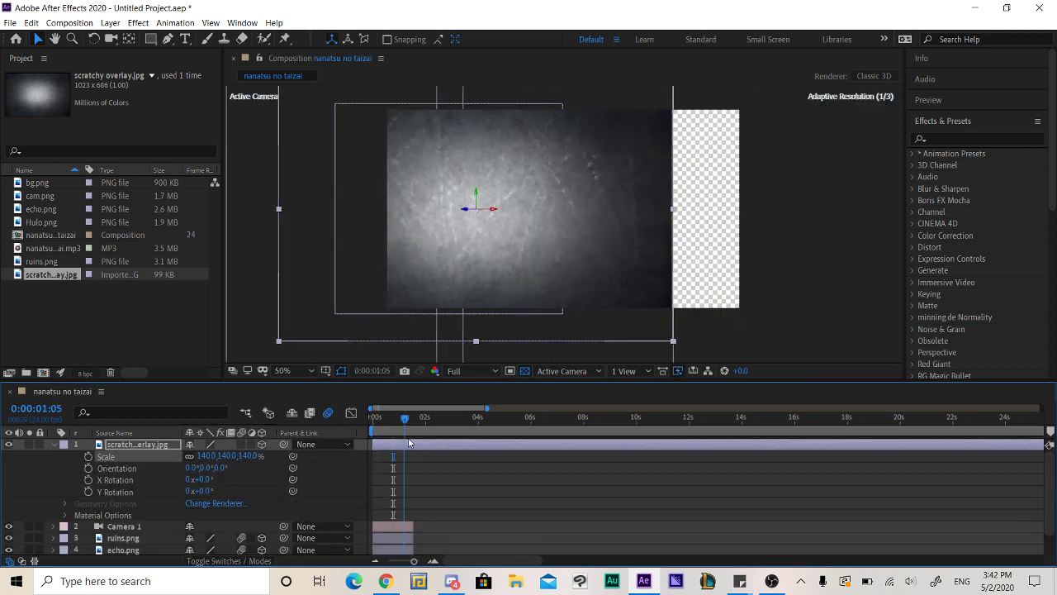
pyautogui.hotkey('ctrl', 'z')
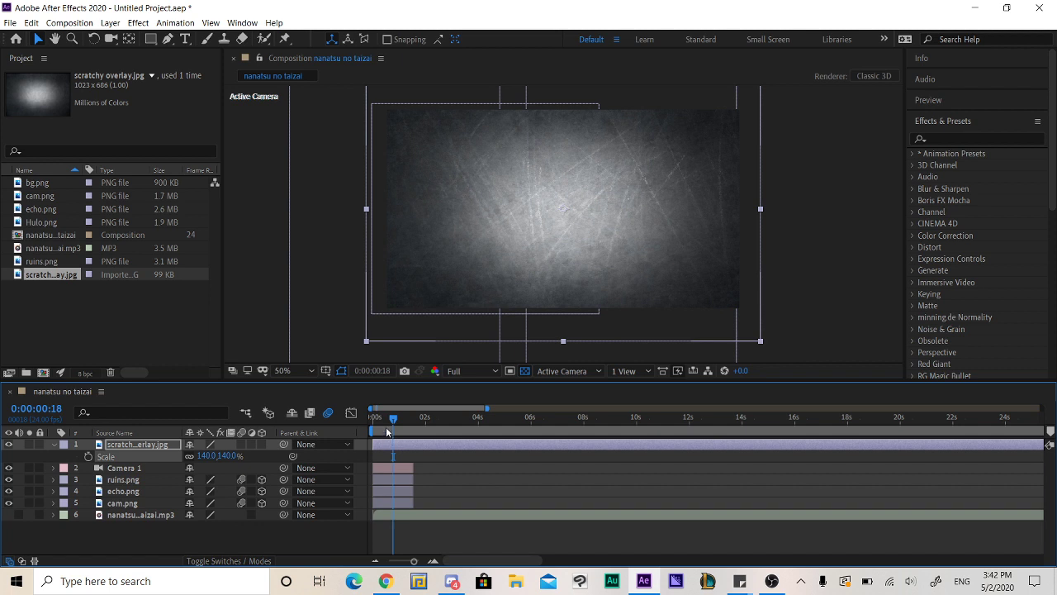
# Preview the animation and reveal the layers' blend mode columns.
pyautogui.press('space')
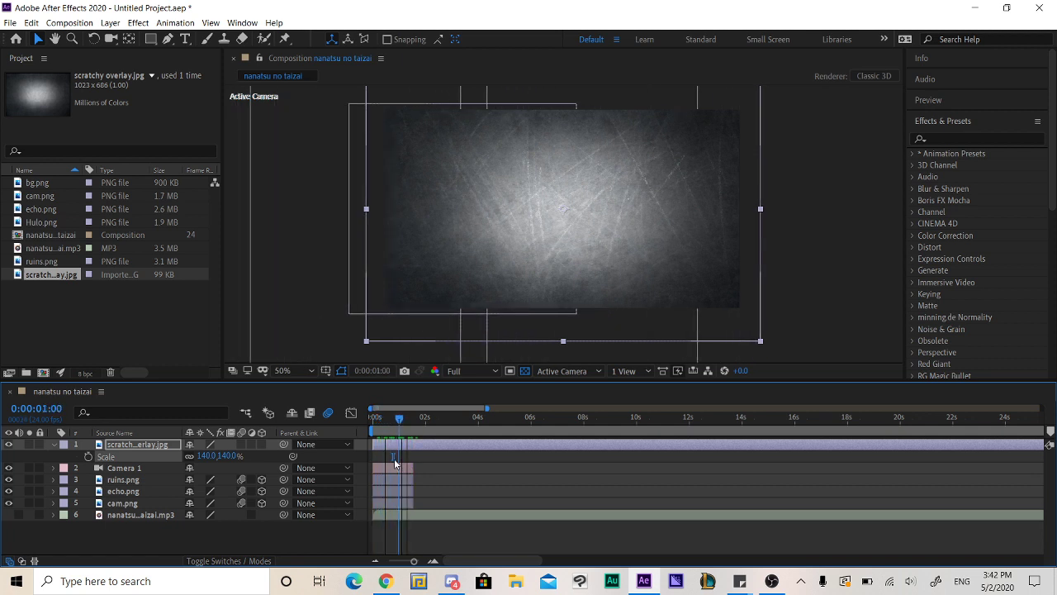
pyautogui.press('space')
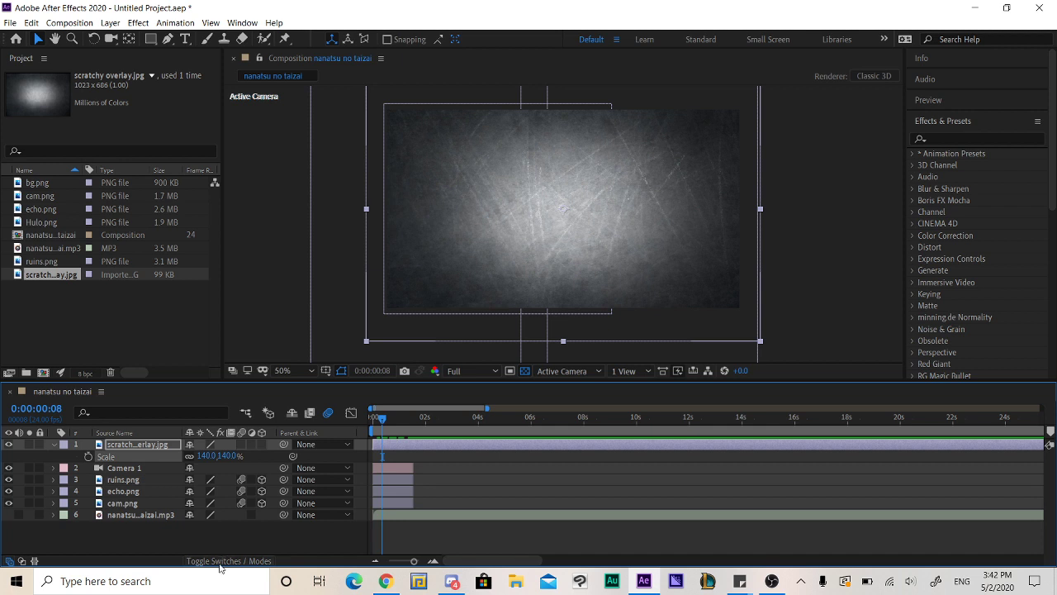
pyautogui.click(220, 563)
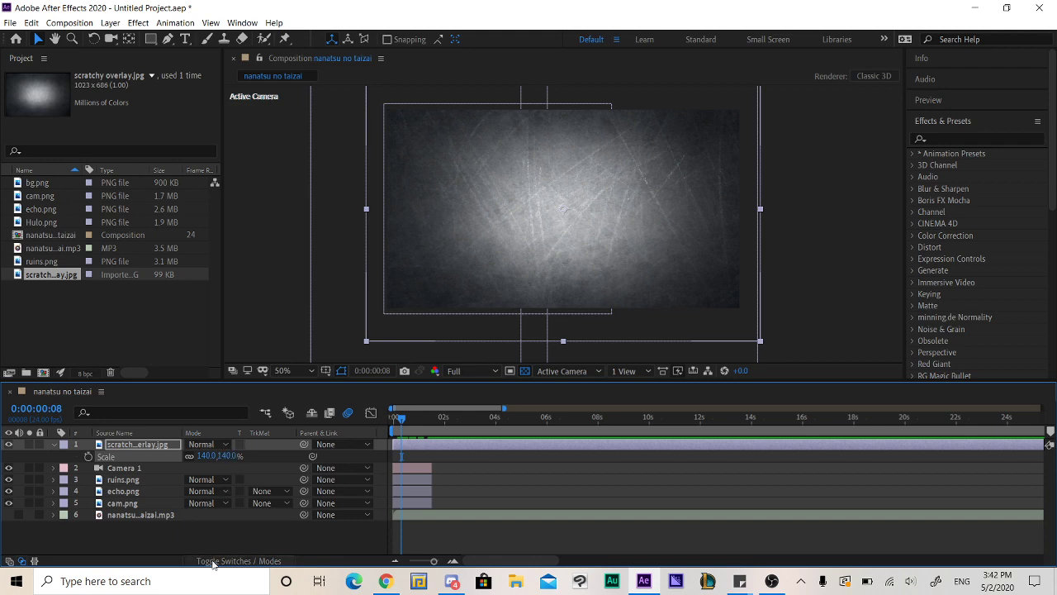
# Set the scratchy overlay layer's blend mode to Overlay and inspect the result.
pyautogui.click(206, 444)
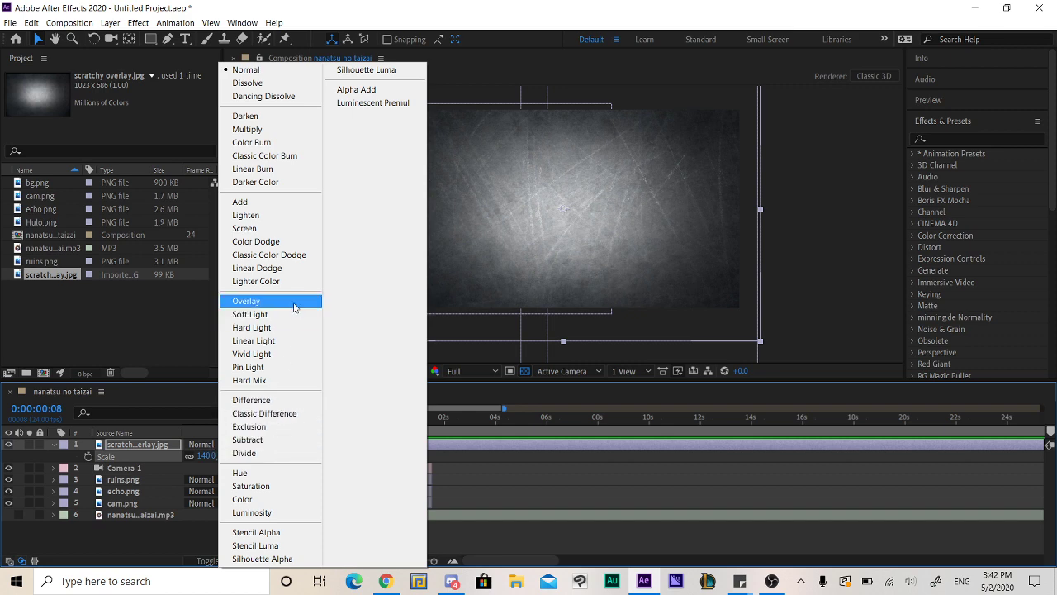
pyautogui.click(294, 301)
pyautogui.press('.')
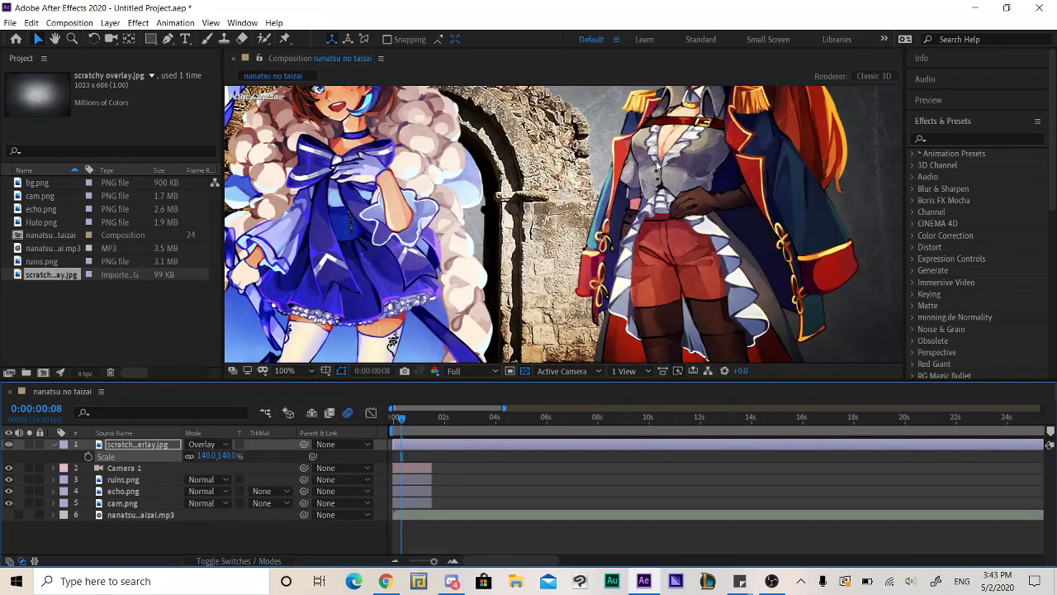
pyautogui.press(',')
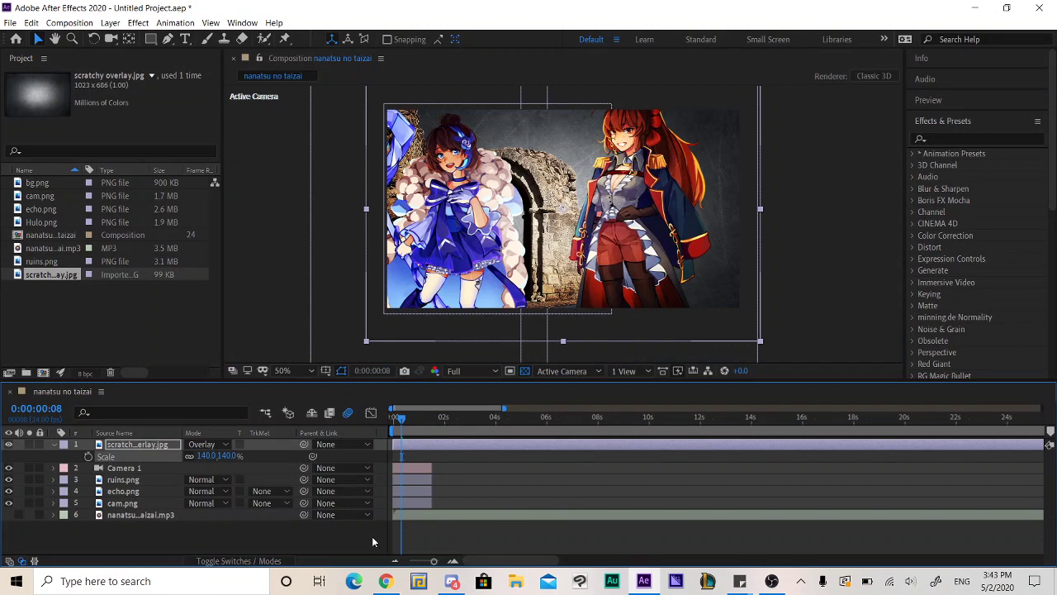
pyautogui.scroll(5, 684, 228)
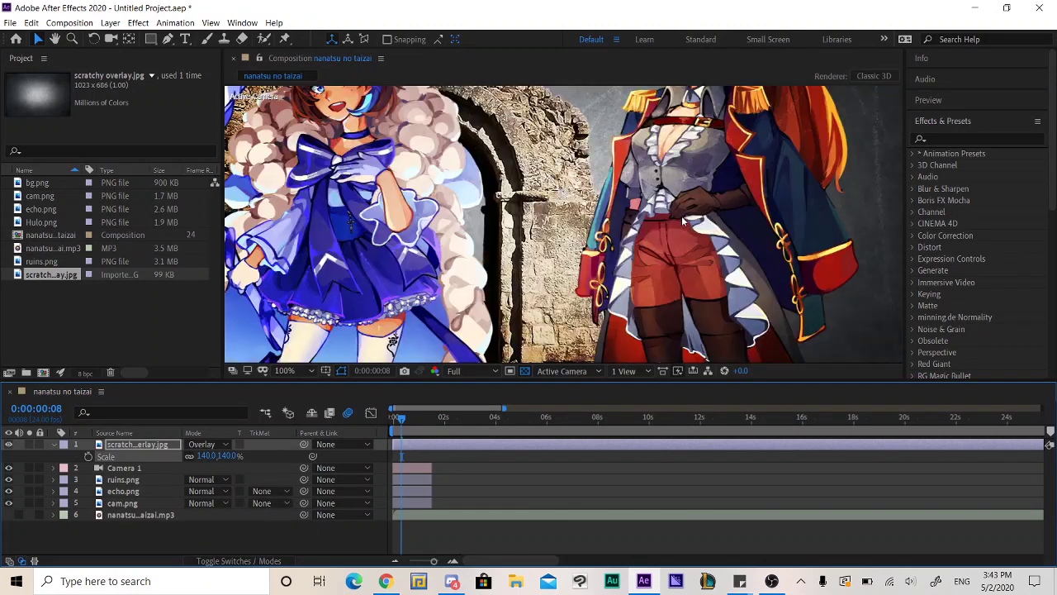
pyautogui.scroll(-2, 790, 188)
pyautogui.moveTo(789, 189); pyautogui.dragTo(442, 270)
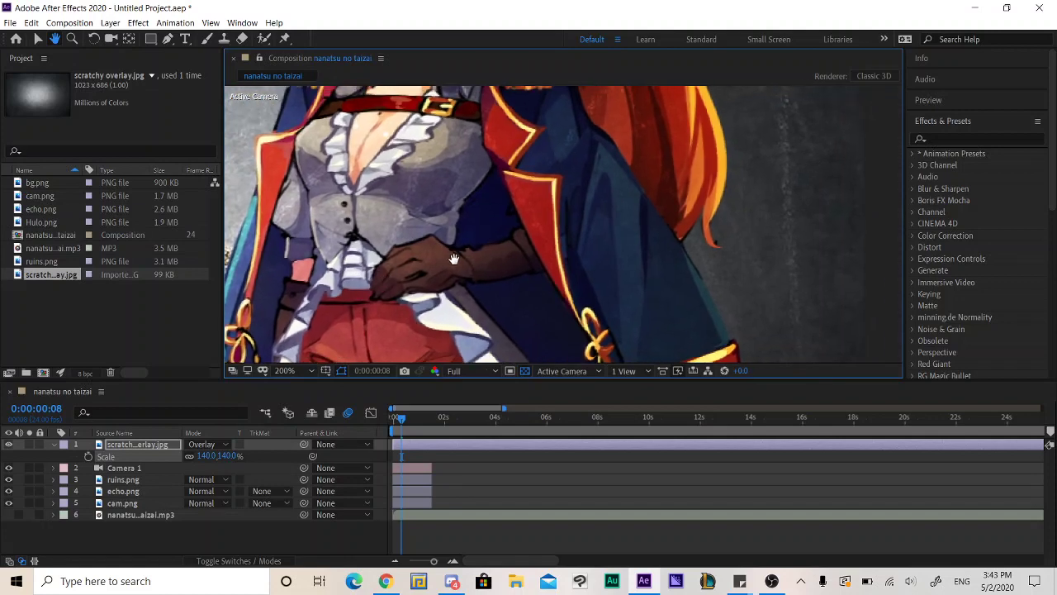
pyautogui.scroll(5, 519, 165)
pyautogui.scroll(-6, 578, 92)
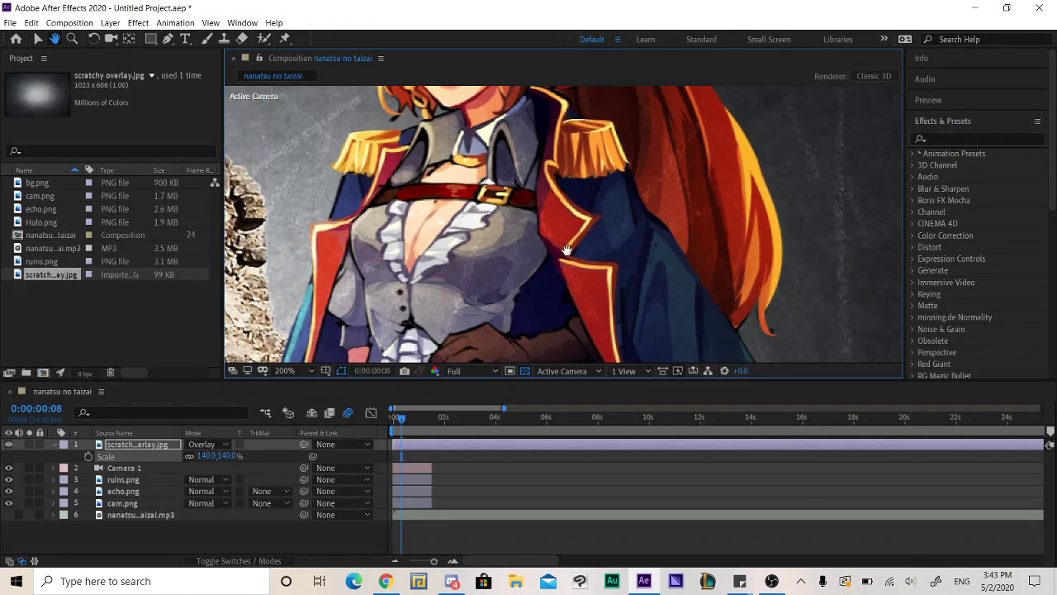
pyautogui.scroll(-4, 520, 278)
# Switch to the Selection tool and deselect the scratchy overlay layer.
pyautogui.press('v')
pyautogui.moveTo(520, 277); pyautogui.dragTo(537, 285)
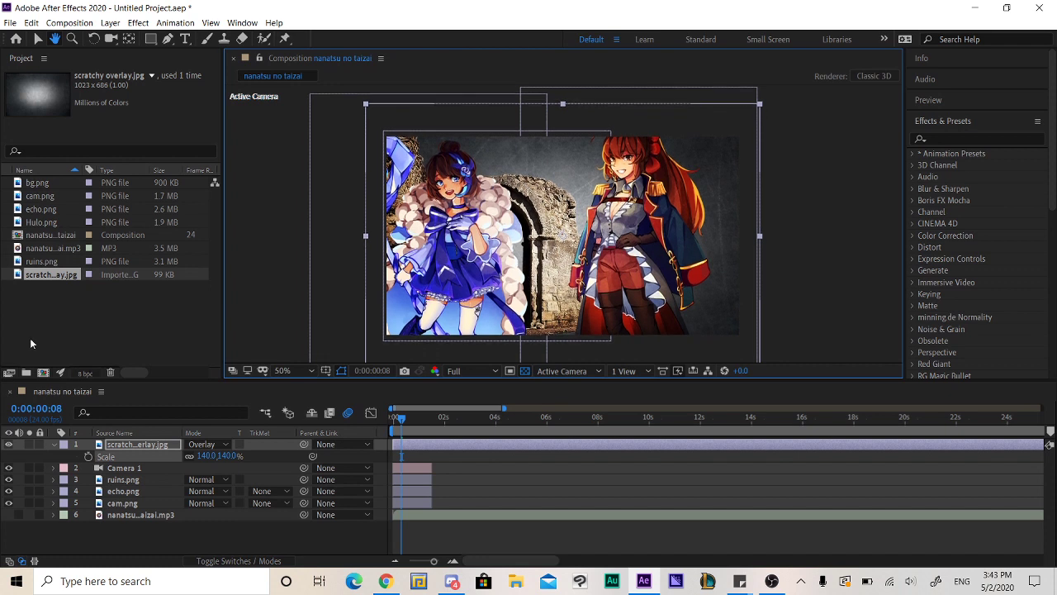
pyautogui.click(172, 543)
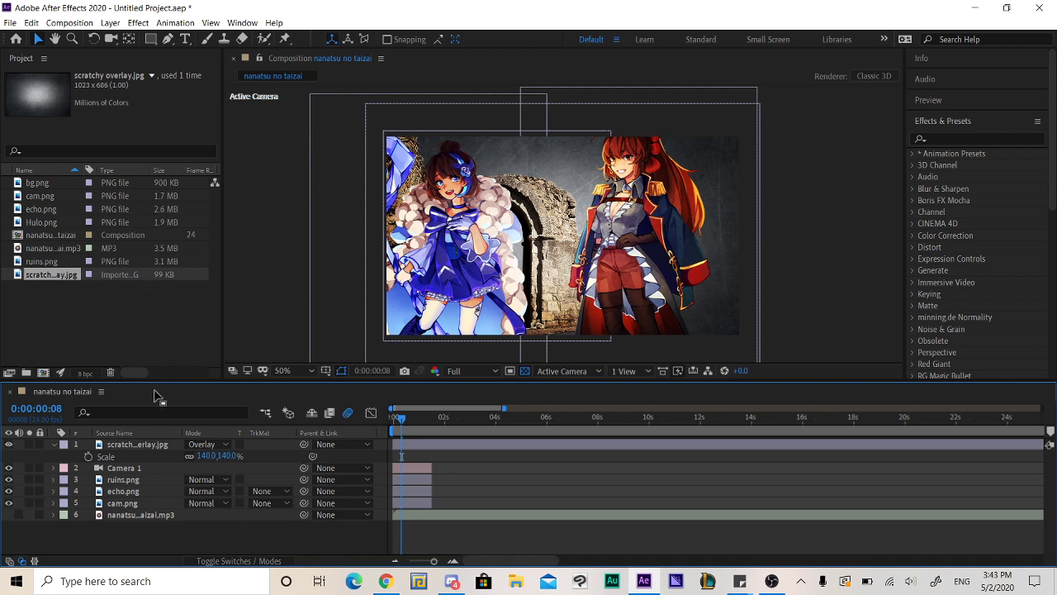
# Start a new comp-sized solid named White Solid 1 with its colour set to white.
pyautogui.rightClick(136, 537)
pyautogui.rightClick(120, 550)
pyautogui.rightClick(121, 541)
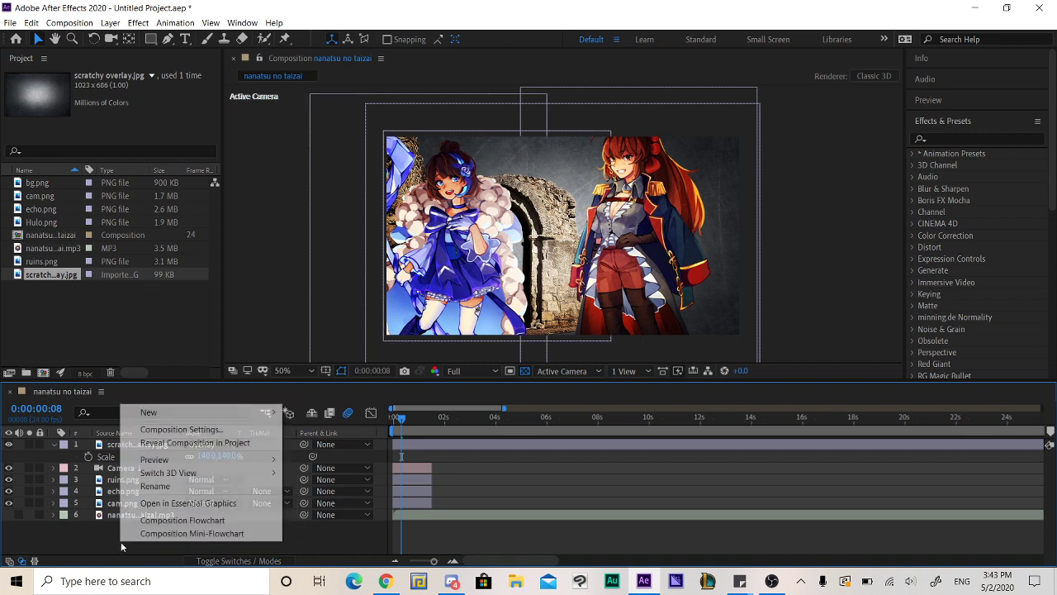
pyautogui.moveTo(247, 412)
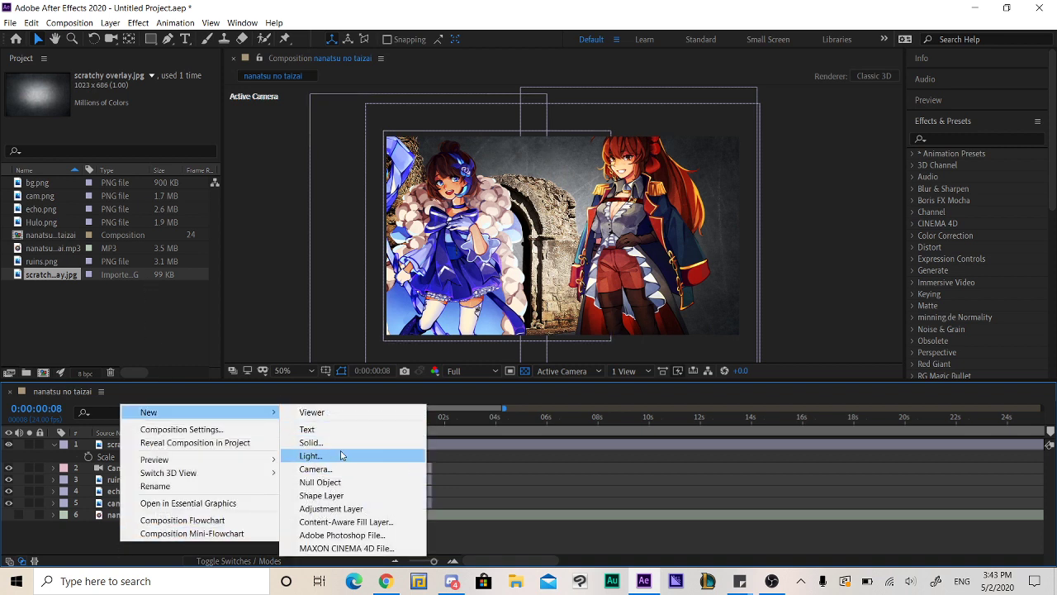
pyautogui.click(341, 444)
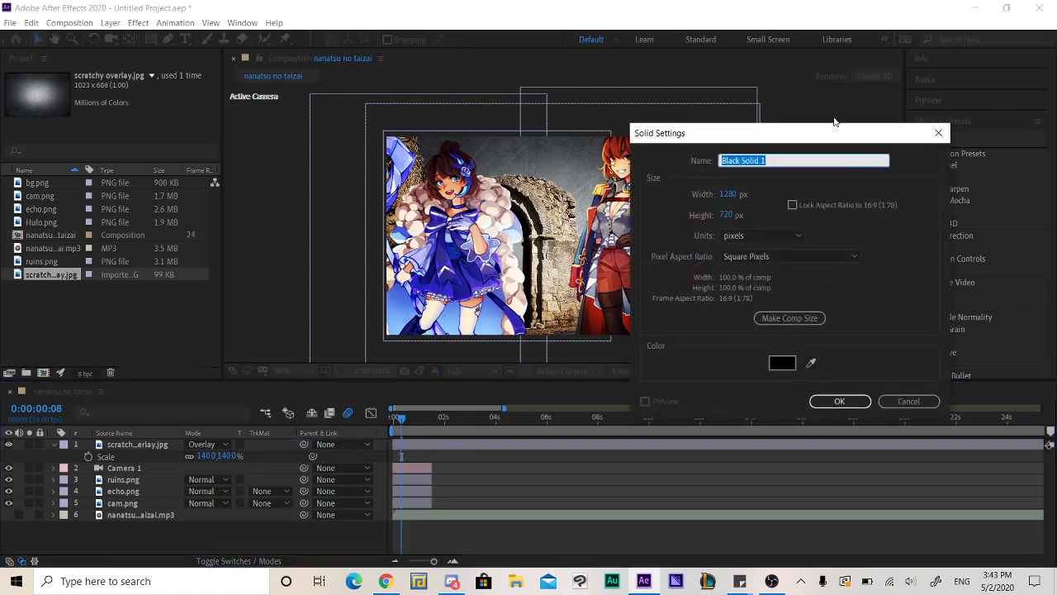
pyautogui.moveTo(835, 134); pyautogui.dragTo(748, 154)
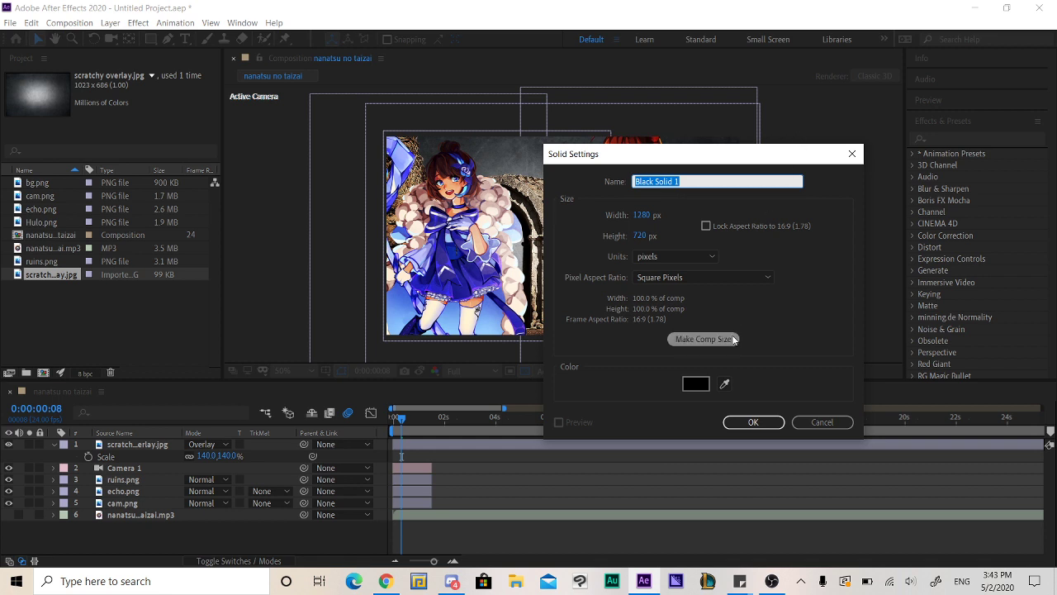
pyautogui.click(696, 383)
pyautogui.moveTo(78, 326); pyautogui.dragTo(57, 229)
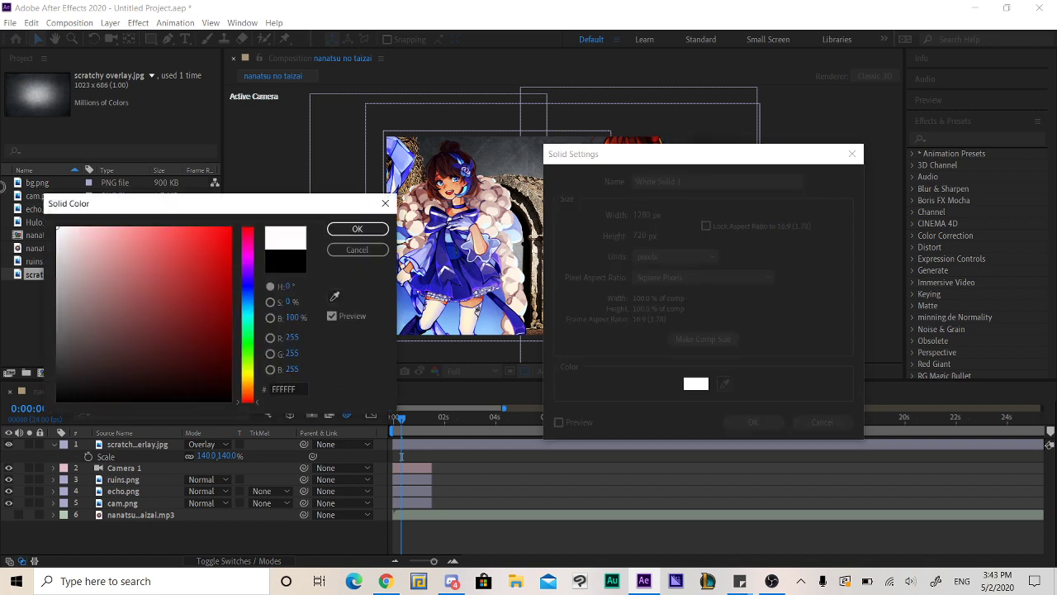
pyautogui.click(357, 228)
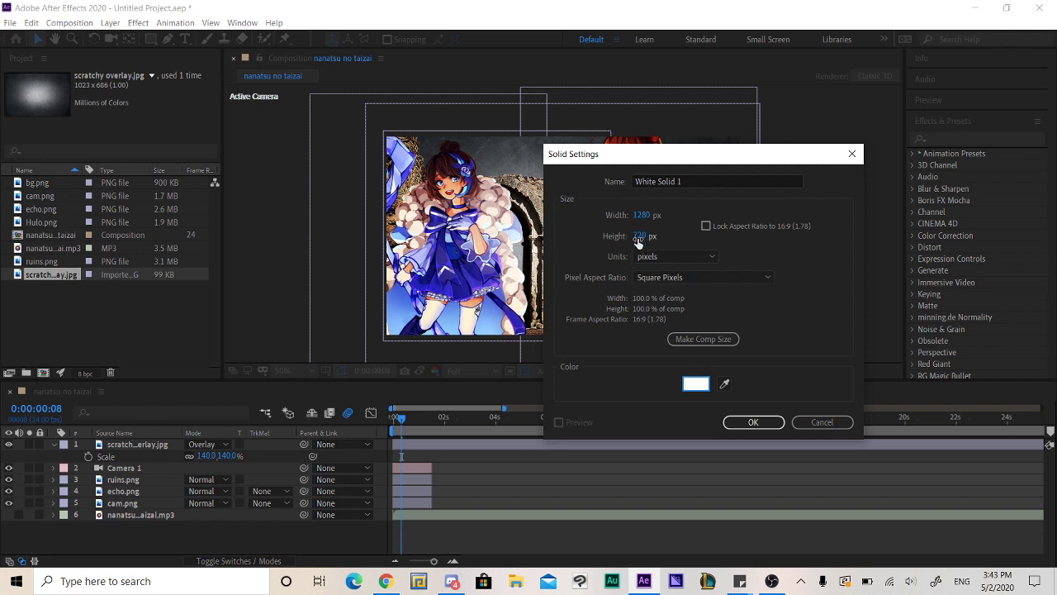
# Create White Solid 1 and move it below cam.png as layer 6.
pyautogui.click(752, 423)
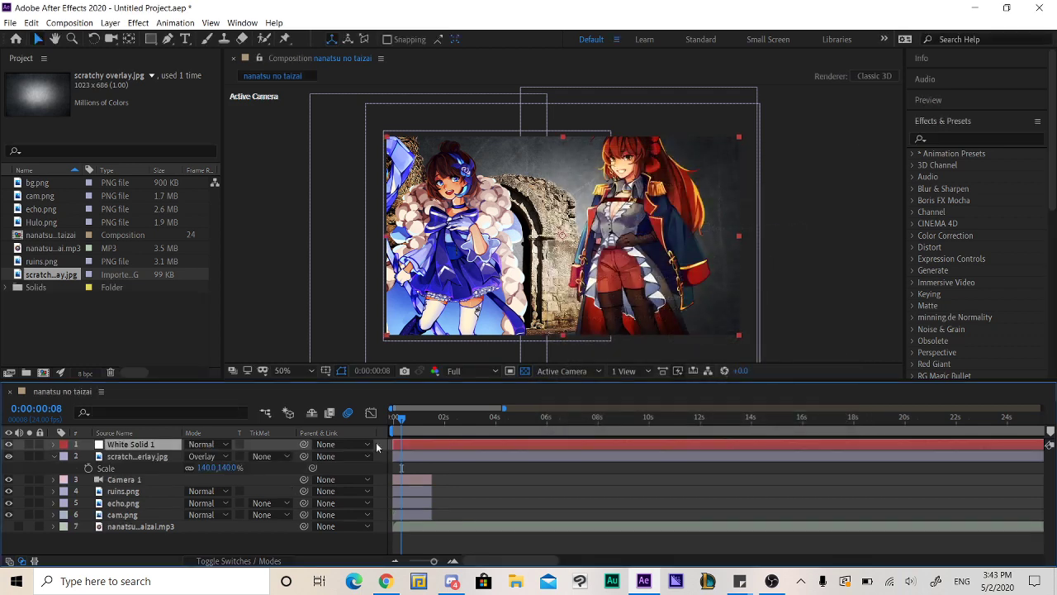
pyautogui.moveTo(140, 447); pyautogui.dragTo(141, 518)
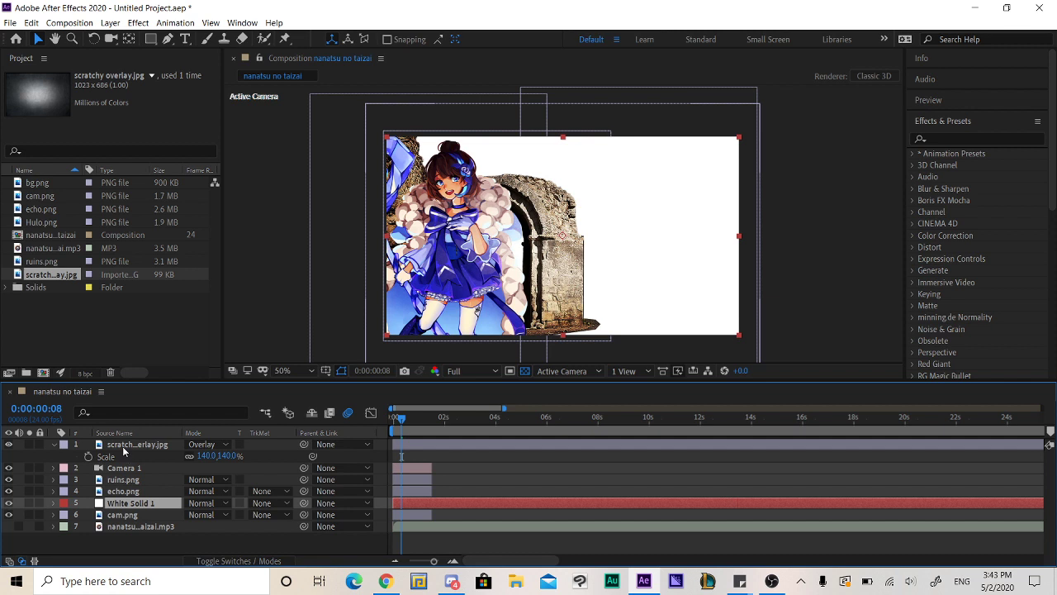
pyautogui.moveTo(138, 510); pyautogui.dragTo(139, 523)
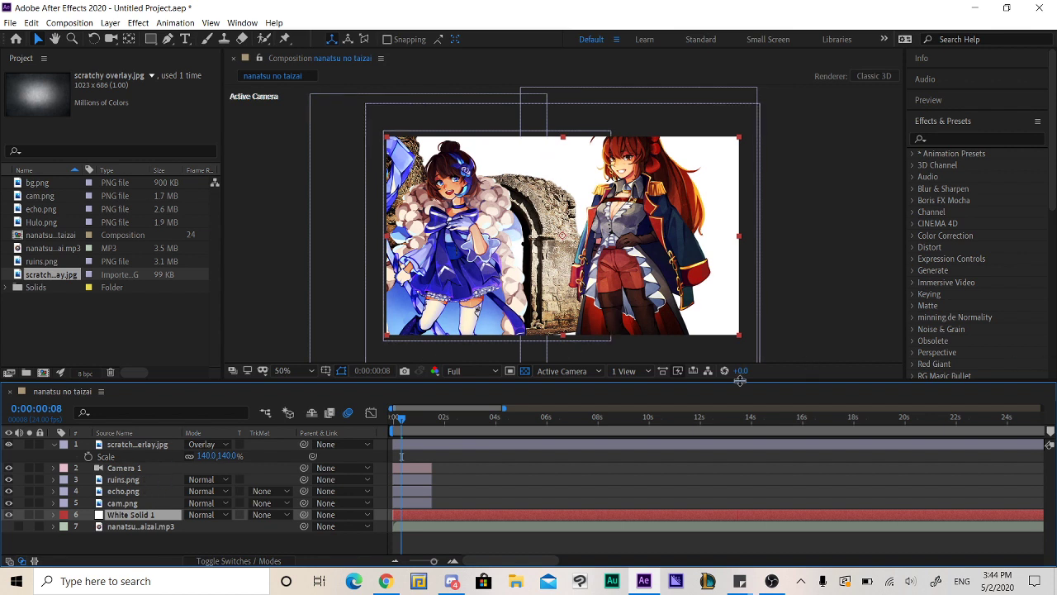
# Briefly view 2 Views, return to 1 View, and select White Solid 1.
pyautogui.click(625, 371)
pyautogui.click(635, 400)
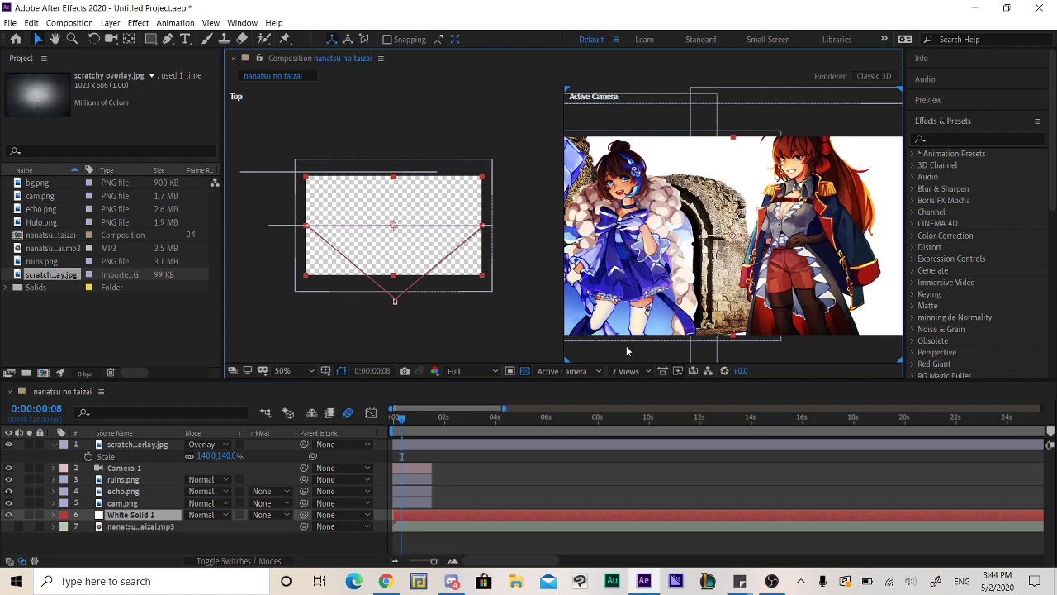
pyautogui.click(625, 371)
pyautogui.click(632, 385)
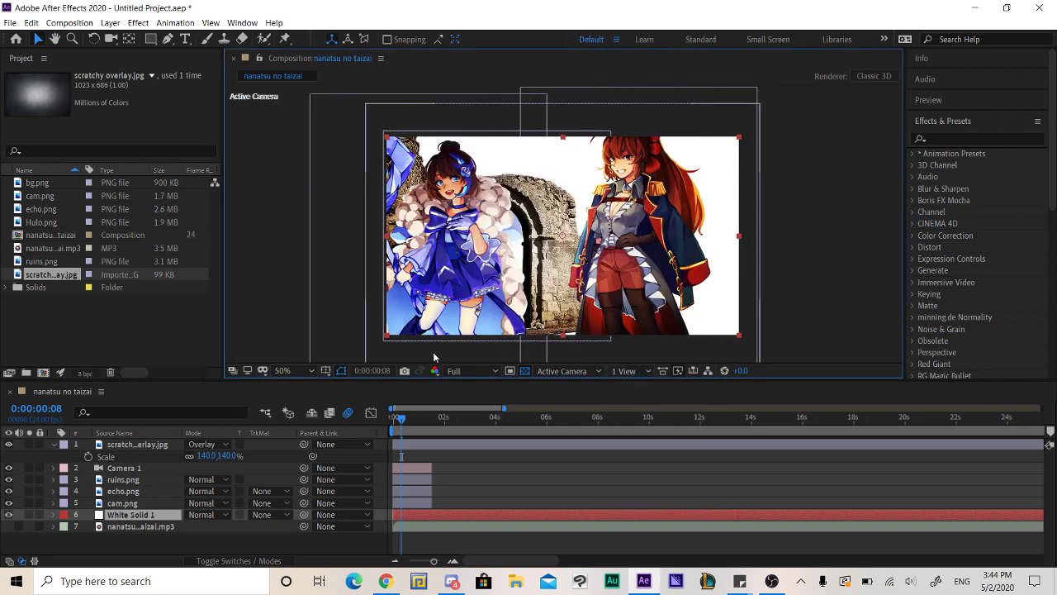
pyautogui.click(117, 516)
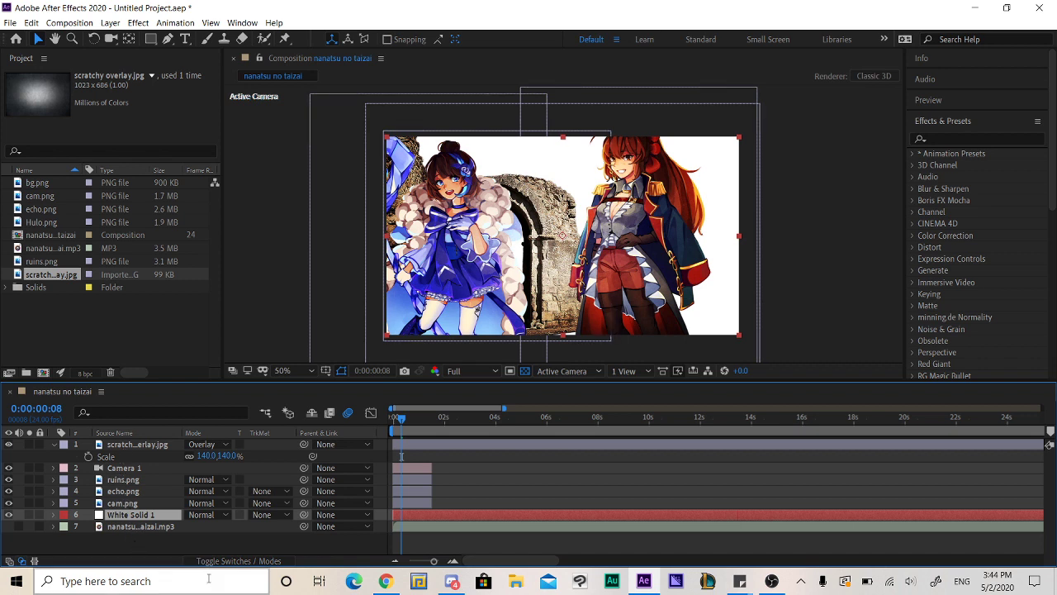
# Search the effects for 'gradient' and apply Gradient Ramp to White Solid 1.
pyautogui.click(942, 139)
pyautogui.write('g')
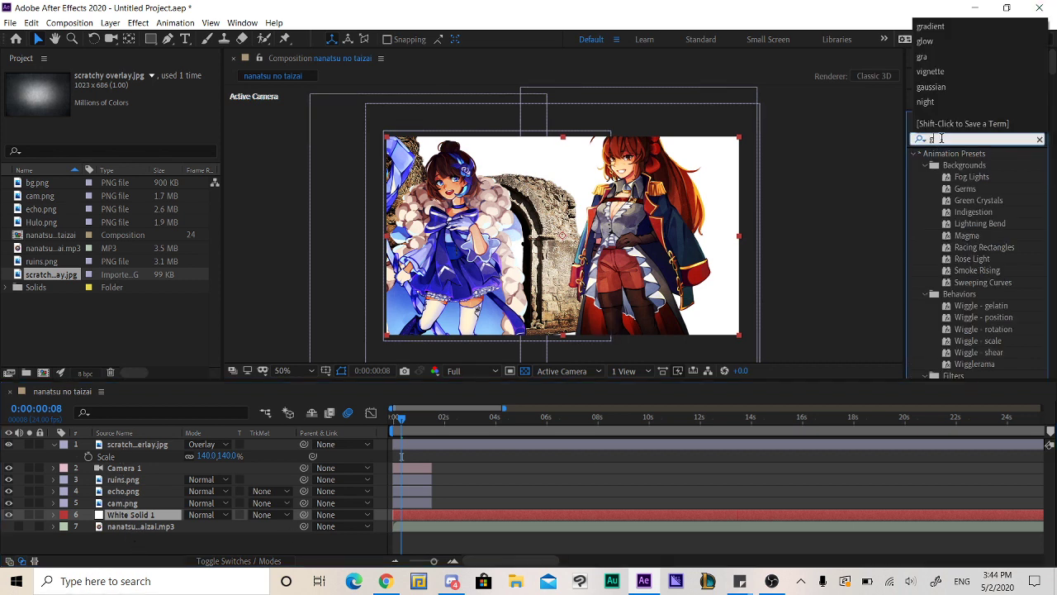
pyautogui.press('BackSpace')
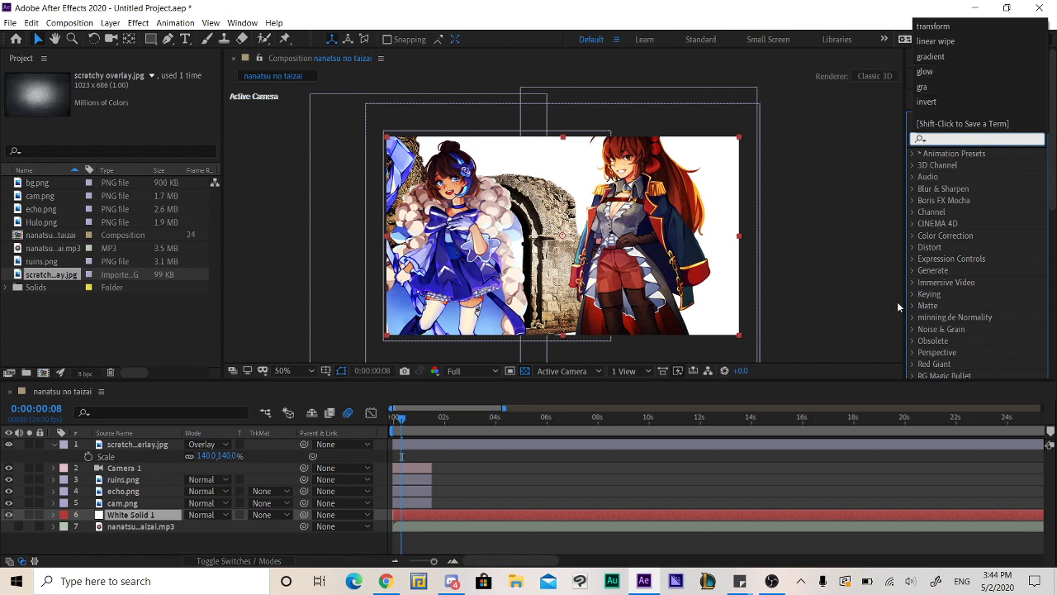
pyautogui.click(604, 46)
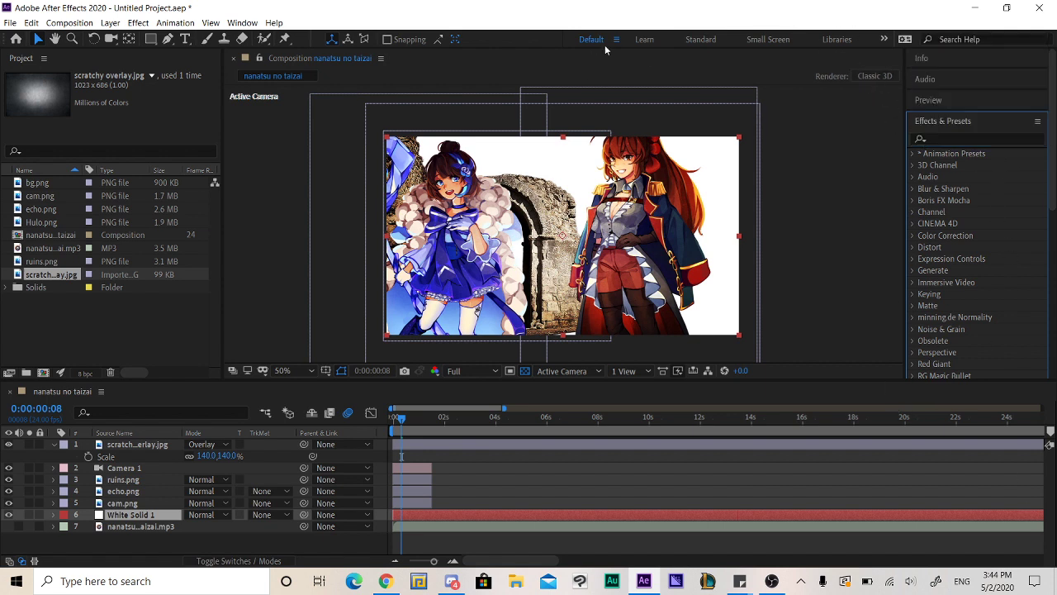
pyautogui.click(962, 138)
pyautogui.write('gradient')
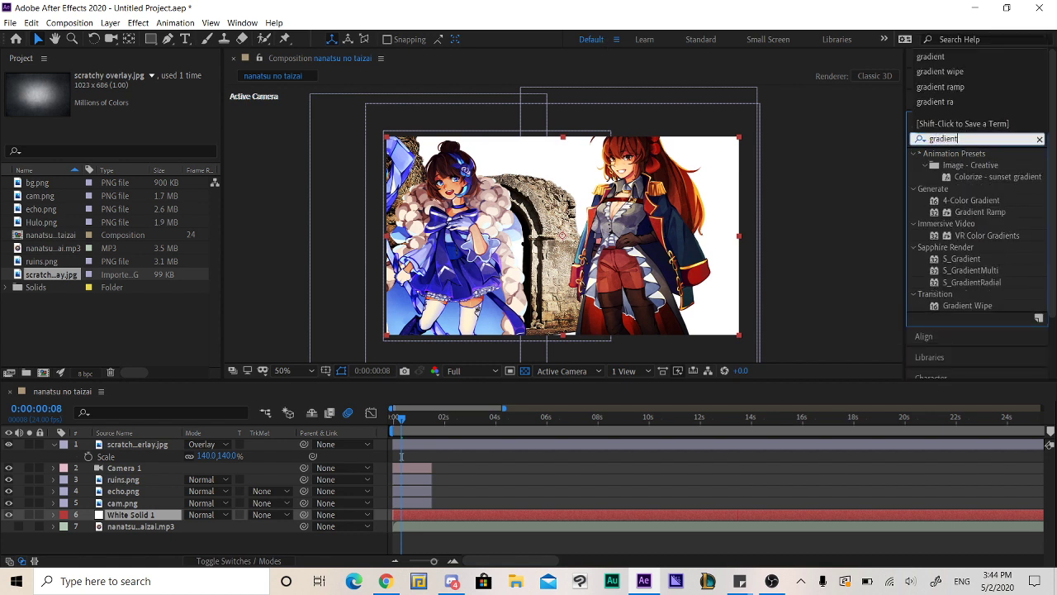
pyautogui.doubleClick(979, 214)
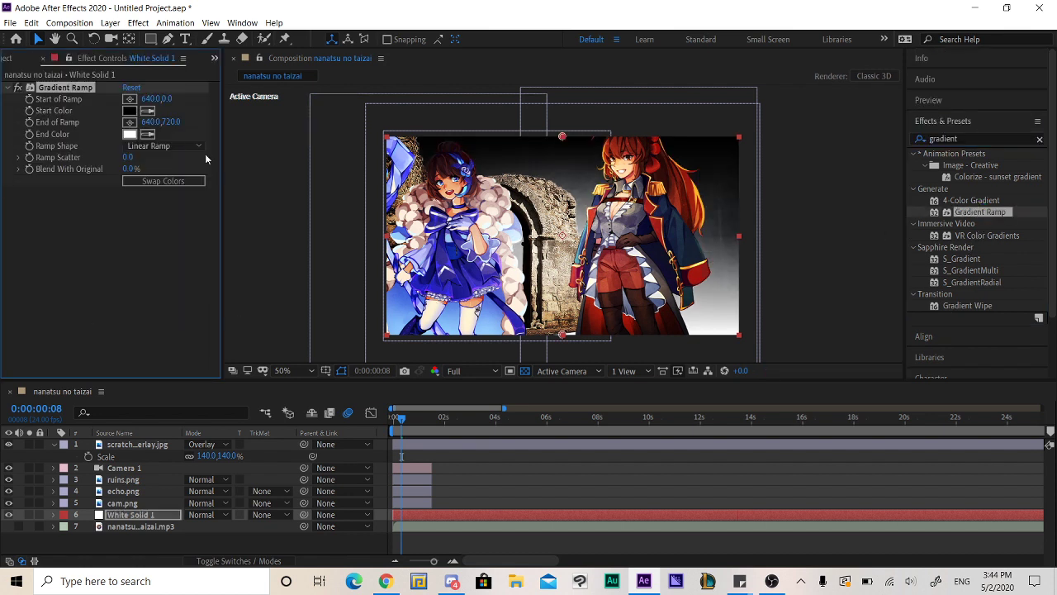
# Set the Gradient Ramp start colour to light blue 8894FF and end colour to peach FFC2B5.
pyautogui.click(129, 111)
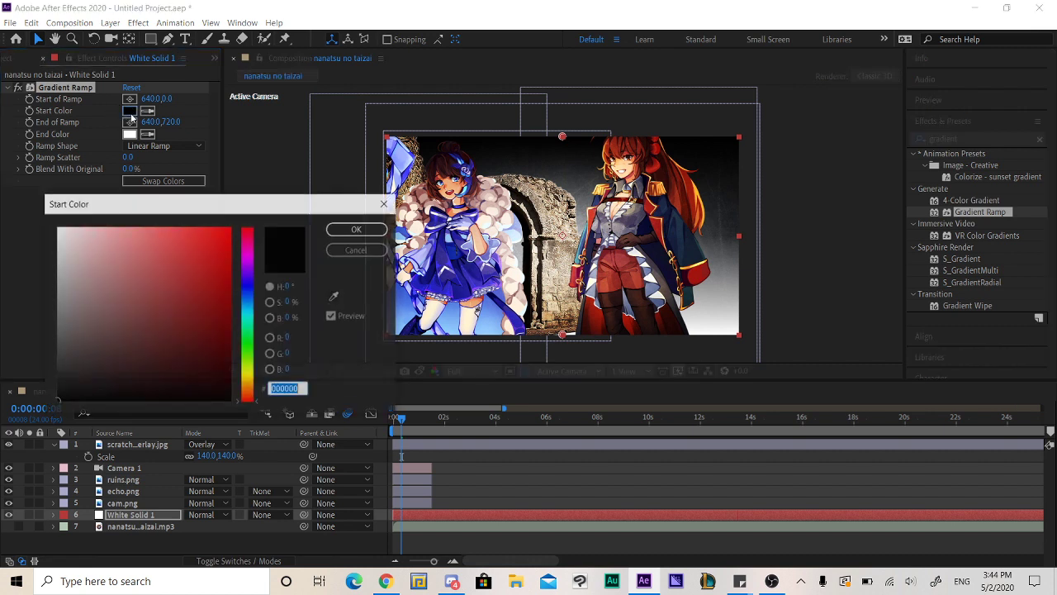
pyautogui.click(248, 291)
pyautogui.click(113, 247)
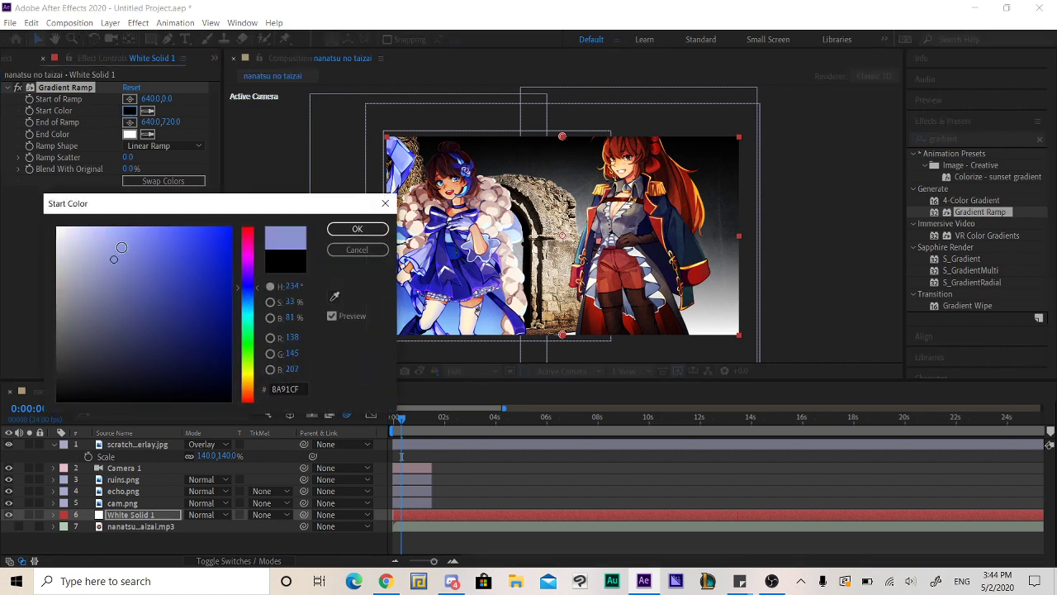
pyautogui.click(161, 246)
pyautogui.click(137, 226)
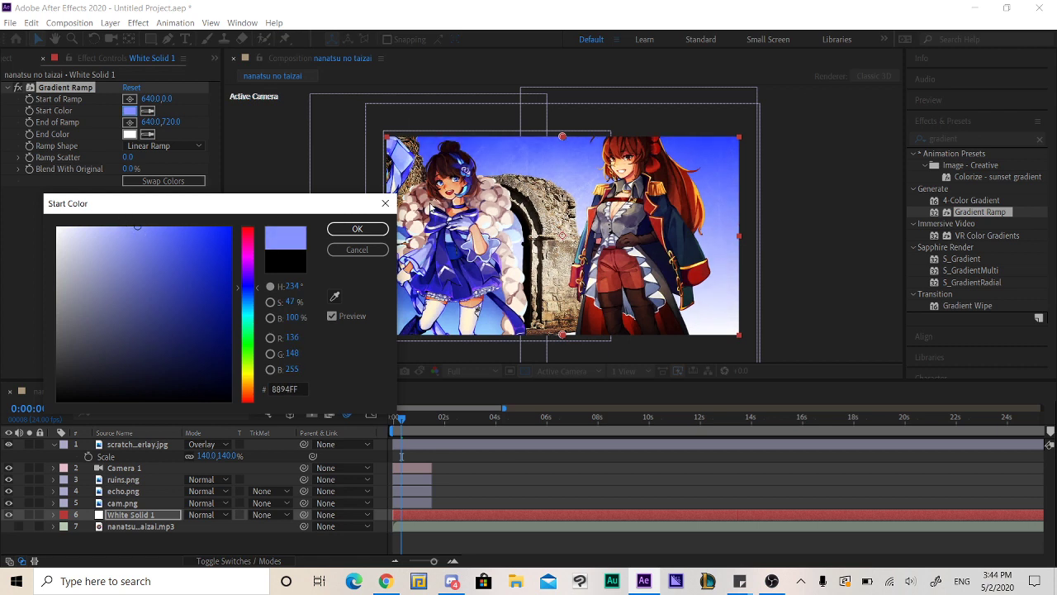
pyautogui.click(357, 229)
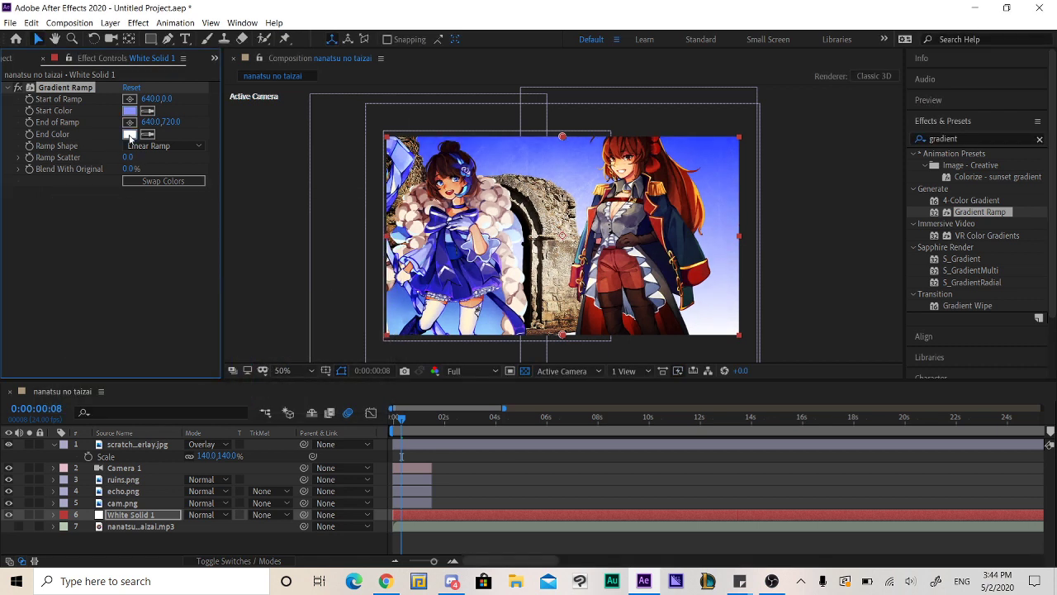
pyautogui.click(130, 134)
pyautogui.moveTo(256, 254); pyautogui.dragTo(252, 237)
pyautogui.moveTo(73, 248); pyautogui.dragTo(106, 216)
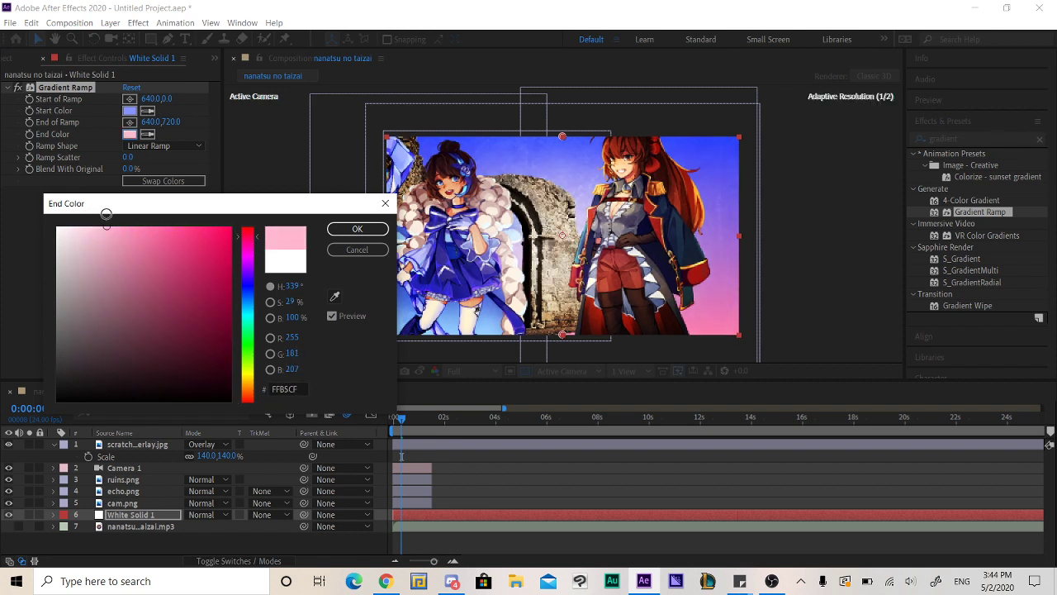
pyautogui.click(252, 397)
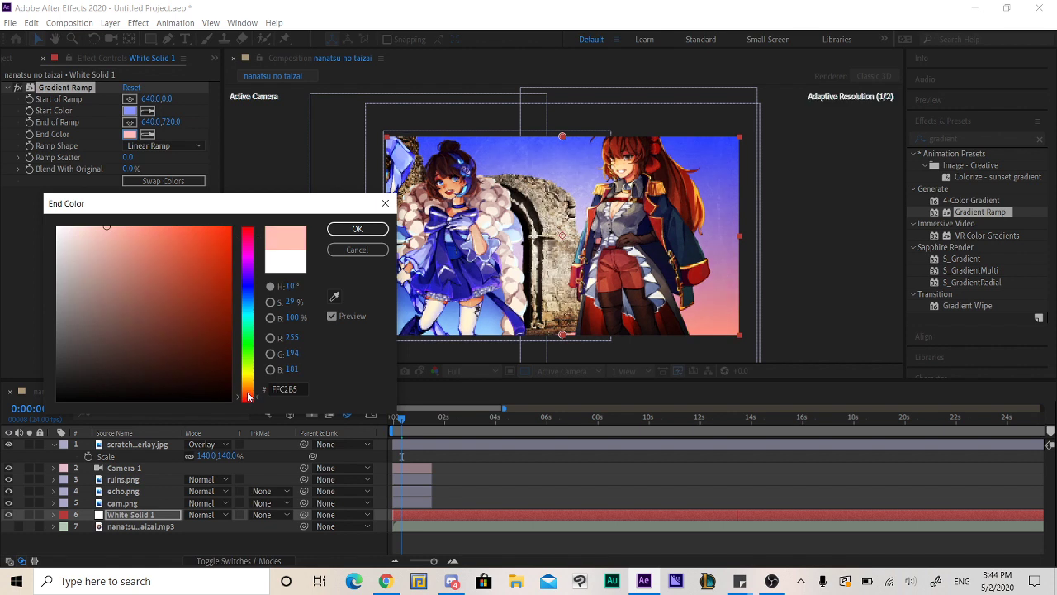
pyautogui.click(353, 232)
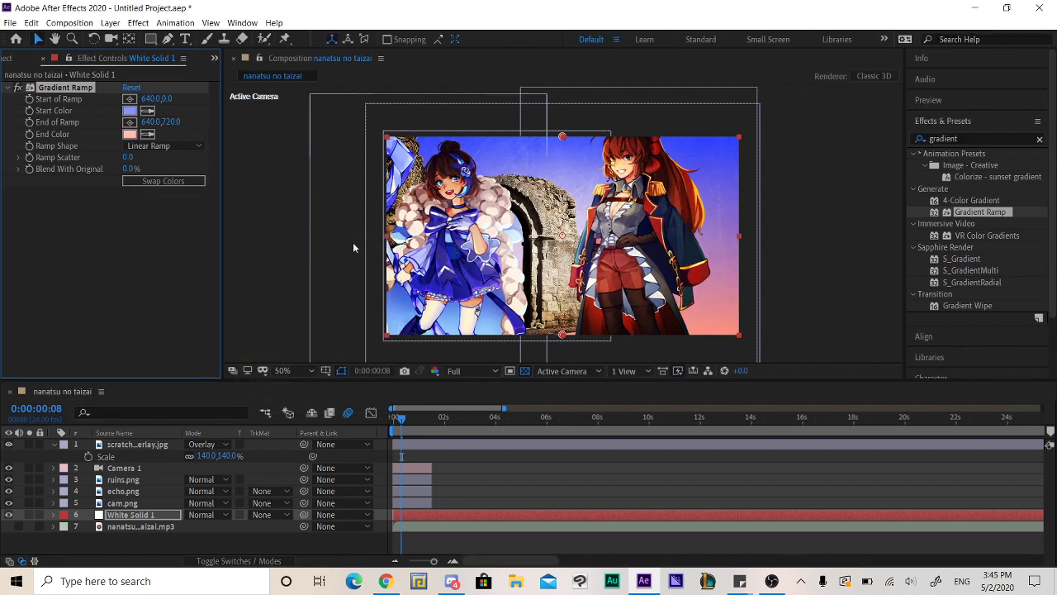
# Zoom and pan around the composition to inspect the gradient backdrop.
pyautogui.scroll(2, 554, 257)
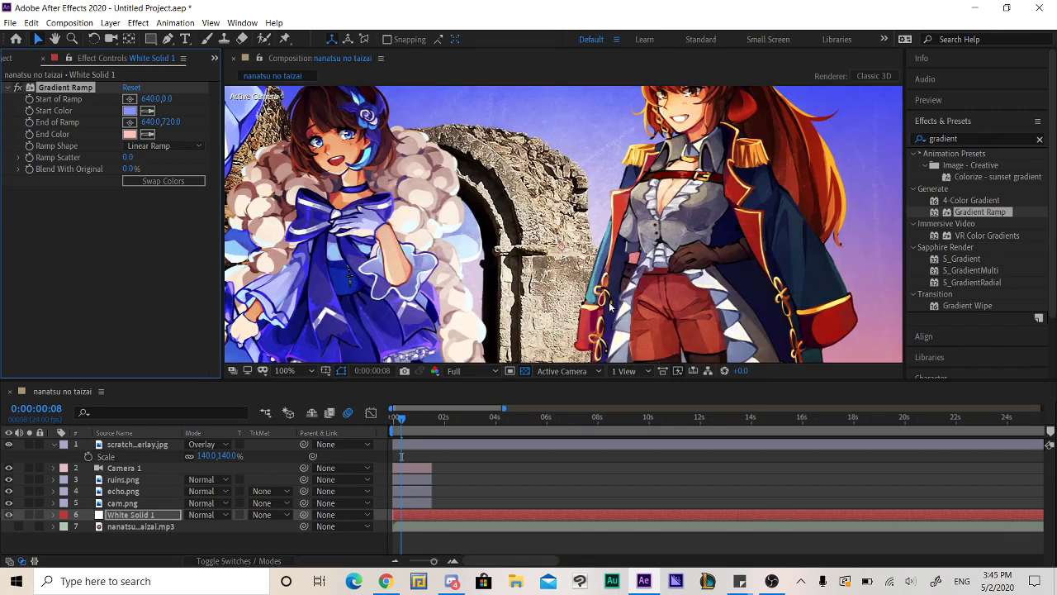
pyautogui.moveTo(609, 306); pyautogui.dragTo(544, 195)
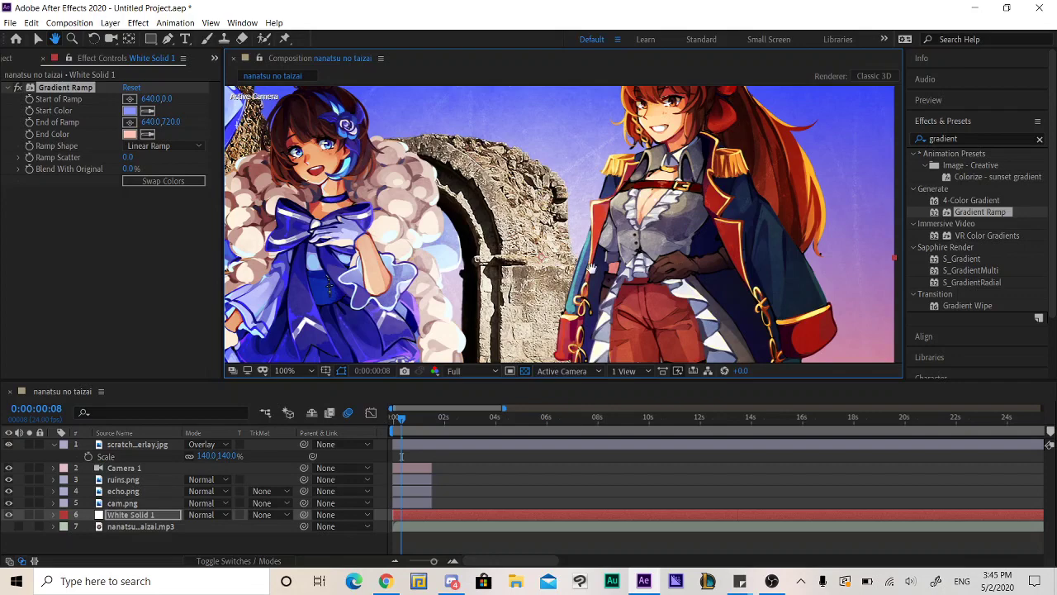
pyautogui.press('v')
pyautogui.scroll(3, 461, 289)
pyautogui.scroll(-3, 456, 260)
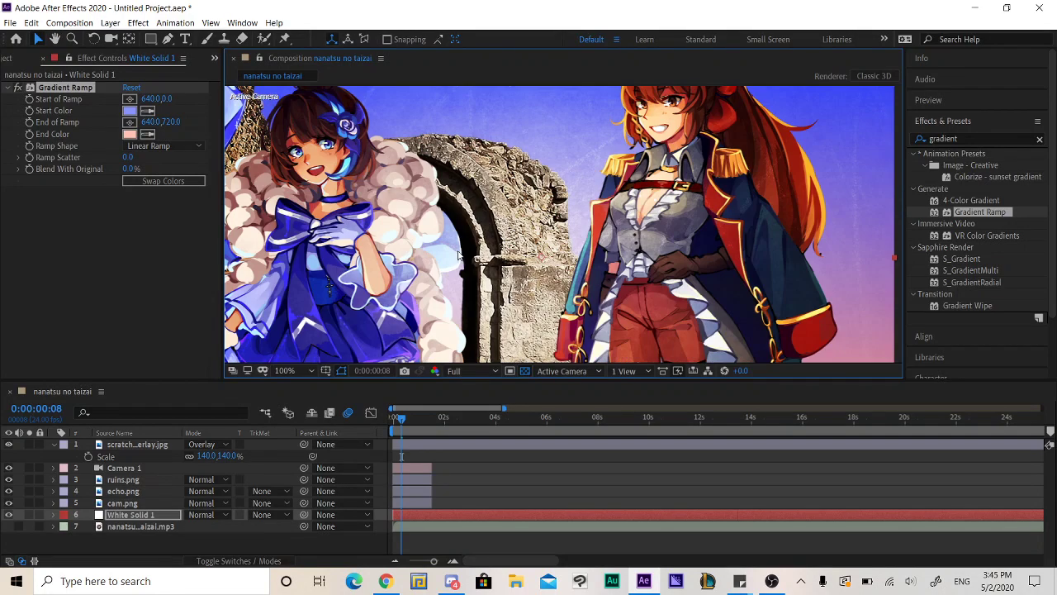
pyautogui.moveTo(307, 220); pyautogui.dragTo(478, 216)
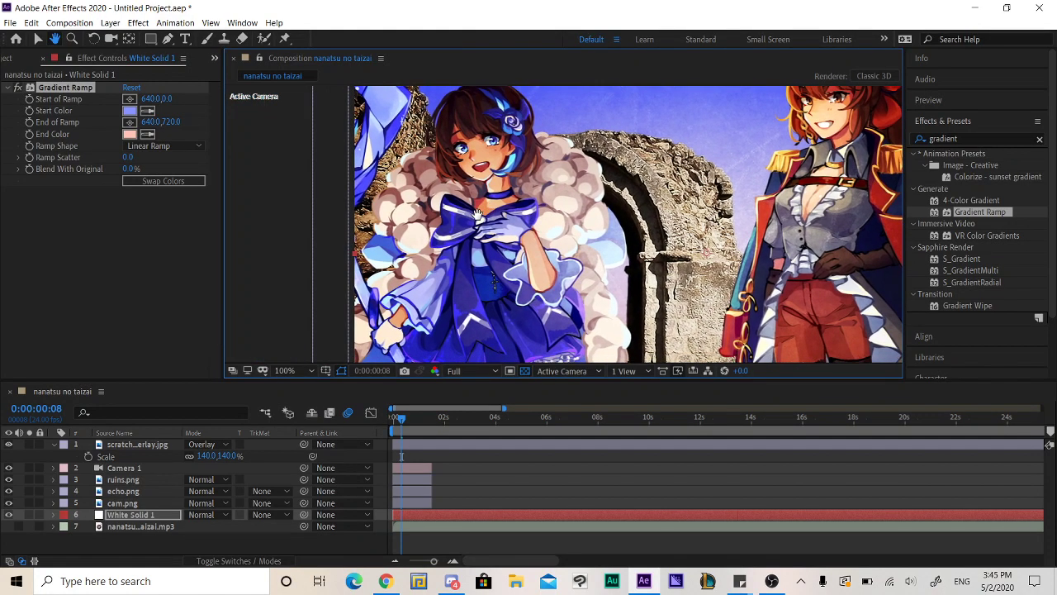
pyautogui.scroll(3, 511, 249)
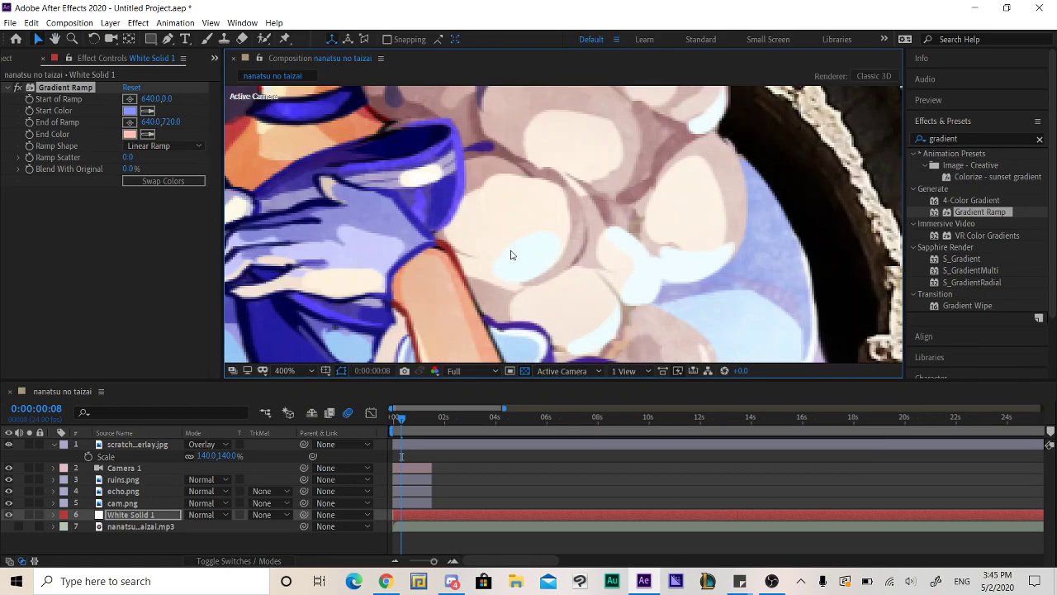
pyautogui.scroll(-3, 509, 252)
# Move ruins.png below cam.png to layer 5 and begin an effects search for blur.
pyautogui.moveTo(670, 237); pyautogui.dragTo(529, 248)
pyautogui.scroll(-2, 558, 285)
pyautogui.scroll(2, 559, 285)
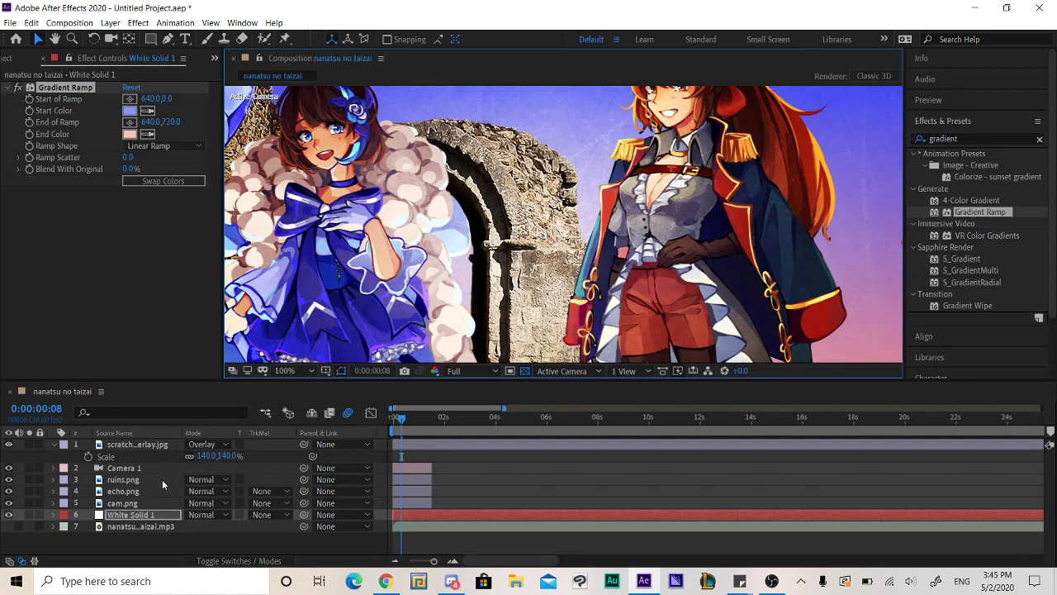
pyautogui.moveTo(162, 479); pyautogui.dragTo(150, 512)
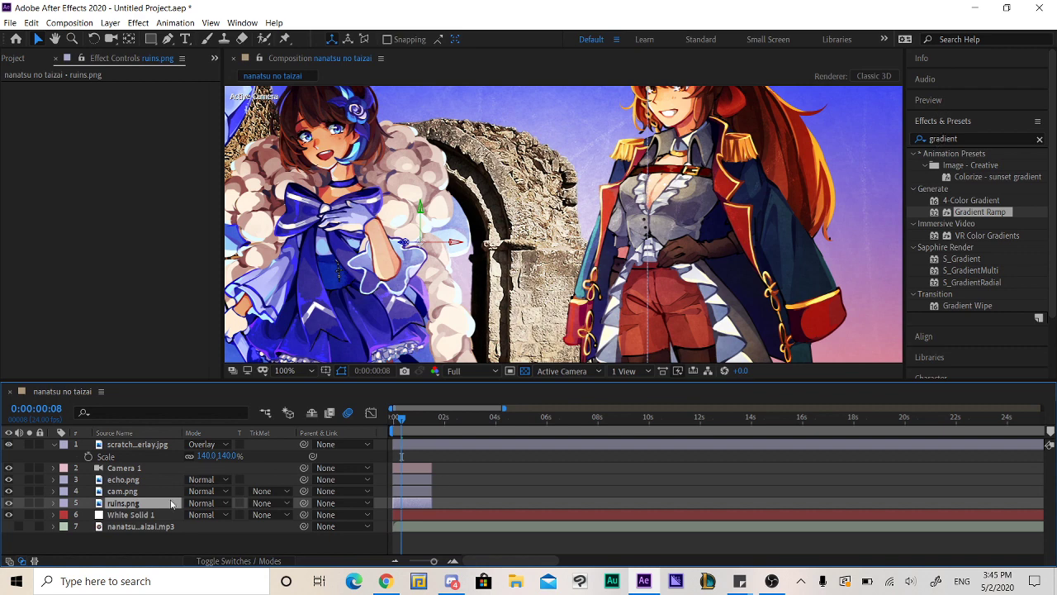
pyautogui.click(946, 139)
# Apply Gaussian Blur to ruins.png with a Blurriness of 15.
pyautogui.write('bl')
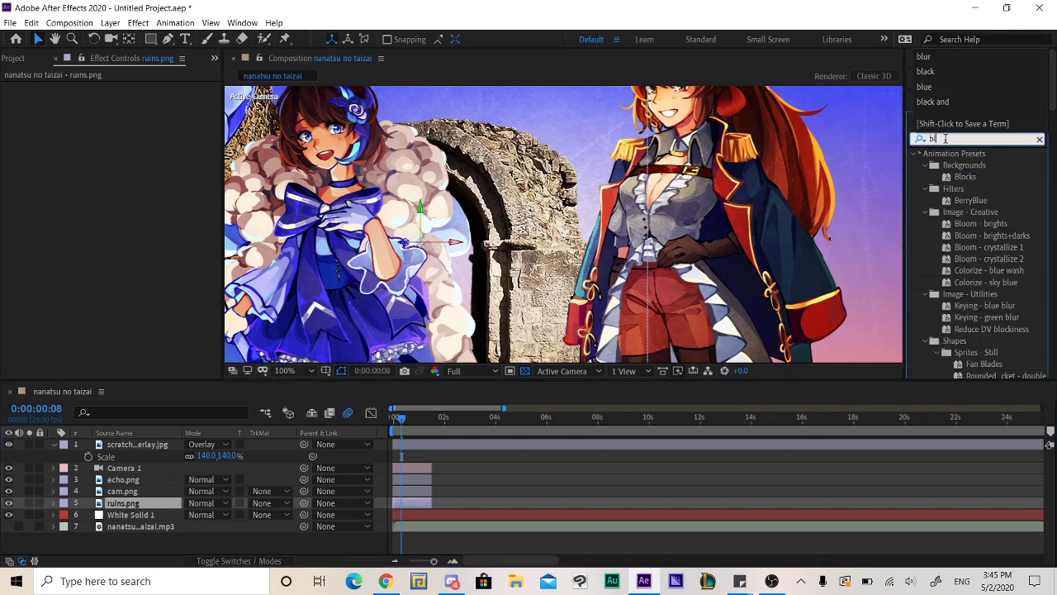
pyautogui.press('BackSpace')
pyautogui.press('BackSpace')
pyautogui.write('gaussi')
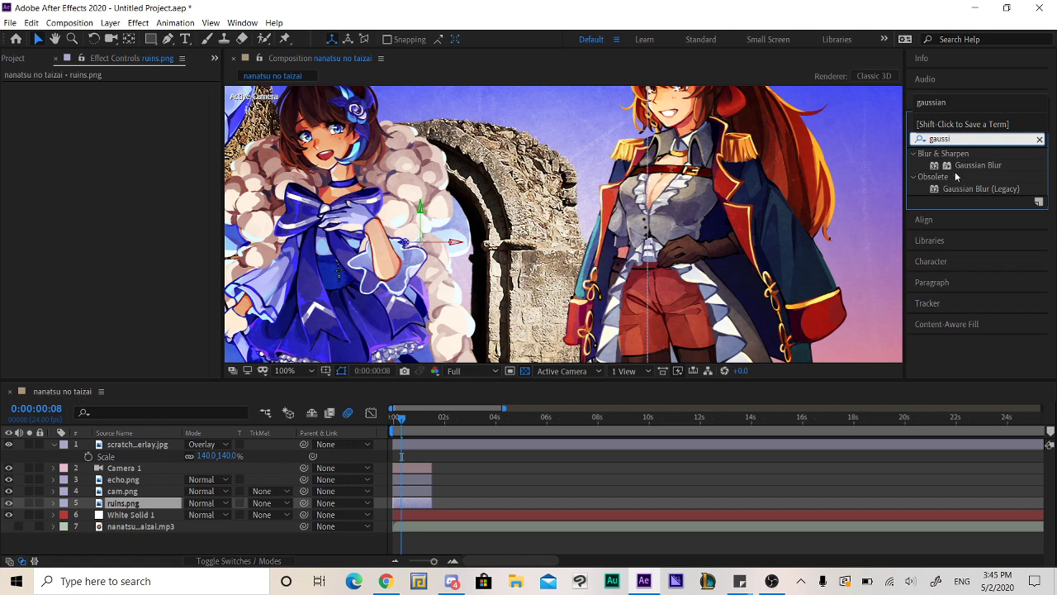
pyautogui.doubleClick(974, 165)
pyautogui.click(132, 99)
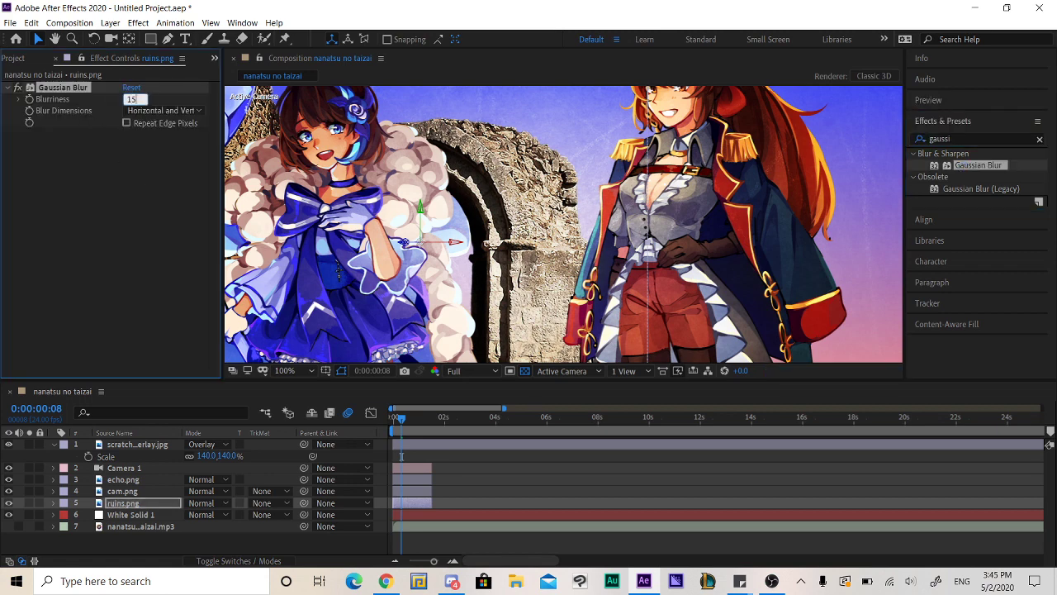
pyautogui.press('Return')
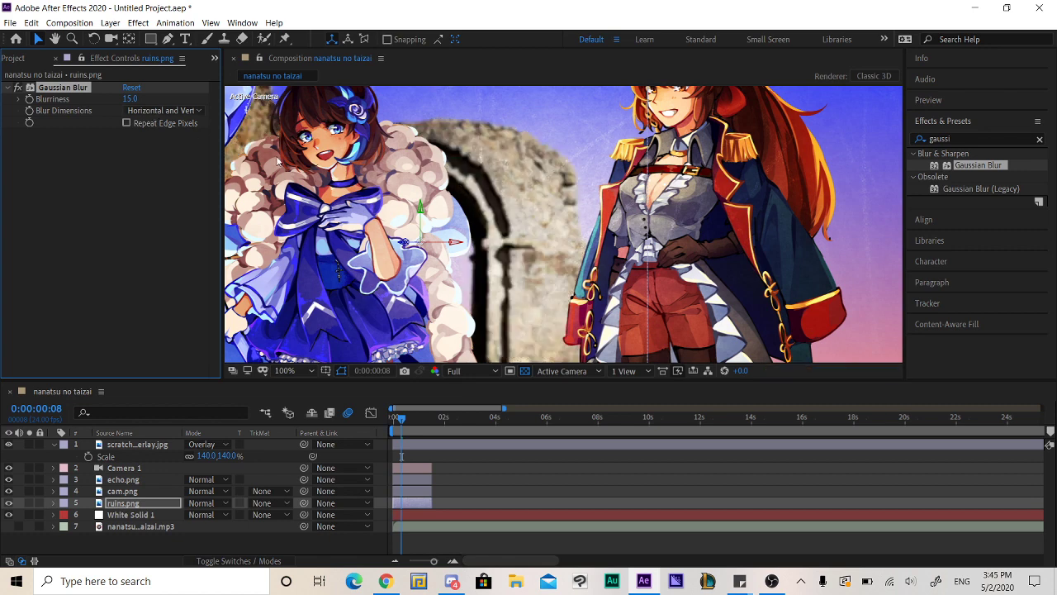
pyautogui.press(',')
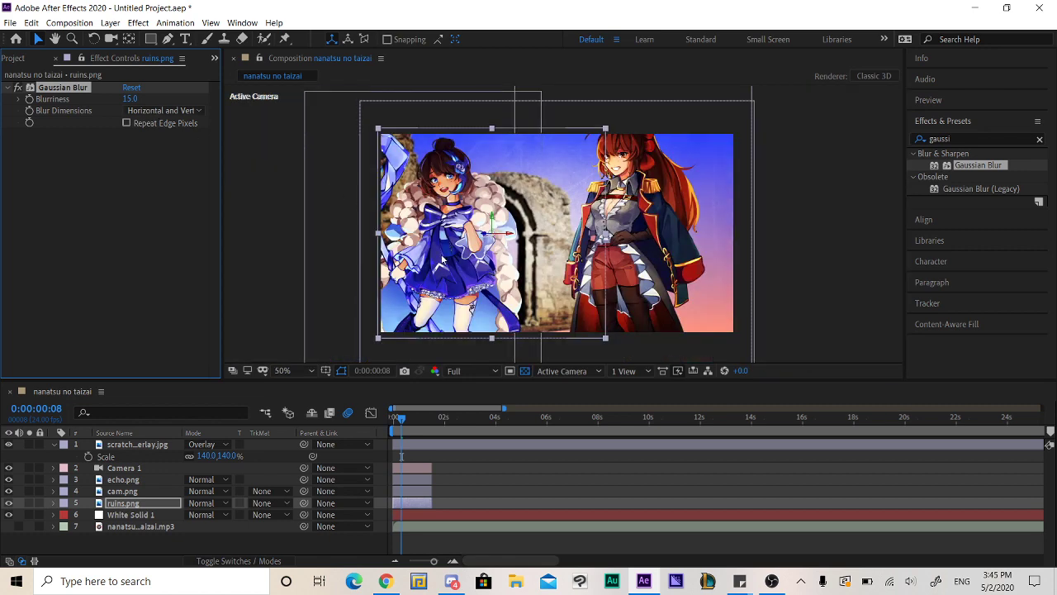
# Deselect ruins.png and compare the composition view at 100% and 50% zoom.
pyautogui.click(856, 244)
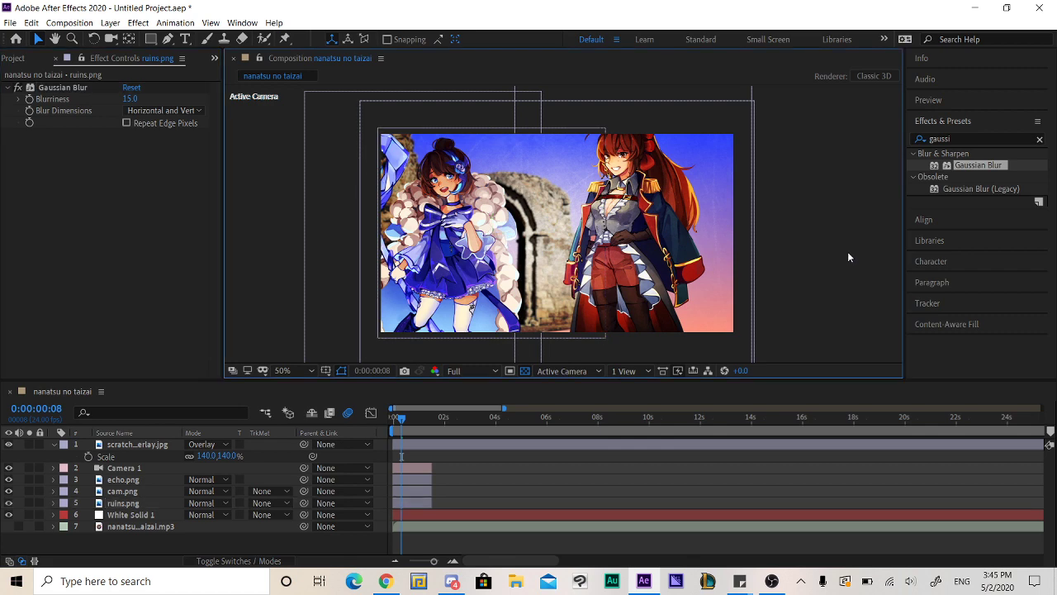
pyautogui.press('.')
pyautogui.press(',')
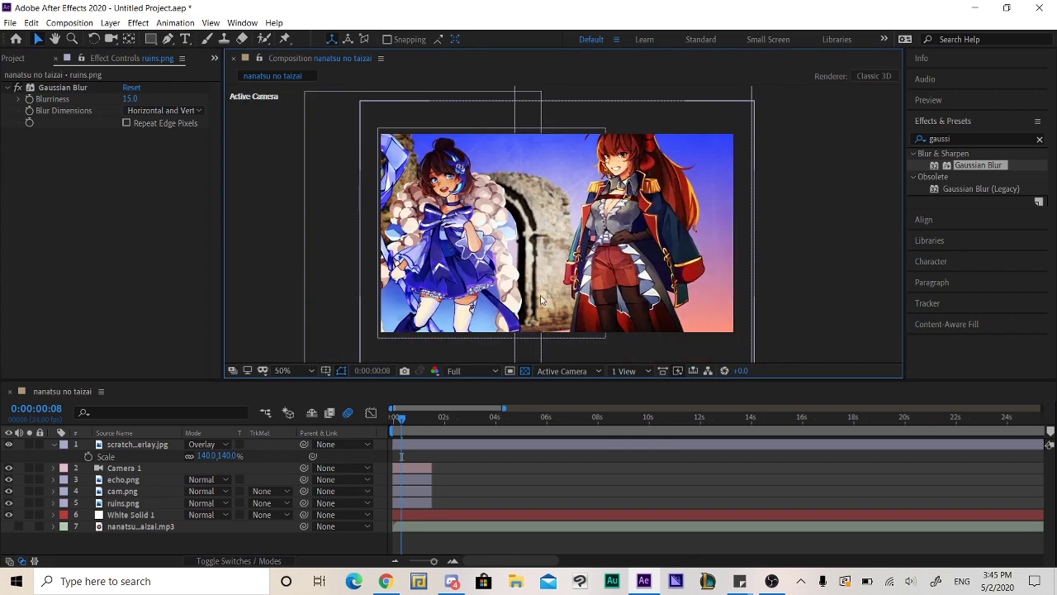
pyautogui.press('.')
pyautogui.press(',')
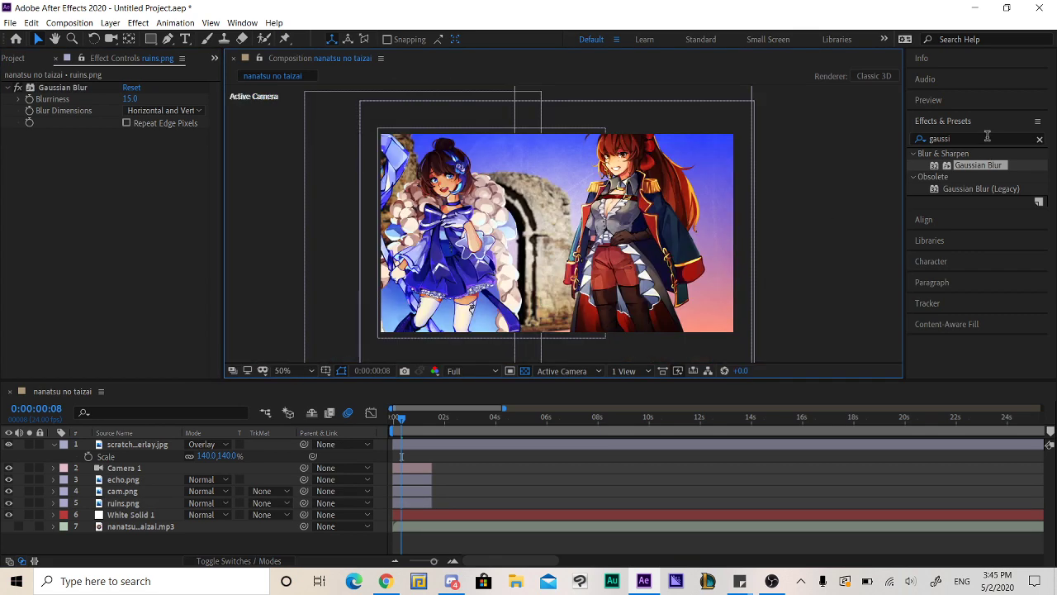
pyautogui.click(987, 137)
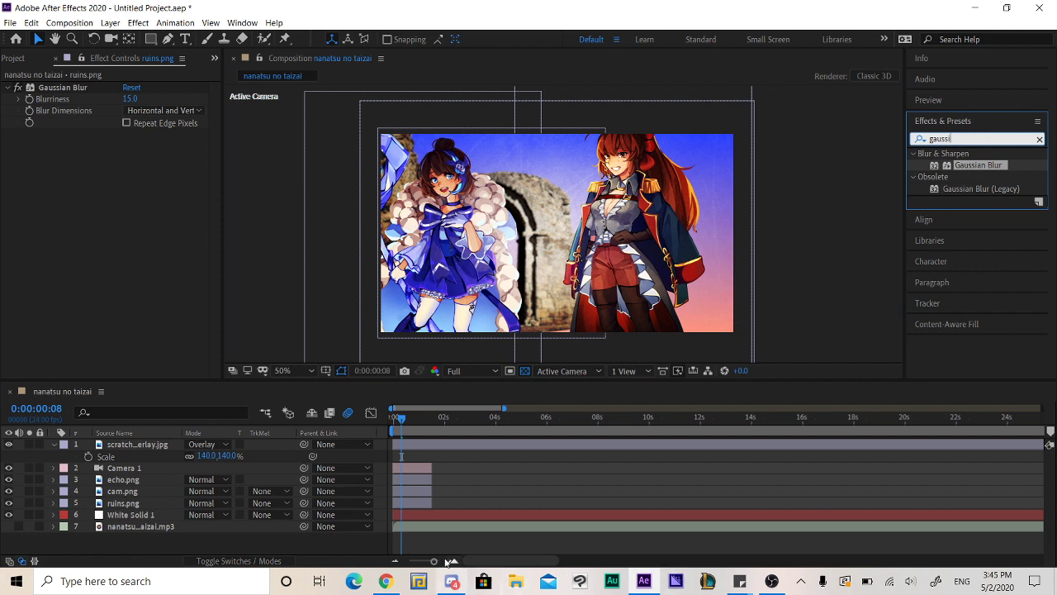
pyautogui.click(489, 474)
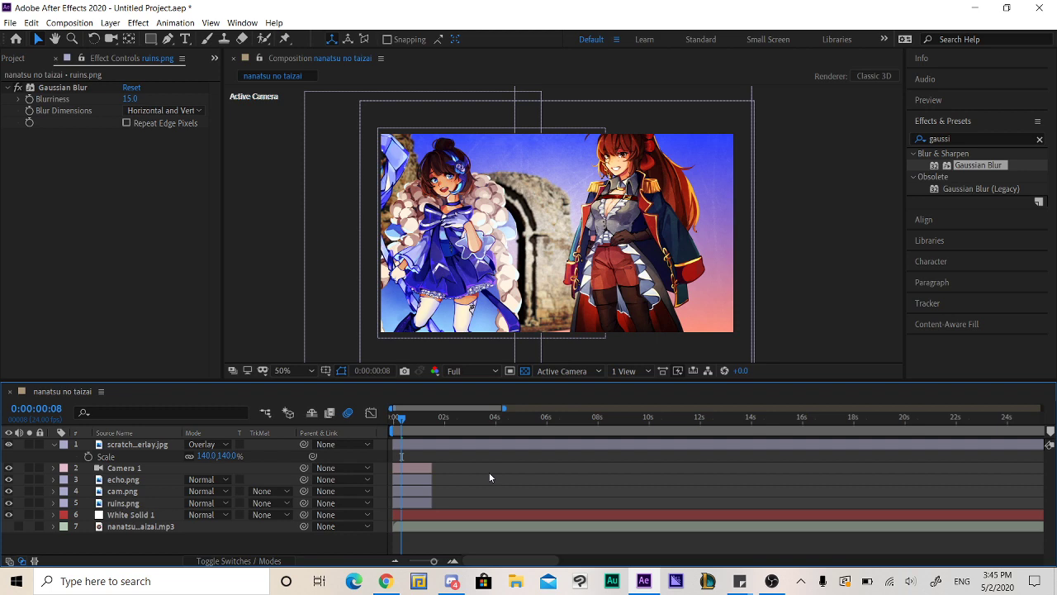
# Turn off visibility of scratchy overlay.jpg, briefly checking YouTube Studio before returning.
pyautogui.click(136, 445)
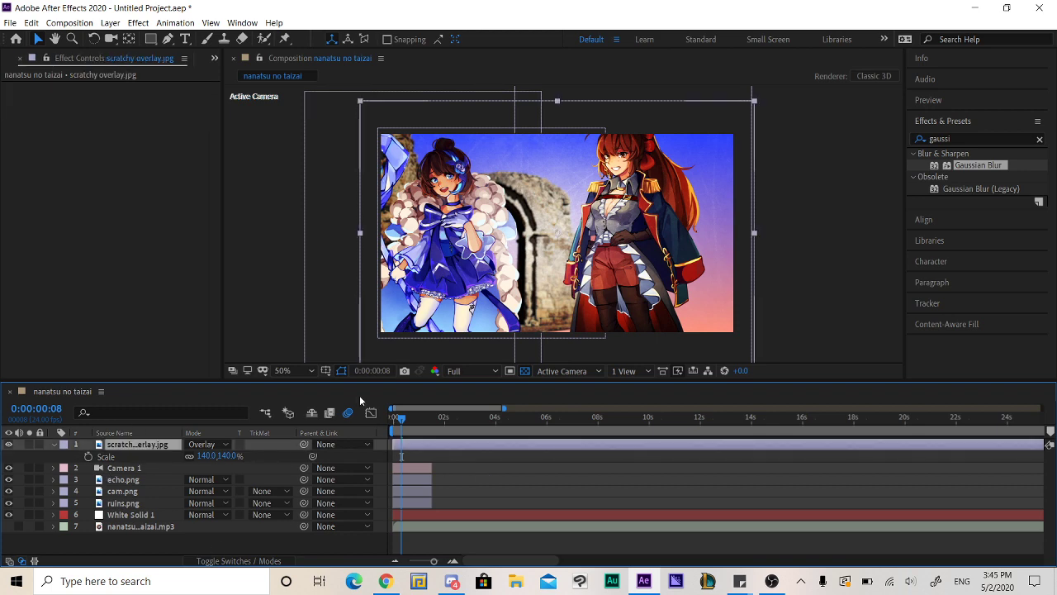
pyautogui.press('.')
pyautogui.press(',')
pyautogui.click(9, 444)
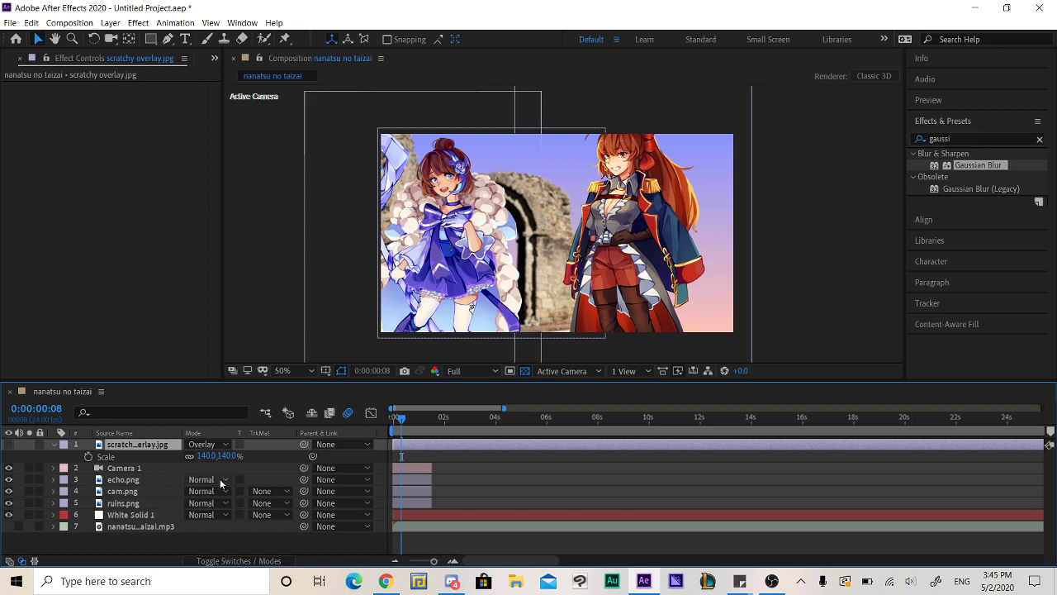
pyautogui.rightClick(263, 451)
pyautogui.moveTo(395, 316)
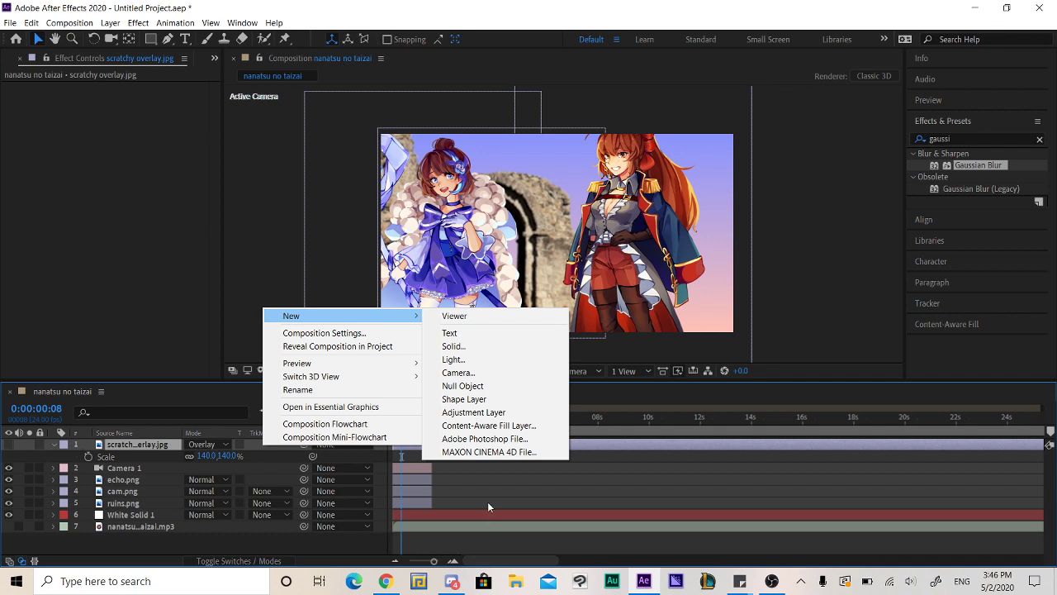
pyautogui.click(392, 583)
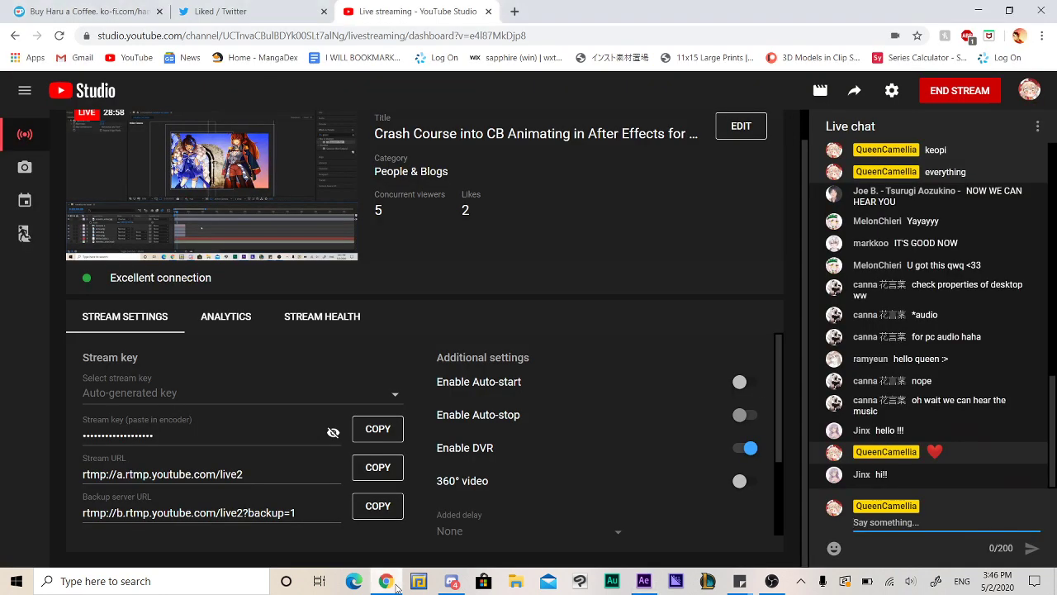
pyautogui.click(396, 586)
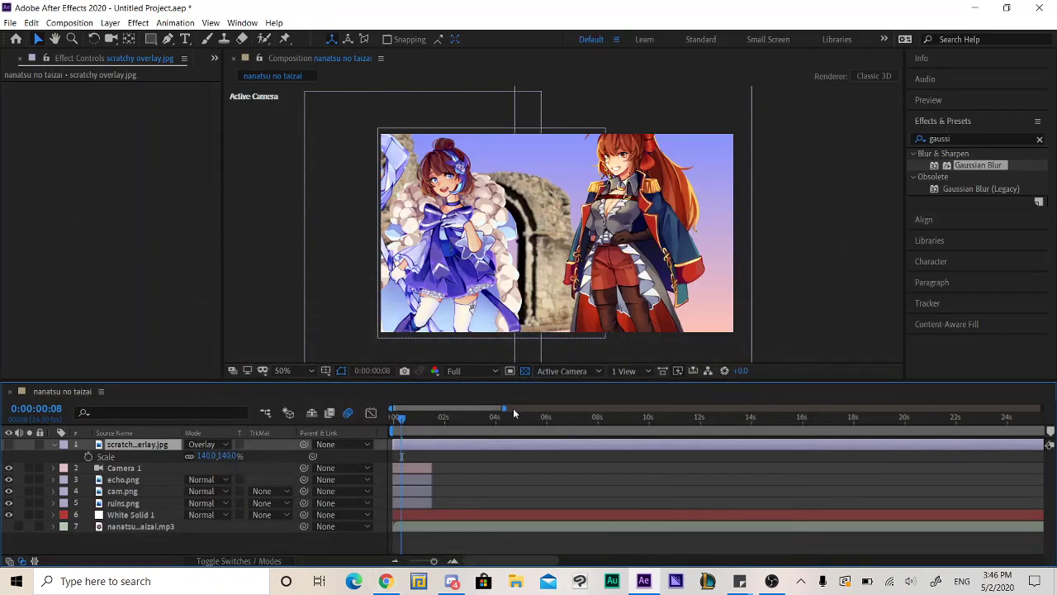
# Add a new adjustment layer and apply the Black & White effect to it.
pyautogui.rightClick(260, 451)
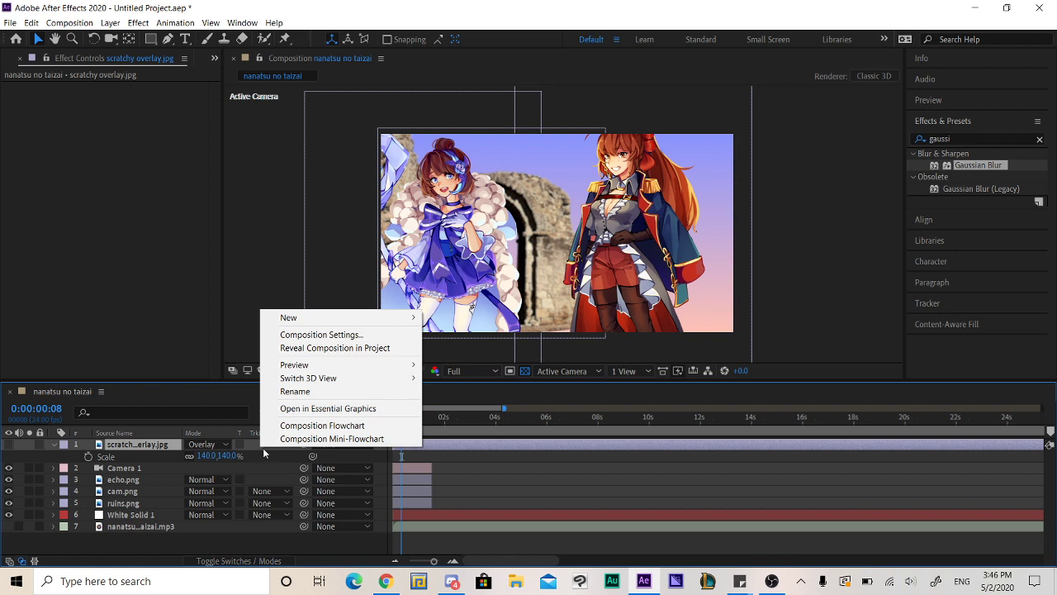
pyautogui.moveTo(350, 322)
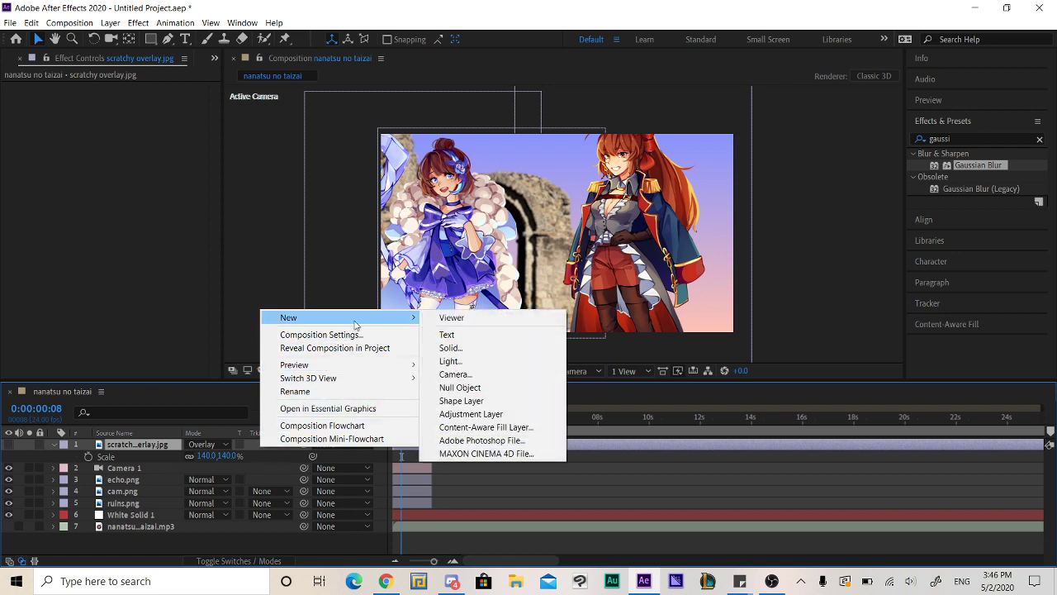
pyautogui.click(475, 414)
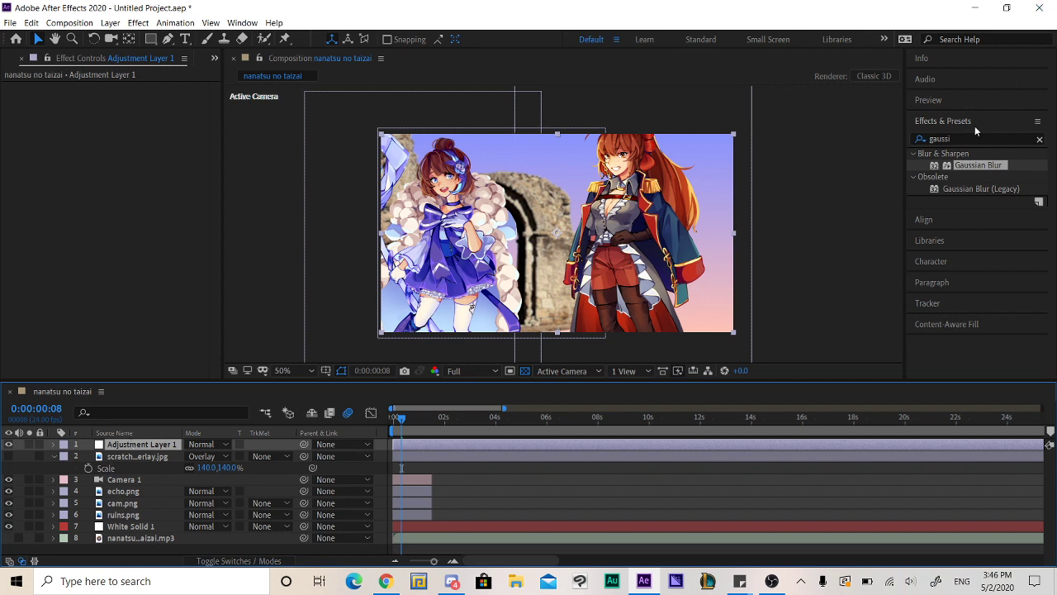
pyautogui.click(974, 137)
pyautogui.write('black')
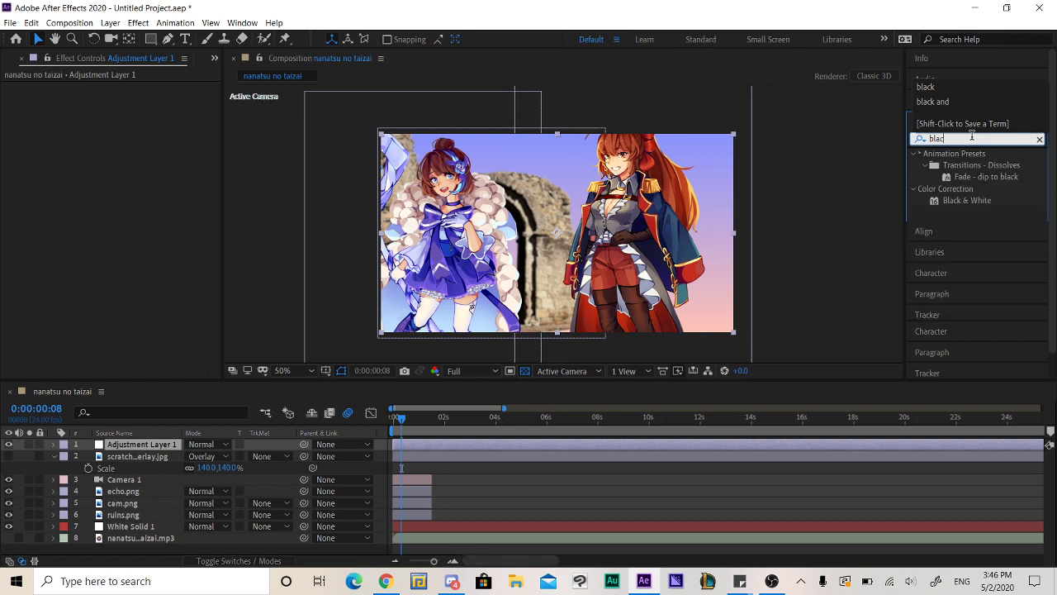
pyautogui.doubleClick(958, 201)
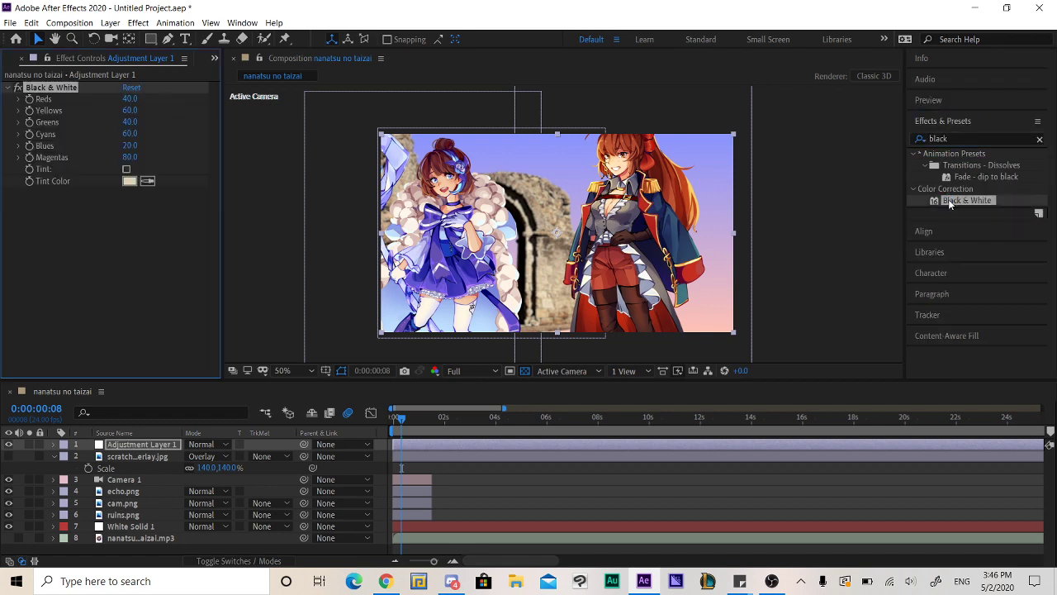
pyautogui.scroll(2, 554, 240)
pyautogui.scroll(-2, 554, 241)
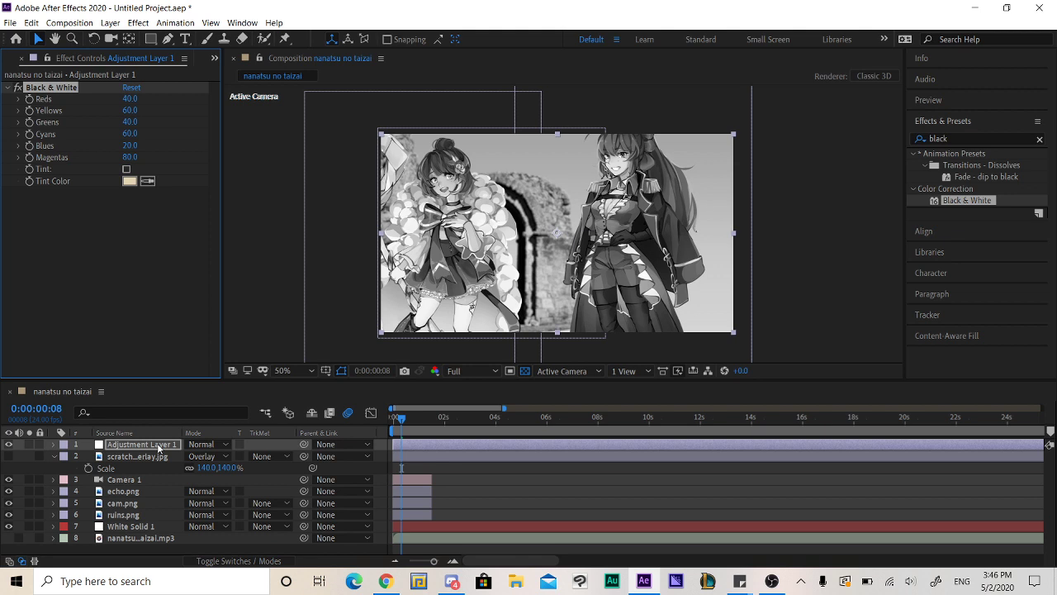
# Place Adjustment Layer 1 at the top of the stack and delete its Black & White effect.
pyautogui.moveTo(159, 447); pyautogui.dragTo(155, 503)
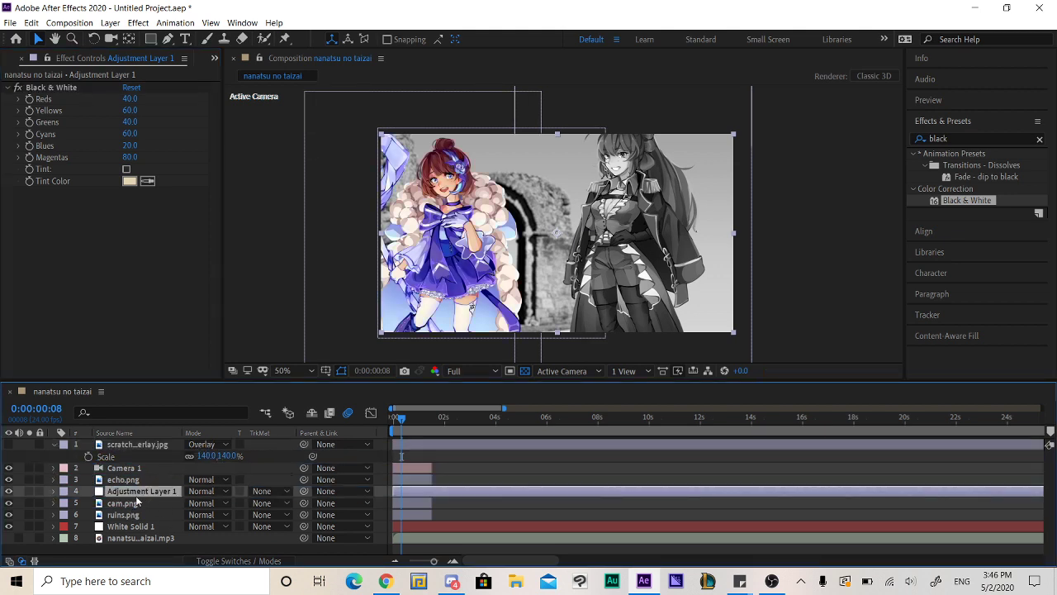
pyautogui.press('.')
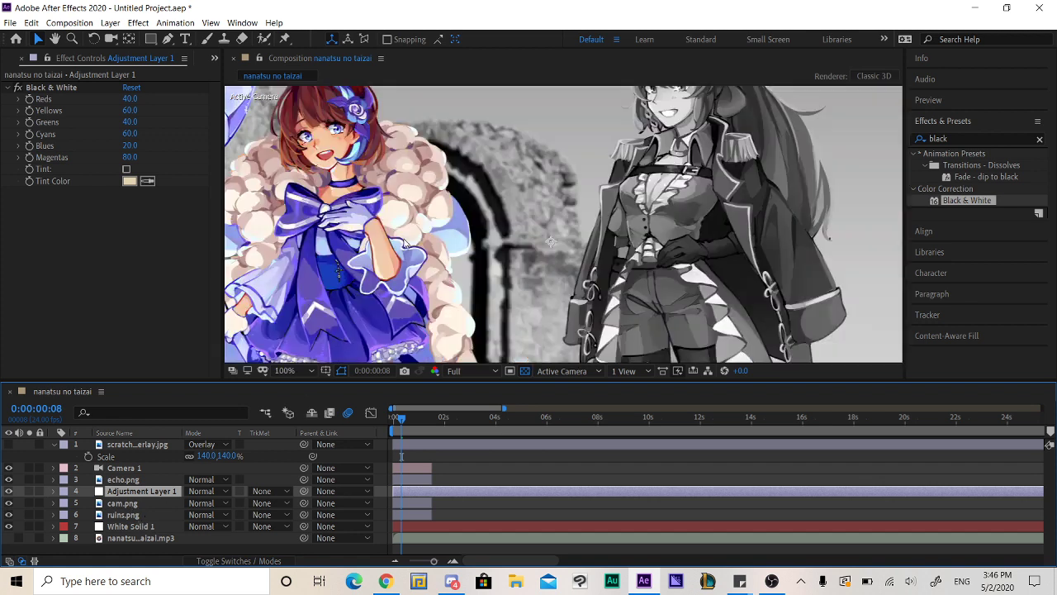
pyautogui.click(133, 517)
pyautogui.click(133, 527)
pyautogui.press(',')
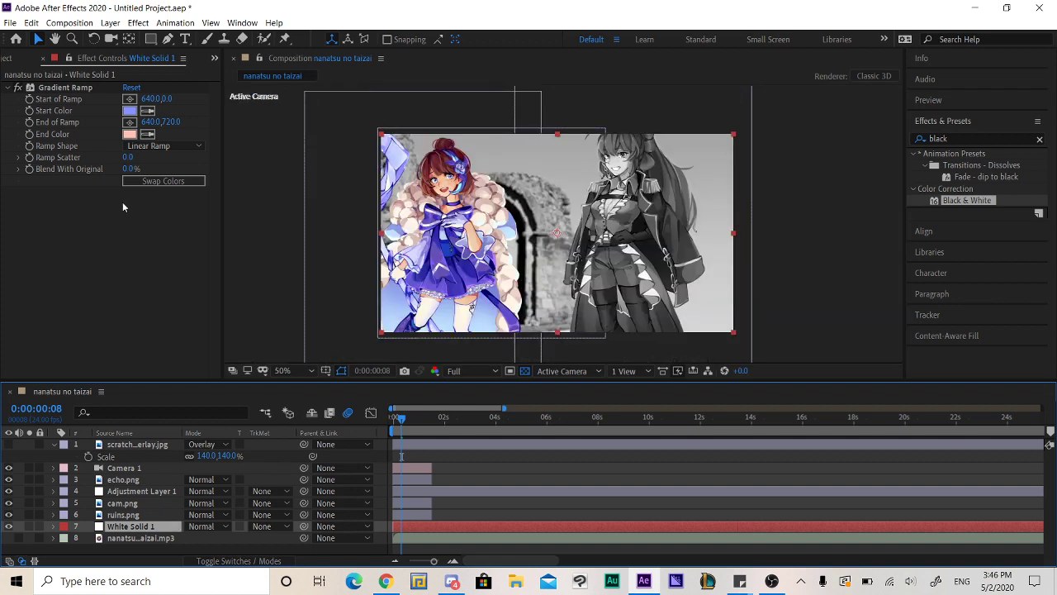
pyautogui.moveTo(132, 490); pyautogui.dragTo(128, 516)
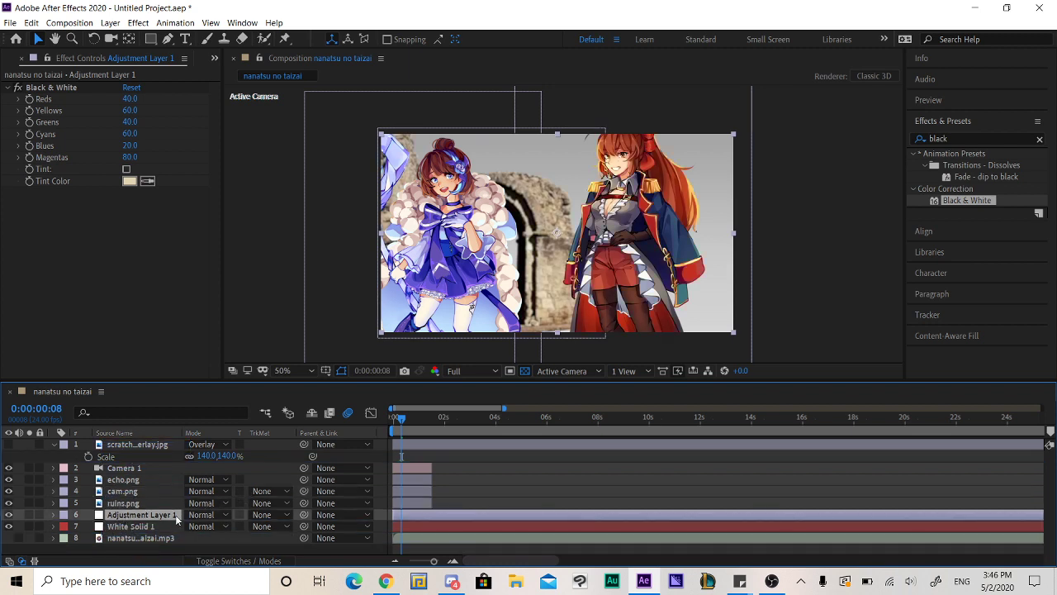
pyautogui.moveTo(159, 450); pyautogui.dragTo(162, 442)
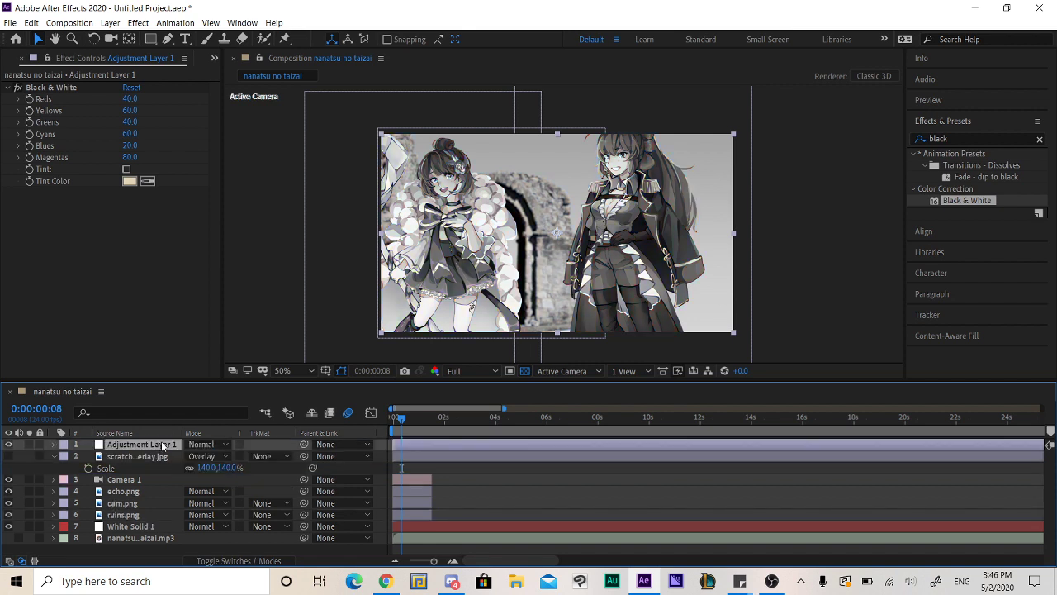
pyautogui.click(63, 89)
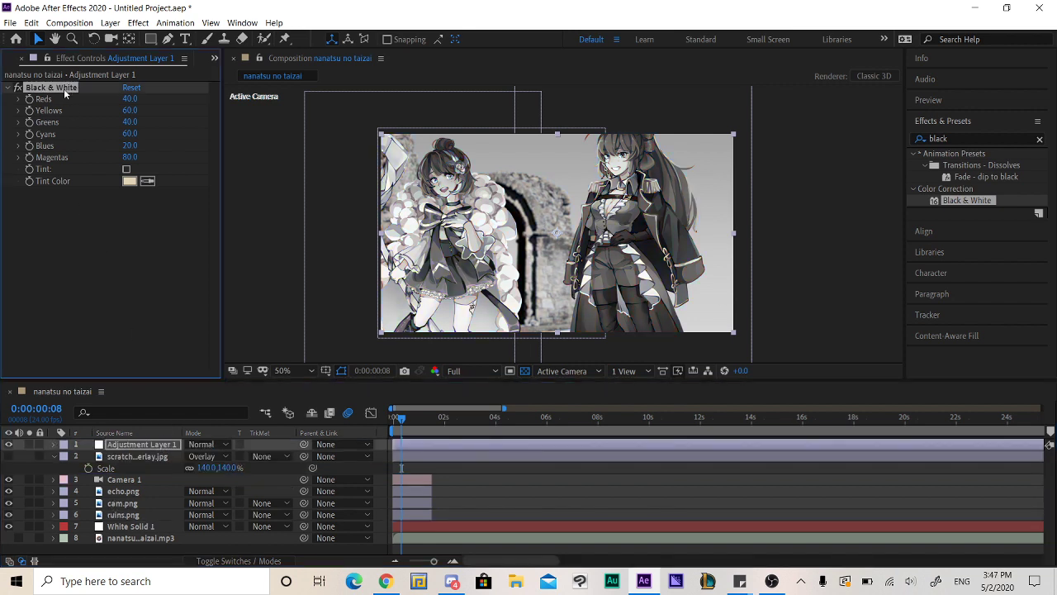
pyautogui.press('Delete')
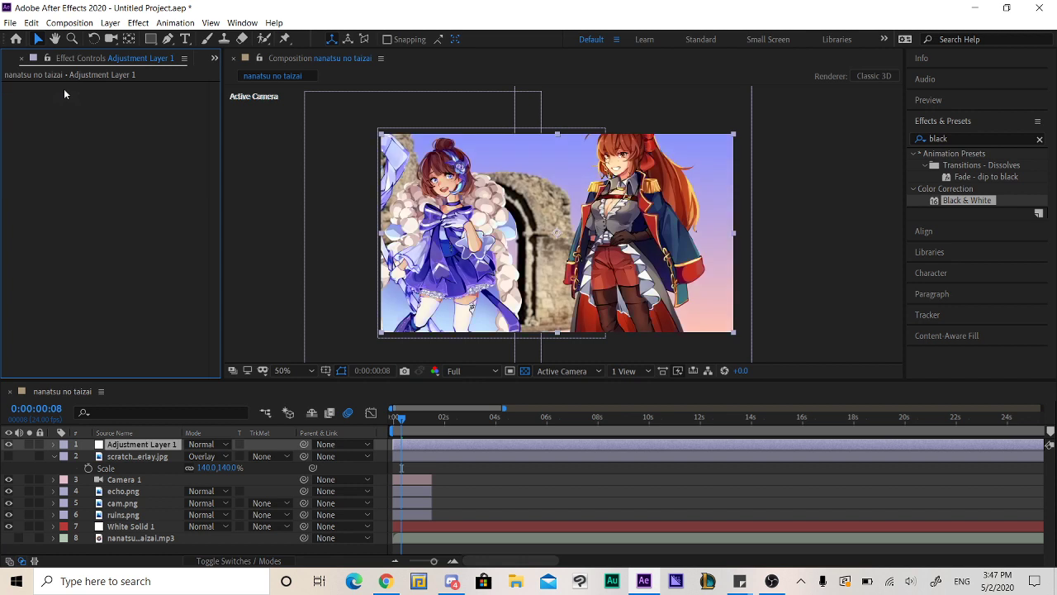
# Split Adjustment Layer 1 at 0:00:01:04, delete the extra piece, and return to the start.
pyautogui.click(430, 436)
pyautogui.moveTo(430, 436); pyautogui.dragTo(423, 430)
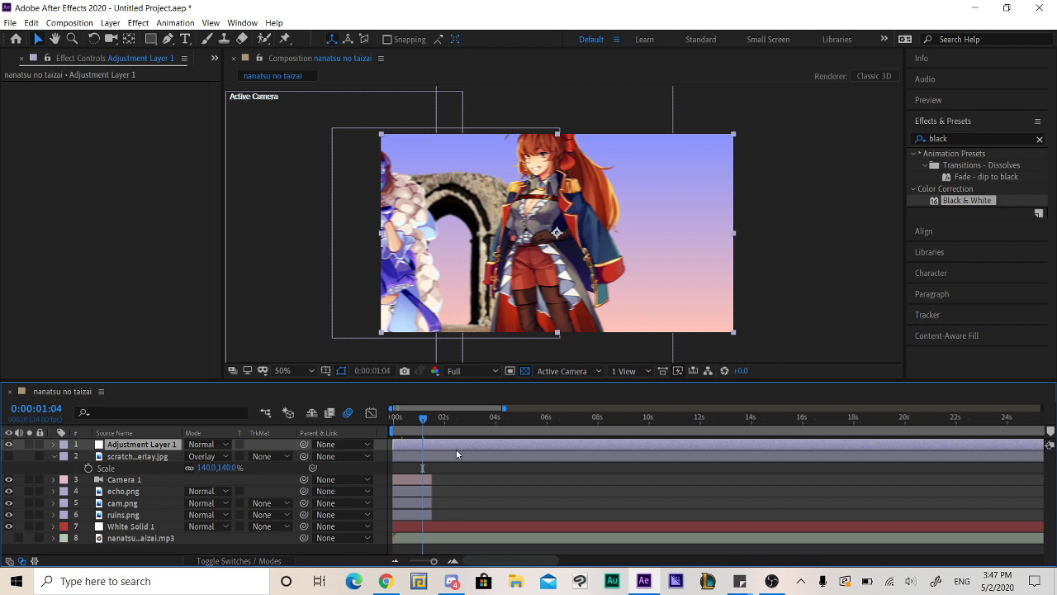
pyautogui.hotkey('ctrl', 'shift', 'd')
pyautogui.press('Delete')
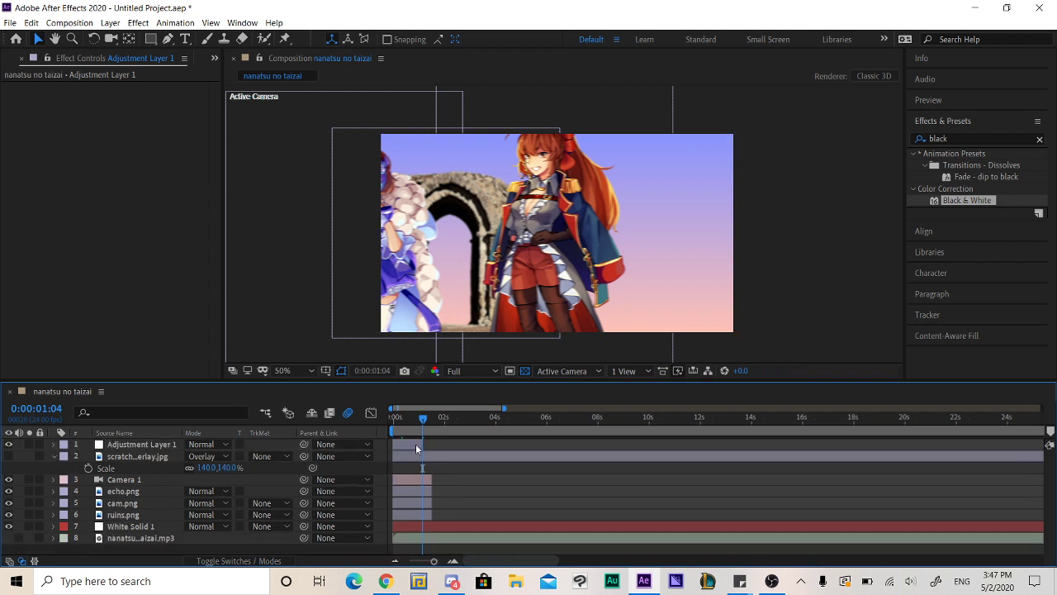
pyautogui.click(416, 446)
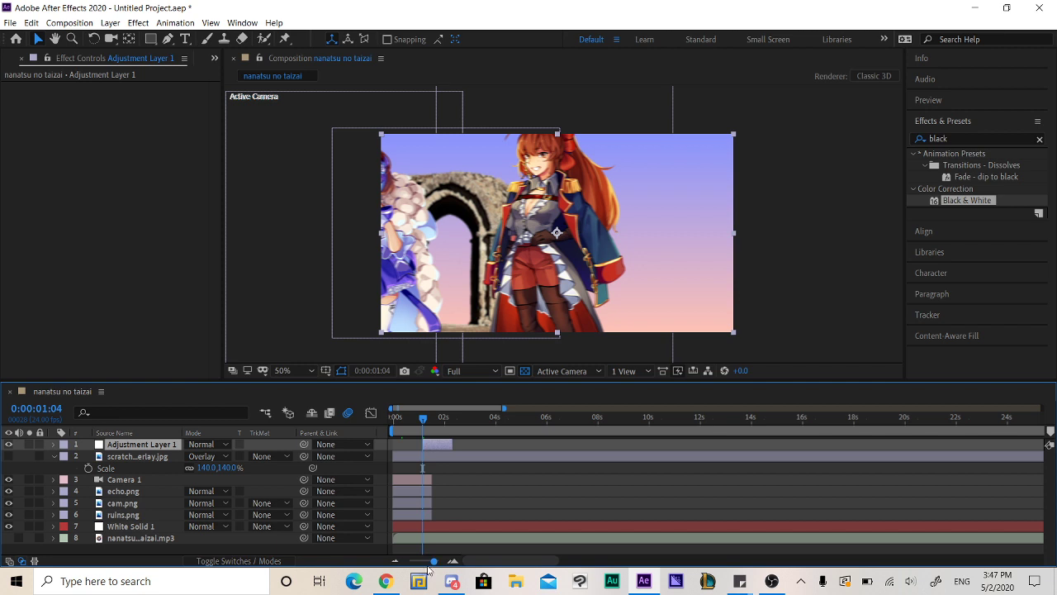
pyautogui.moveTo(432, 562); pyautogui.dragTo(438, 564)
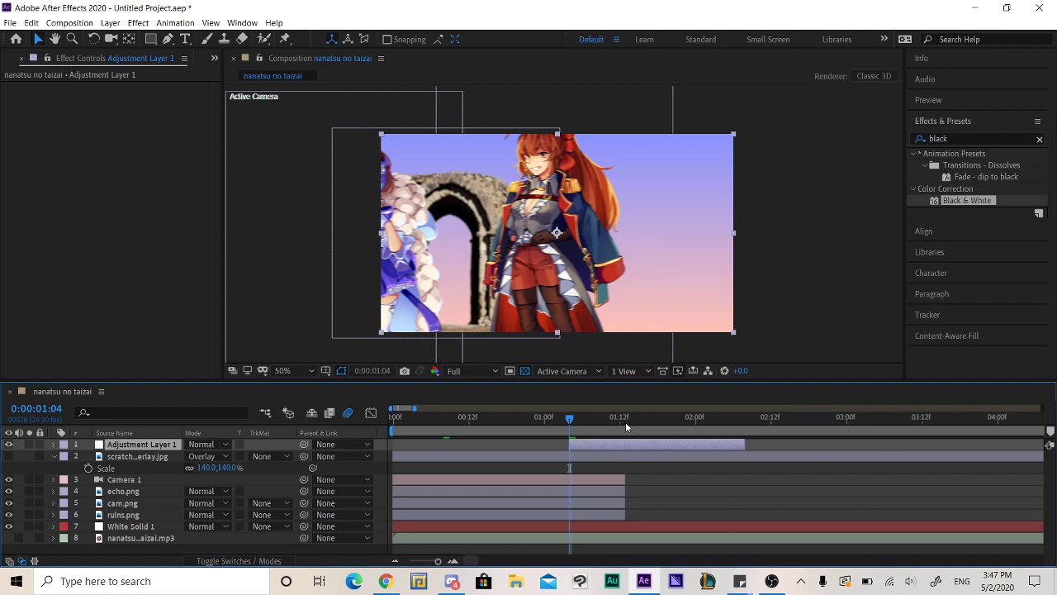
pyautogui.click(625, 419)
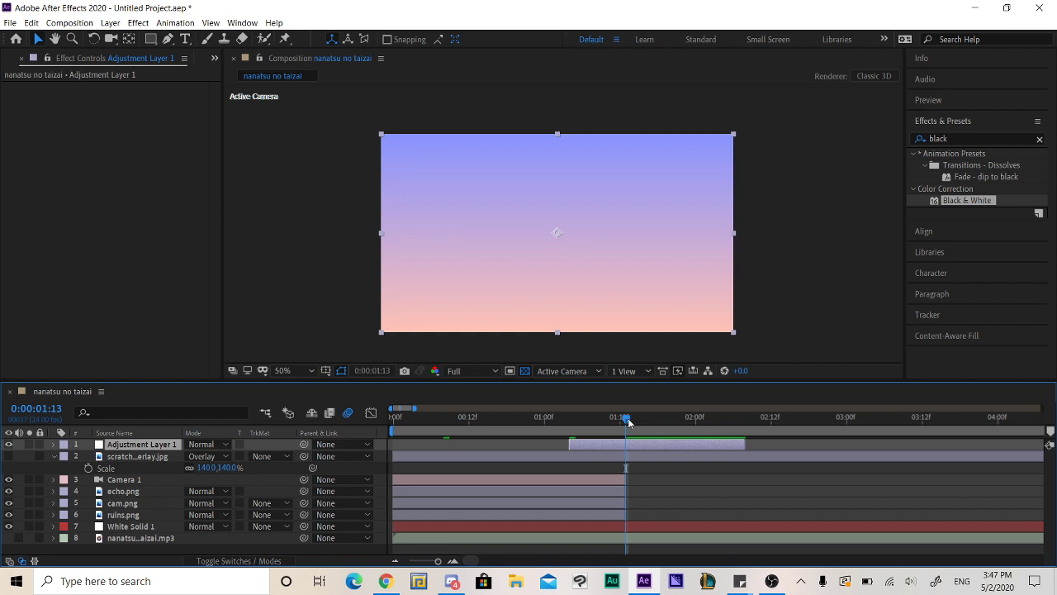
pyautogui.press('Home')
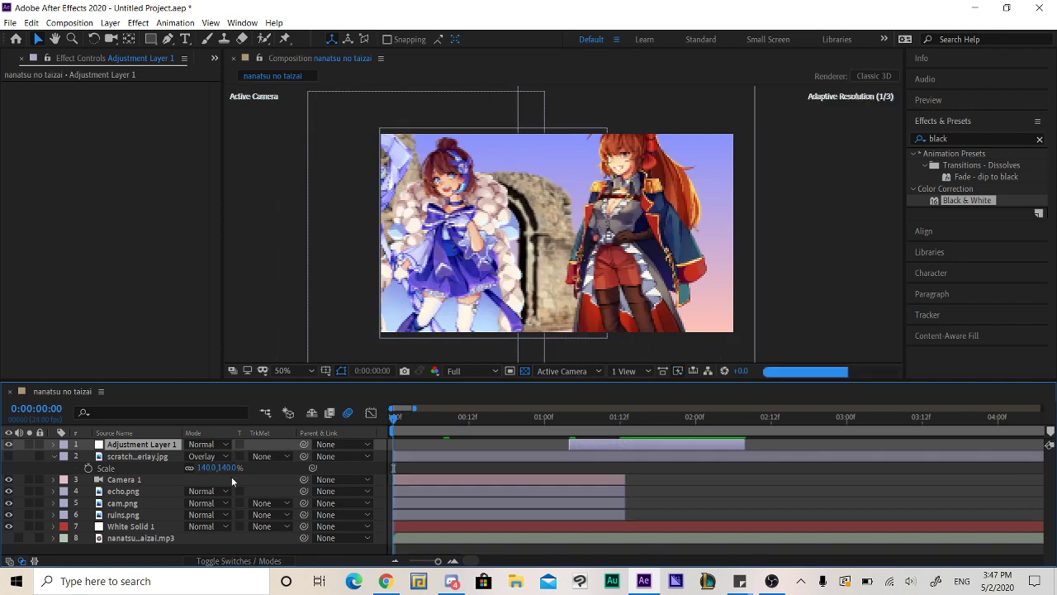
# Show Camera 1's Position and scrub to 0:00:01:04, framing the red-haired character.
pyautogui.click(100, 484)
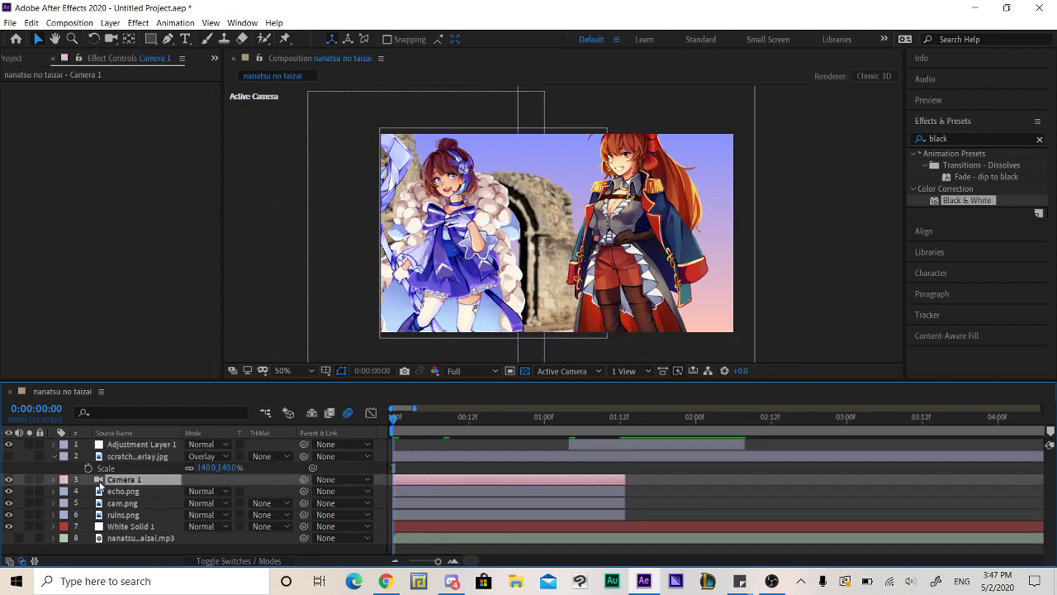
pyautogui.press('p')
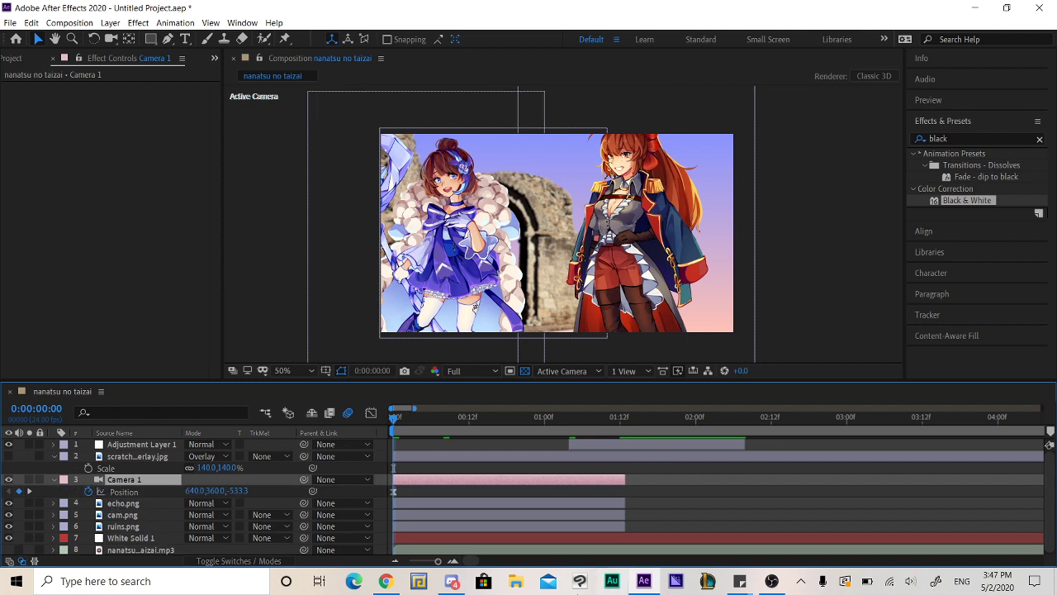
pyautogui.moveTo(437, 561)
pyautogui.mouseDown()
pyautogui.moveTo(455, 566)
pyautogui.moveTo(431, 565)
pyautogui.mouseUp()
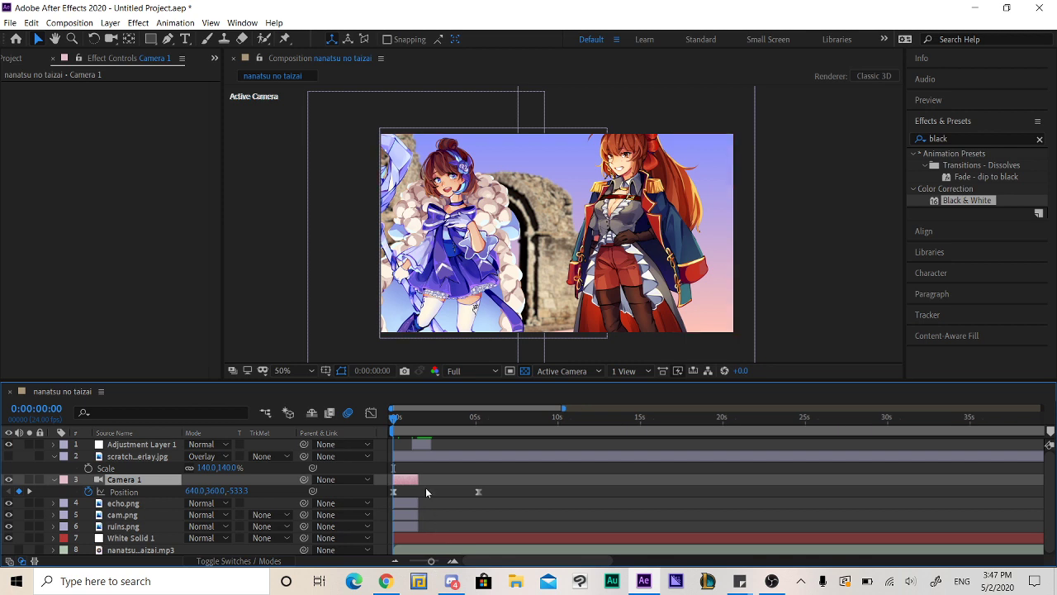
pyautogui.moveTo(418, 477); pyautogui.dragTo(494, 479)
pyautogui.moveTo(394, 419)
pyautogui.mouseDown()
pyautogui.moveTo(425, 433)
pyautogui.moveTo(387, 429)
pyautogui.mouseUp()
pyautogui.hotkey('ctrl', 'z')
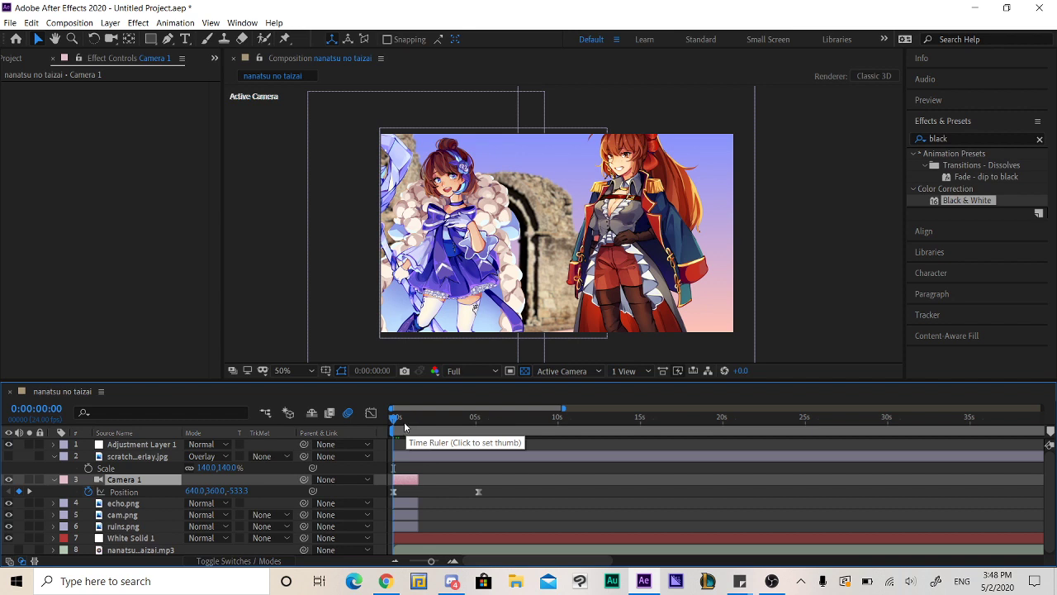
pyautogui.moveTo(404, 422); pyautogui.dragTo(413, 423)
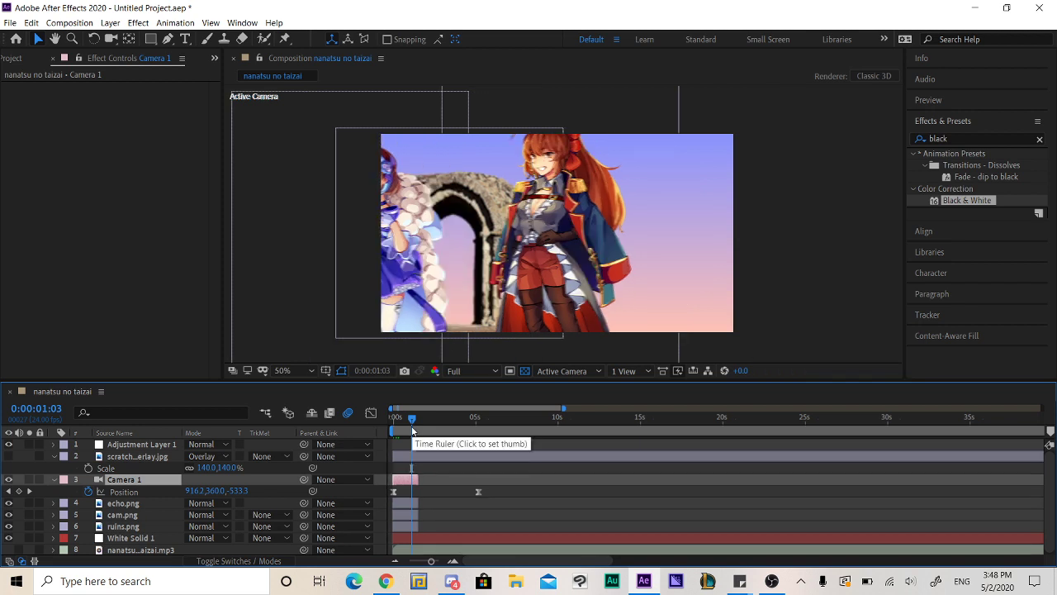
pyautogui.moveTo(433, 561); pyautogui.dragTo(438, 561)
pyautogui.click(746, 431)
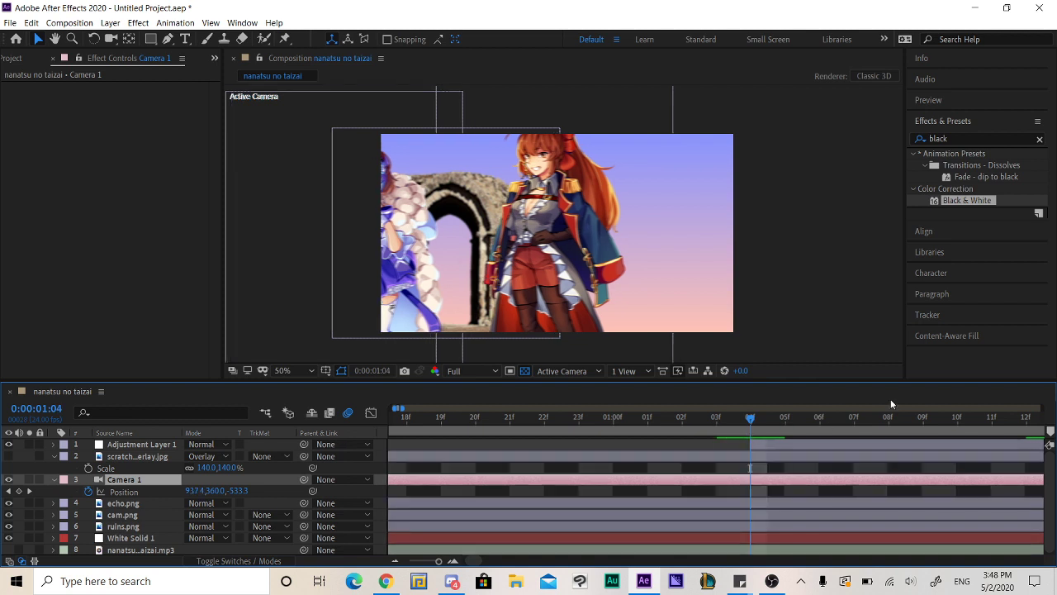
pyautogui.click(975, 139)
# Search 'gaussian' and apply Gaussian Blur to Adjustment Layer 1.
pyautogui.doubleClick(939, 139)
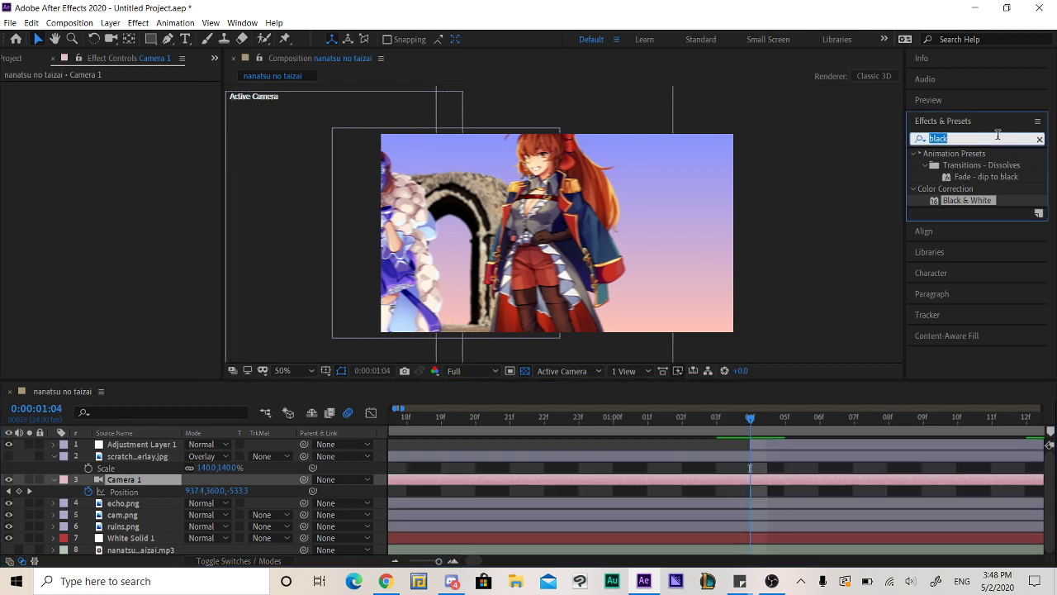
pyautogui.write('gaussian')
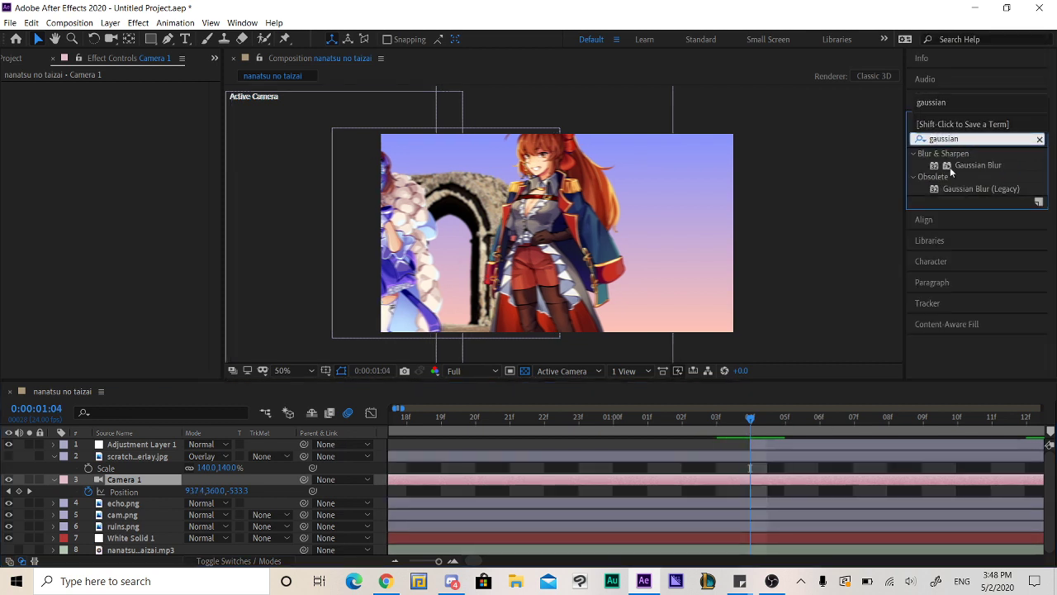
pyautogui.click(950, 166)
pyautogui.moveTo(950, 167); pyautogui.dragTo(766, 452)
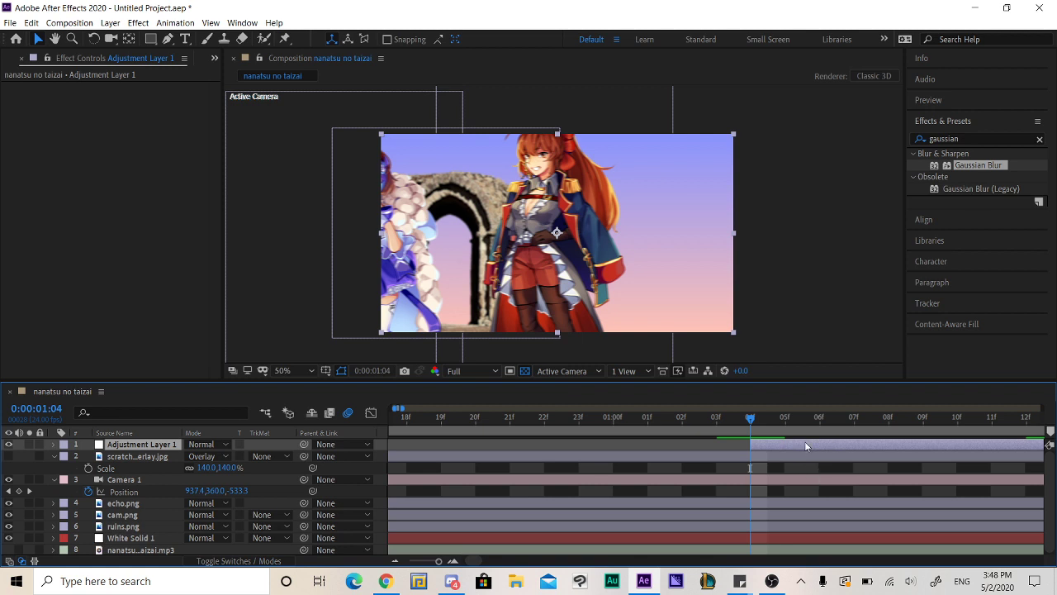
pyautogui.doubleClick(970, 167)
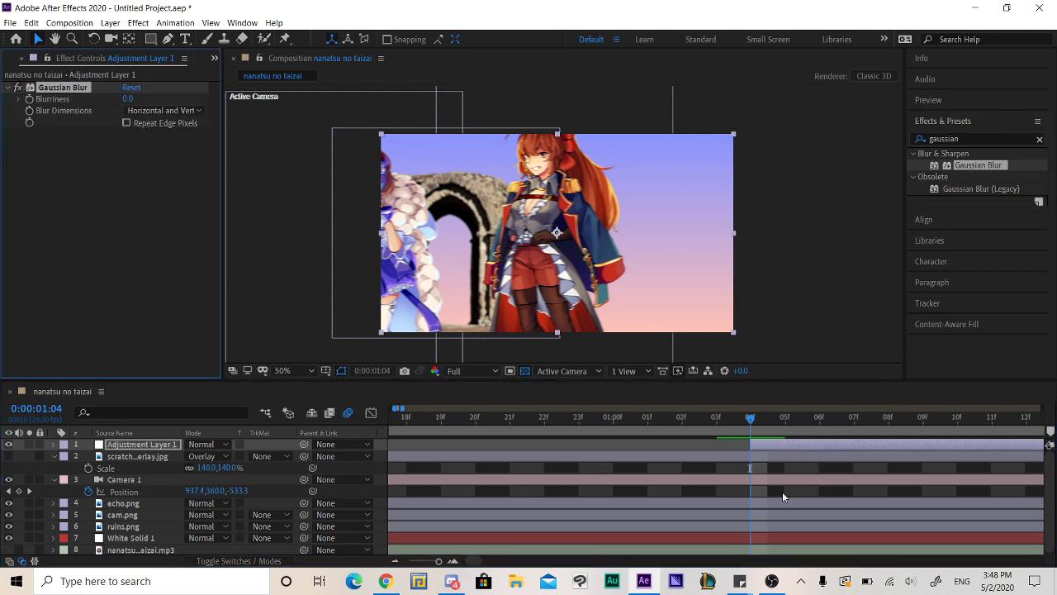
pyautogui.moveTo(426, 560); pyautogui.dragTo(439, 570)
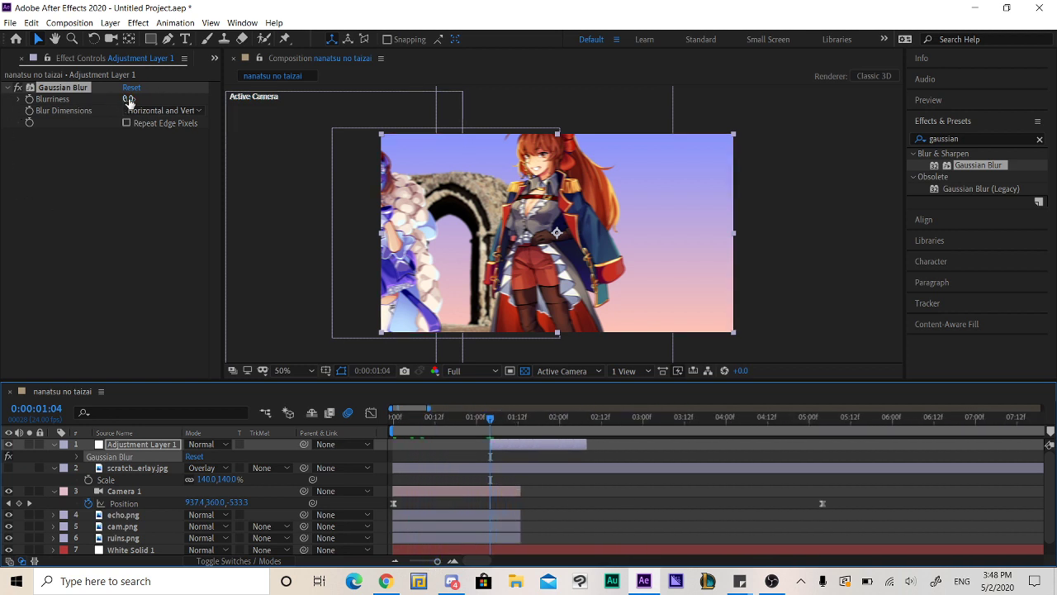
# At 0:00:01:10, test a higher Blurriness, then set it back to 0.
pyautogui.click(511, 436)
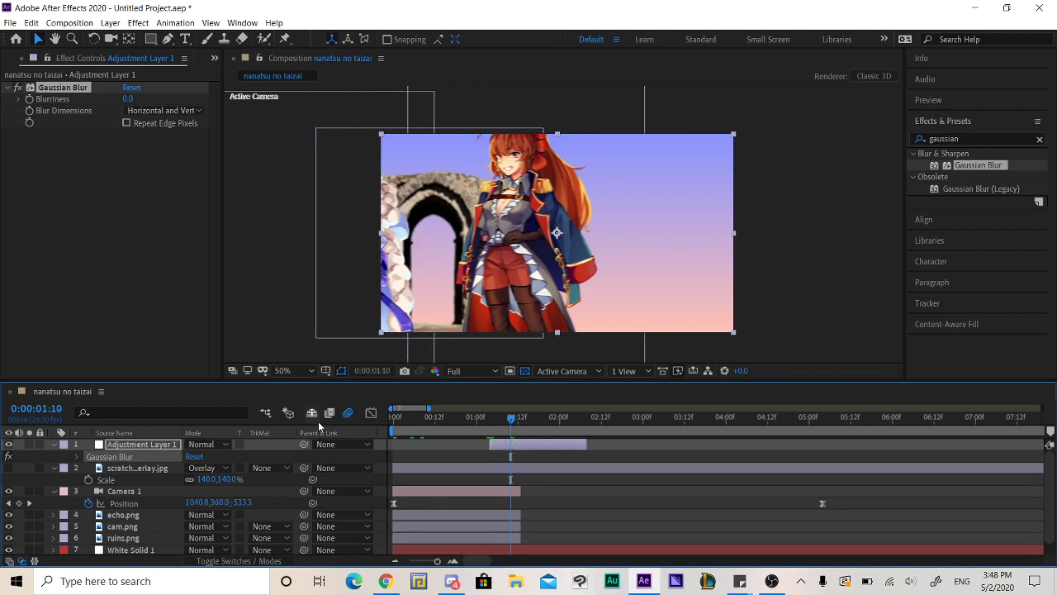
pyautogui.moveTo(128, 98); pyautogui.dragTo(1047, 56)
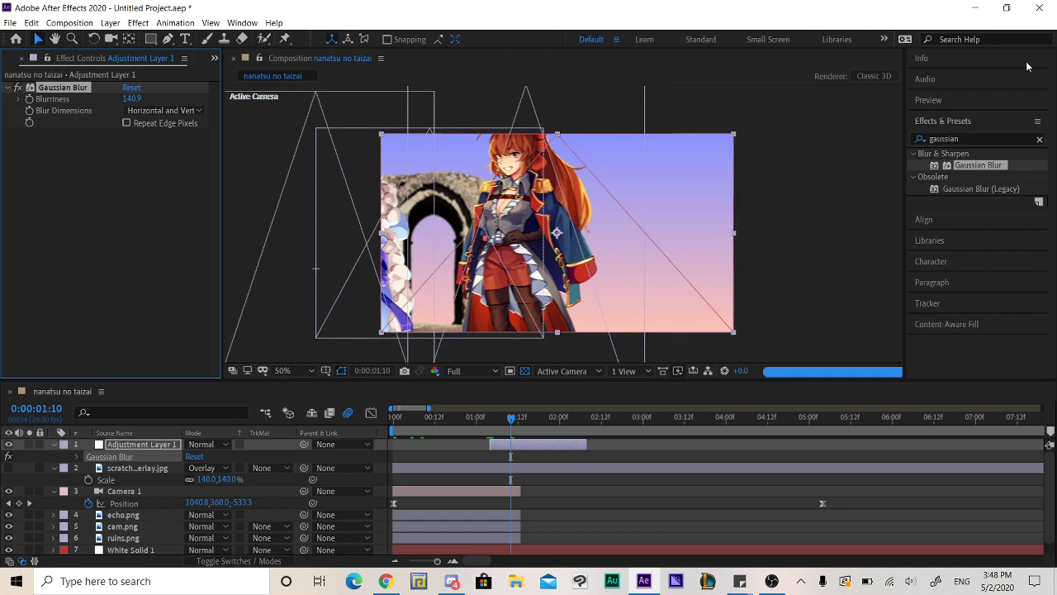
pyautogui.click(131, 98)
pyautogui.write('0')
pyautogui.press('Return')
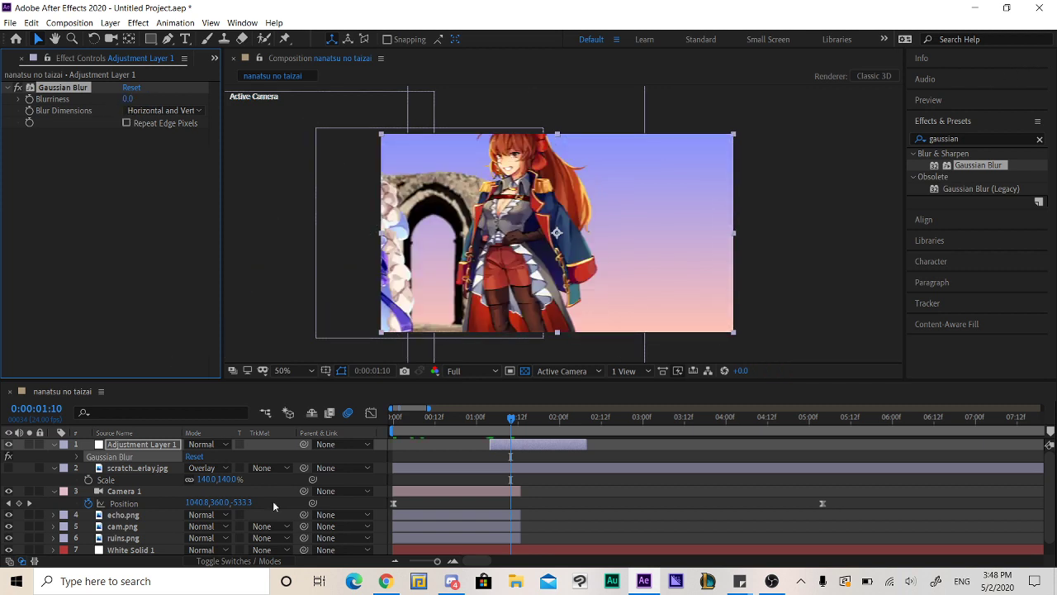
pyautogui.click(393, 583)
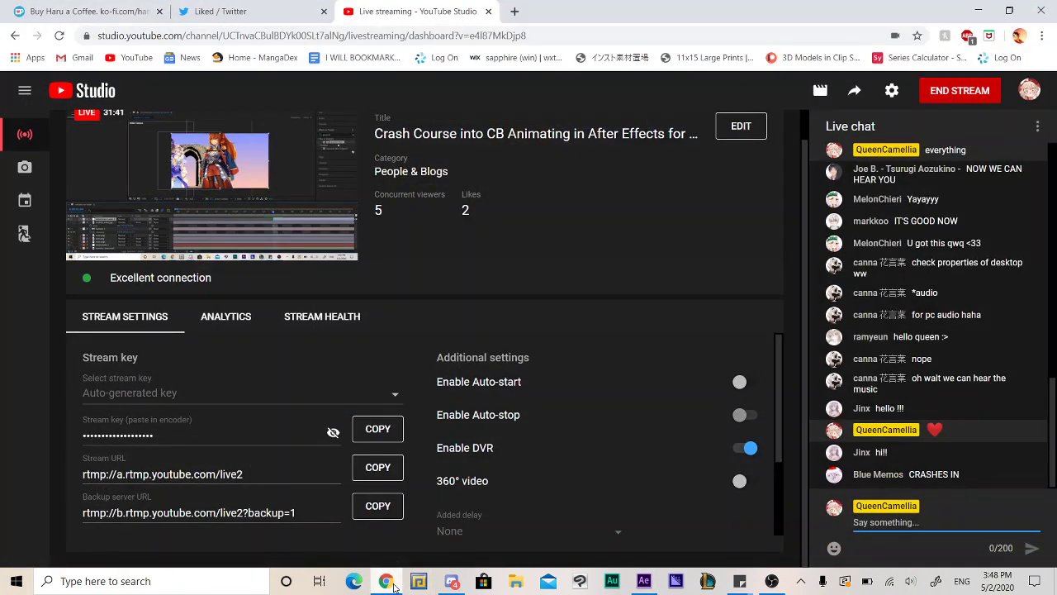
pyautogui.click(393, 584)
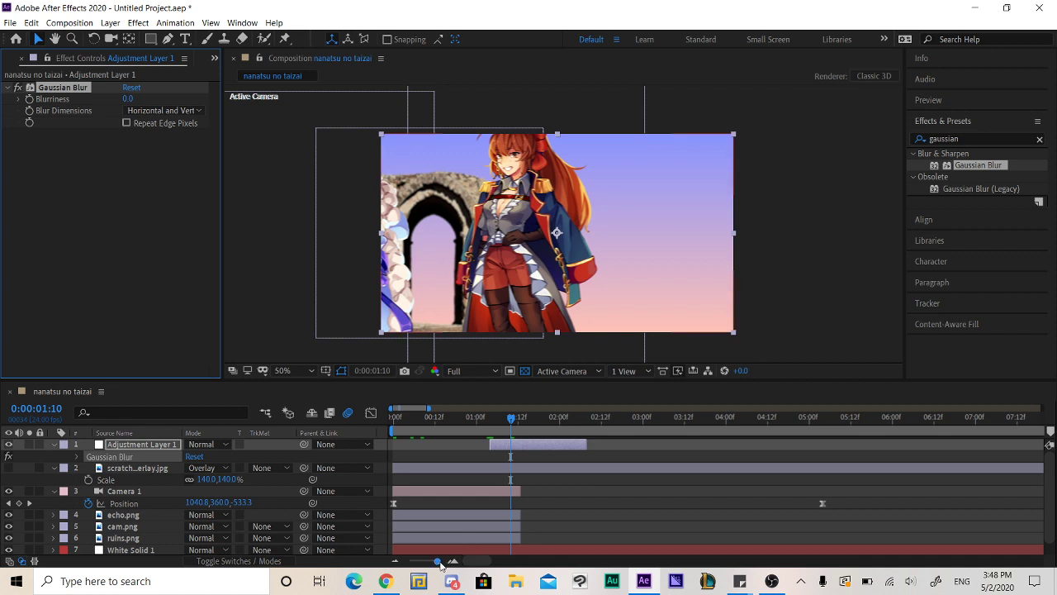
# Set a Blurriness keyframe of 0 at 0:00:01:04 on Adjustment Layer 1.
pyautogui.click(440, 563)
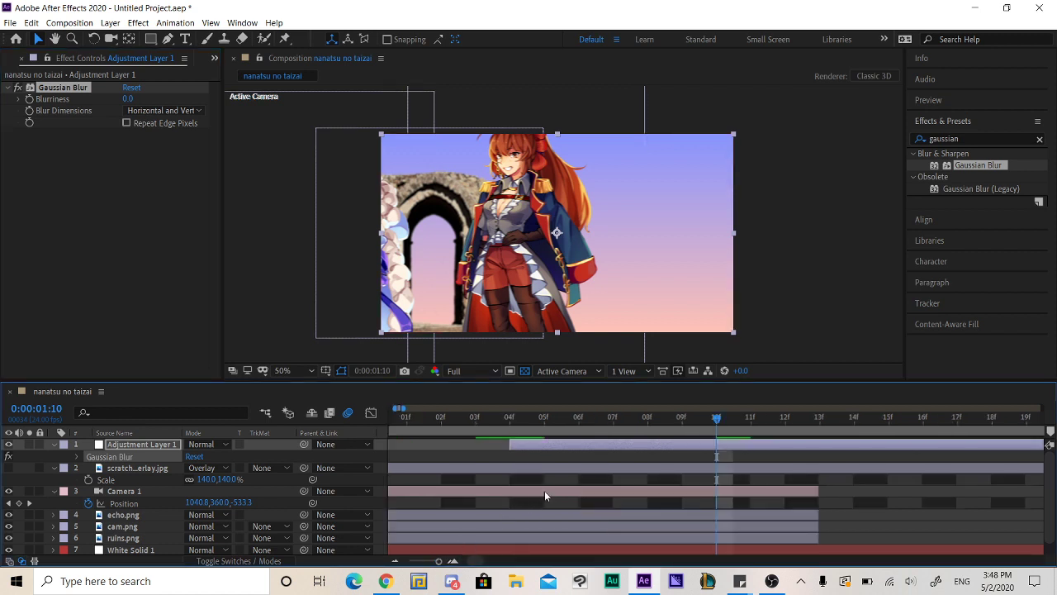
pyautogui.click(509, 420)
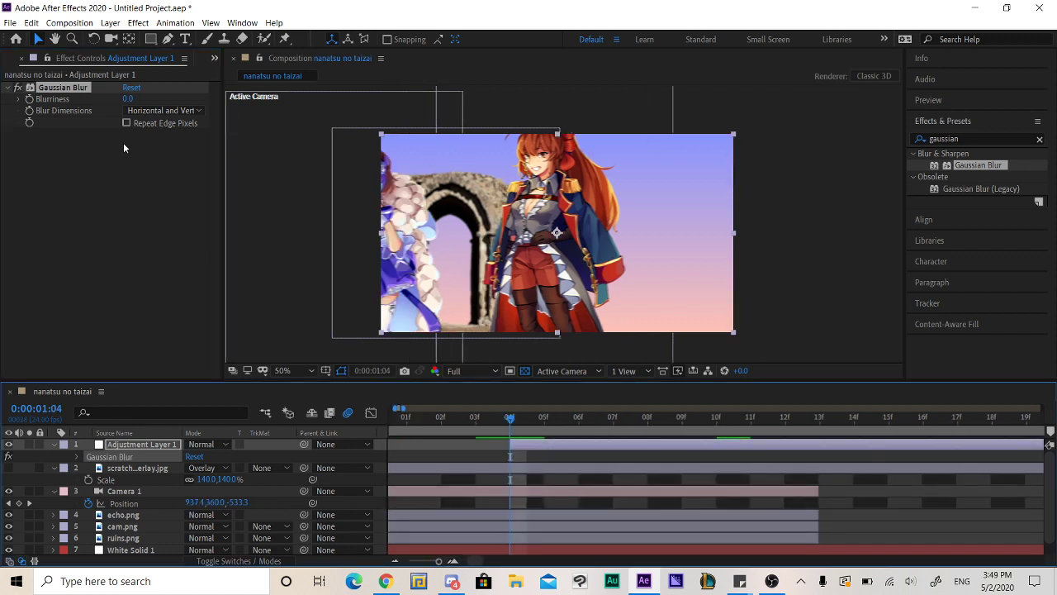
pyautogui.click(29, 100)
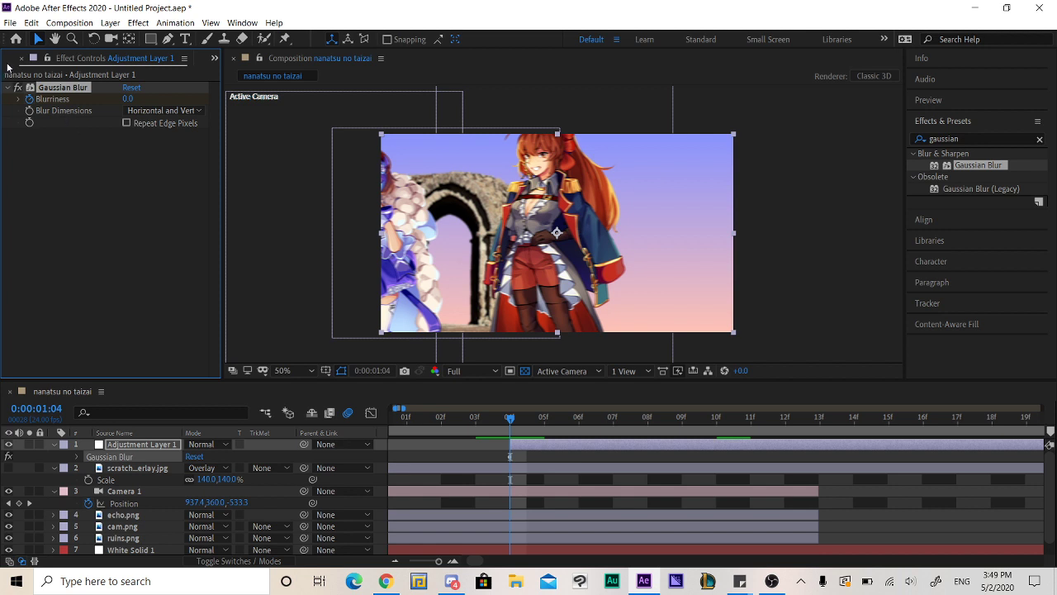
# Show Adjustment Layer 1's Gaussian Blur in the Effect Controls panel via the Effect menu.
pyautogui.hotkey('ctrl', '0')
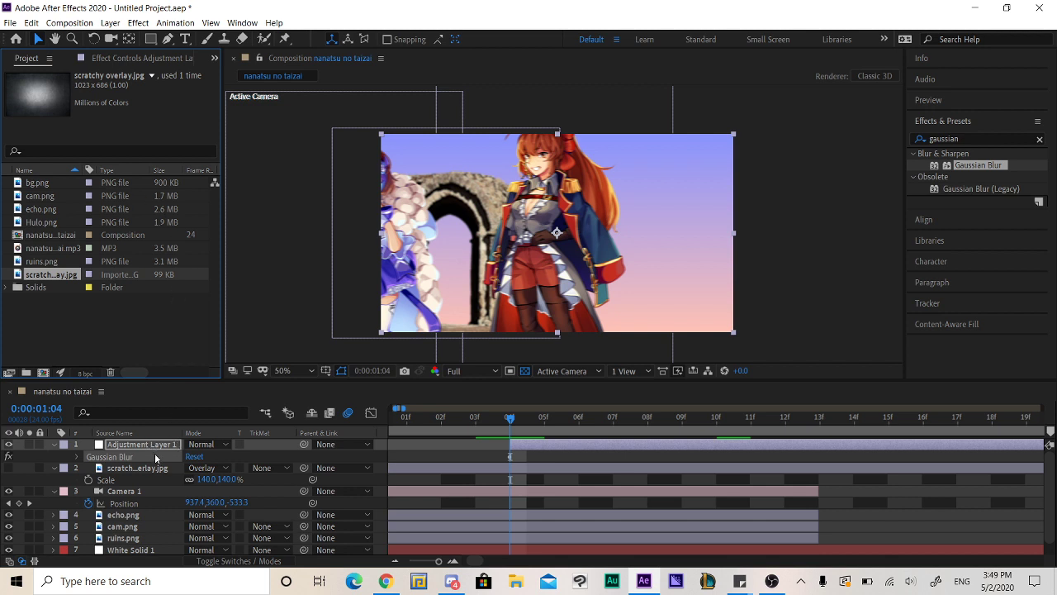
pyautogui.click(138, 22)
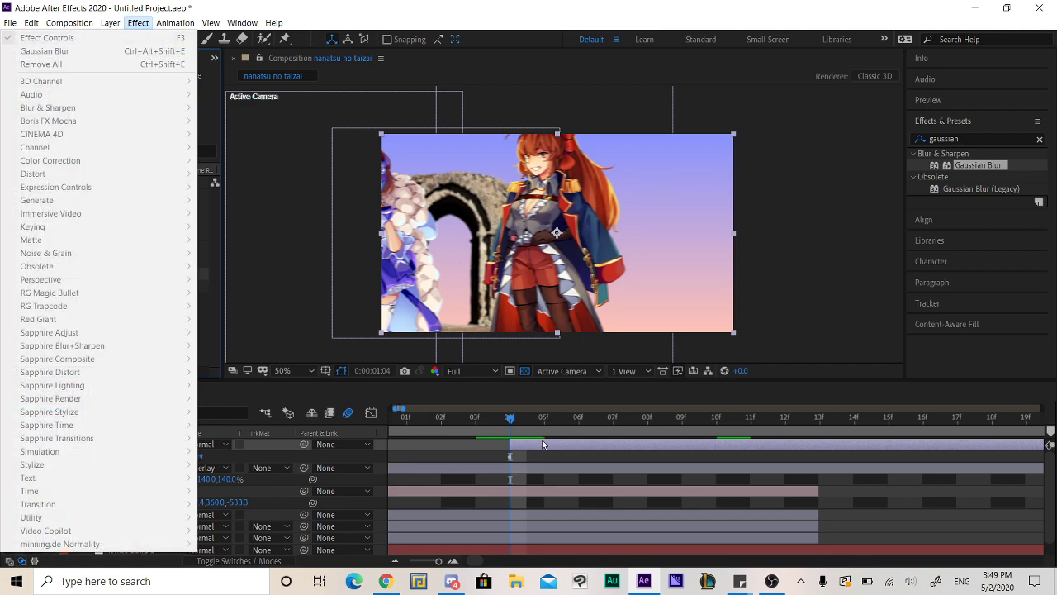
pyautogui.click(543, 439)
pyautogui.click(139, 23)
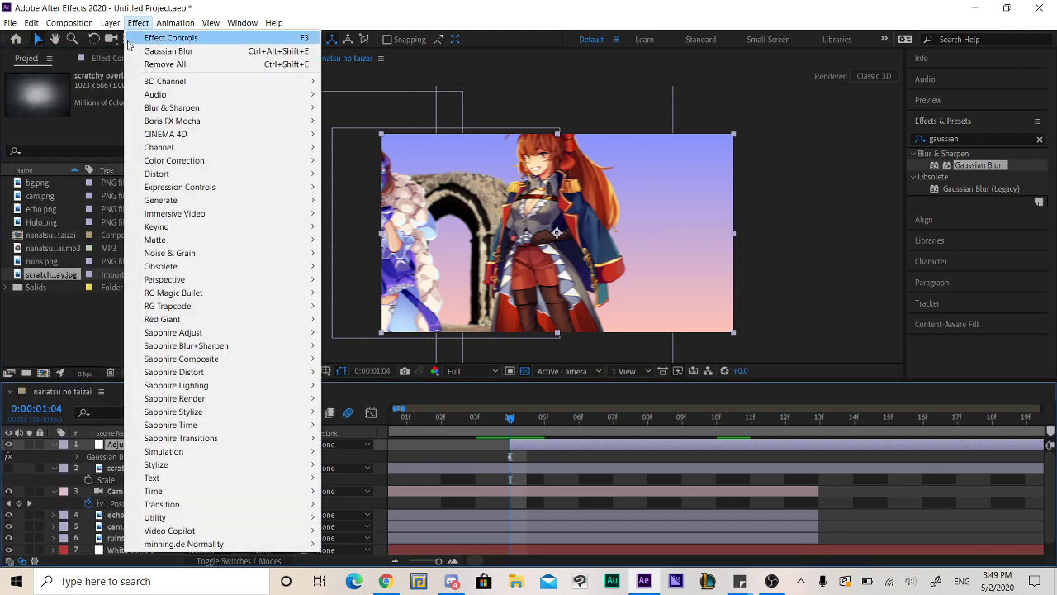
pyautogui.click(148, 35)
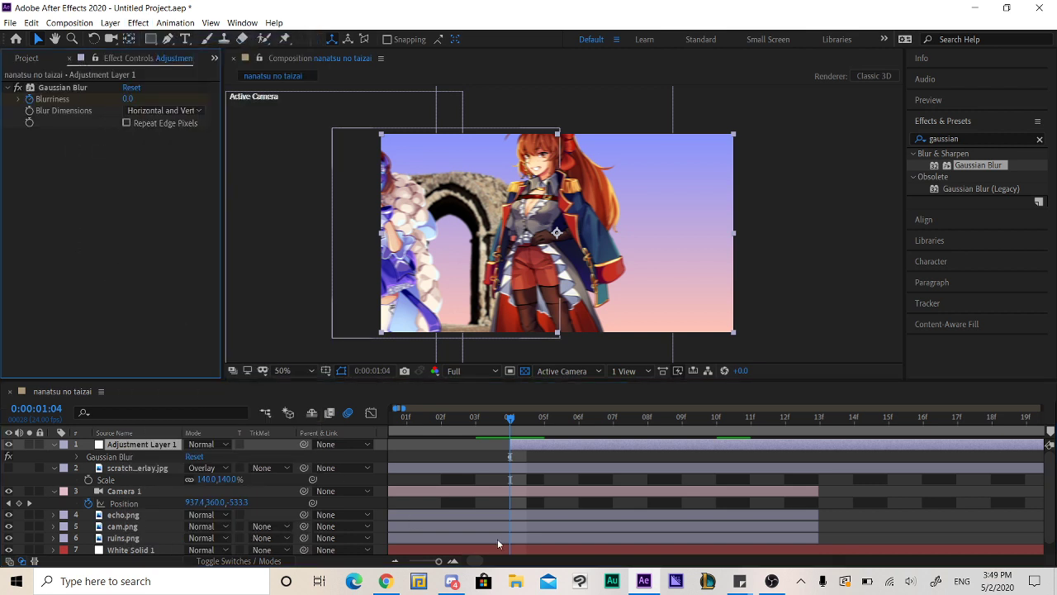
# Keyframe Blurriness to 114 at 0:00:01:13 and back to 0 at 0:00:01:23.
pyautogui.click(75, 459)
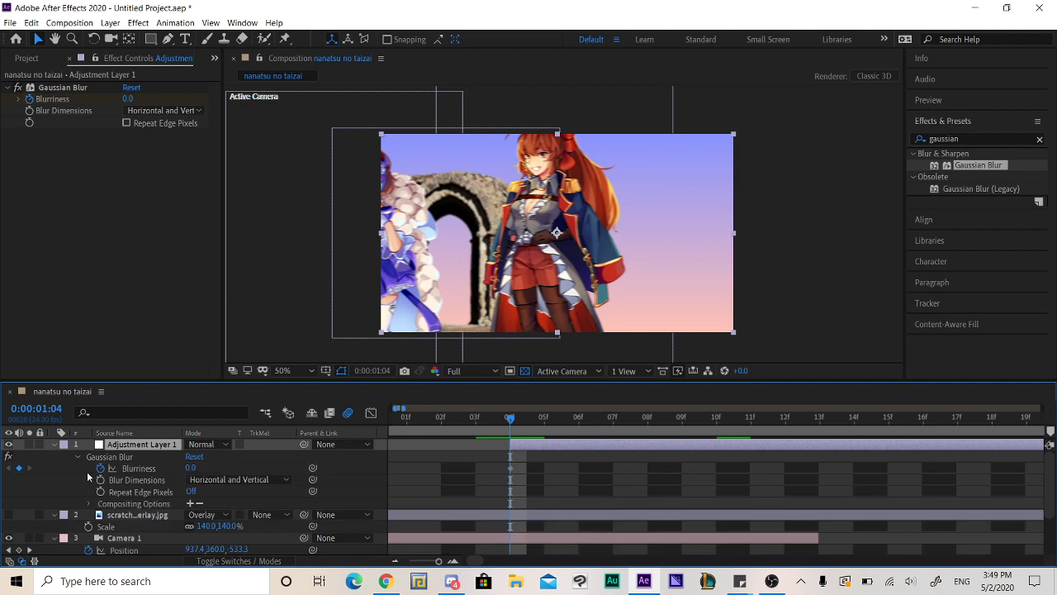
pyautogui.moveTo(771, 431); pyautogui.dragTo(816, 446)
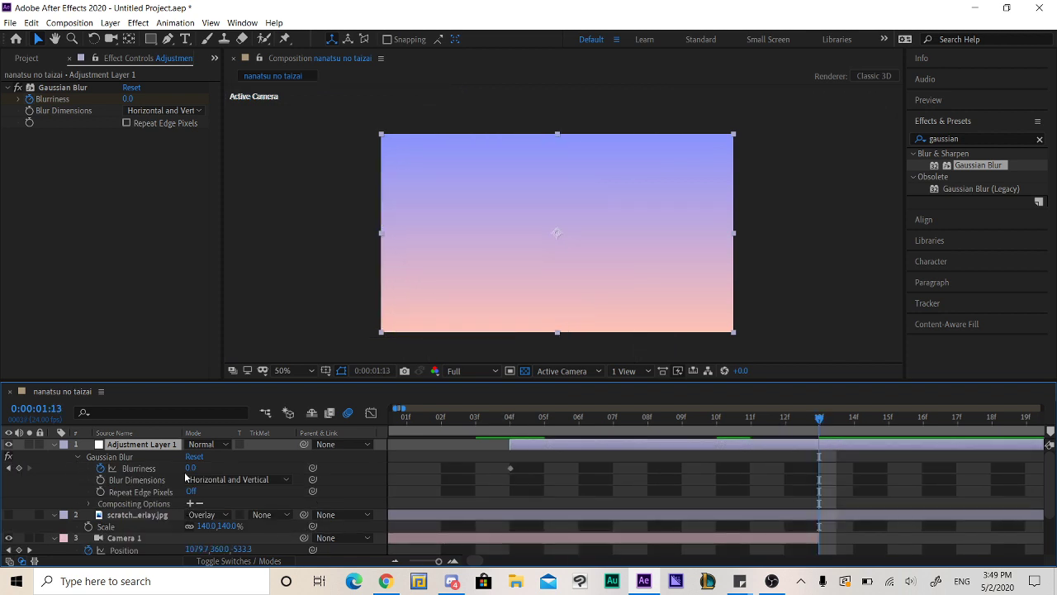
pyautogui.moveTo(191, 468); pyautogui.dragTo(740, 470)
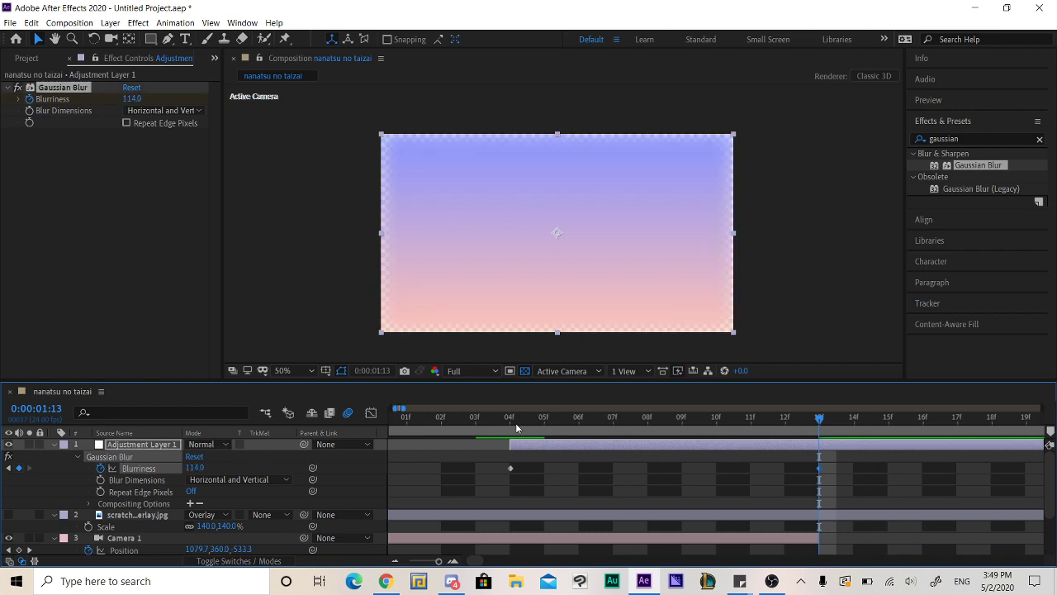
pyautogui.moveTo(515, 423); pyautogui.dragTo(1043, 446)
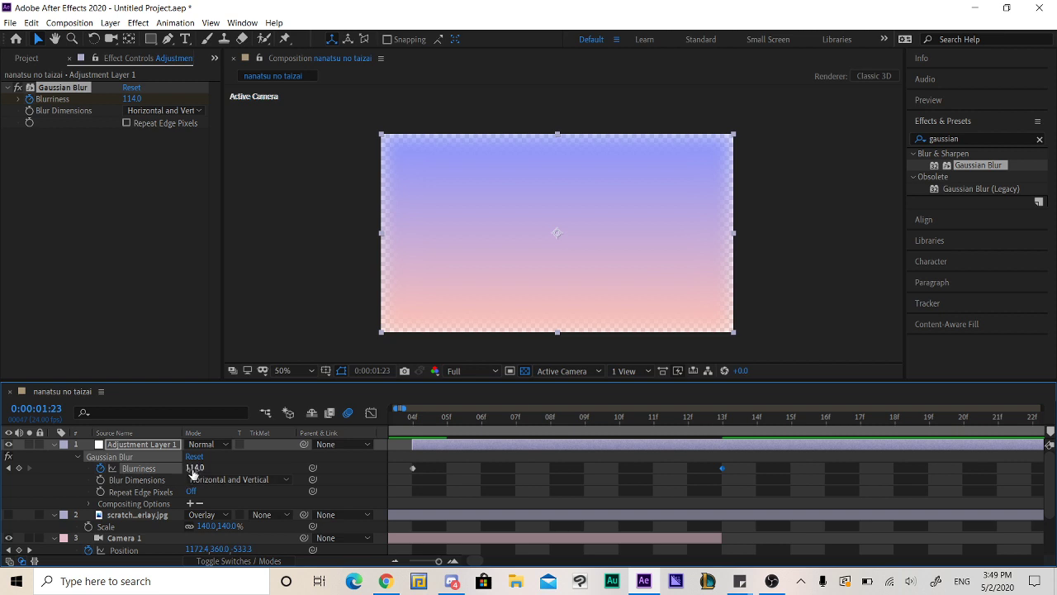
pyautogui.moveTo(192, 470); pyautogui.dragTo(182, 473)
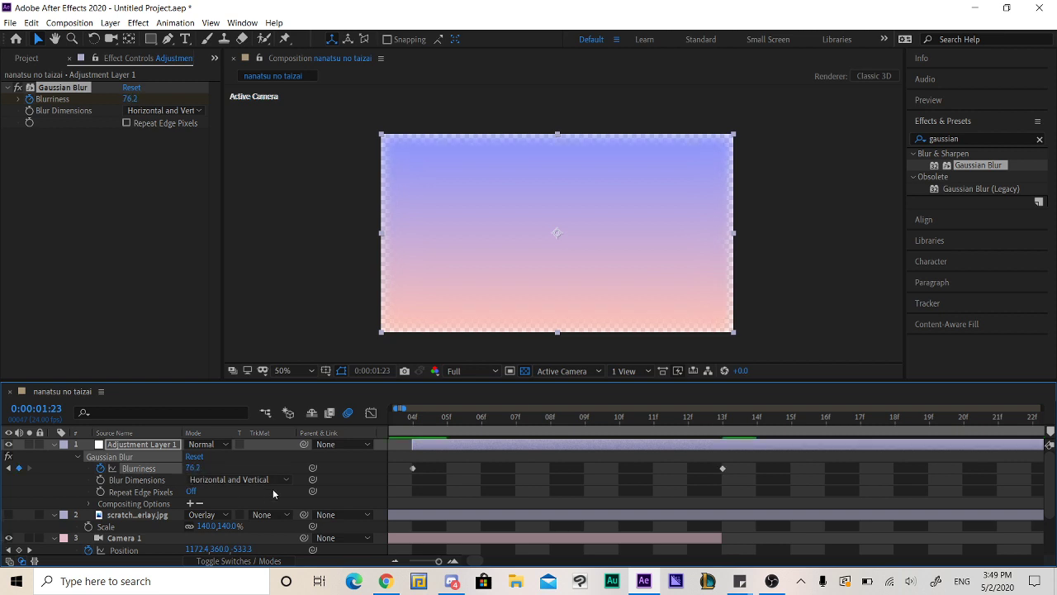
pyautogui.click(189, 468)
pyautogui.write('0')
pyautogui.press('Return')
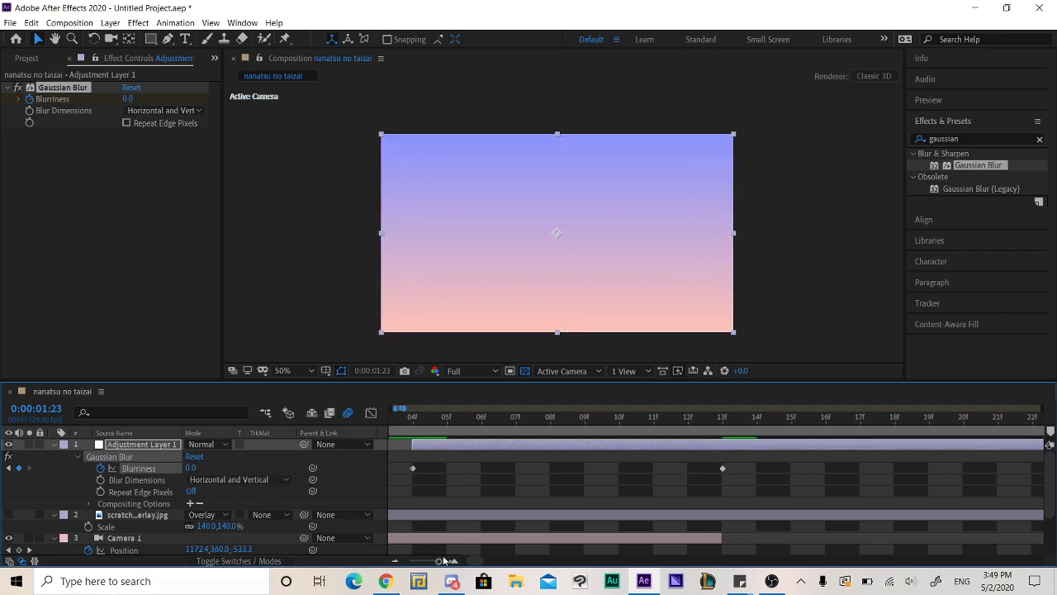
pyautogui.moveTo(439, 561)
pyautogui.mouseDown()
pyautogui.moveTo(353, 569)
pyautogui.moveTo(467, 566)
pyautogui.moveTo(436, 562)
pyautogui.mouseUp()
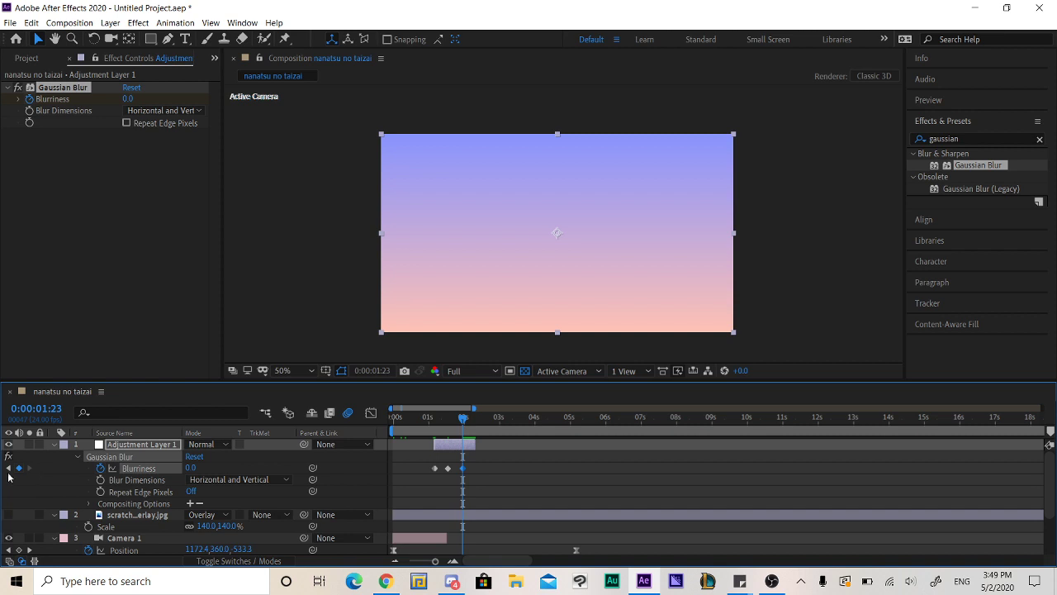
# Trim the White Solid 1 gradient layer to end at 0:00:01:13.
pyautogui.click(8, 467)
pyautogui.scroll(-3, 450, 502)
pyautogui.click(461, 538)
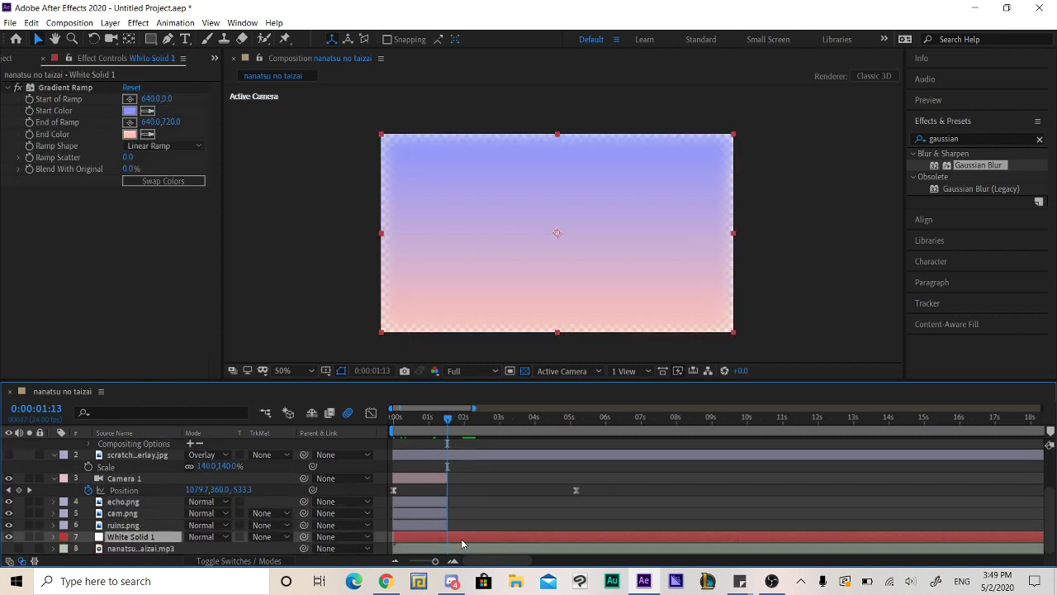
pyautogui.hotkey('alt', ']')
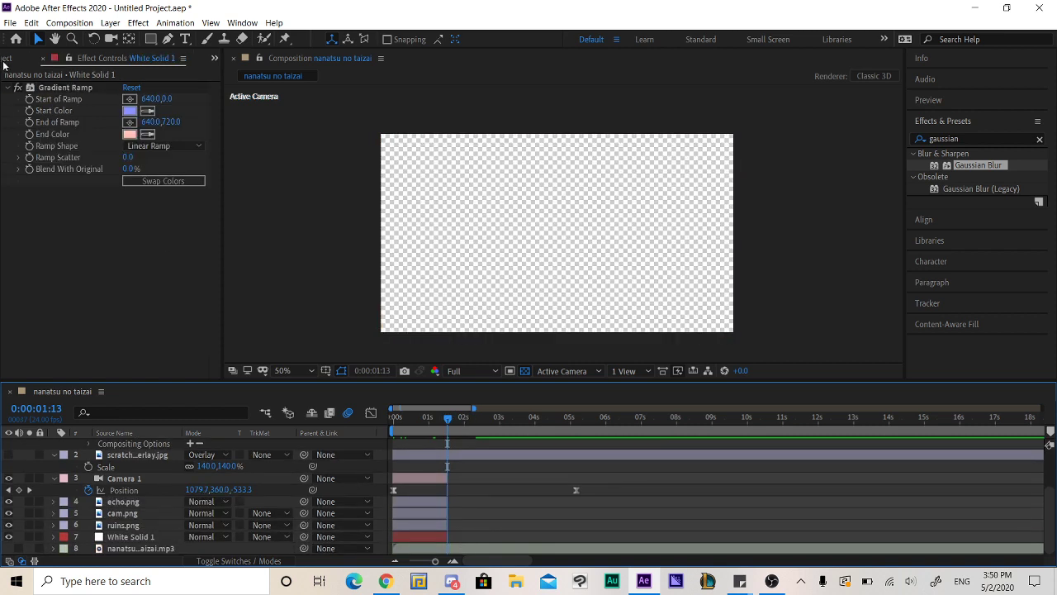
# Add White Solid 1 and Hulo.png from the Project panel, both starting at 0:00:01:13.
pyautogui.click(3, 63)
pyautogui.click(7, 287)
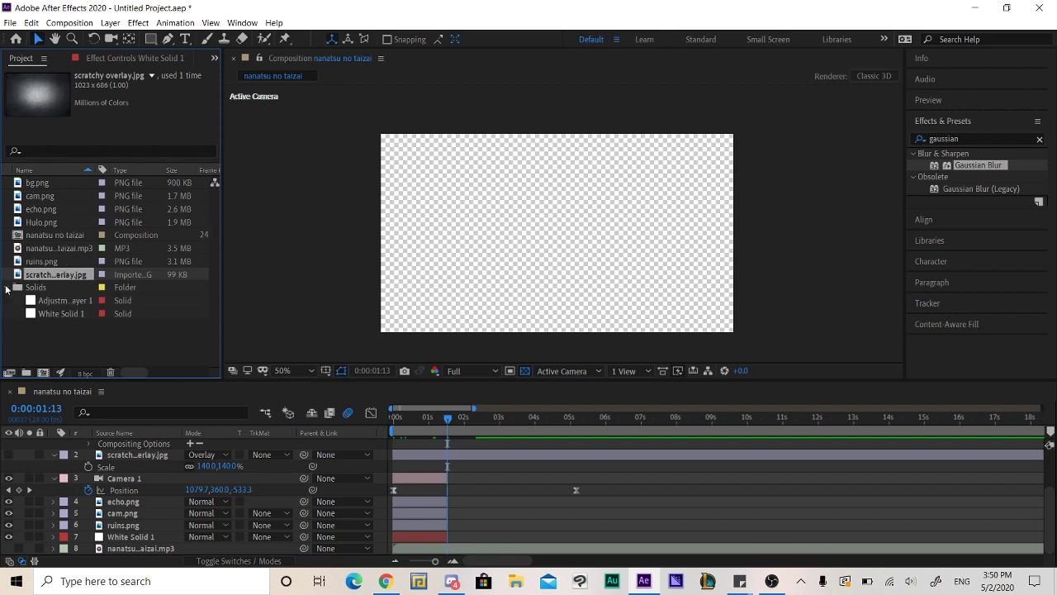
pyautogui.moveTo(61, 313); pyautogui.dragTo(163, 531)
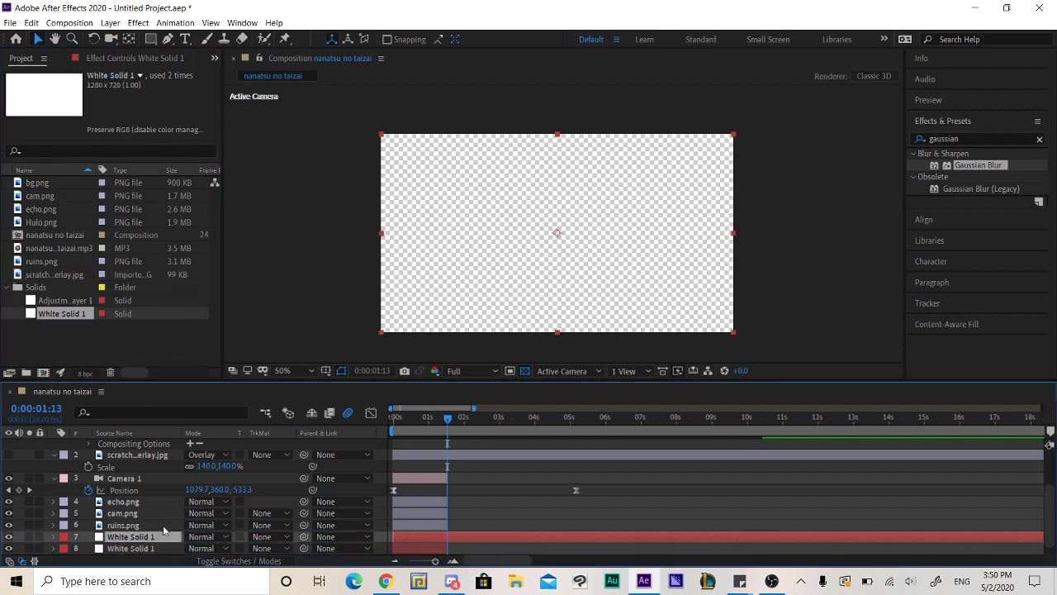
pyautogui.press('[')
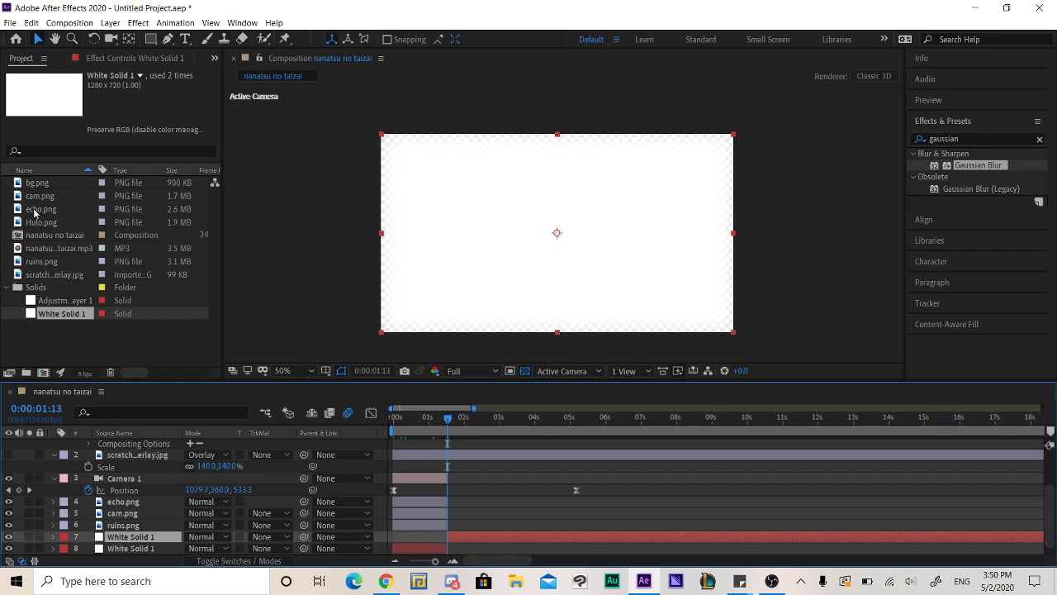
pyautogui.moveTo(41, 223); pyautogui.dragTo(142, 537)
pyautogui.press('[')
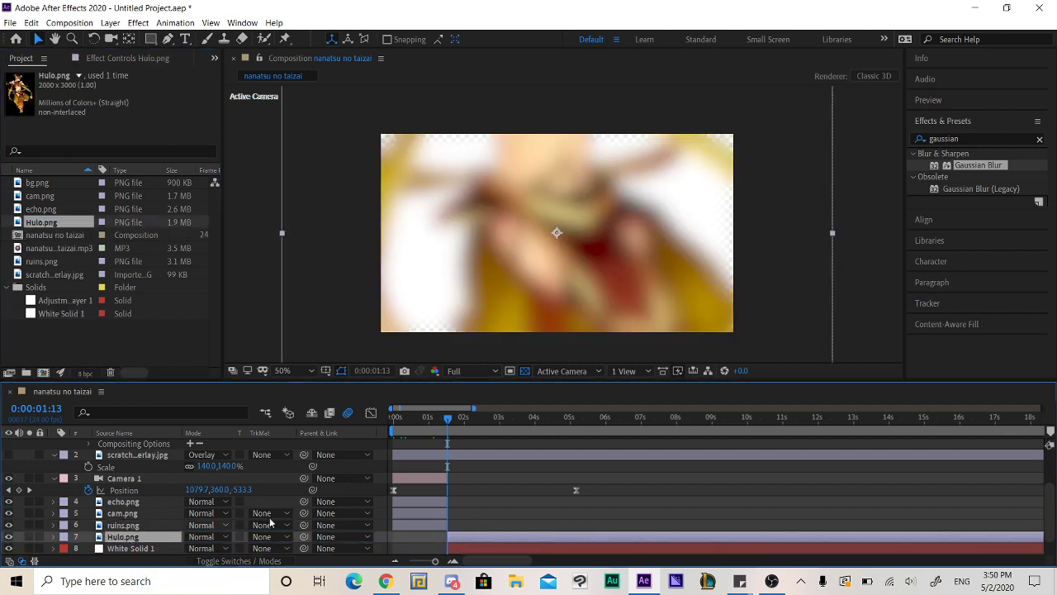
# Set the viewer preview resolution to Quarter.
pyautogui.click(434, 433)
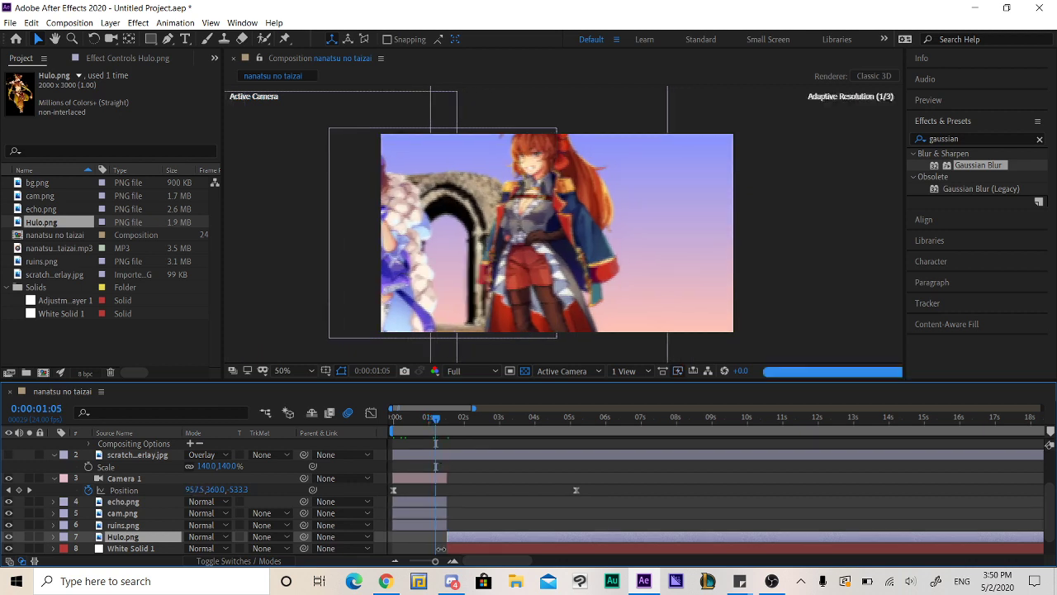
pyautogui.moveTo(436, 561); pyautogui.dragTo(440, 561)
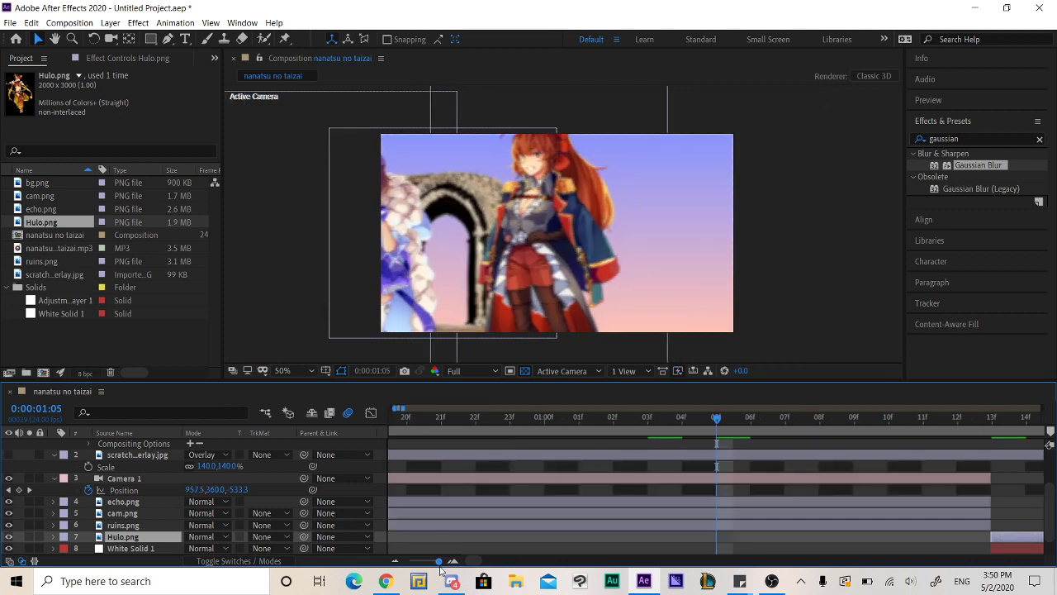
pyautogui.click(471, 371)
pyautogui.click(468, 447)
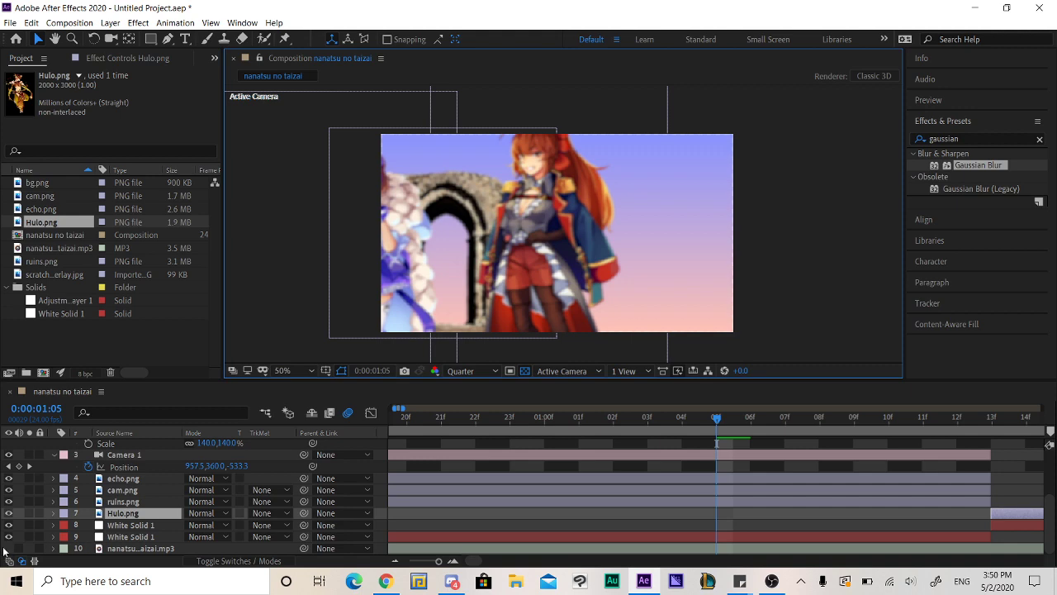
# Preview from 0:00:00:23 and scrub through the blur transition into the Hulo.png shot.
pyautogui.moveTo(720, 460); pyautogui.dragTo(518, 439)
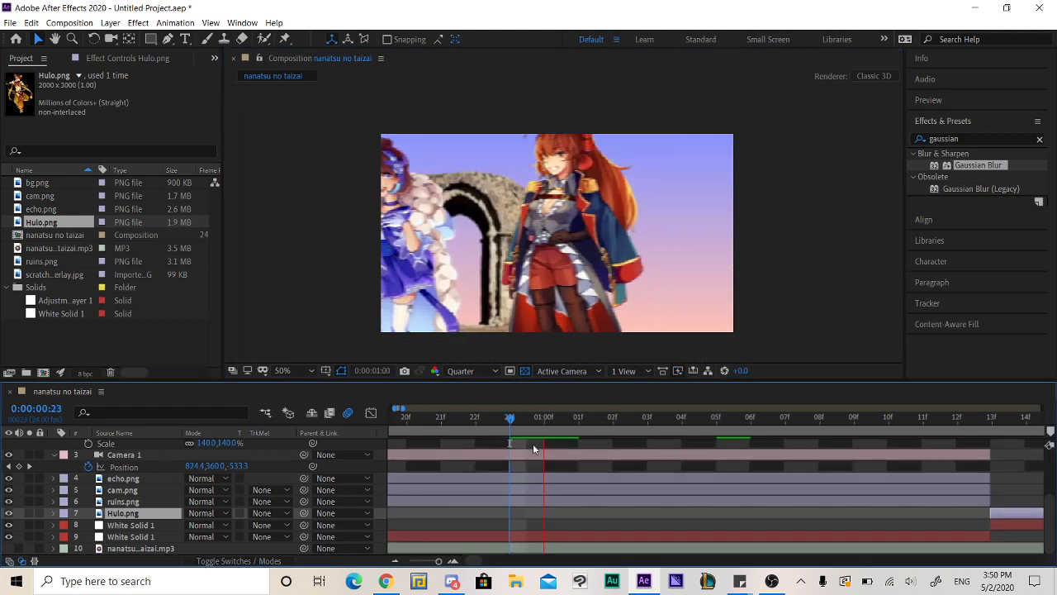
pyautogui.press('space')
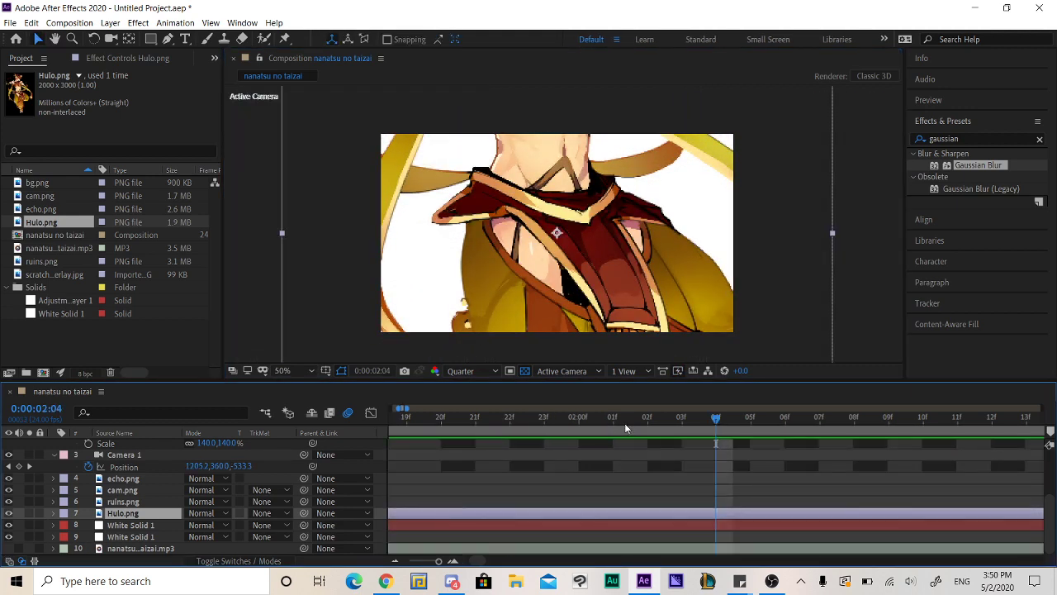
pyautogui.scroll(3, 561, 495)
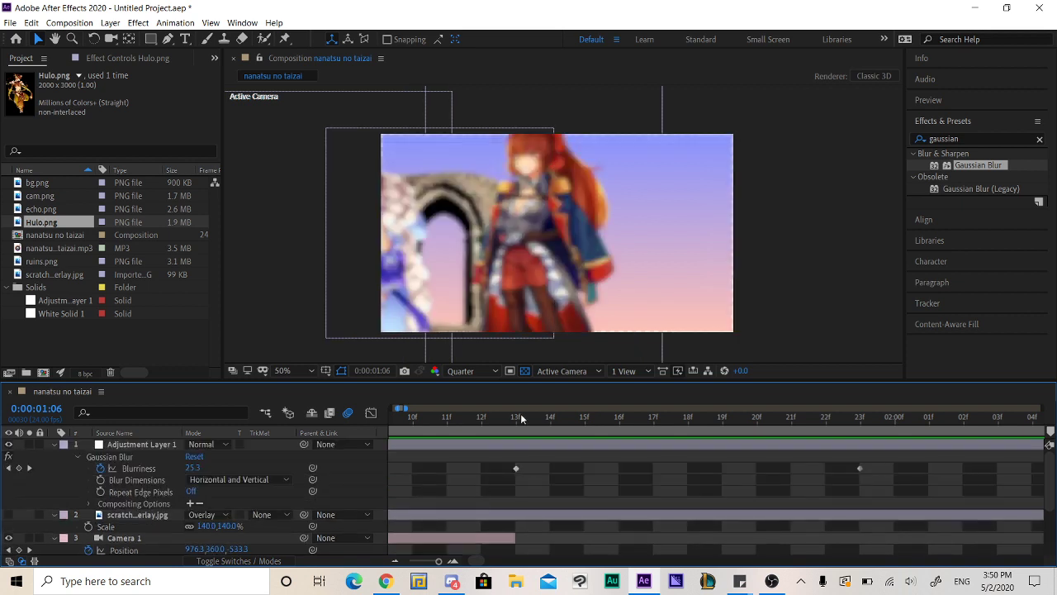
pyautogui.click(408, 420)
pyautogui.moveTo(408, 420); pyautogui.dragTo(494, 446)
pyautogui.moveTo(643, 451); pyautogui.dragTo(231, 448)
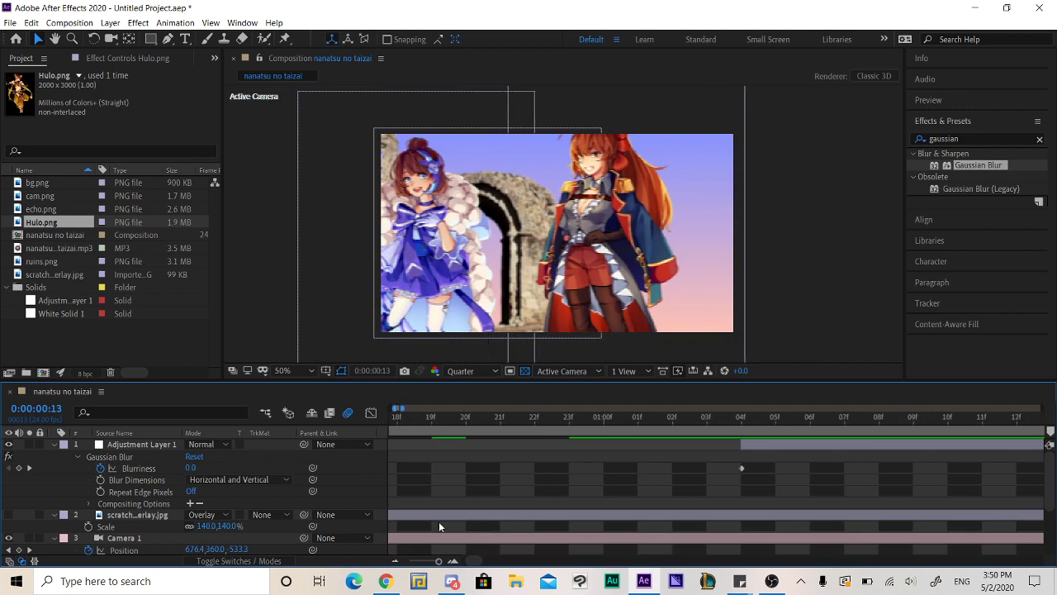
pyautogui.moveTo(440, 568)
pyautogui.mouseDown()
pyautogui.moveTo(431, 572)
pyautogui.moveTo(442, 580)
pyautogui.mouseUp()
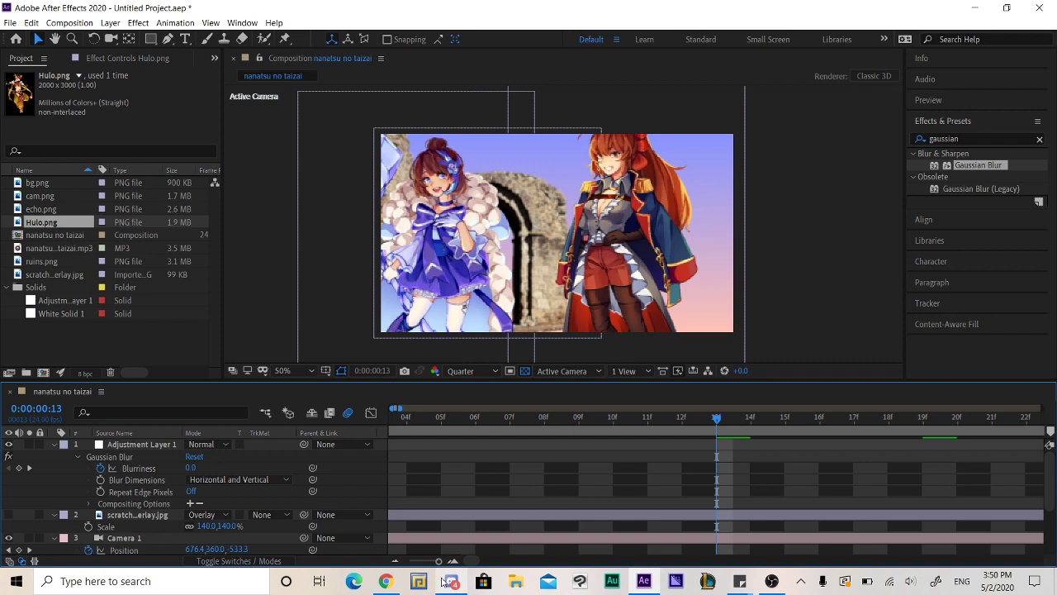
pyautogui.moveTo(444, 582)
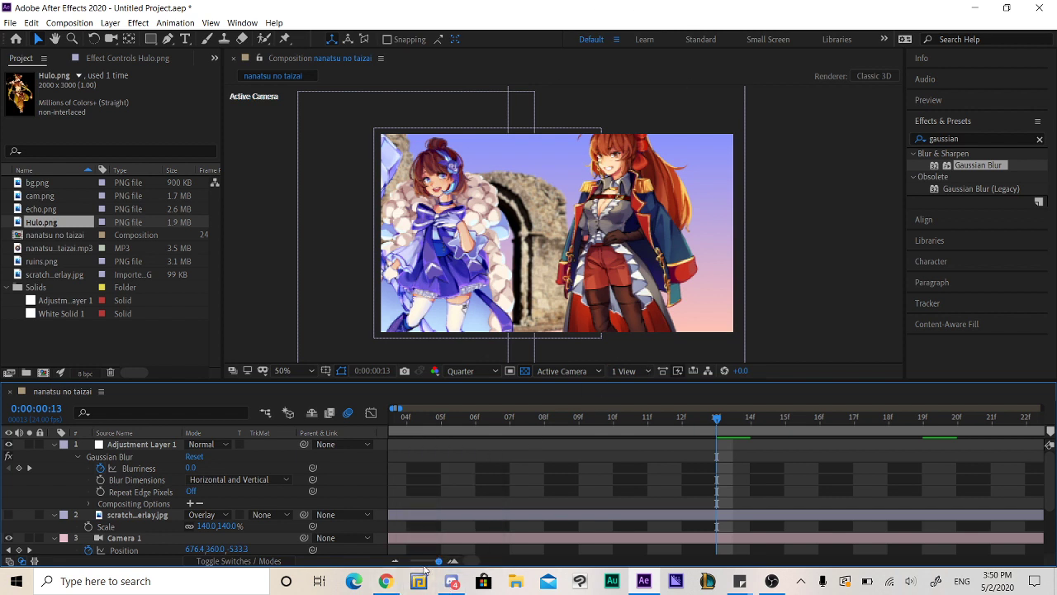
# Easy-ease the Blurriness keyframes, check the blur at 1:11, and preview the camera and blur animation.
pyautogui.scroll(-5, 429, 566)
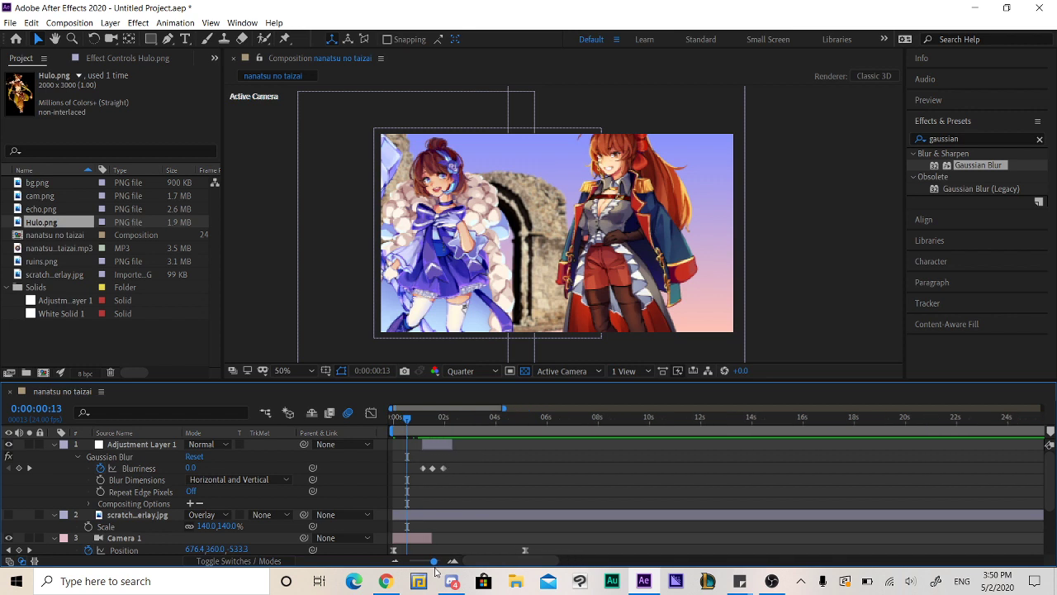
pyautogui.moveTo(415, 454); pyautogui.dragTo(460, 481)
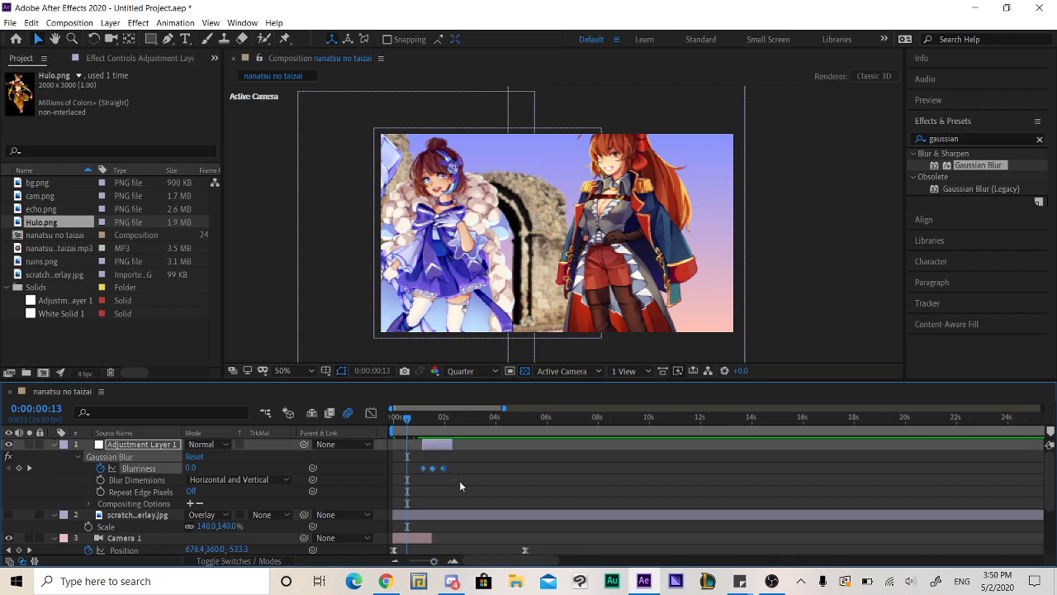
pyautogui.press('F9')
pyautogui.click(459, 464)
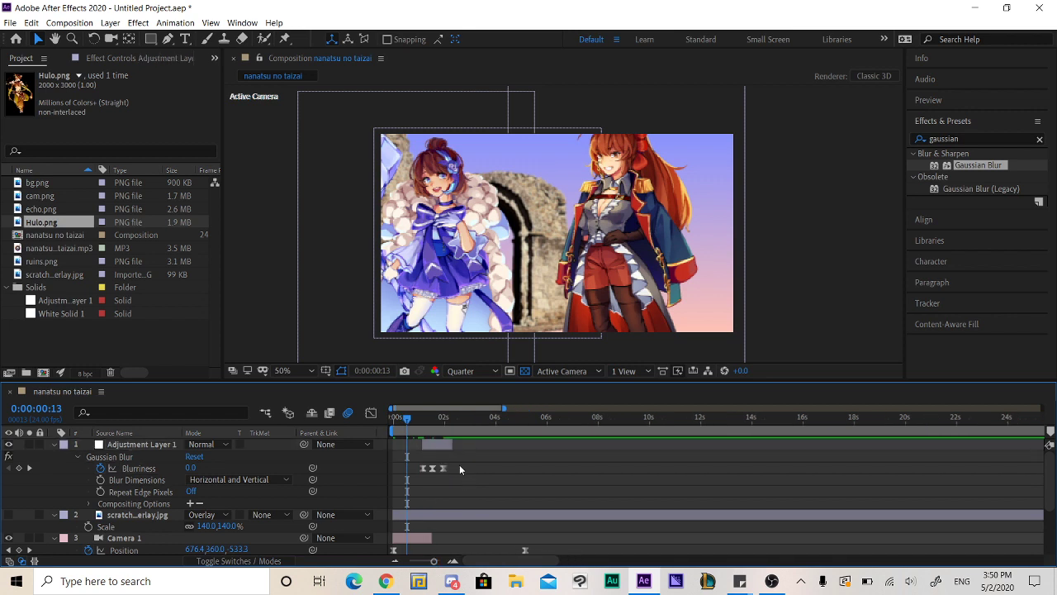
pyautogui.moveTo(413, 429); pyautogui.dragTo(358, 419)
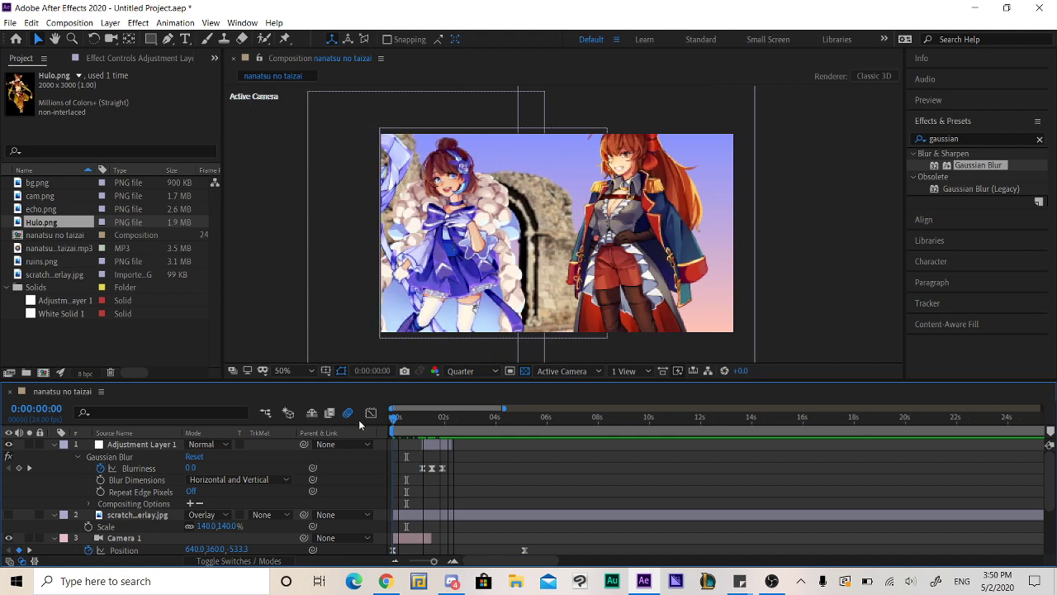
pyautogui.press('space')
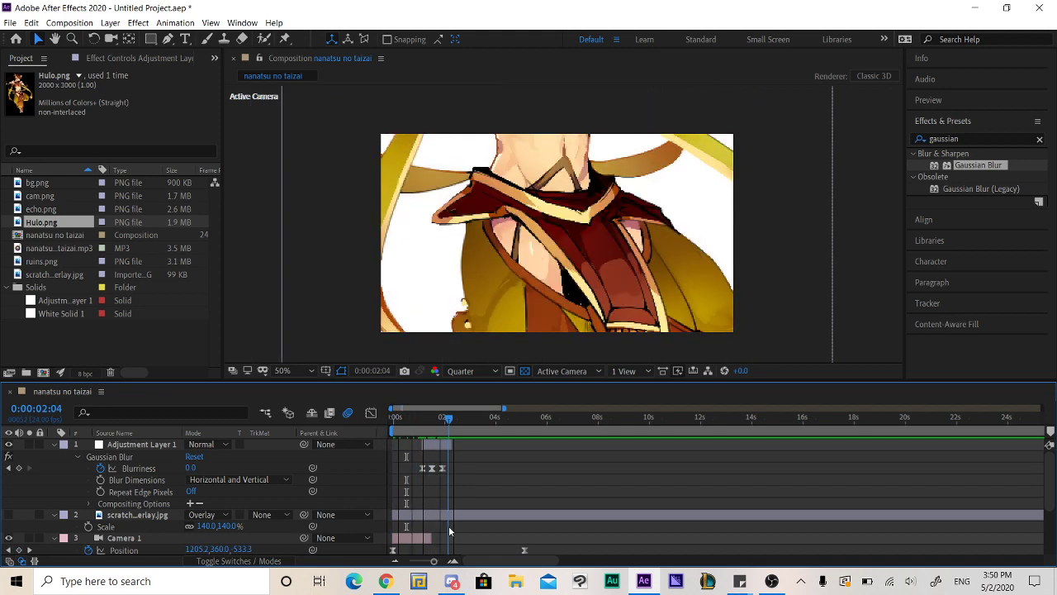
pyautogui.press('space')
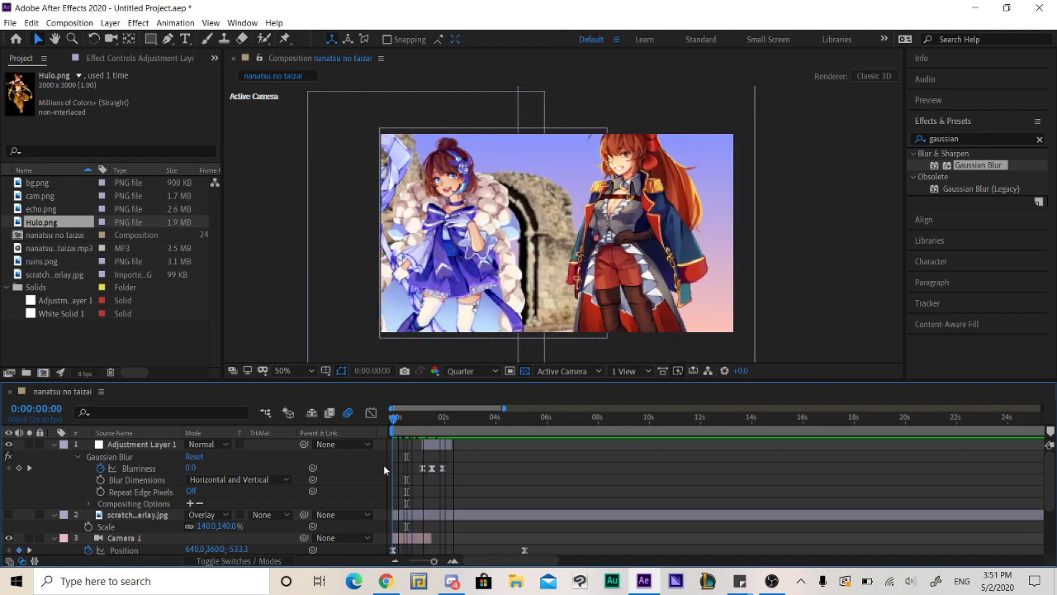
# Select the overlay and camera layers and collapse all their expanded properties.
pyautogui.click(52, 517)
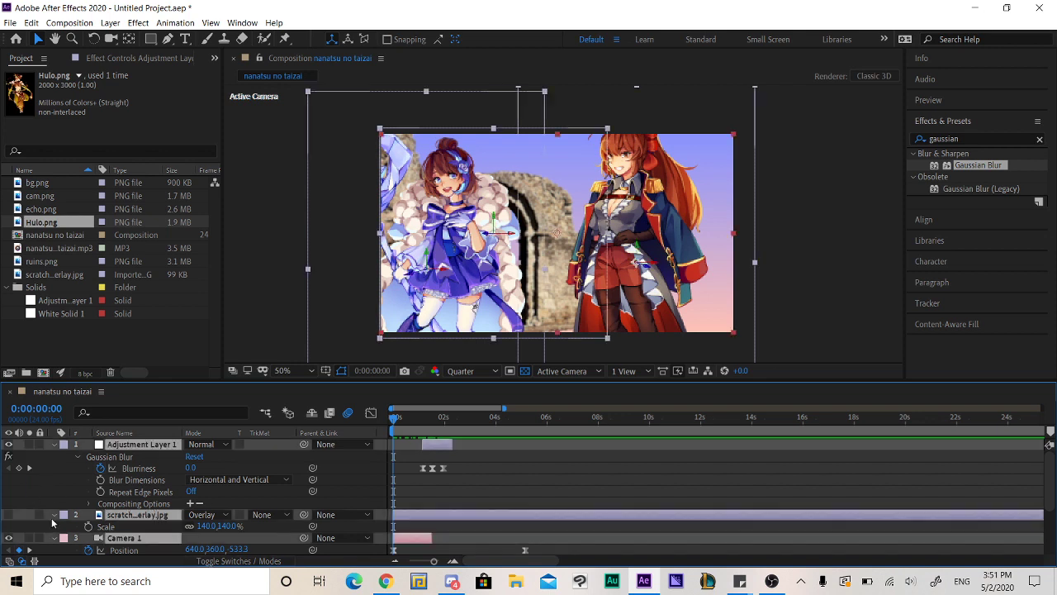
pyautogui.press('u')
pyautogui.press('F2')
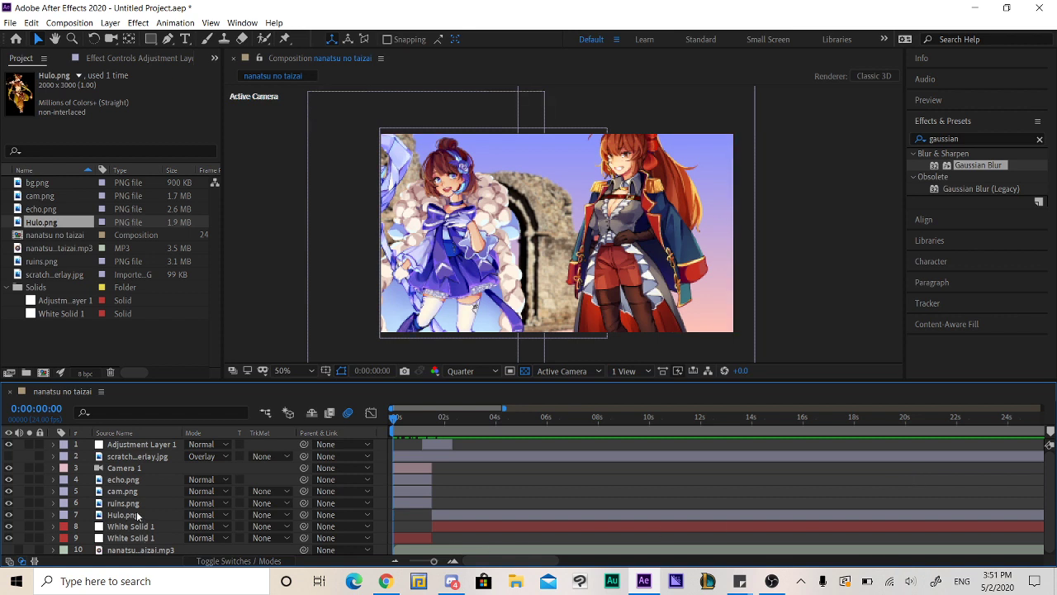
# Split the viewer into two horizontal views and select Camera 1 at a later, blurred frame.
pyautogui.click(625, 370)
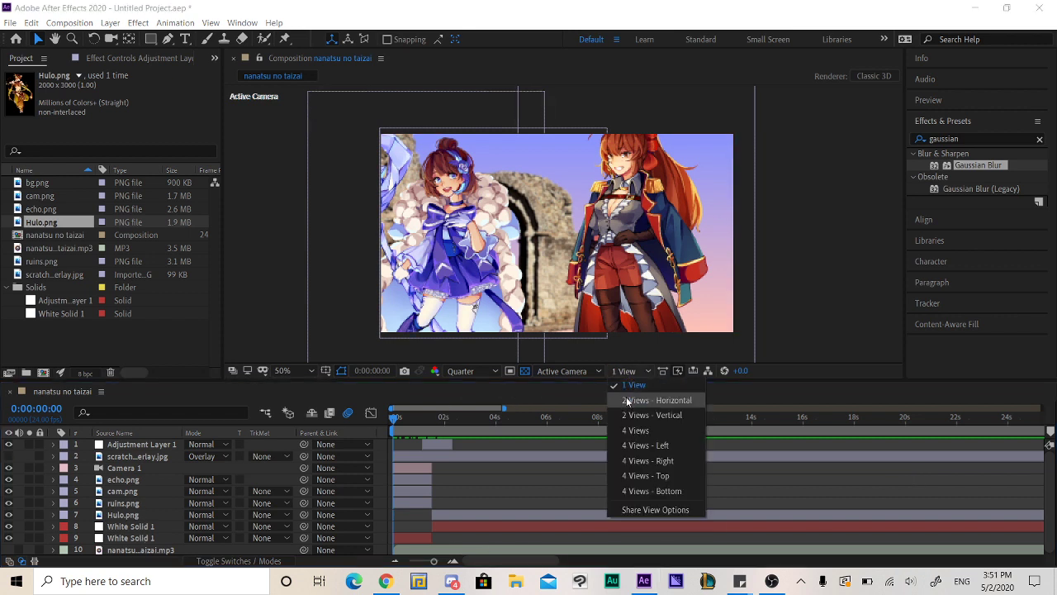
pyautogui.click(648, 401)
pyautogui.moveTo(273, 173); pyautogui.dragTo(384, 253)
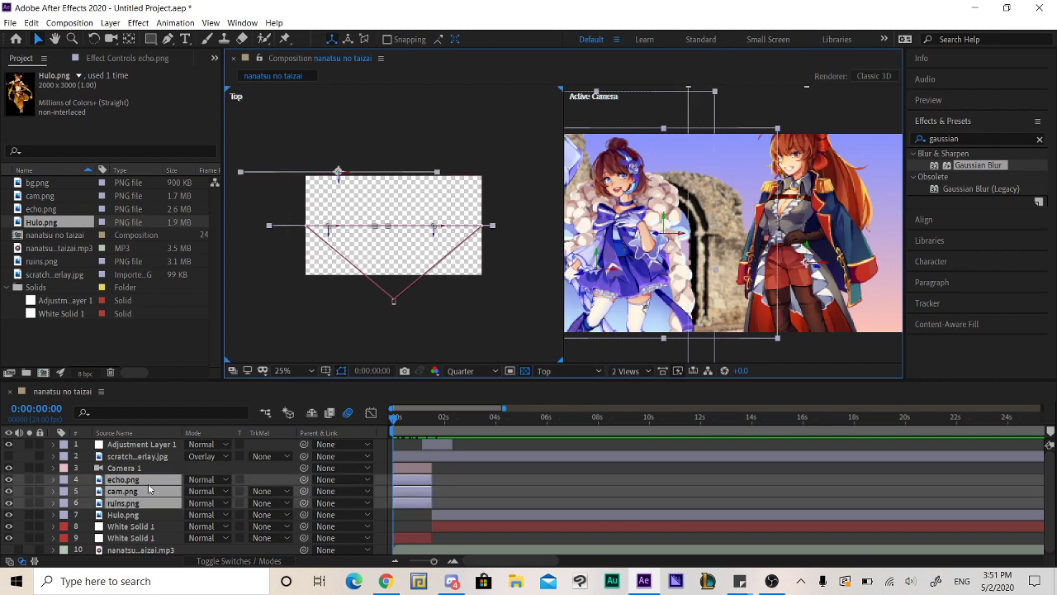
pyautogui.click(150, 510)
pyautogui.click(406, 467)
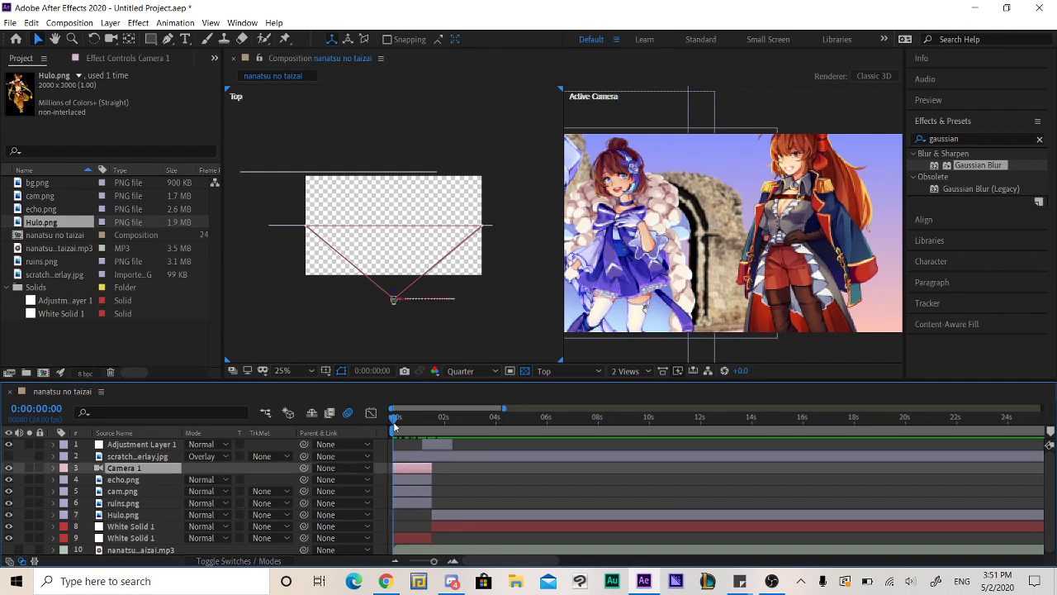
pyautogui.moveTo(395, 421); pyautogui.dragTo(401, 487)
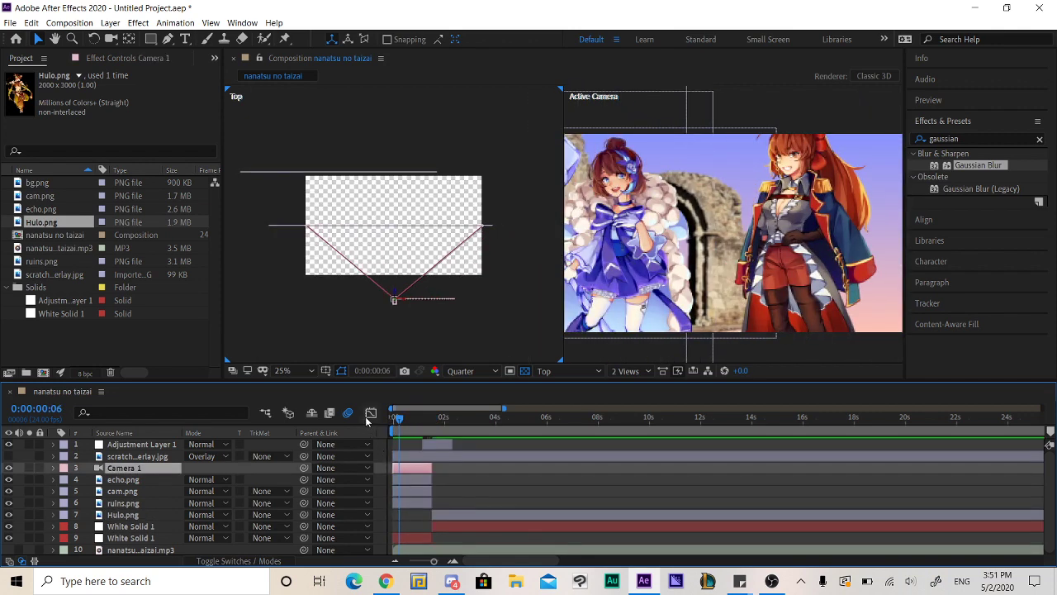
# Reveal Camera 1's Position, inspect its speed curve, and step through the camera move.
pyautogui.press('p')
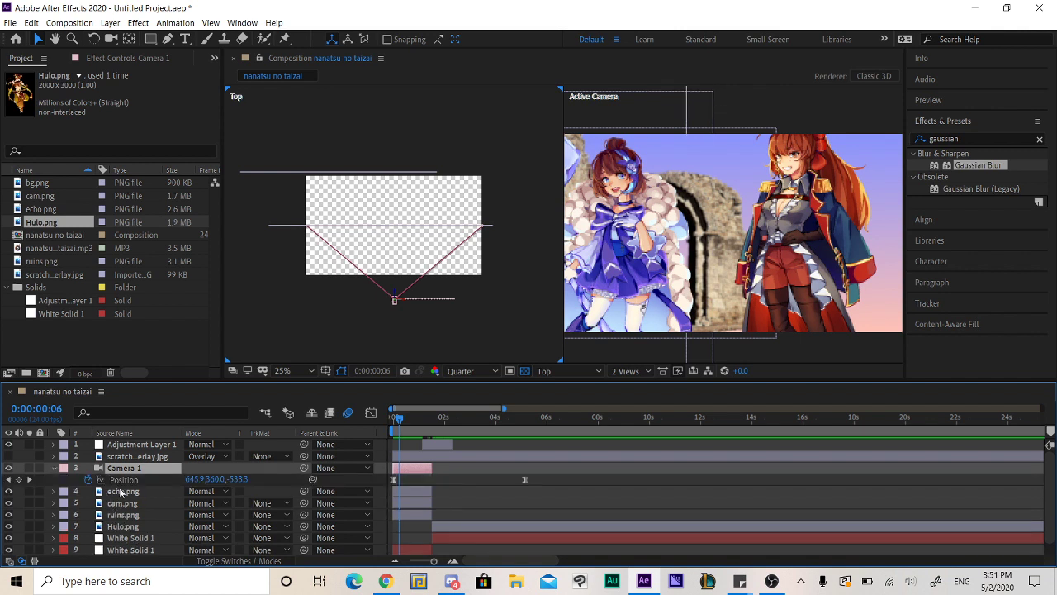
pyautogui.click(124, 480)
pyautogui.click(371, 412)
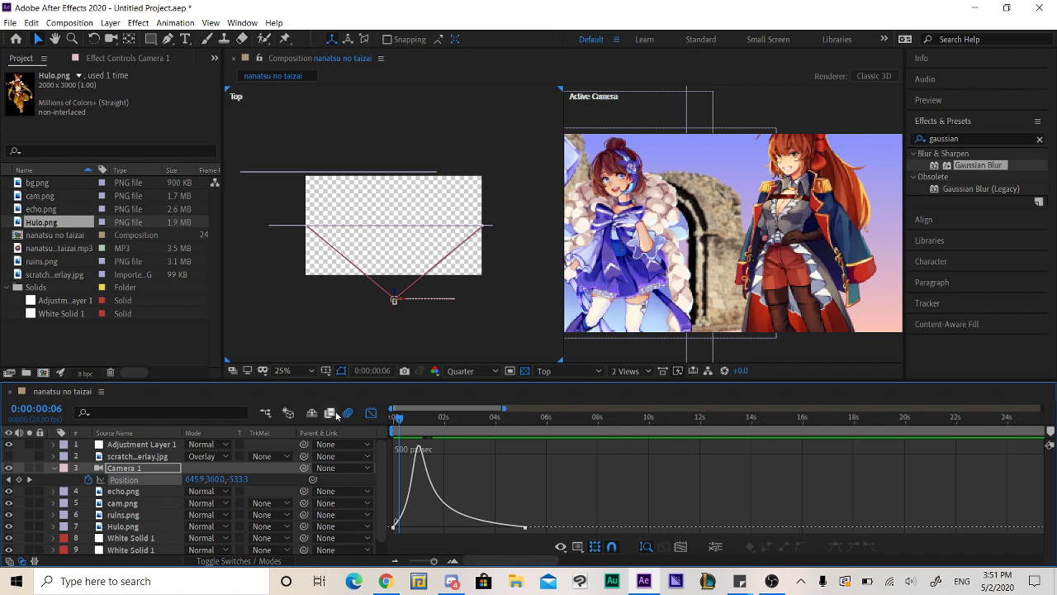
pyautogui.click(371, 413)
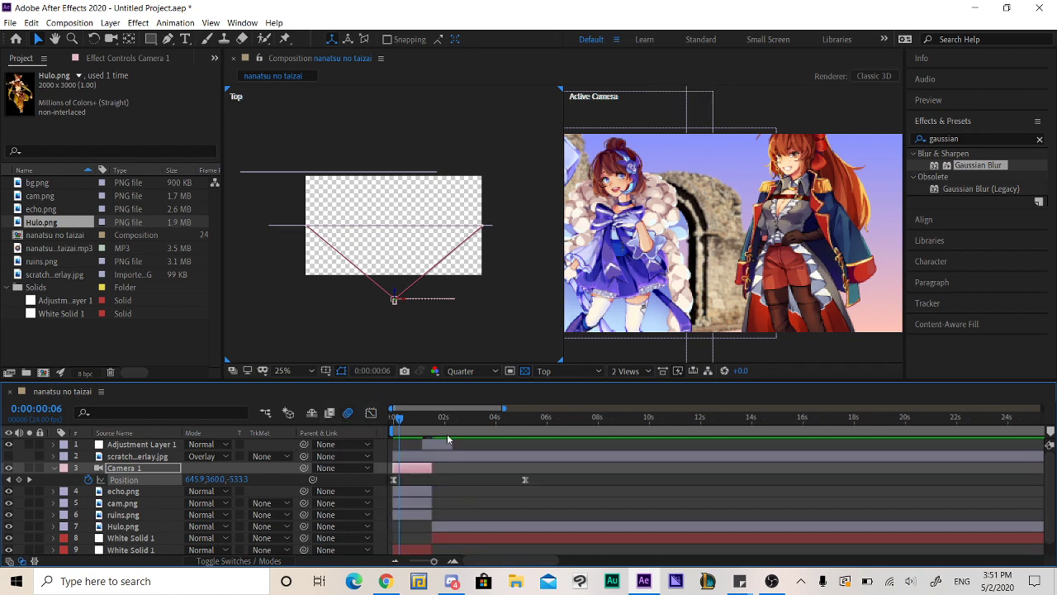
pyautogui.moveTo(416, 430); pyautogui.dragTo(468, 489)
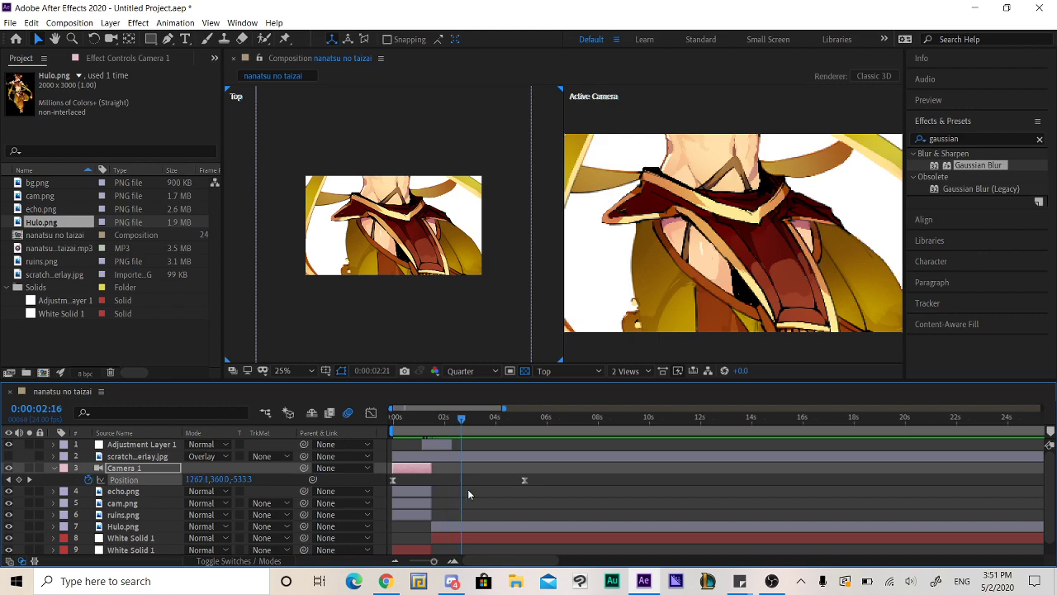
# Glance at YouTube Studio, then return to After Effects and select the Hulo.png layer.
pyautogui.click(386, 581)
pyautogui.click(396, 587)
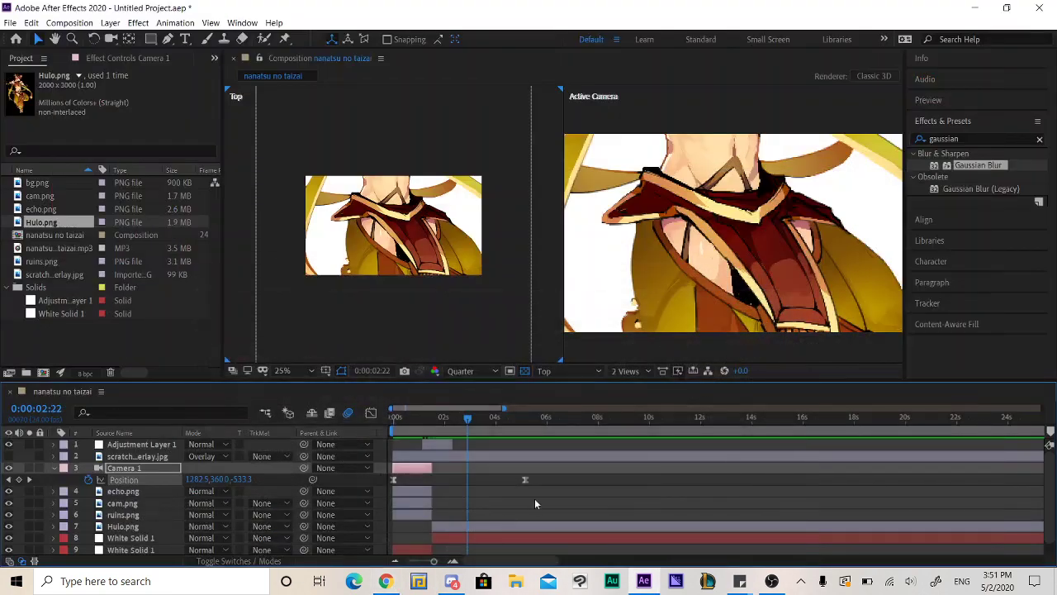
pyautogui.click(466, 526)
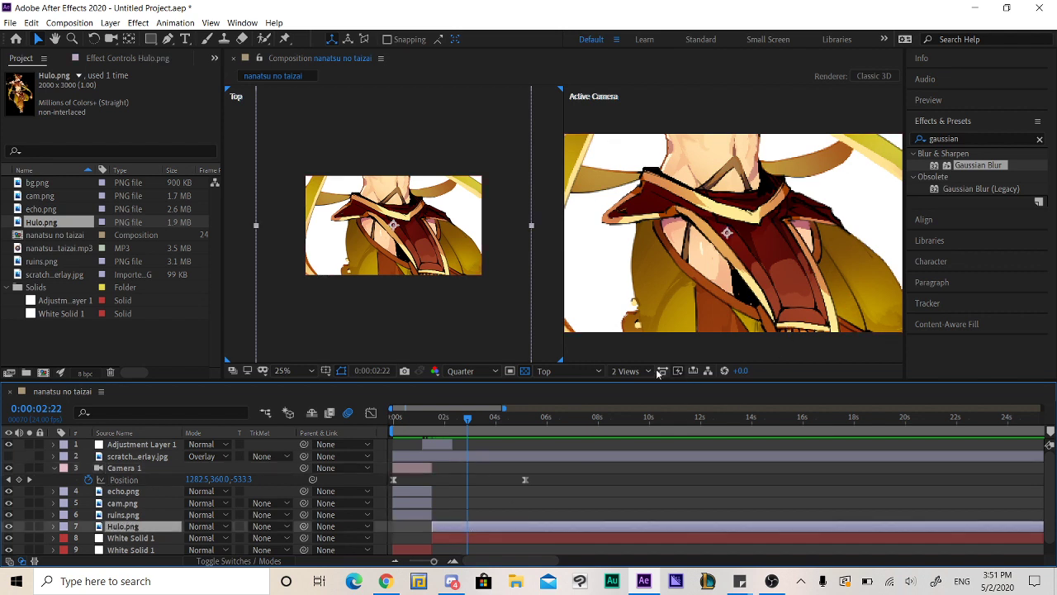
pyautogui.click(629, 371)
# Return to a single viewer, preview the camera zoom-in, and stop at 0:00:00:21.
pyautogui.click(636, 385)
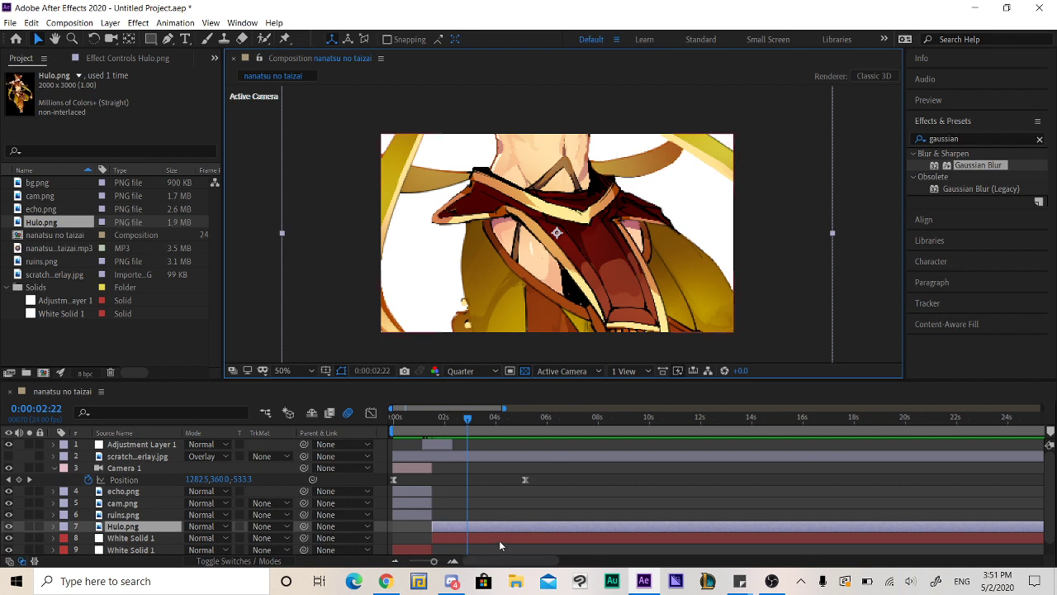
pyautogui.moveTo(421, 424)
pyautogui.mouseDown()
pyautogui.moveTo(385, 423)
pyautogui.moveTo(406, 423)
pyautogui.mouseUp()
pyautogui.press('space')
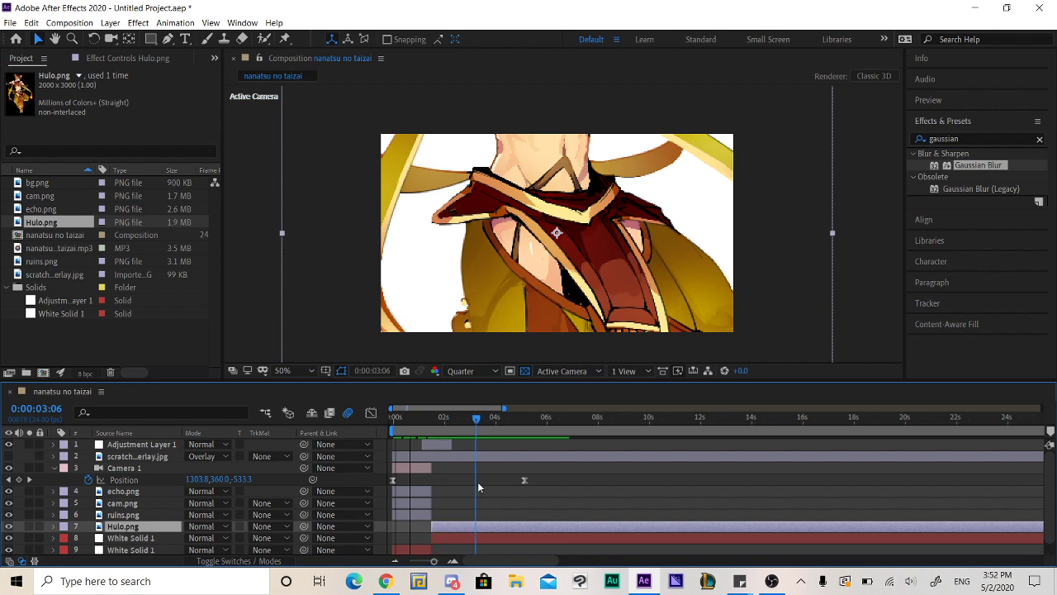
pyautogui.click(418, 428)
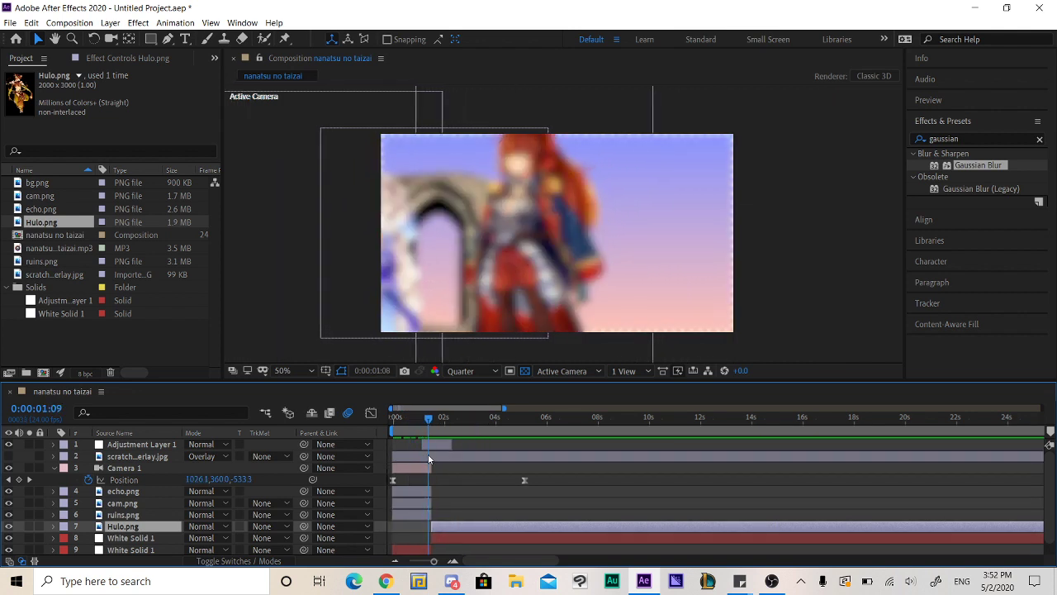
pyautogui.click(416, 426)
pyautogui.click(385, 580)
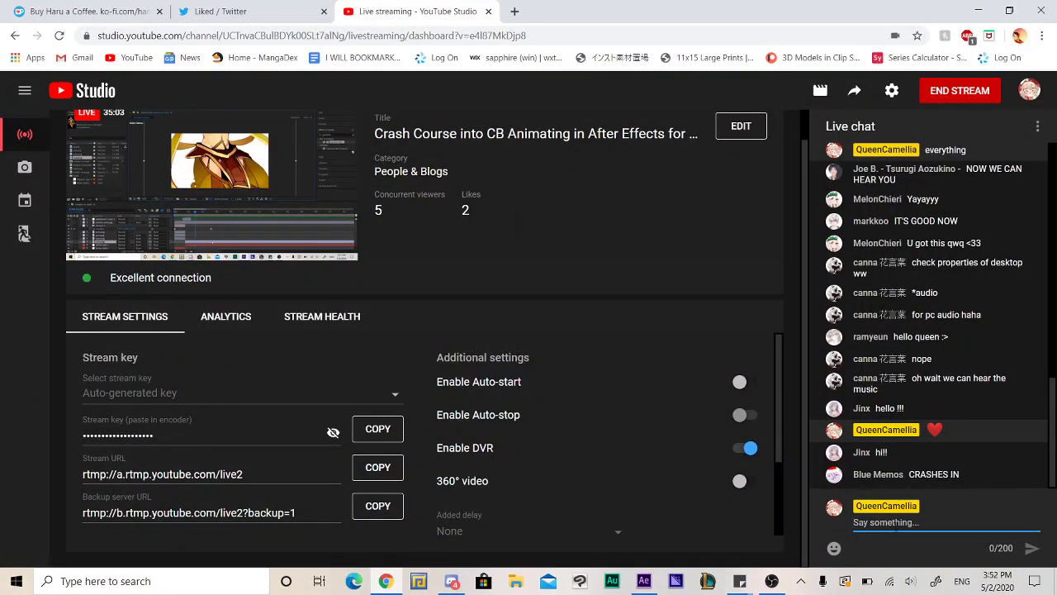
# Post 'goodbye for now boop' and a hope-this-helped message to the live chat.
pyautogui.write('goodbye for now boop')
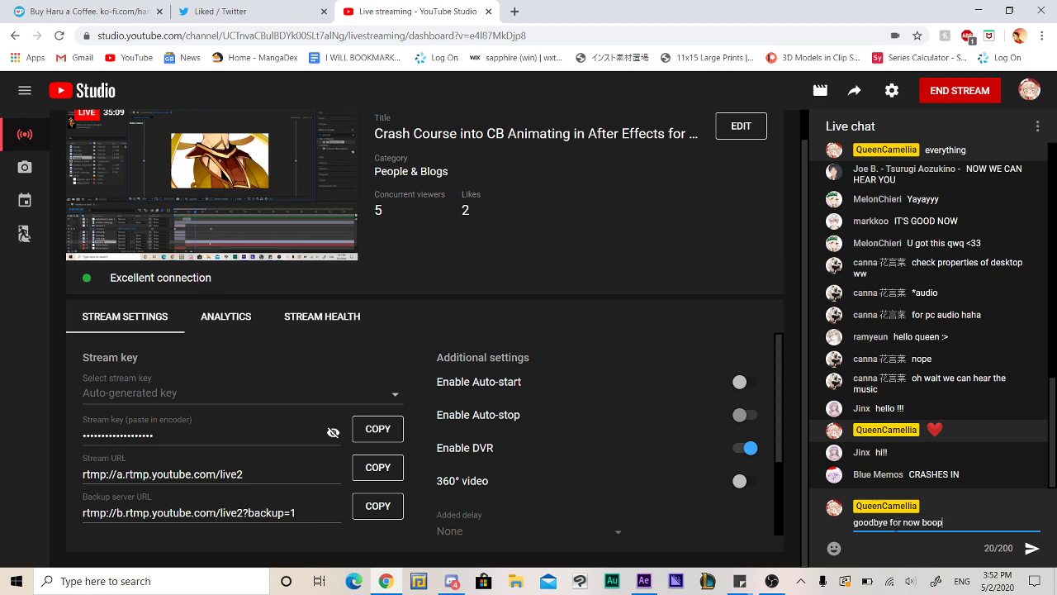
pyautogui.press('Return')
pyautogui.write('but also')
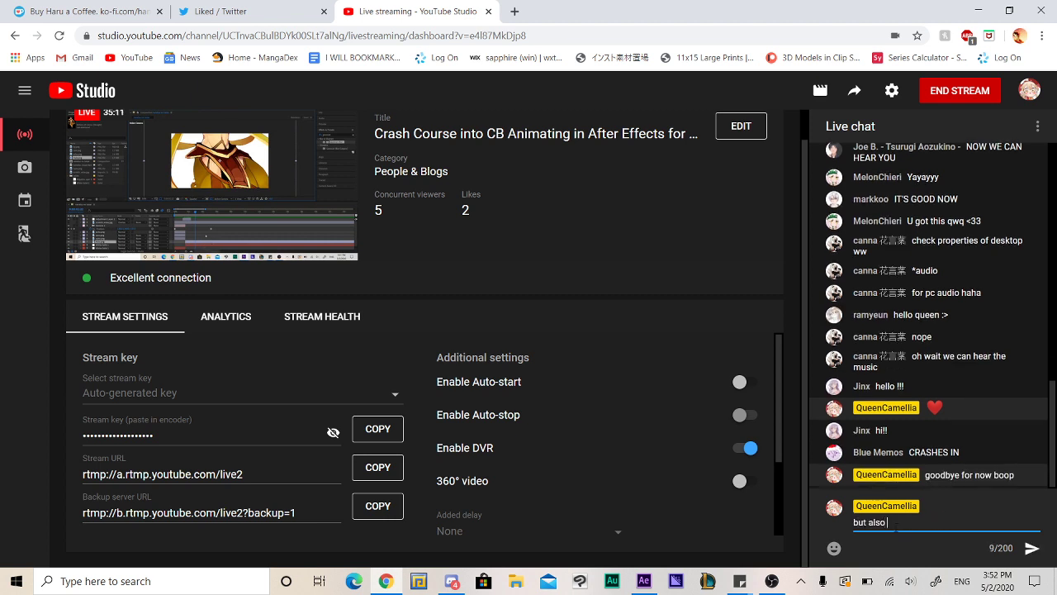
pyautogui.write(' i hope this sdhigosd h')
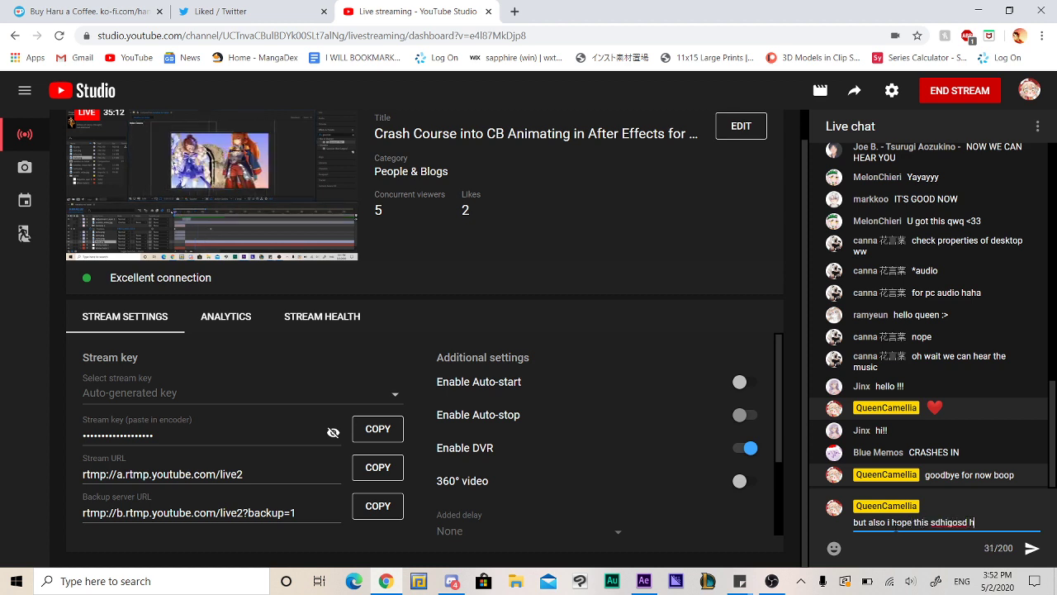
pyautogui.write('elped a little bit sdhigods')
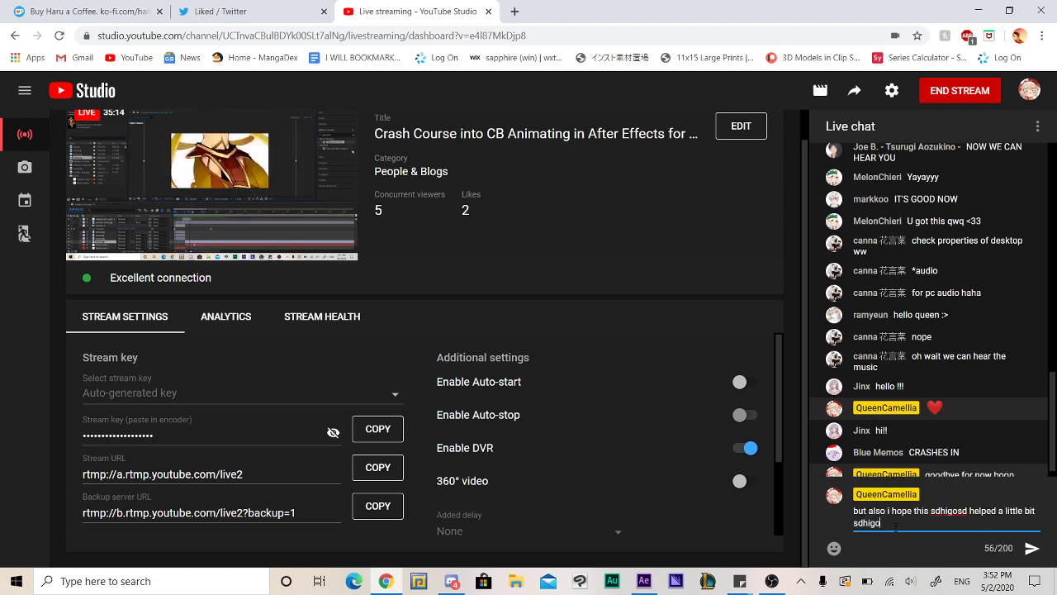
pyautogui.press('Return')
pyautogui.write('al')
pyautogui.press('BackSpace')
pyautogui.press('BackSpace')
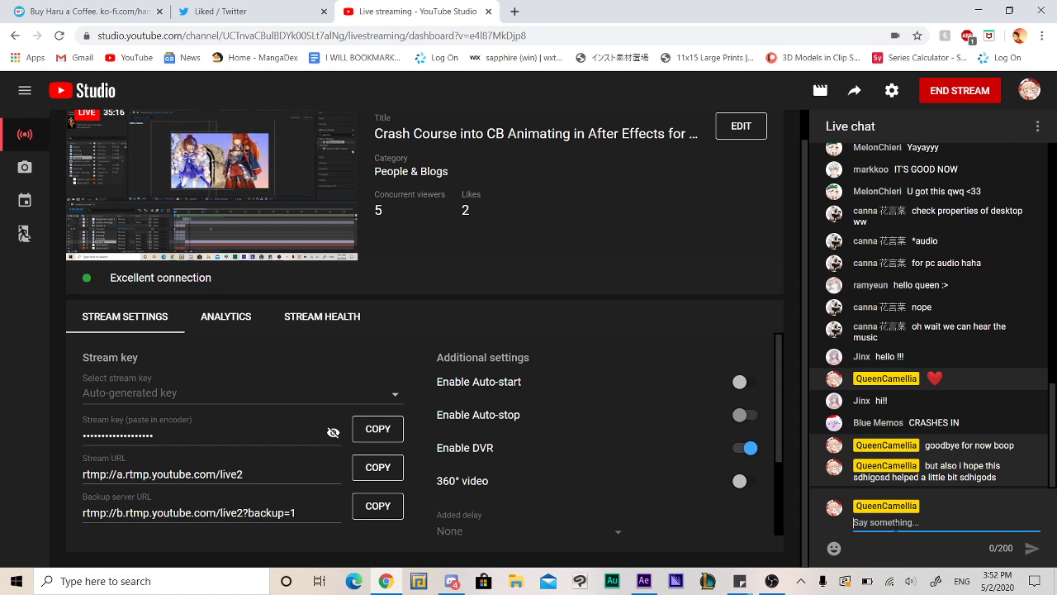
# Post the 'always open' Q&As offer and a final 'blah blah blah', clearing the stray draft.
pyautogui.write('always open for')
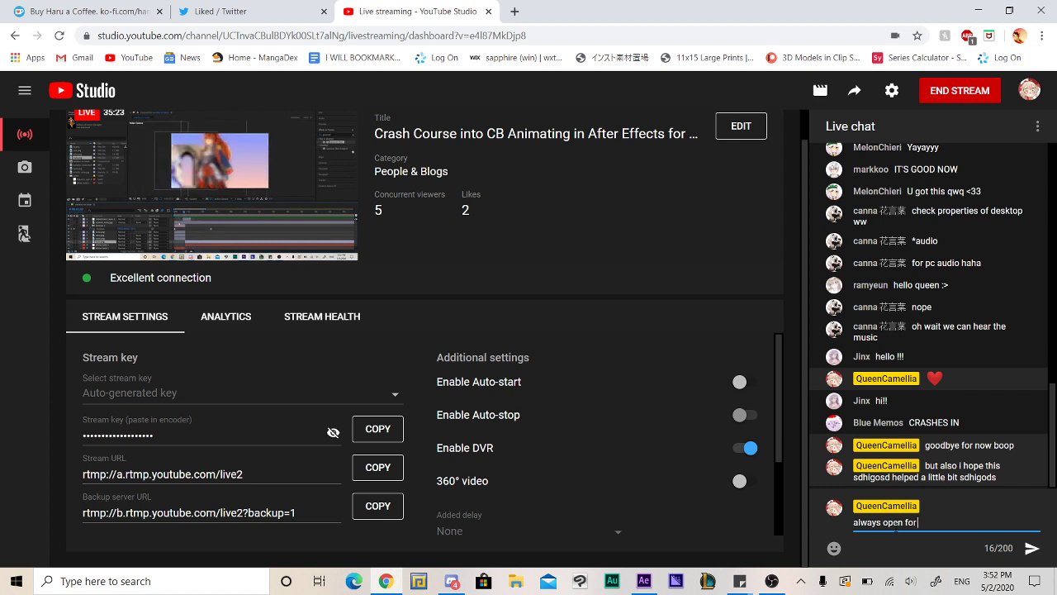
pyautogui.write('c')
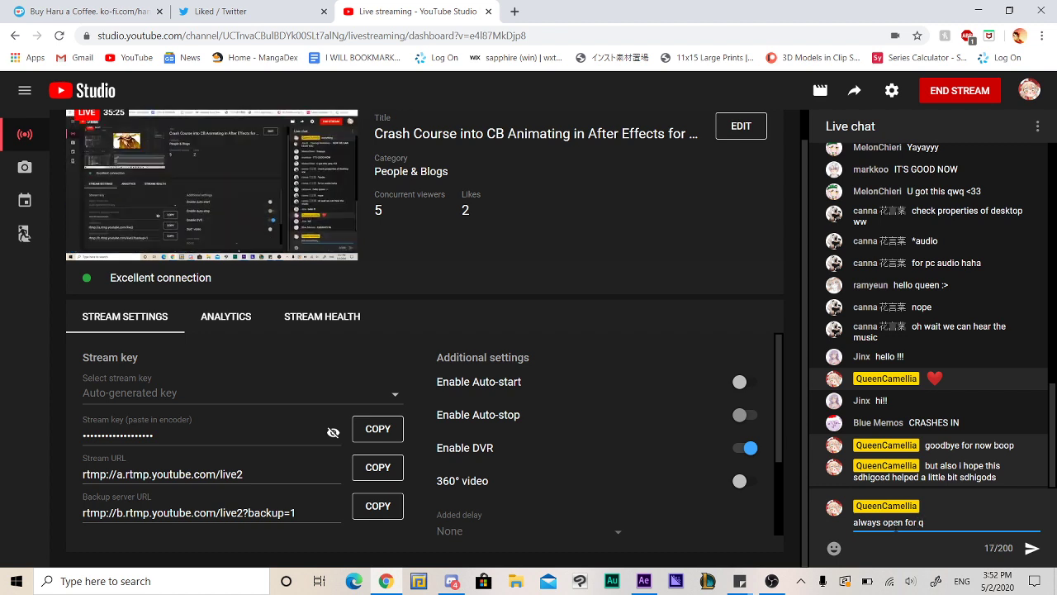
pyautogui.write('&as')
pyautogui.press('Return')
pyautogui.write('blah bl')
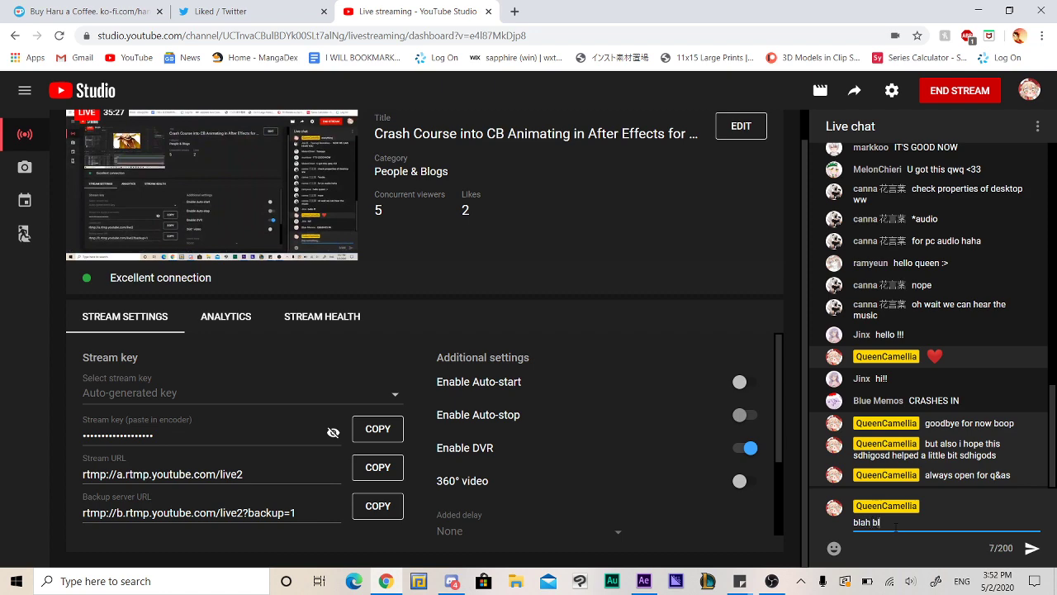
pyautogui.write('ah blah bl')
pyautogui.press('Return')
pyautogui.write('l')
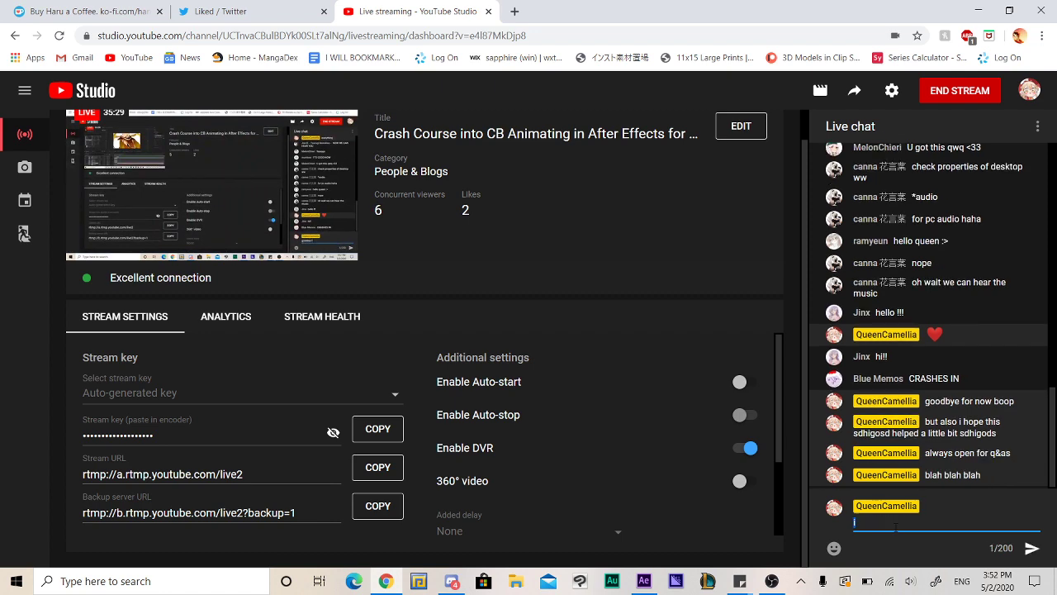
pyautogui.press('BackSpace')
# Back in After Effects, play the preview and scrub to the blurred transition frame.
pyautogui.click(644, 581)
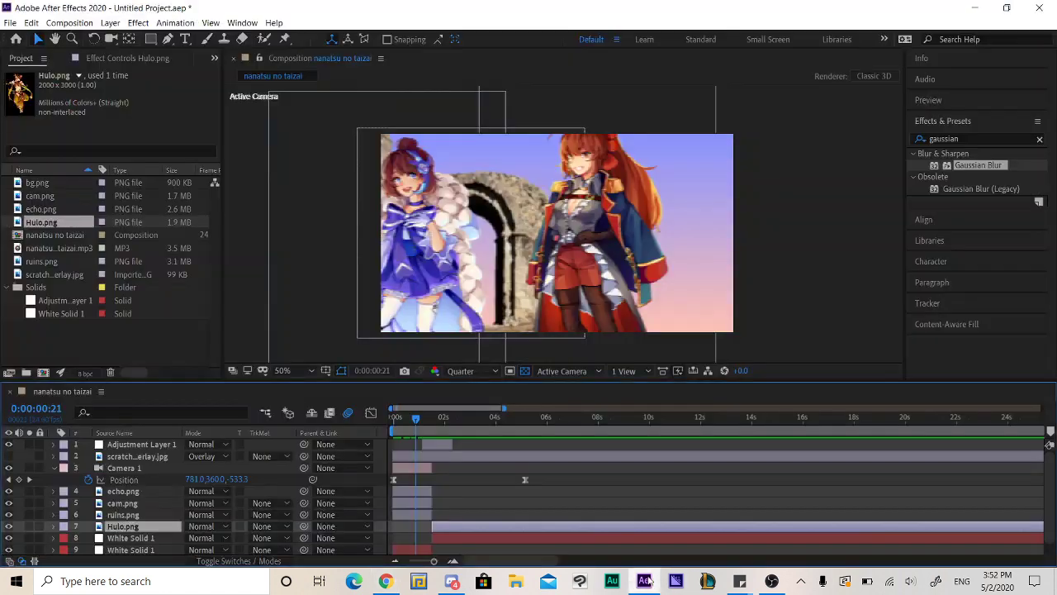
pyautogui.press('space')
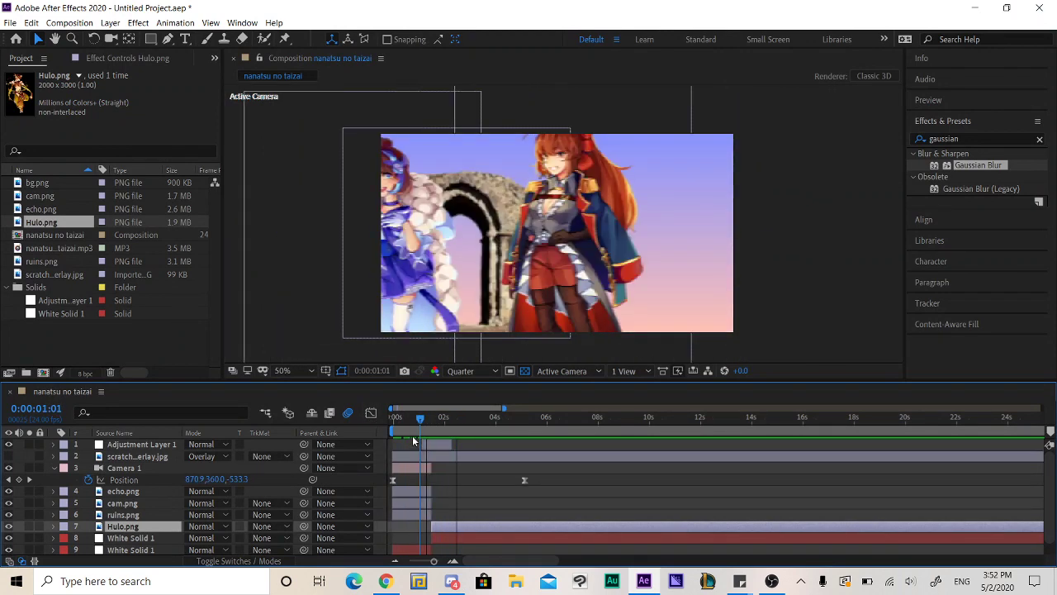
pyautogui.hotkey('alt', 'Tab')
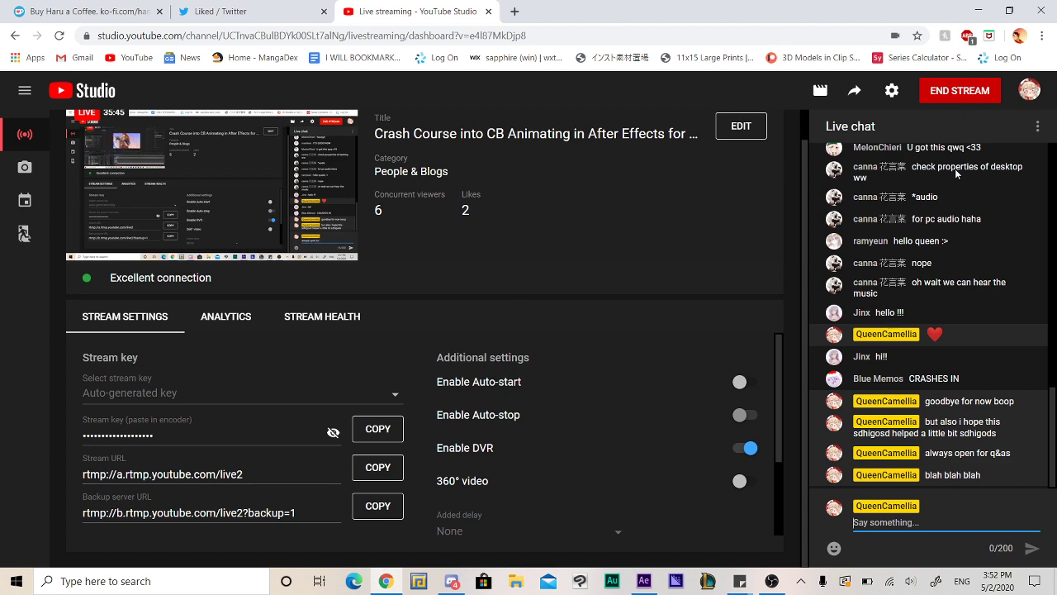
pyautogui.click(644, 581)
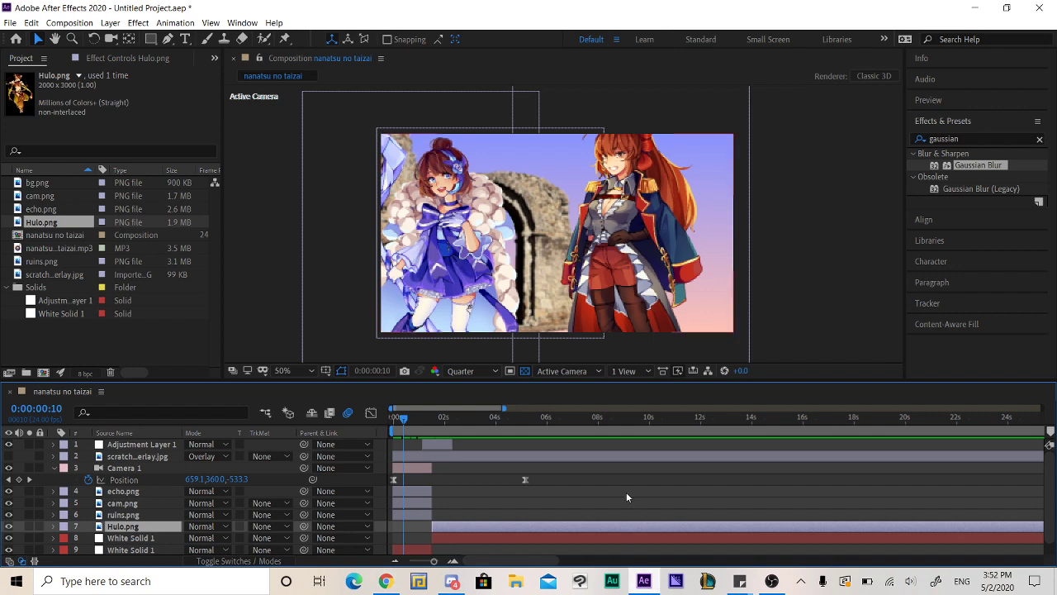
pyautogui.moveTo(422, 428); pyautogui.dragTo(441, 461)
# Cancel the first save dialog, then use Save As to store the project as 'teaching' in Videos.
pyautogui.hotkey('ctrl', 's')
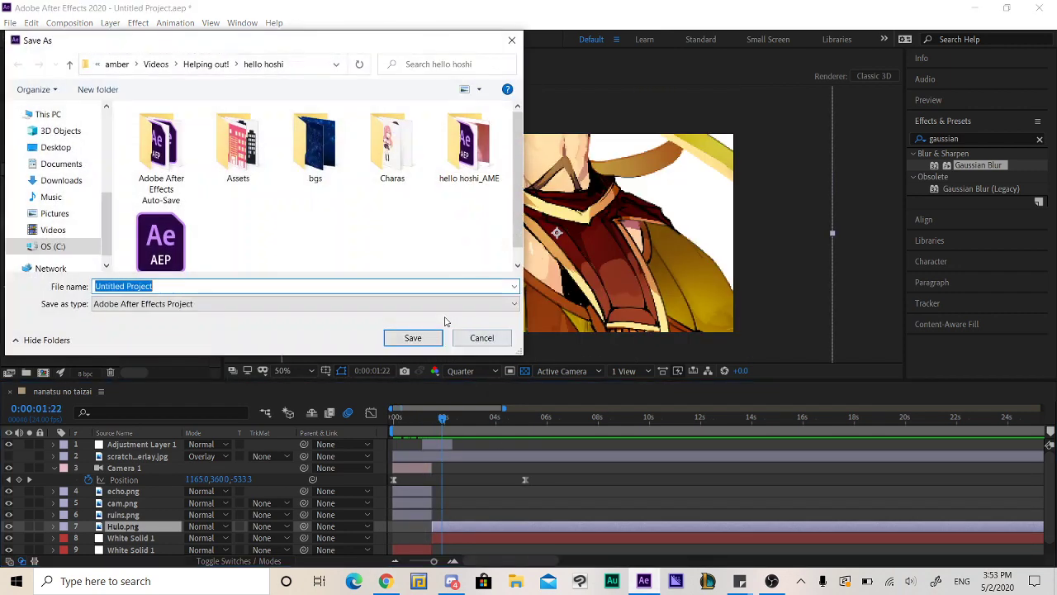
pyautogui.click(481, 338)
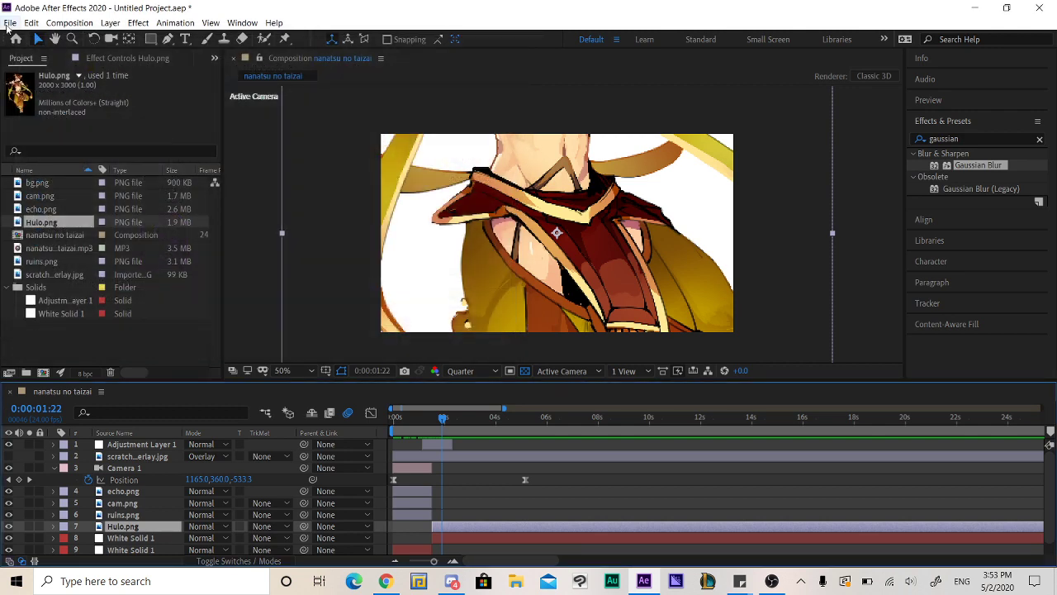
pyautogui.click(10, 23)
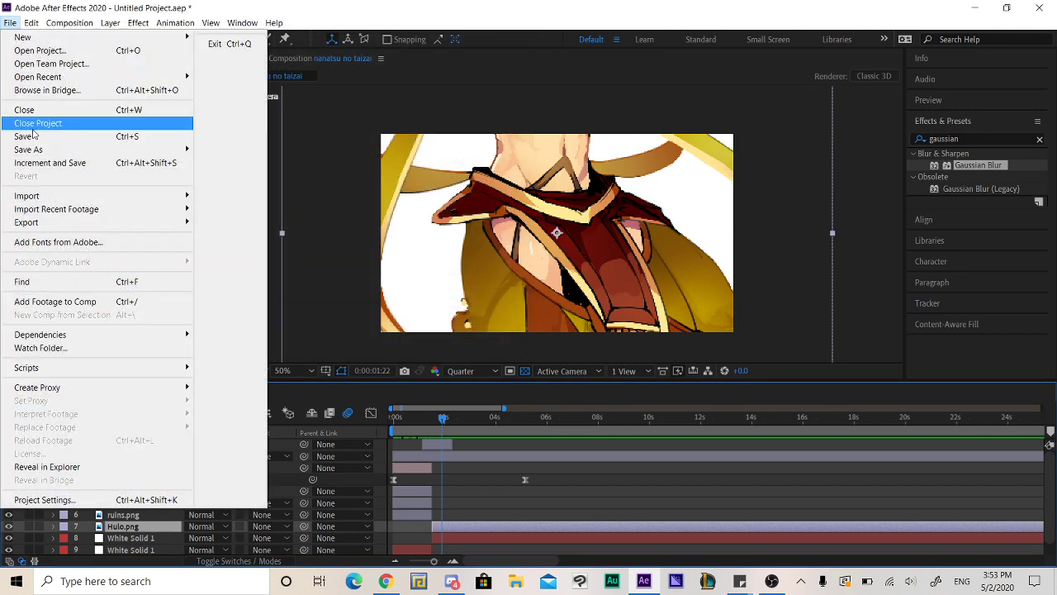
pyautogui.click(241, 146)
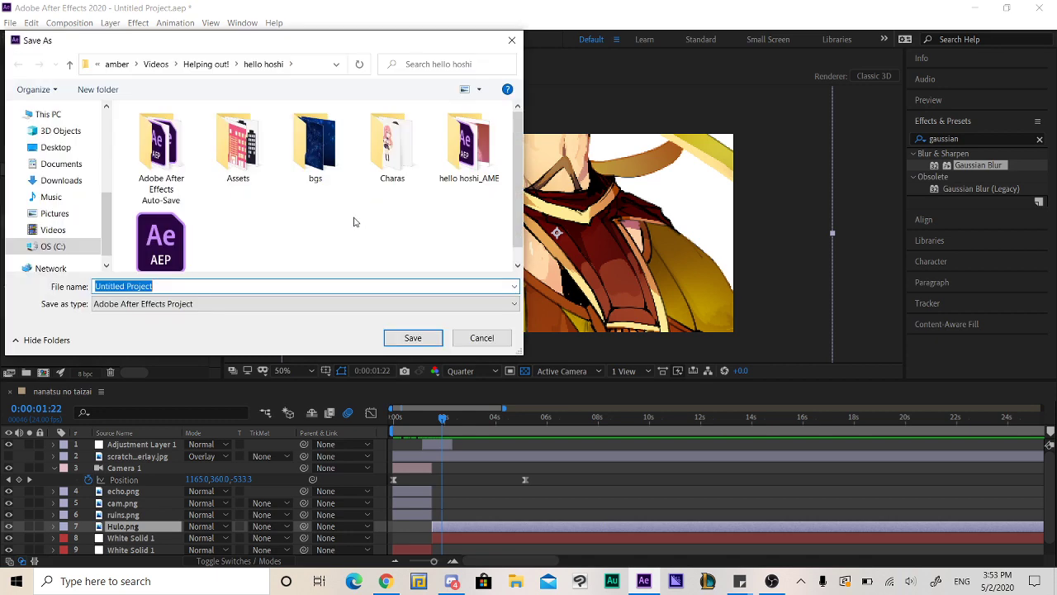
pyautogui.write('teachi')
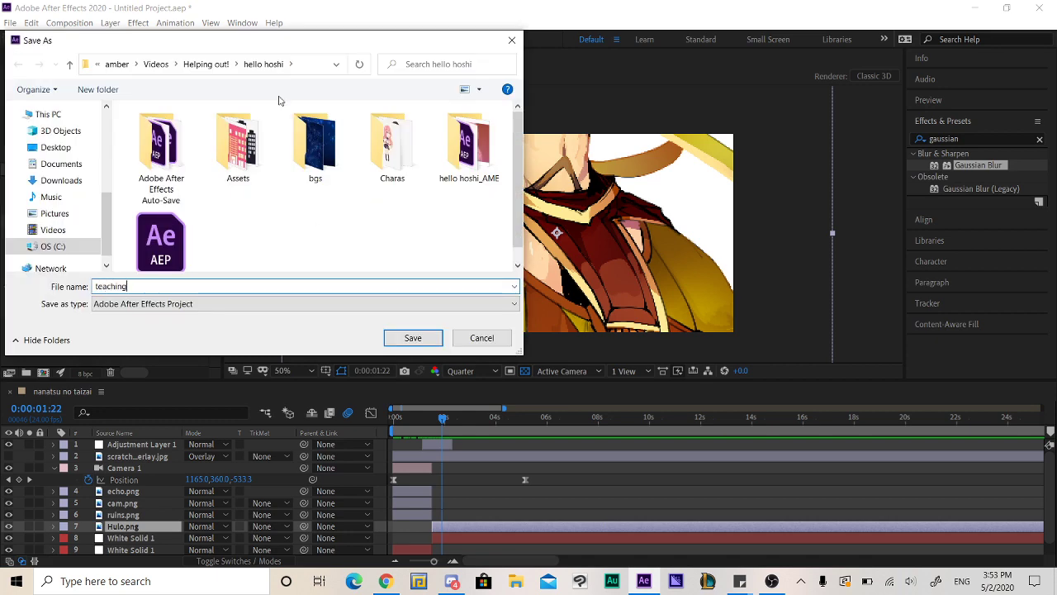
pyautogui.write('ng')
pyautogui.click(150, 63)
pyautogui.click(413, 338)
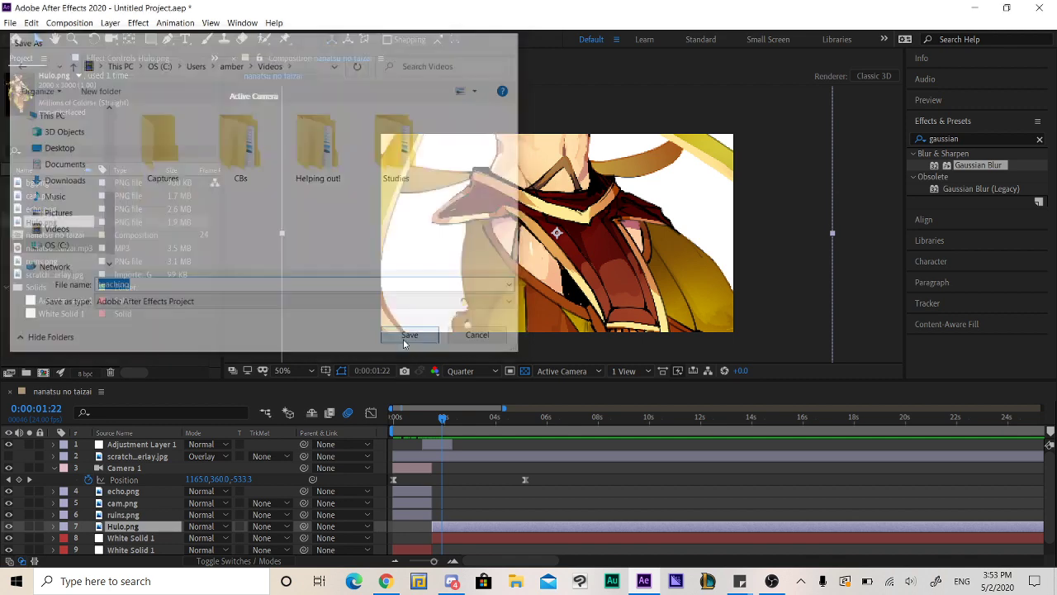
pyautogui.click(10, 22)
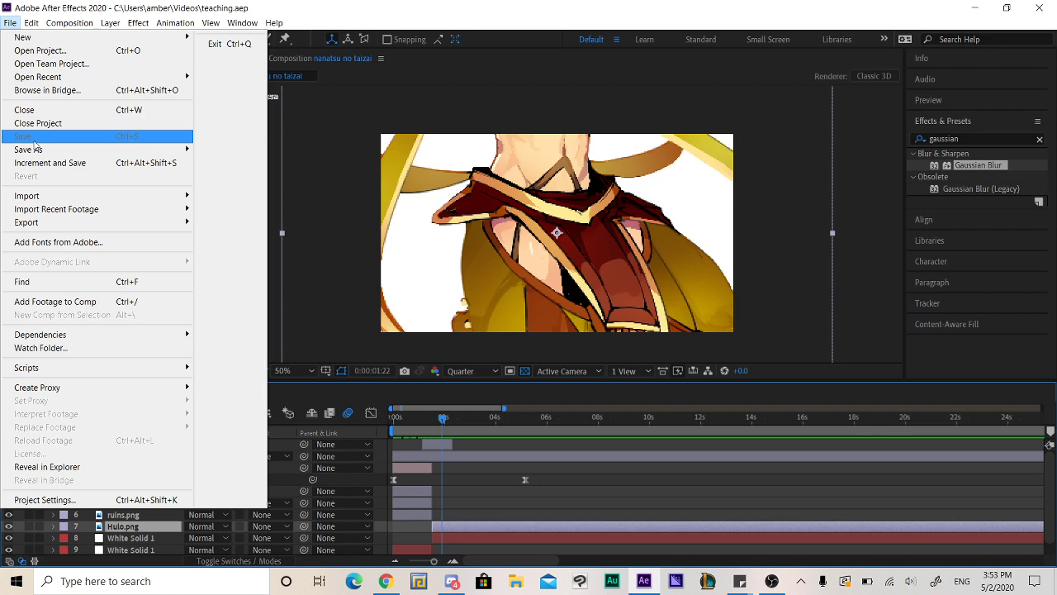
pyautogui.click(454, 423)
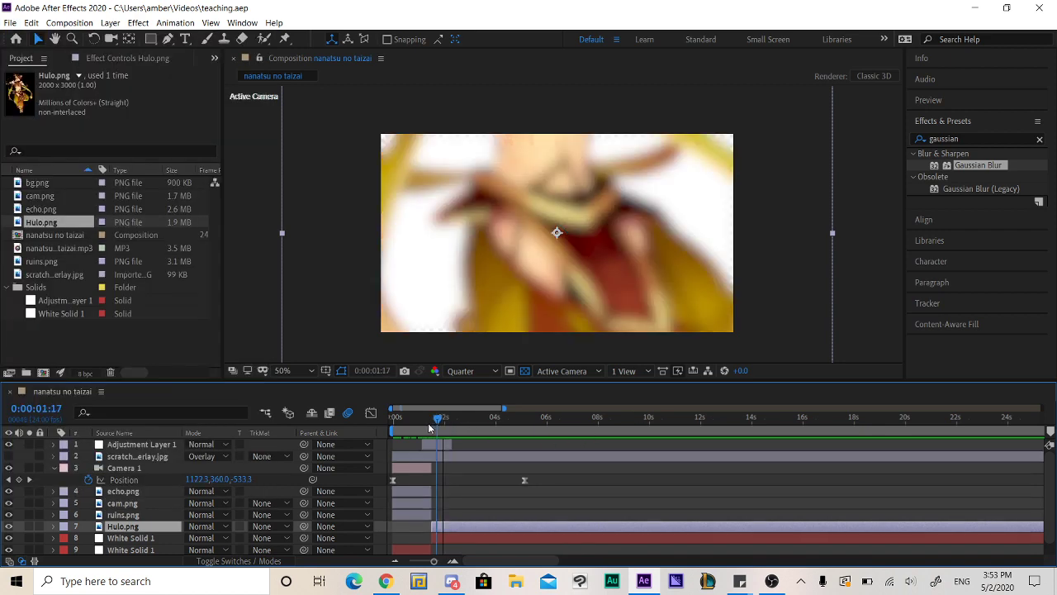
pyautogui.moveTo(443, 419); pyautogui.dragTo(471, 495)
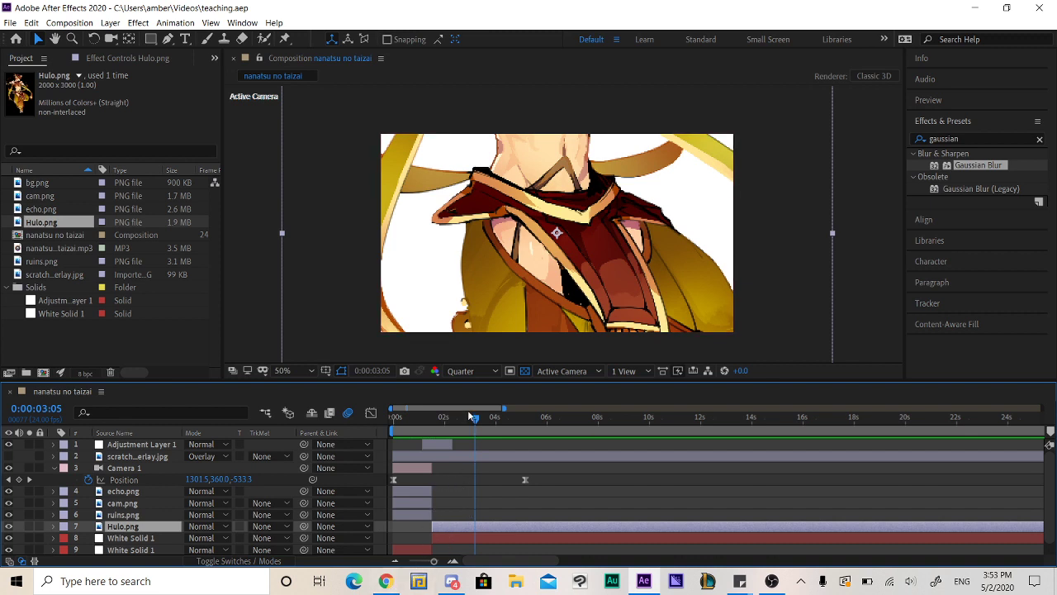
pyautogui.press('space')
pyautogui.moveTo(444, 418); pyautogui.dragTo(416, 417)
# Add the composition to the Adobe Media Encoder queue via File > Export, then deselect Hulo.png.
pyautogui.click(10, 22)
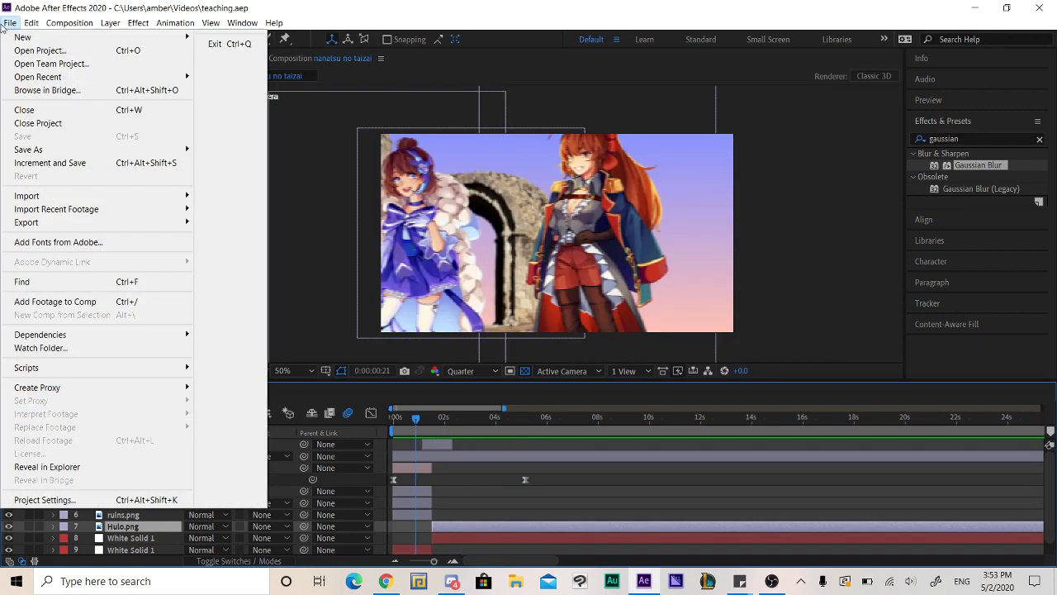
pyautogui.moveTo(34, 227)
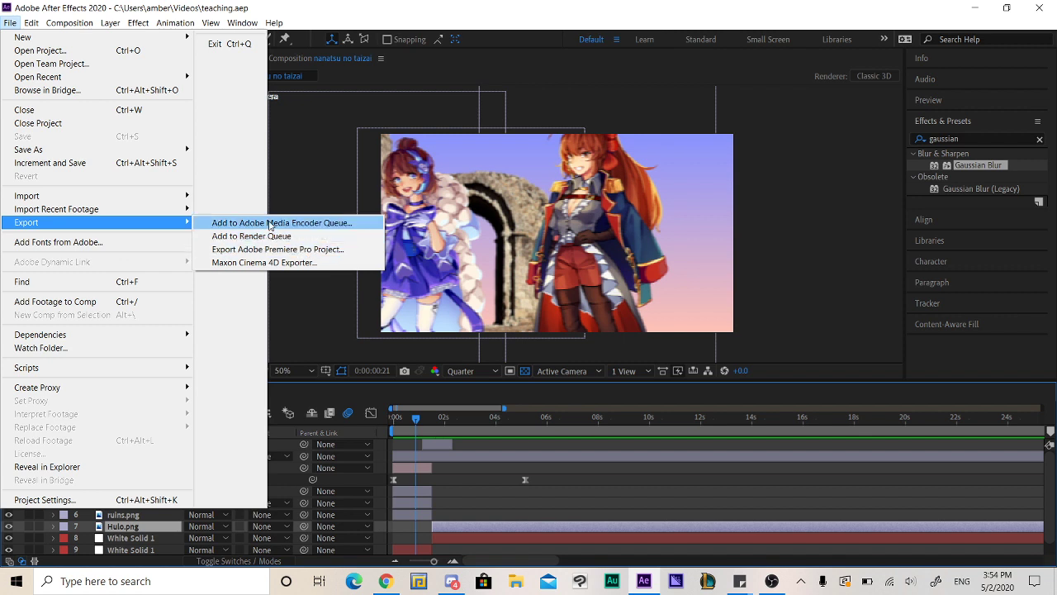
pyautogui.click(270, 223)
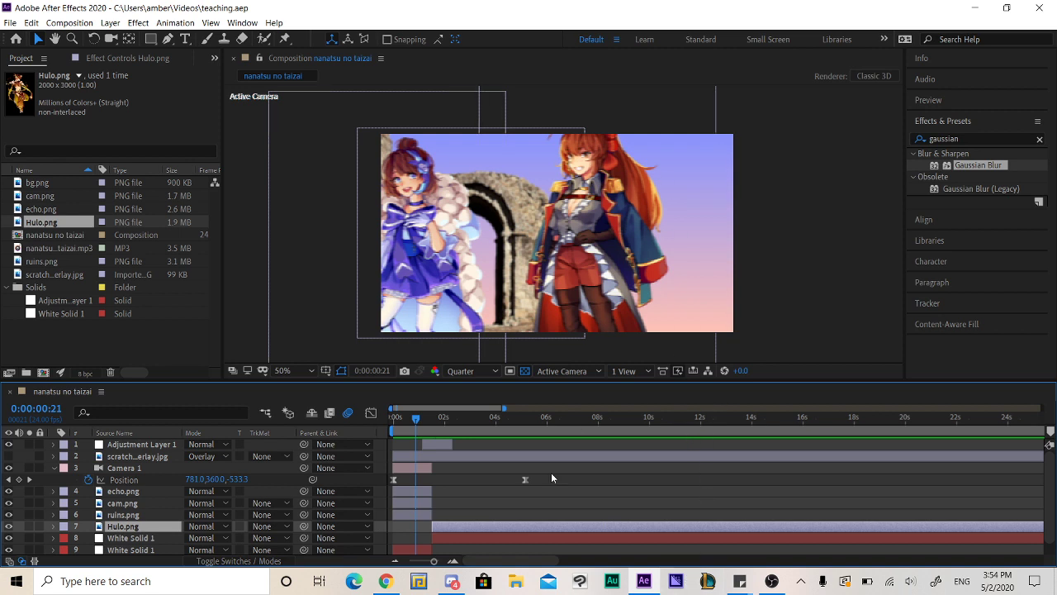
pyautogui.click(608, 508)
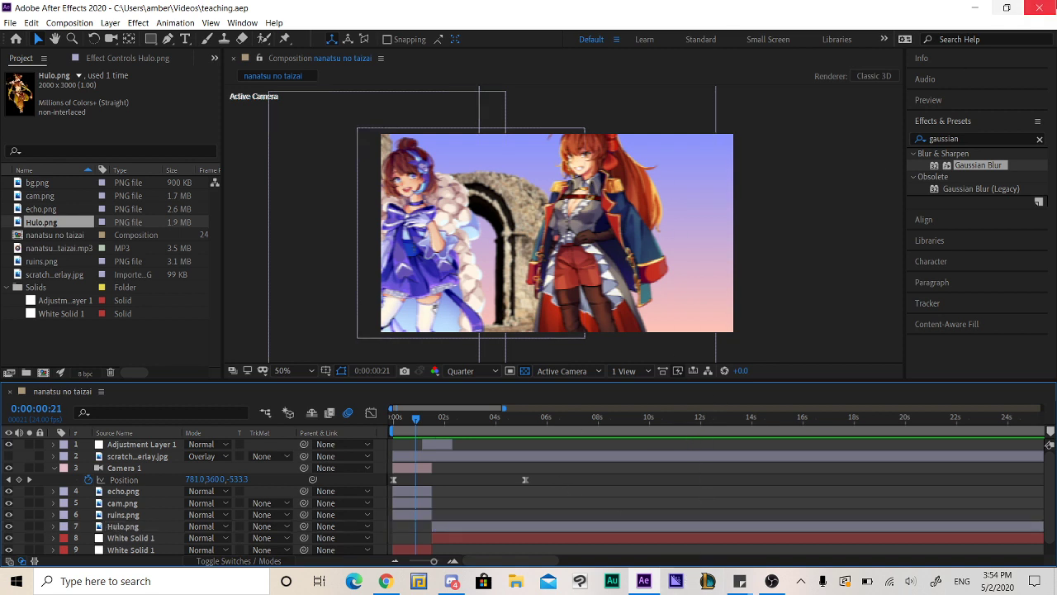
# Post ':)))', 'thank you' and a try-again-another-time message to the live chat.
pyautogui.hotkey('alt', 'Tab')
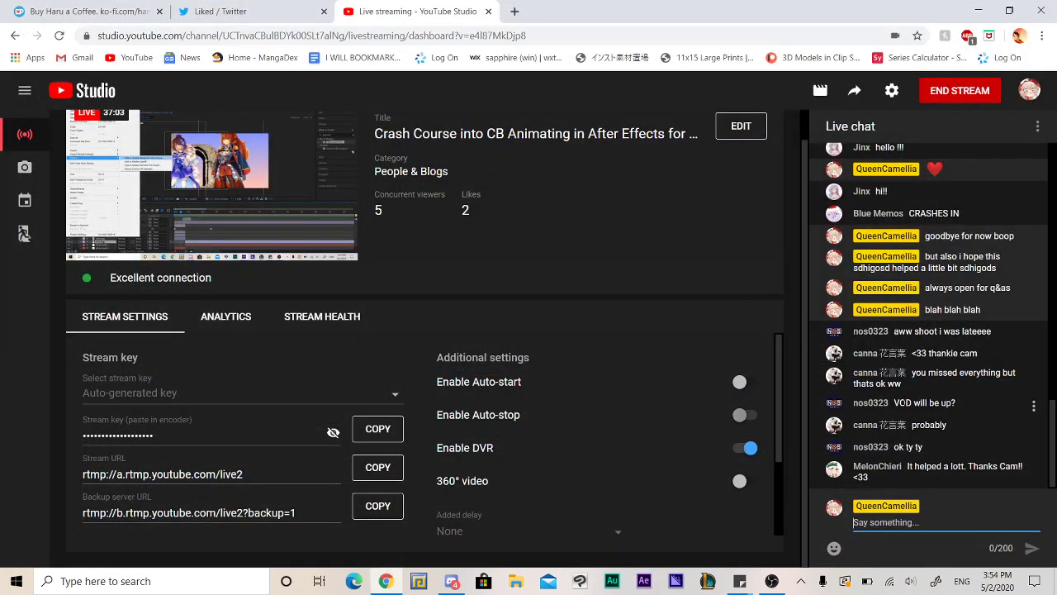
pyautogui.write(':)))')
pyautogui.press('Return')
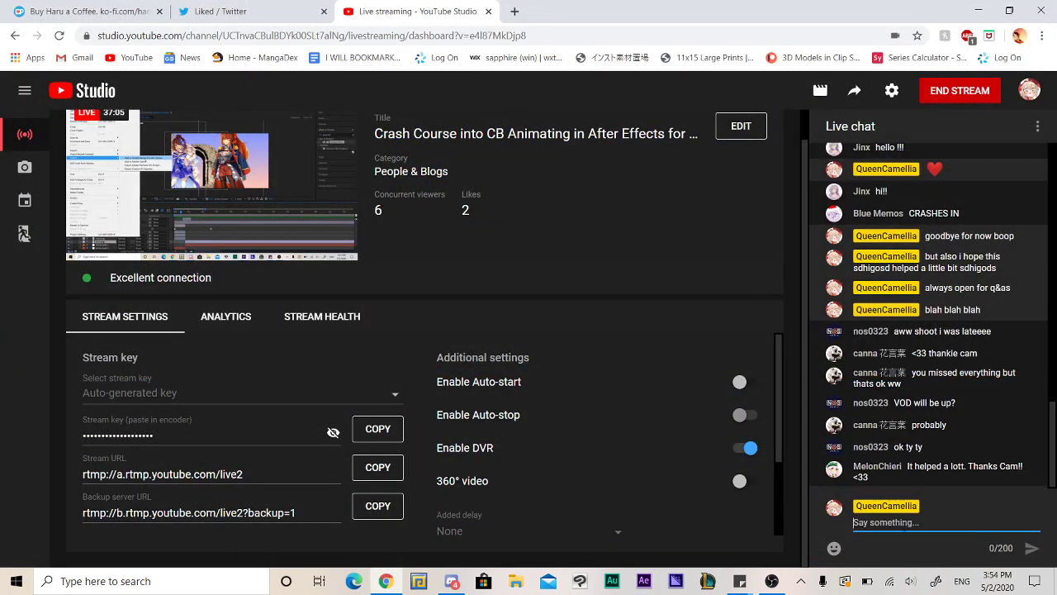
pyautogui.write('thank you')
pyautogui.press('Return')
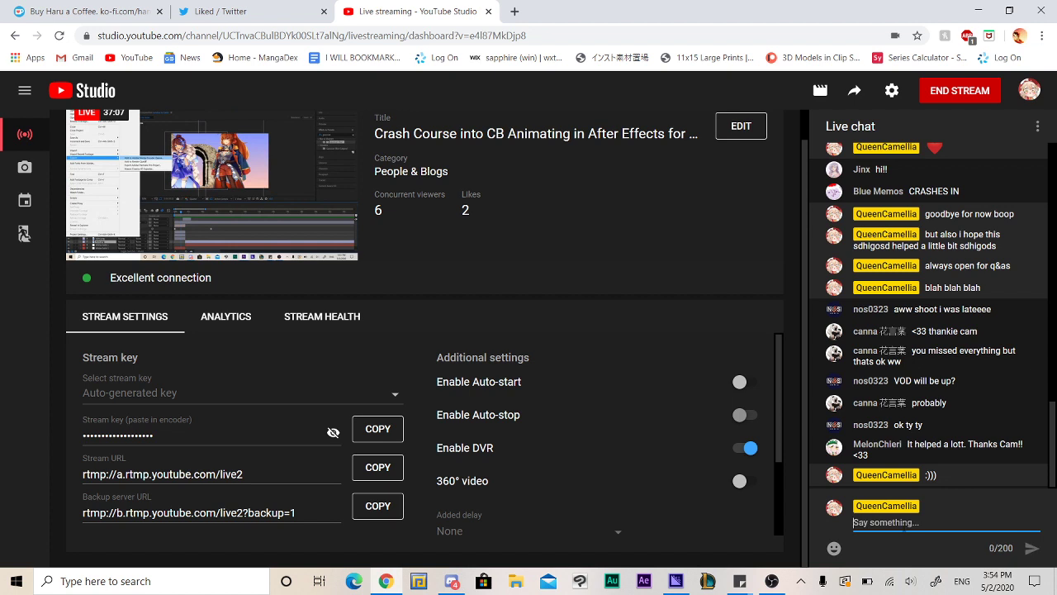
pyautogui.write("i'll try doing this another time shigdodsig")
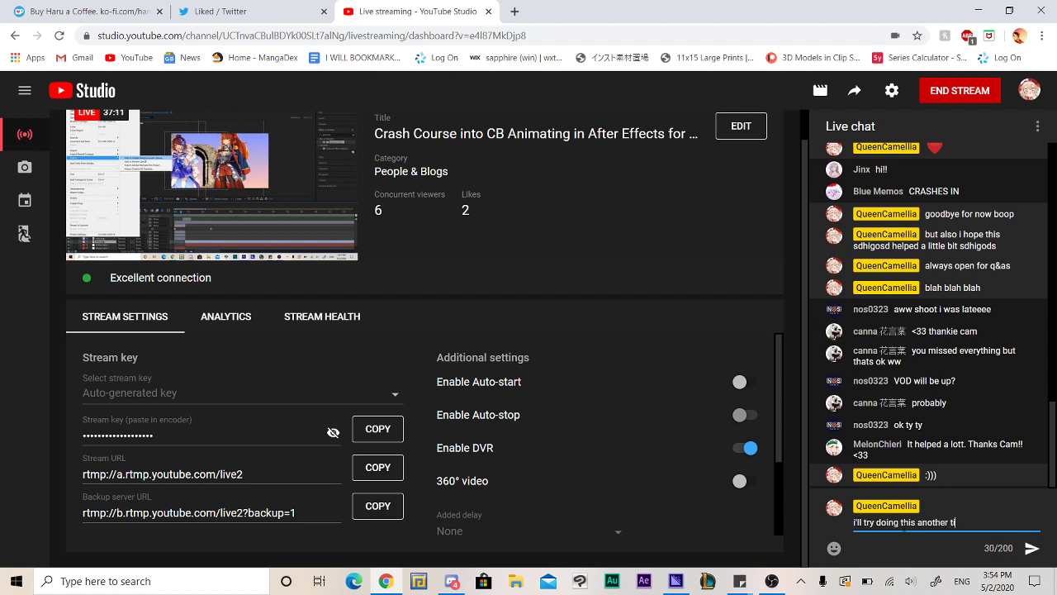
pyautogui.press('Return')
# Post the audio-and-video-synced-next-time message and 'thank you for listening mwah mwah'.
pyautogui.write('but w audio and video s')
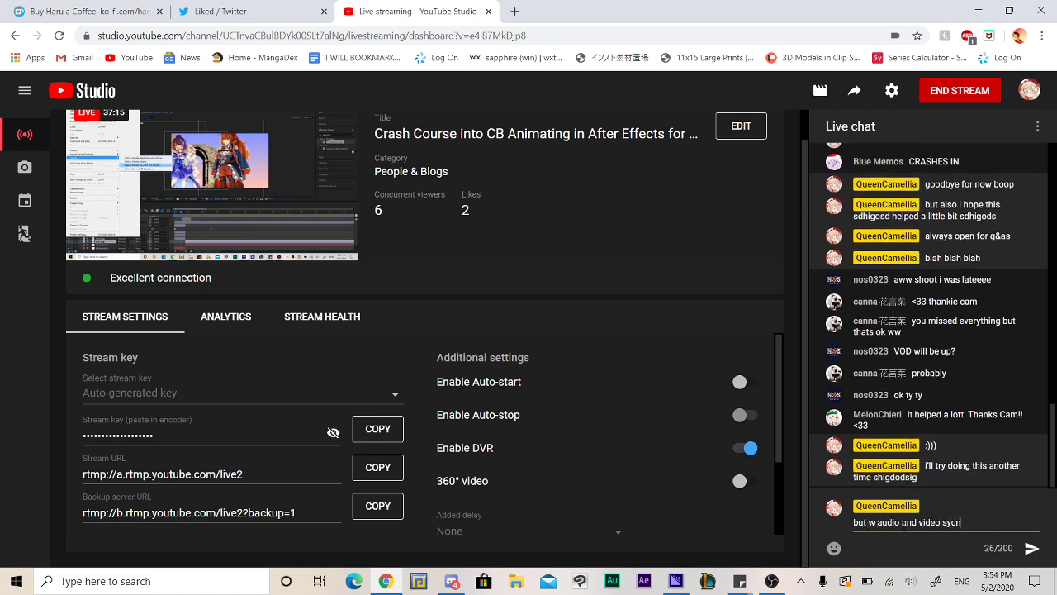
pyautogui.write('yc')
pyautogui.press('BackSpace')
pyautogui.write('n')
pyautogui.write('ced hopefully sdighosdihgds')
pyautogui.press('Return')
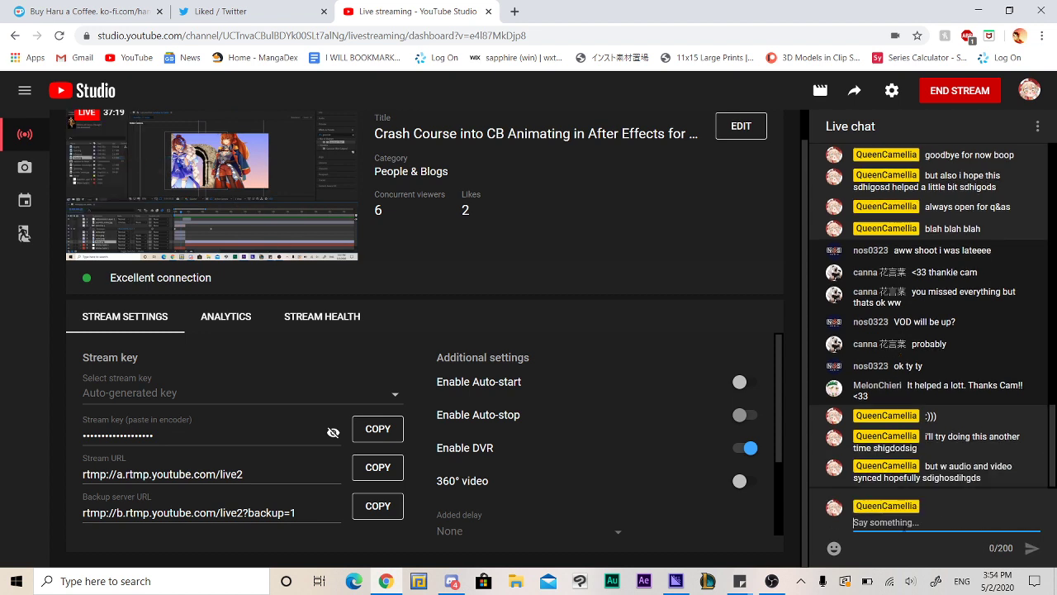
pyautogui.write('thank you for listening mwah mwah')
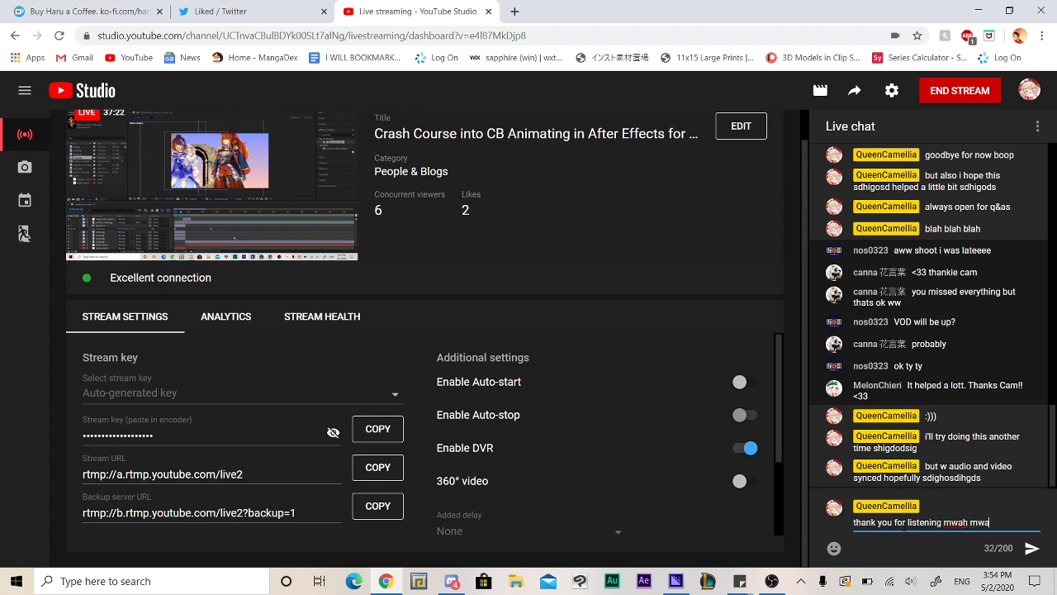
pyautogui.press('Return')
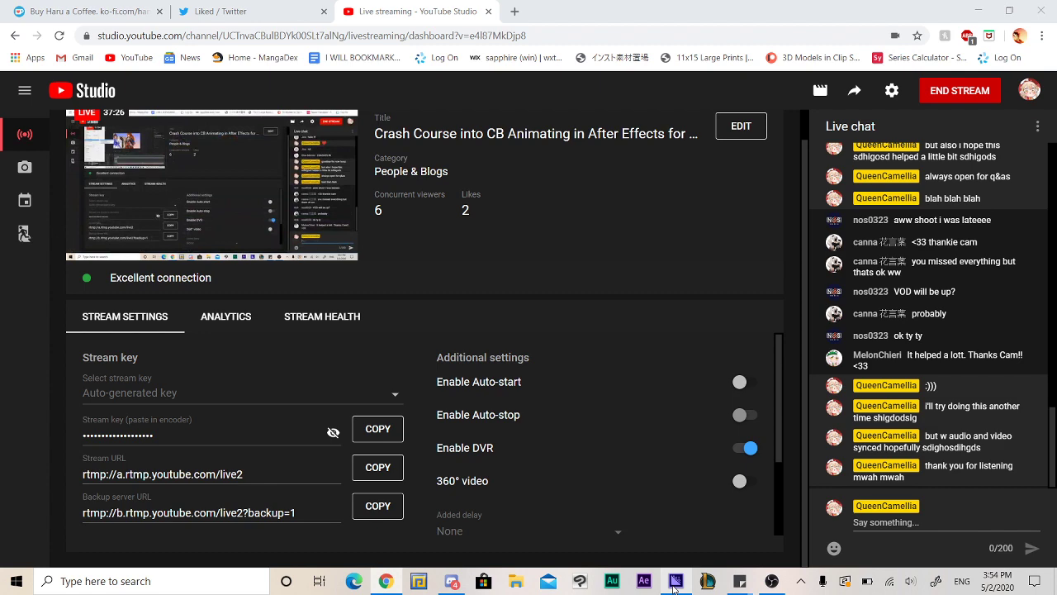
# Check Adobe Media Encoder, then return to YouTube Studio and start ending the stream.
pyautogui.click(674, 588)
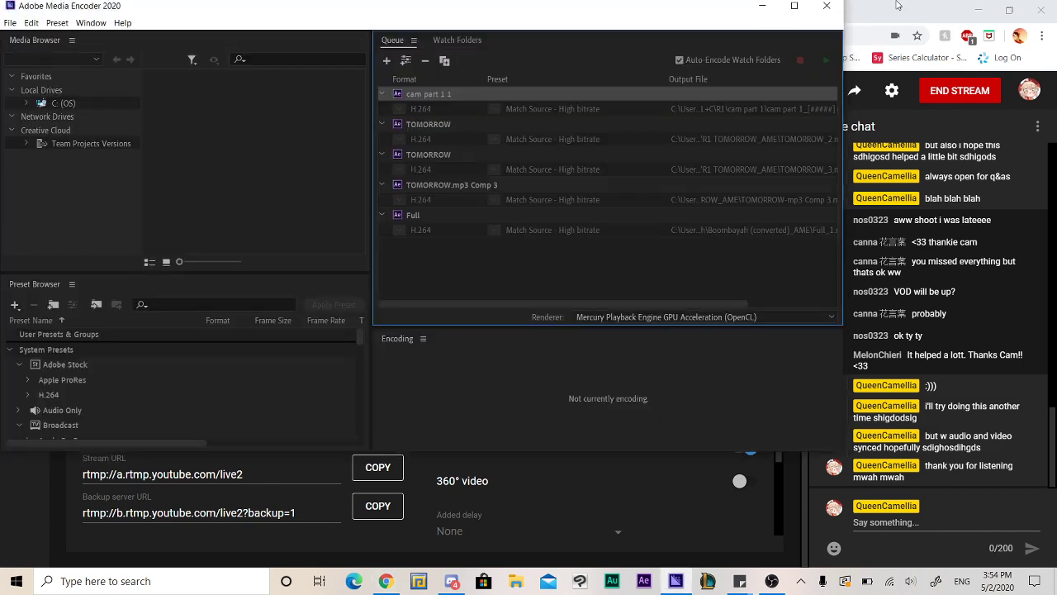
pyautogui.click(898, 6)
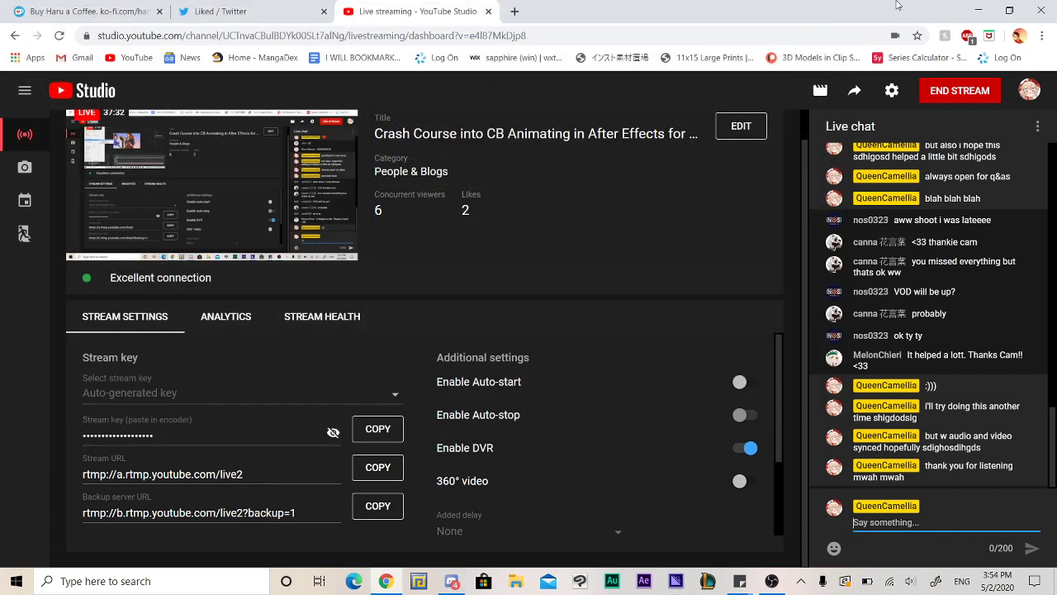
pyautogui.click(960, 91)
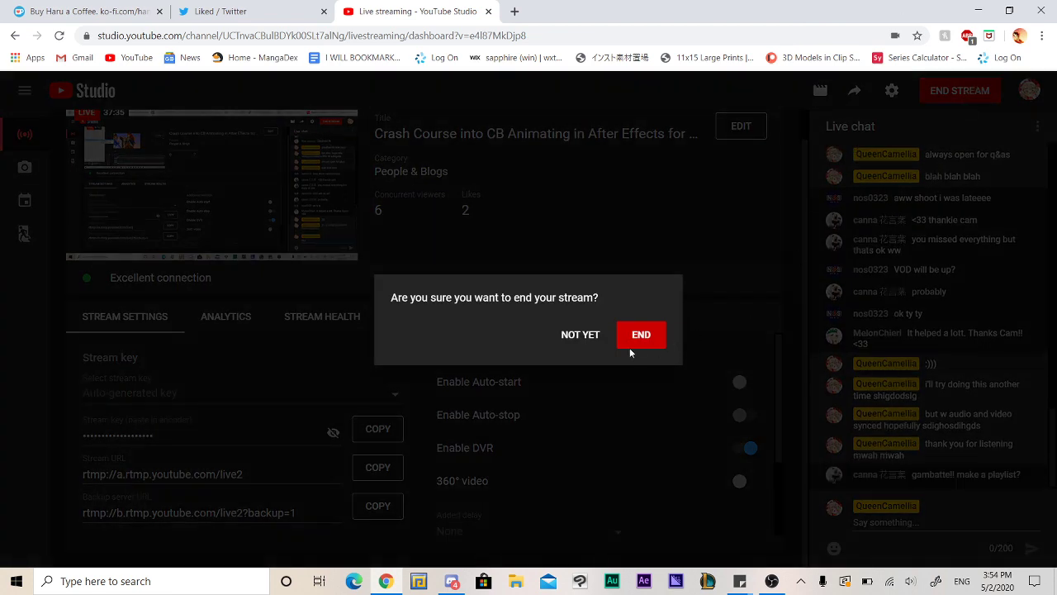